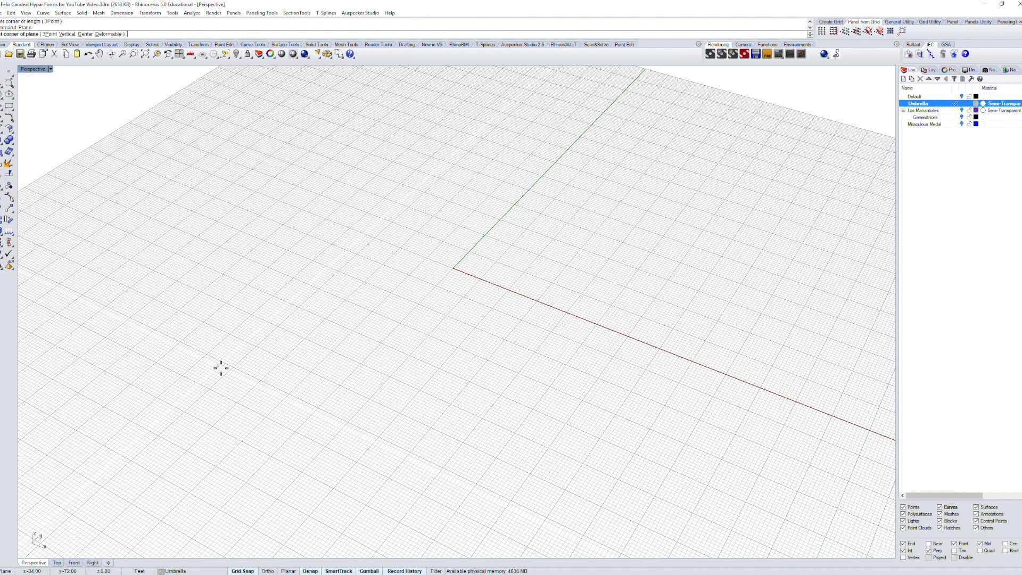
# Step: Create a 20 by 20 ft plane surface with its first corner at the origin
pyautogui.write('0')
pyautogui.press('Return')
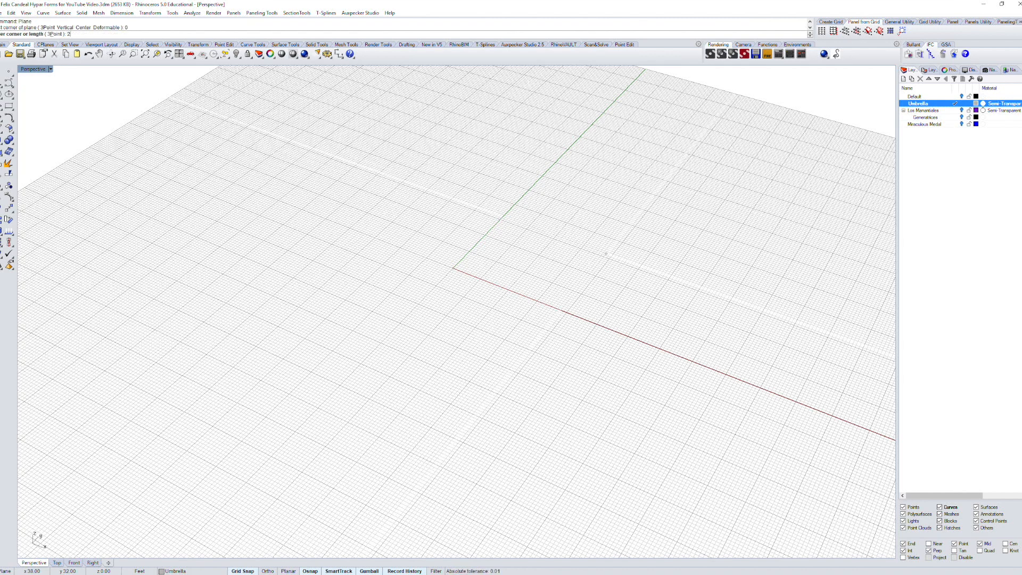
pyautogui.write('20')
pyautogui.press('Return')
pyautogui.write('2')
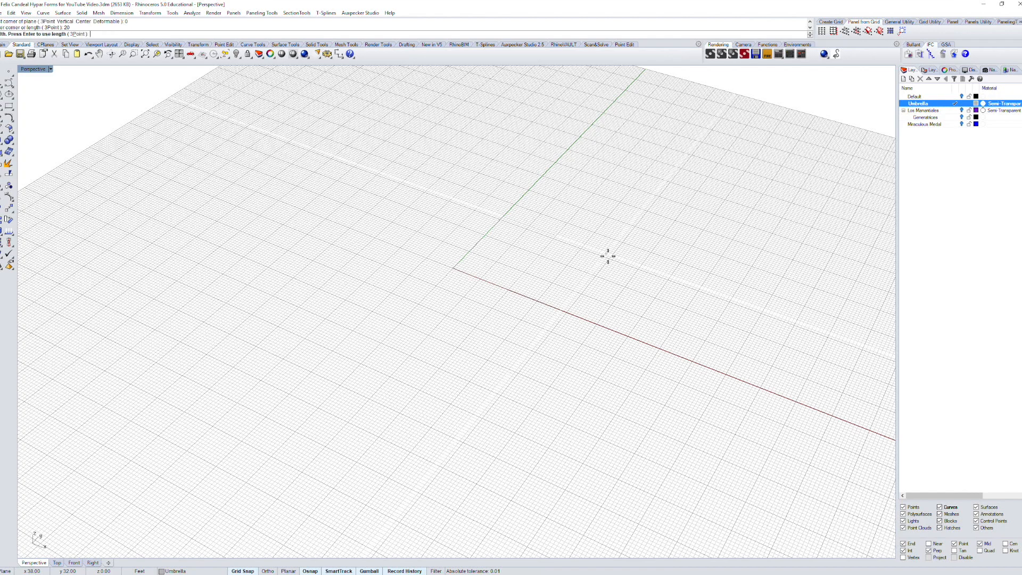
pyautogui.write('0')
pyautogui.press('Return')
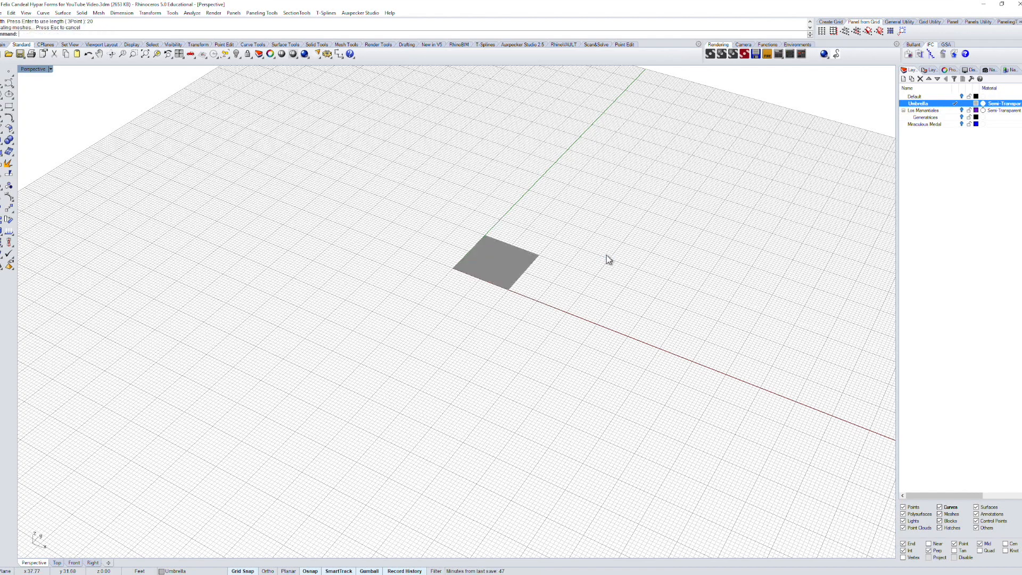
# Step: Turn on the control points of the square plane
pyautogui.scroll(3, 367, 246)
pyautogui.scroll(-3, 410, 258)
pyautogui.scroll(-3, 382, 255)
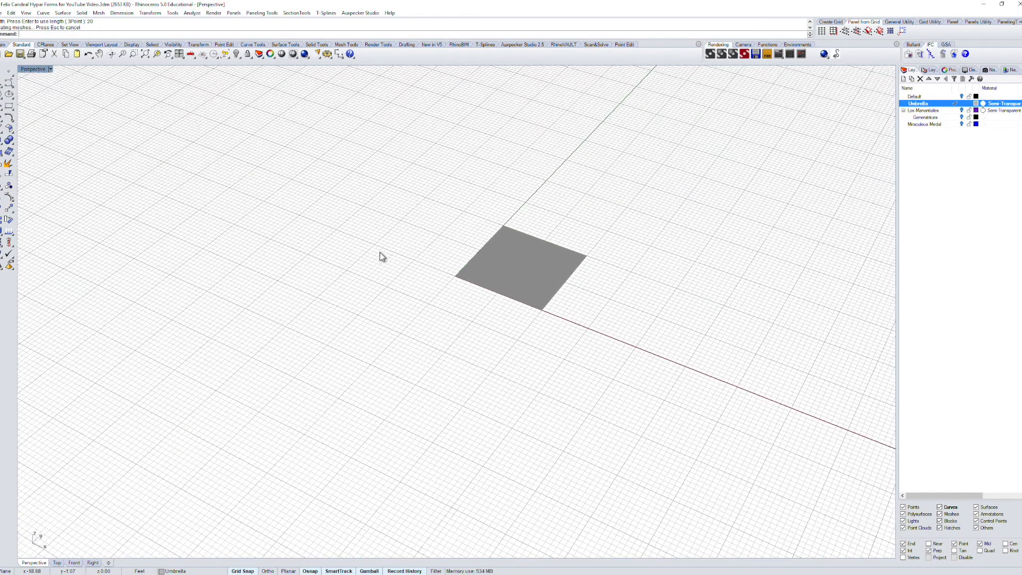
pyautogui.click(506, 266)
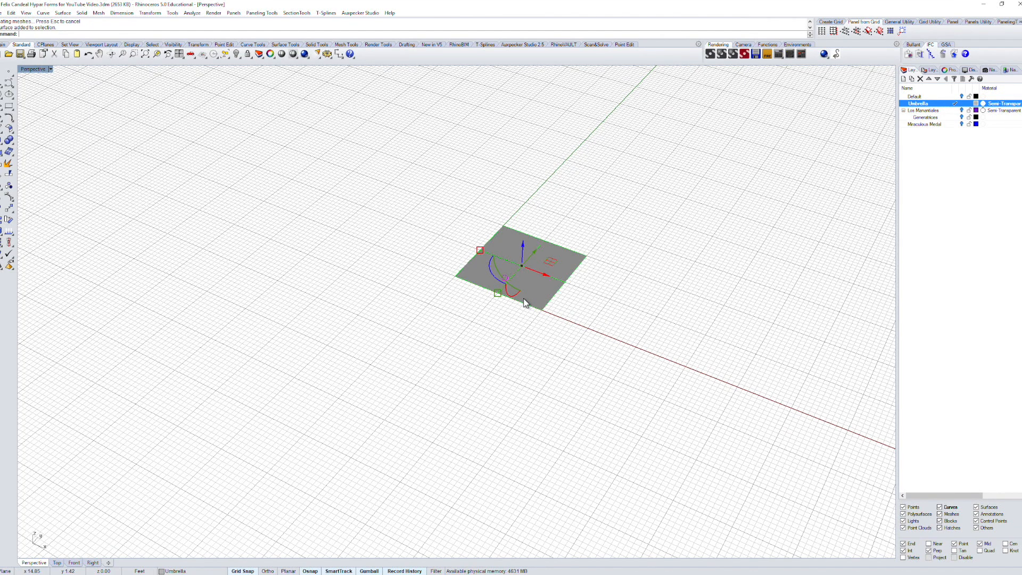
pyautogui.write('POn')
pyautogui.press('Return')
pyautogui.scroll(2, 514, 301)
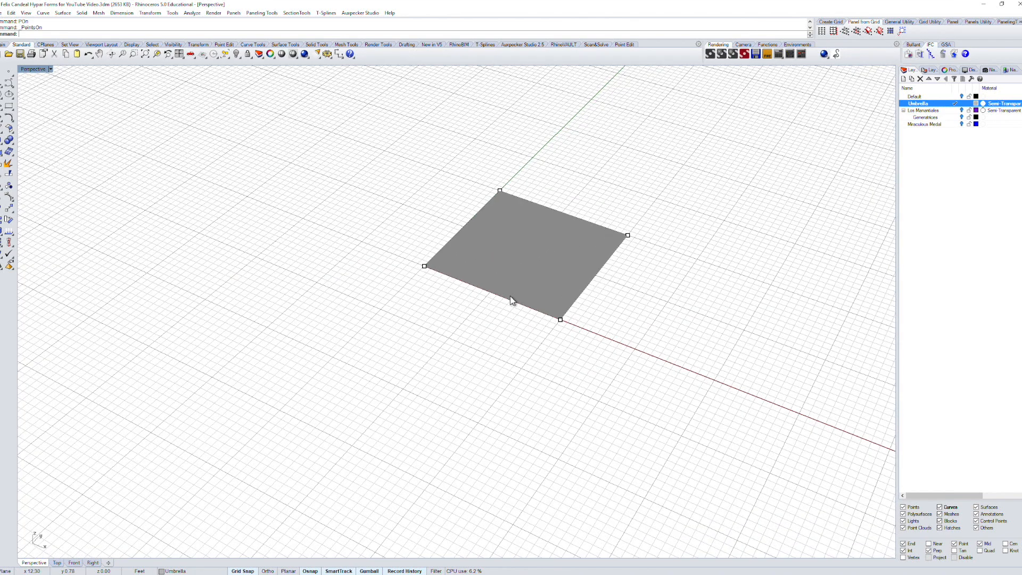
# Step: Lower the plane's control point at the origin about 4 ft in the Front view, then return to Perspective
pyautogui.scroll(2, 496, 332)
pyautogui.moveTo(383, 226); pyautogui.dragTo(448, 296)
pyautogui.hotkey('ctrl', 'F2')
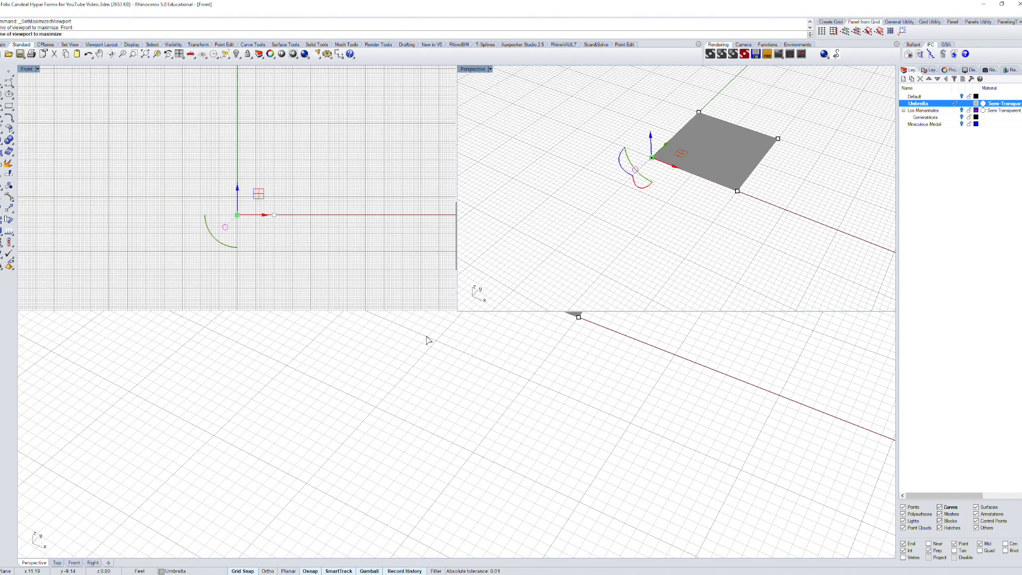
pyautogui.moveTo(474, 399); pyautogui.dragTo(484, 338, button='right')
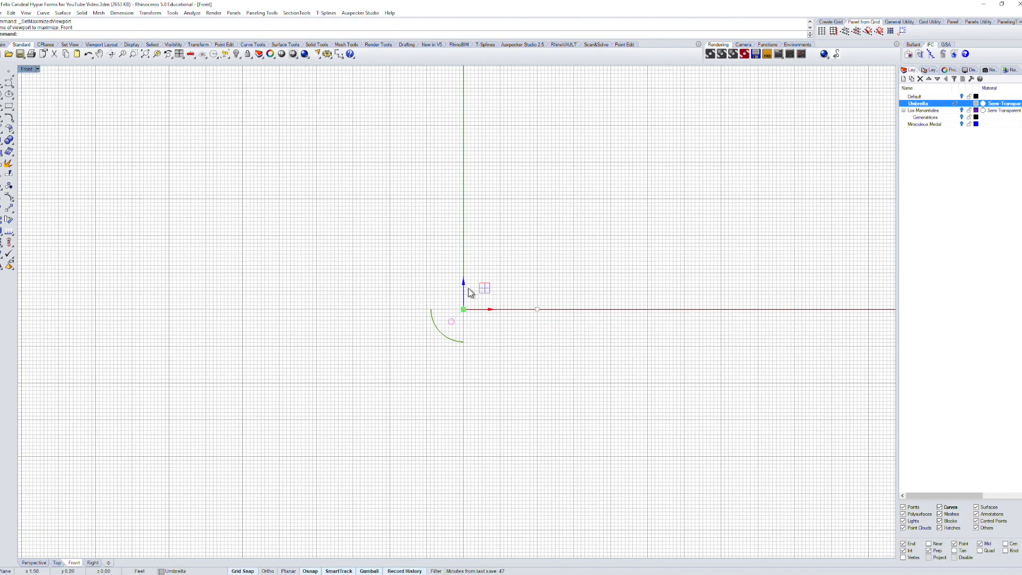
pyautogui.moveTo(465, 282); pyautogui.dragTo(472, 300)
pyautogui.hotkey('ctrl', 'Tab')
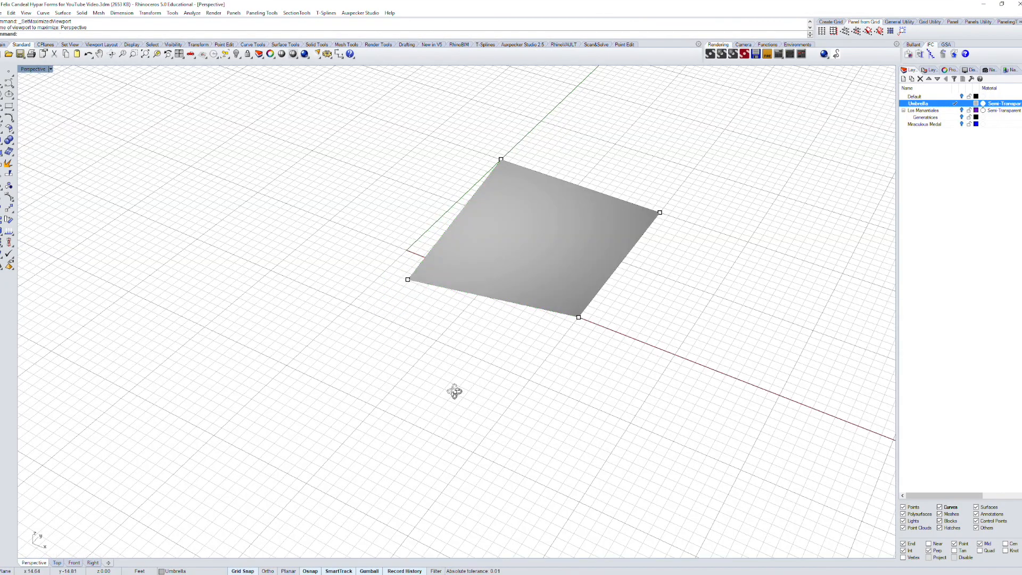
pyautogui.moveTo(456, 392); pyautogui.dragTo(482, 362, button='right')
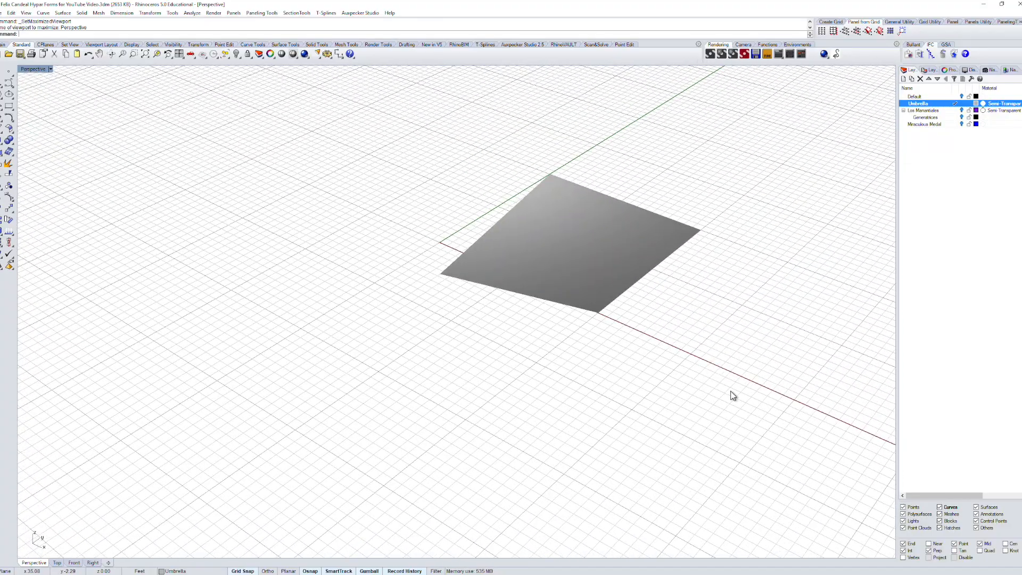
# Step: Polar-array the warped surface around the origin with 4 items over 360 degrees
pyautogui.moveTo(733, 395); pyautogui.dragTo(346, 78)
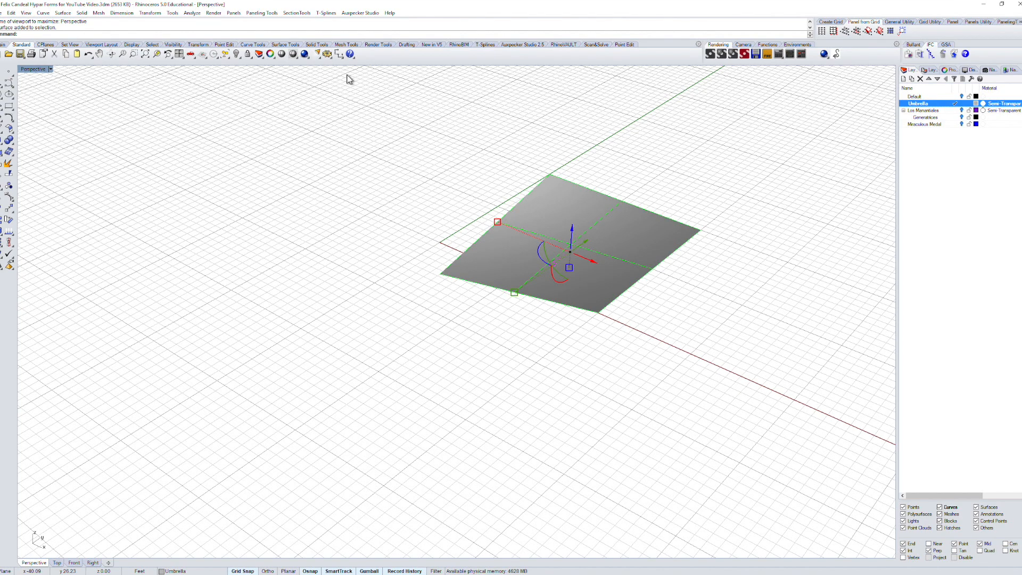
pyautogui.write('ArrayPolar')
pyautogui.press('Return')
pyautogui.press('Return')
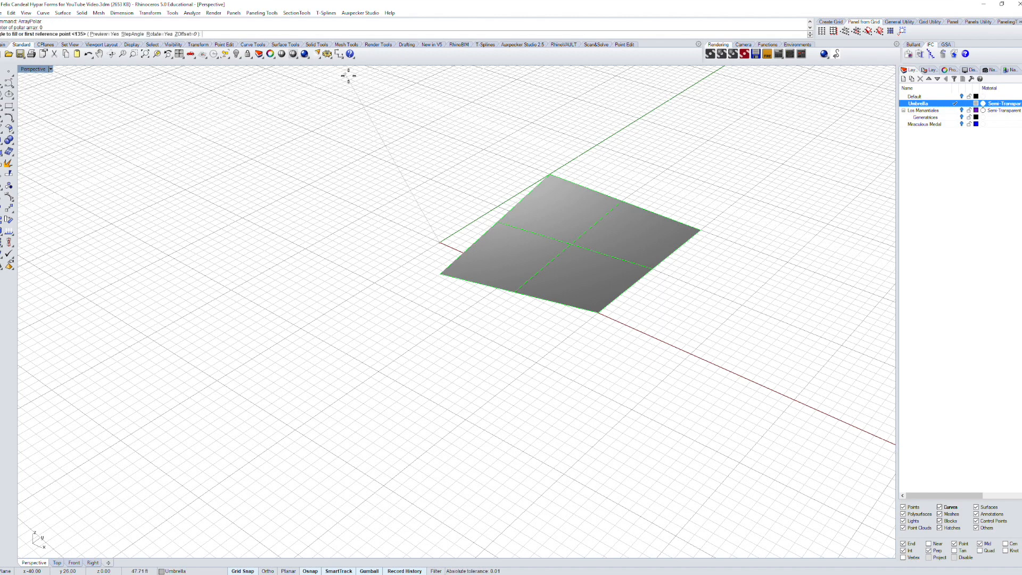
pyautogui.press('Return')
pyautogui.press('Return')
pyautogui.press('Return')
pyautogui.click(566, 105)
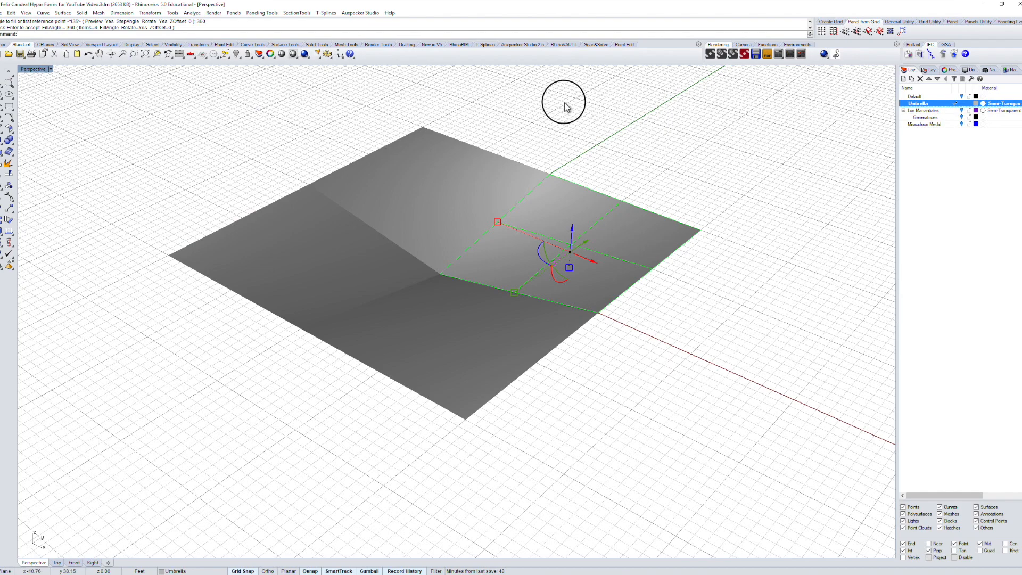
# Step: Join all four arrayed surfaces into one polysurface
pyautogui.moveTo(787, 333); pyautogui.dragTo(735, 304, button='right')
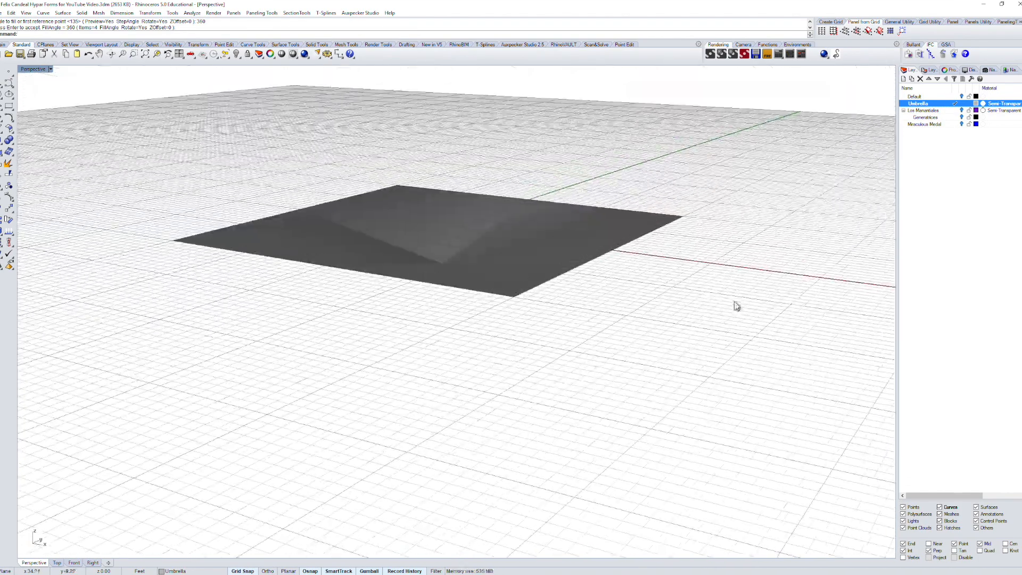
pyautogui.moveTo(721, 347); pyautogui.dragTo(99, 109)
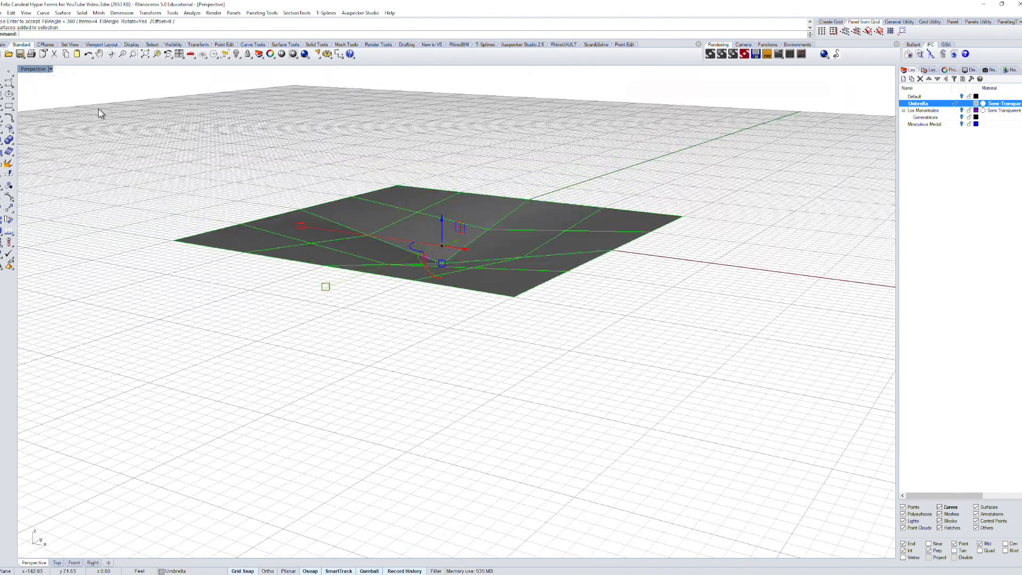
pyautogui.hotkey('ctrl', 'j')
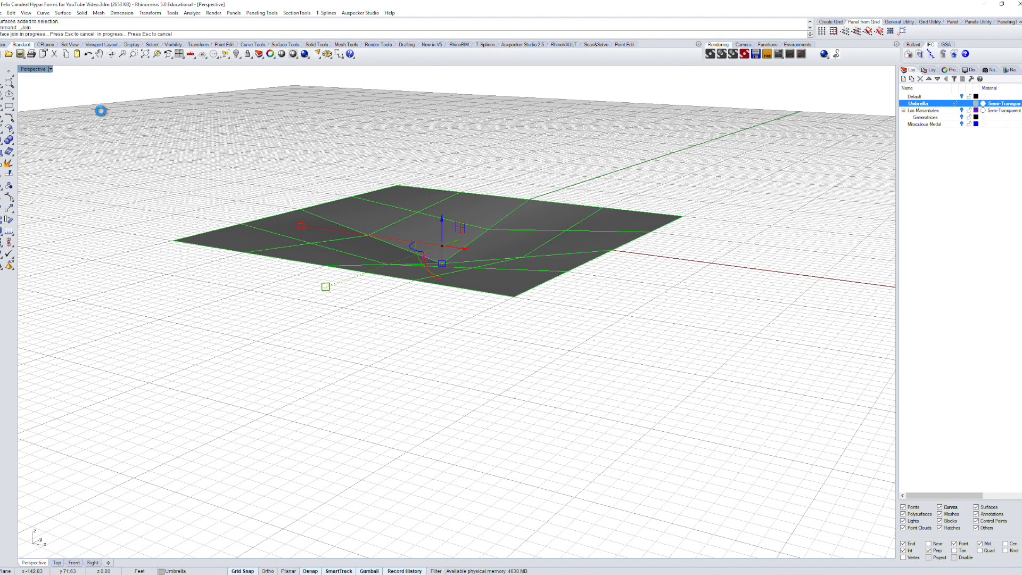
# Step: Offset the joined umbrella surface upward by 0.3 ft as a solid with sharp corners, deleting the input
pyautogui.write('OffsetSrf')
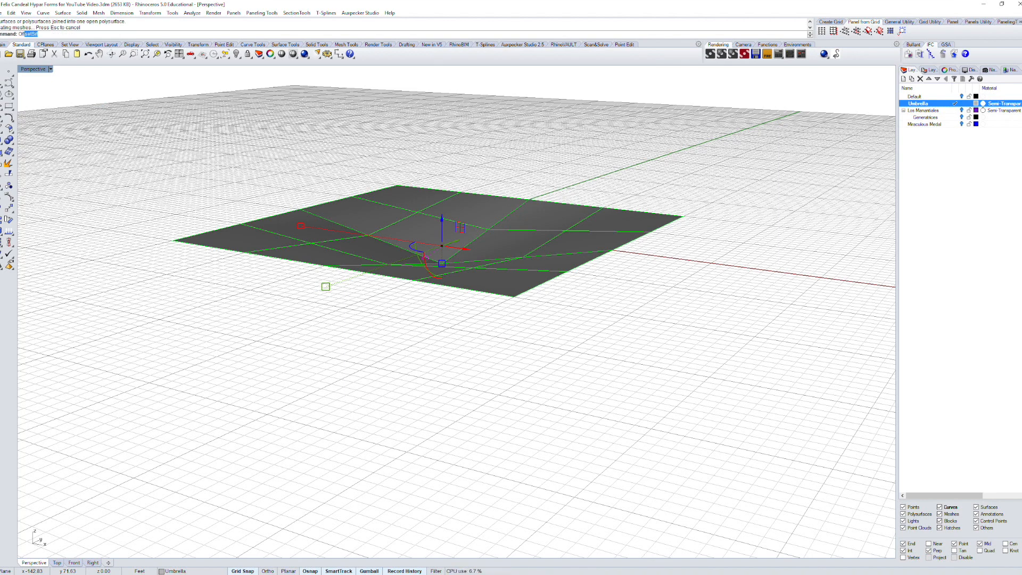
pyautogui.press('Return')
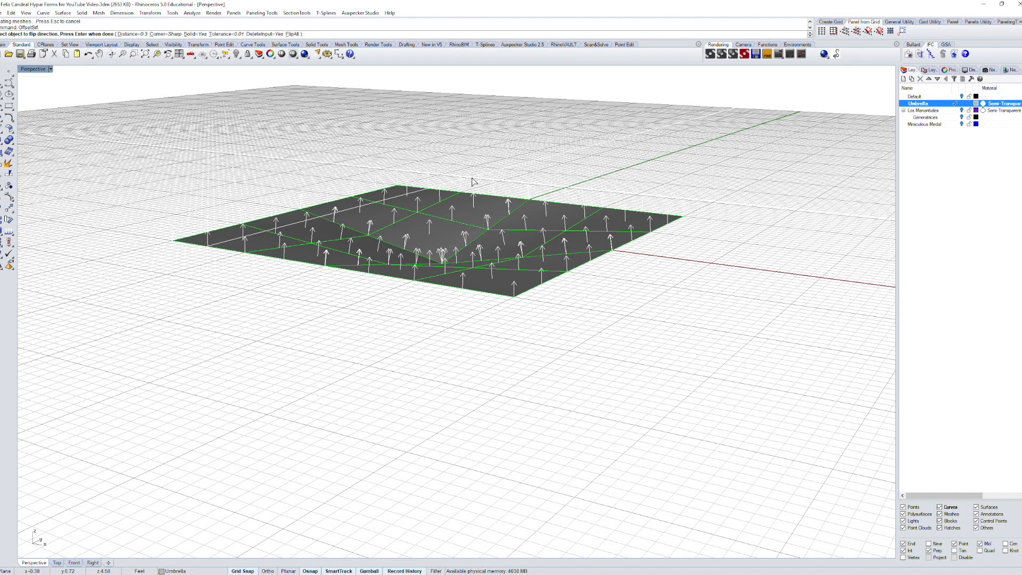
pyautogui.press('Return')
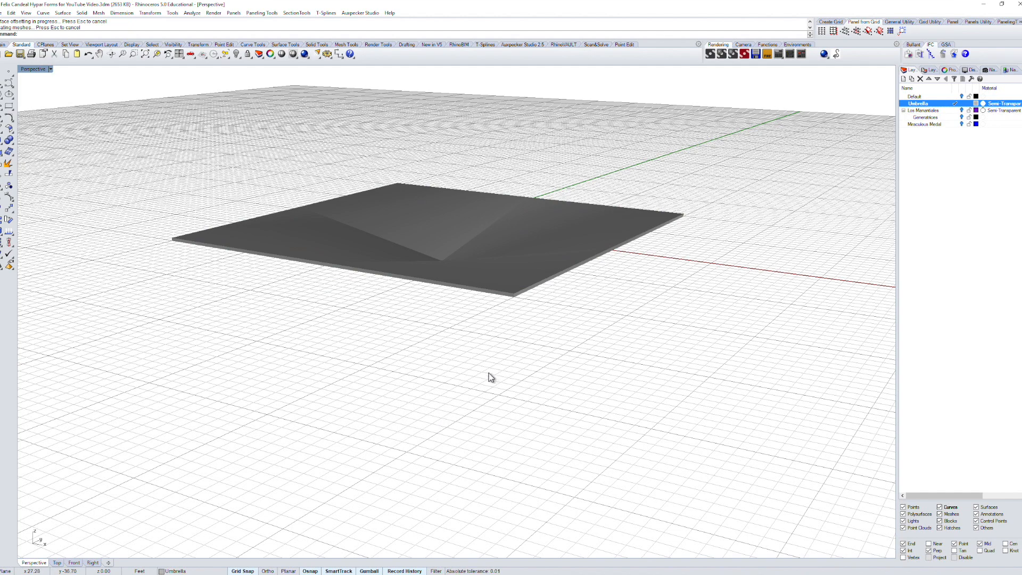
# Step: Raise the umbrella solid vertically about 15 ft in the Front view
pyautogui.hotkey('ctrl', 'F2')
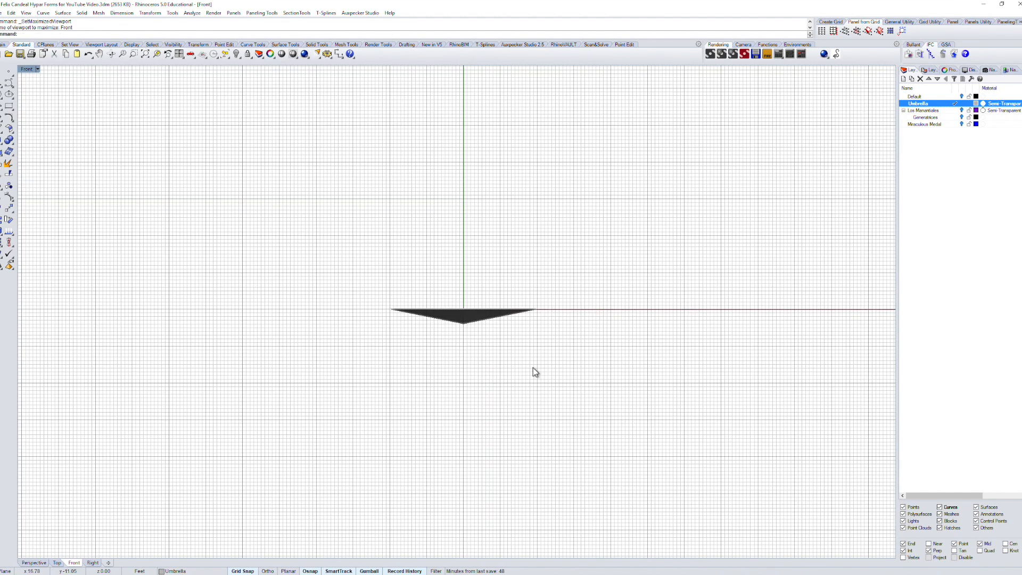
pyautogui.moveTo(531, 363); pyautogui.dragTo(467, 234)
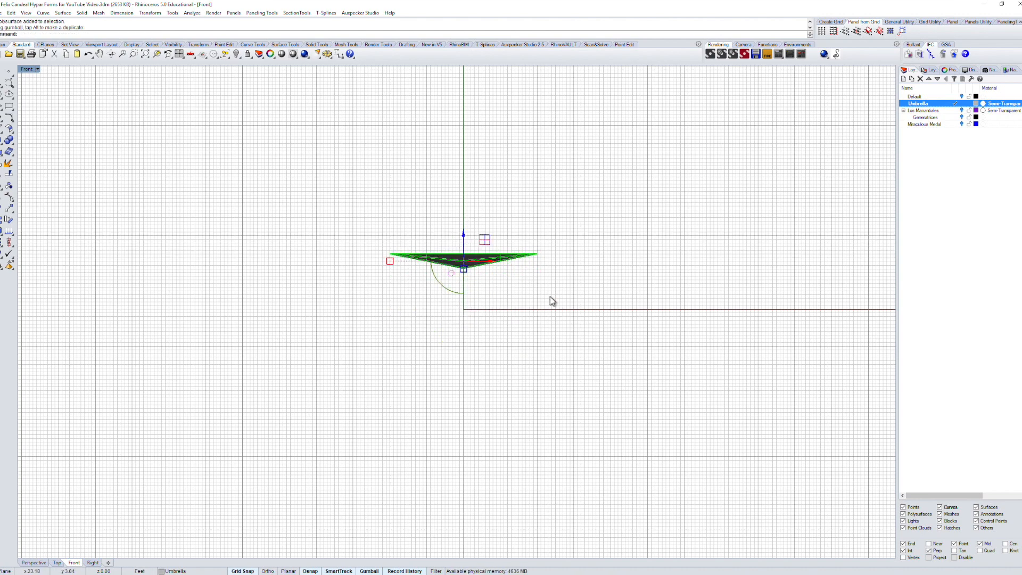
pyautogui.press('Escape')
# Step: Maximize the Top view and frame the umbrella's square plan
pyautogui.write('top')
pyautogui.press('Return')
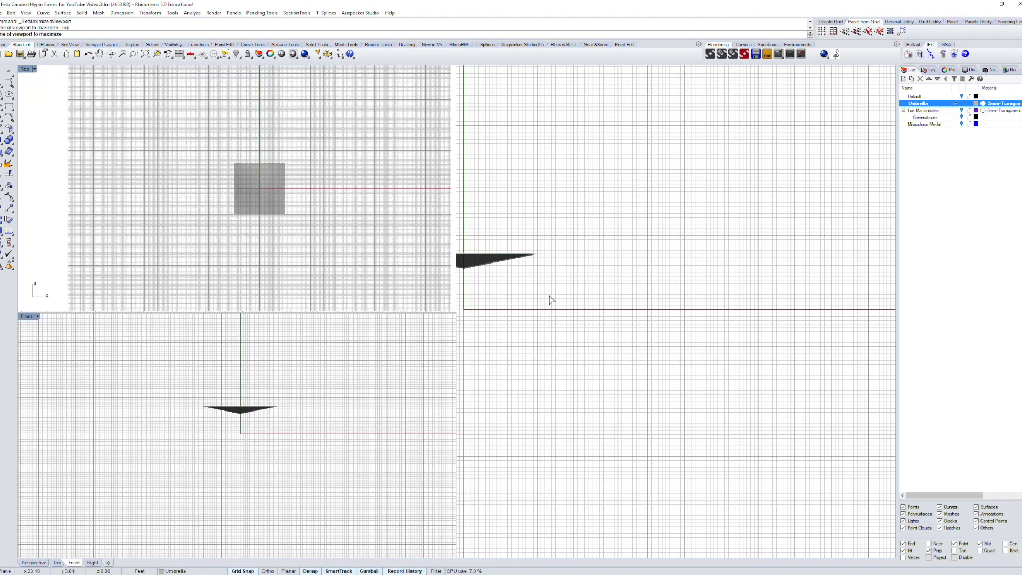
pyautogui.scroll(6, 507, 321)
pyautogui.scroll(6, 507, 322)
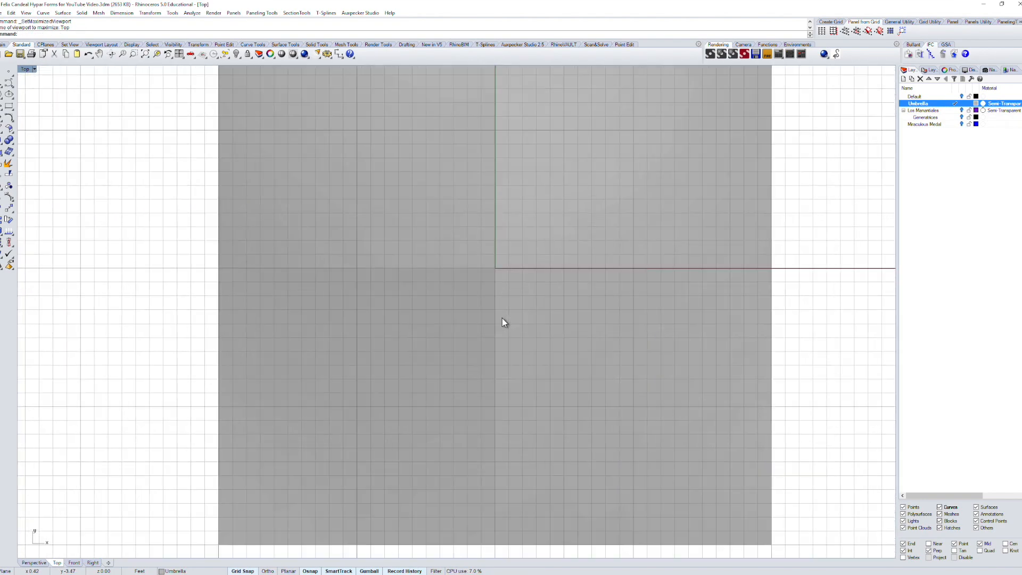
pyautogui.scroll(-3, 501, 318)
pyautogui.scroll(2, 500, 318)
pyautogui.write('rectangle')
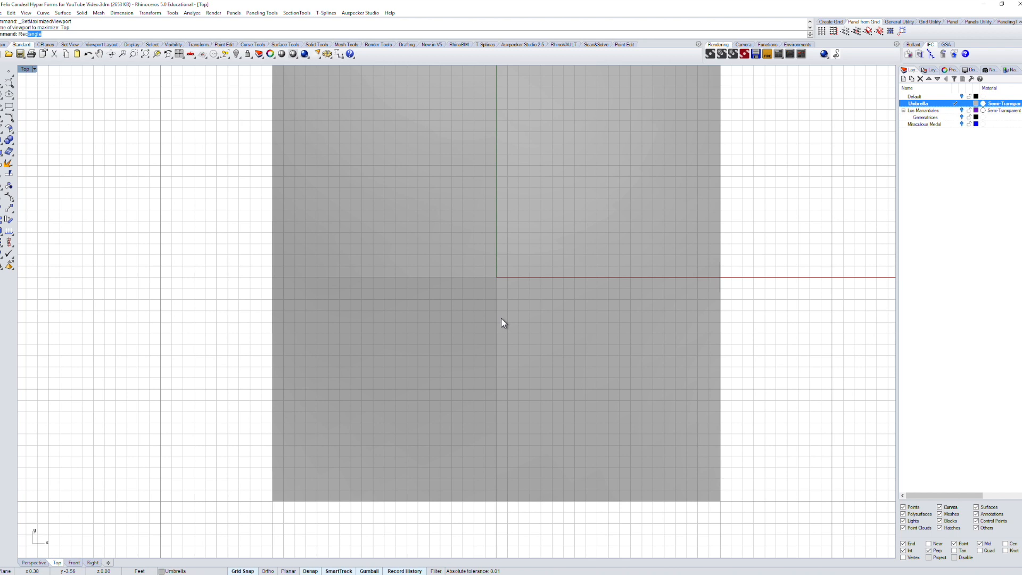
pyautogui.press('Return')
pyautogui.write('0')
pyautogui.press('Return')
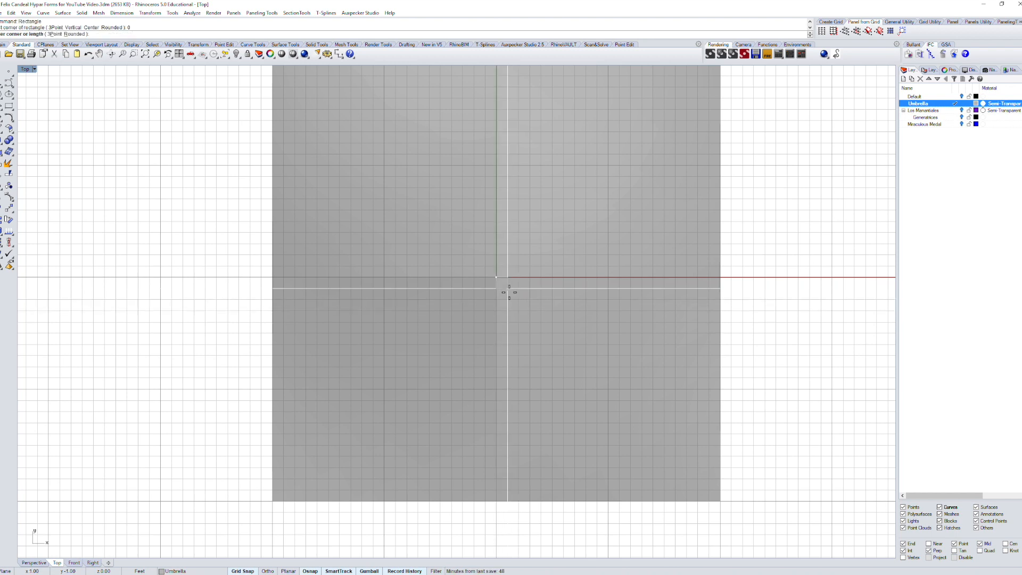
pyautogui.press('Escape')
# Step: Draw a small rectangle on the ground plane using the Center option, centred on the origin
pyautogui.press('Return')
pyautogui.write('c')
pyautogui.press('Return')
pyautogui.write('0')
pyautogui.press('Return')
pyautogui.press('Escape')
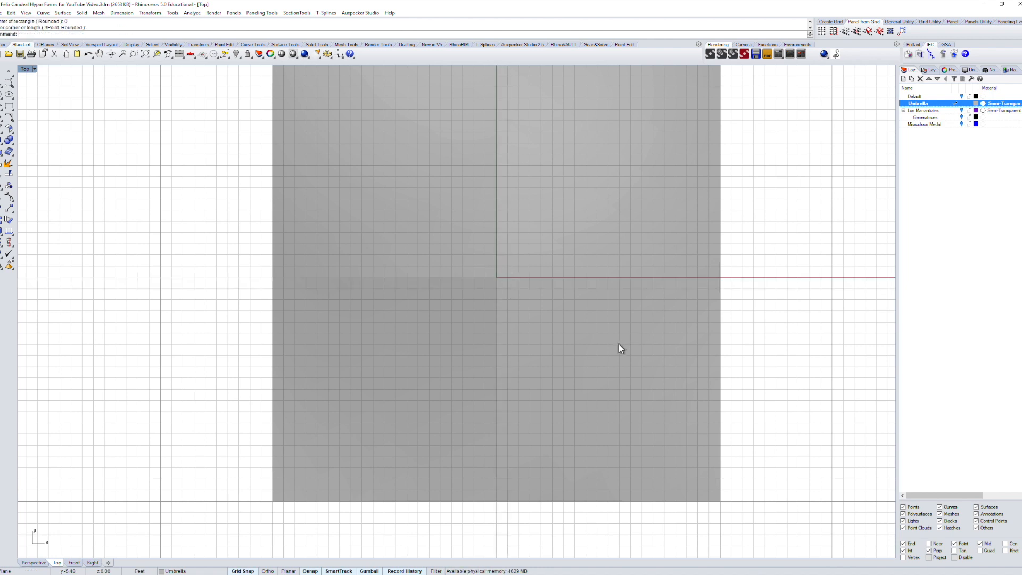
# Step: Project the small ground rectangle onto the umbrella solid in the Perspective view
pyautogui.hotkey('ctrl', 'F4')
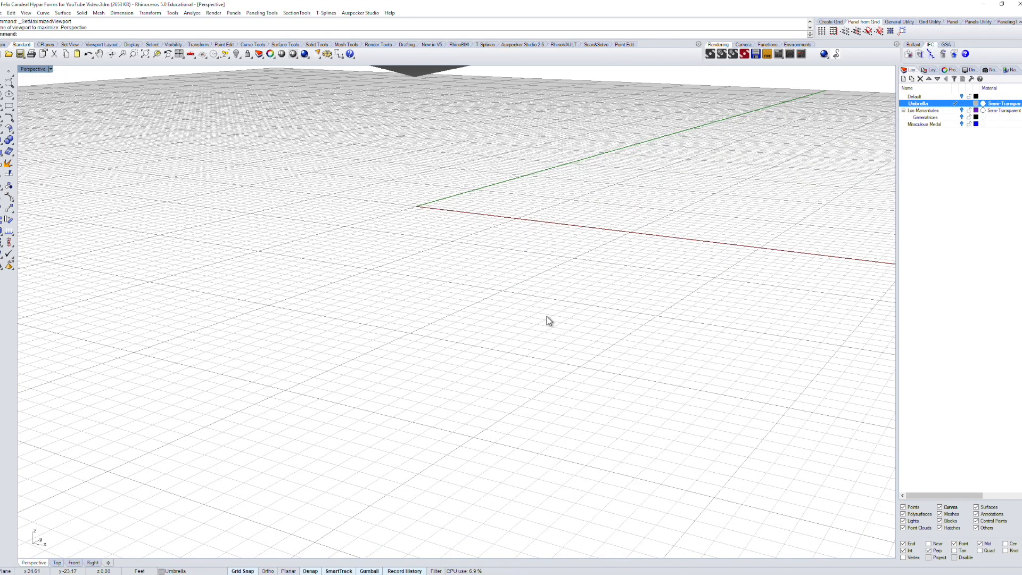
pyautogui.keyDown('shift'); pyautogui.moveTo(547, 317); pyautogui.dragTo(561, 457, button='right'); pyautogui.keyUp('shift')
pyautogui.moveTo(395, 306); pyautogui.dragTo(536, 469)
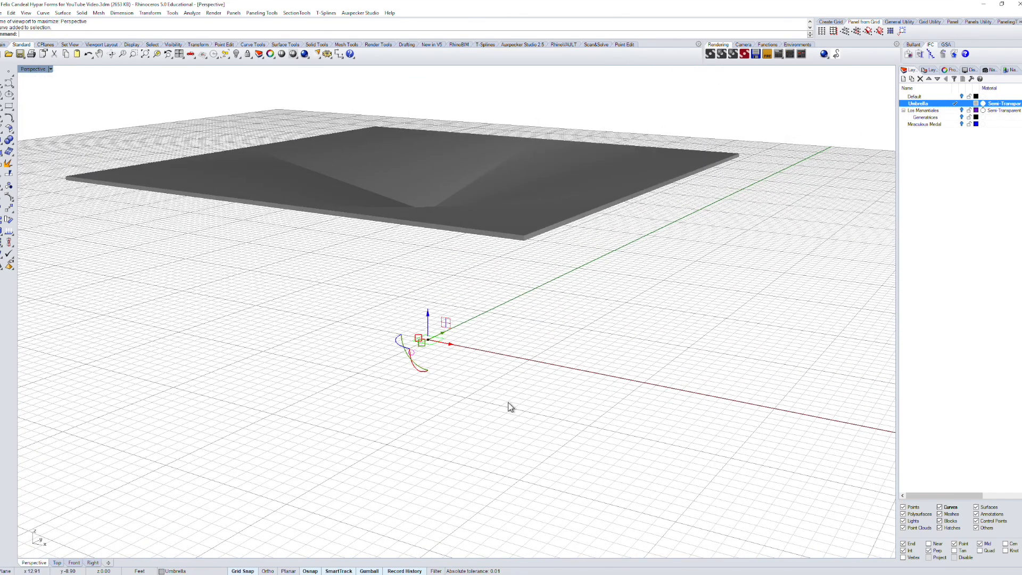
pyautogui.write('Project')
pyautogui.press('Return')
pyautogui.moveTo(630, 378); pyautogui.dragTo(613, 338, button='right')
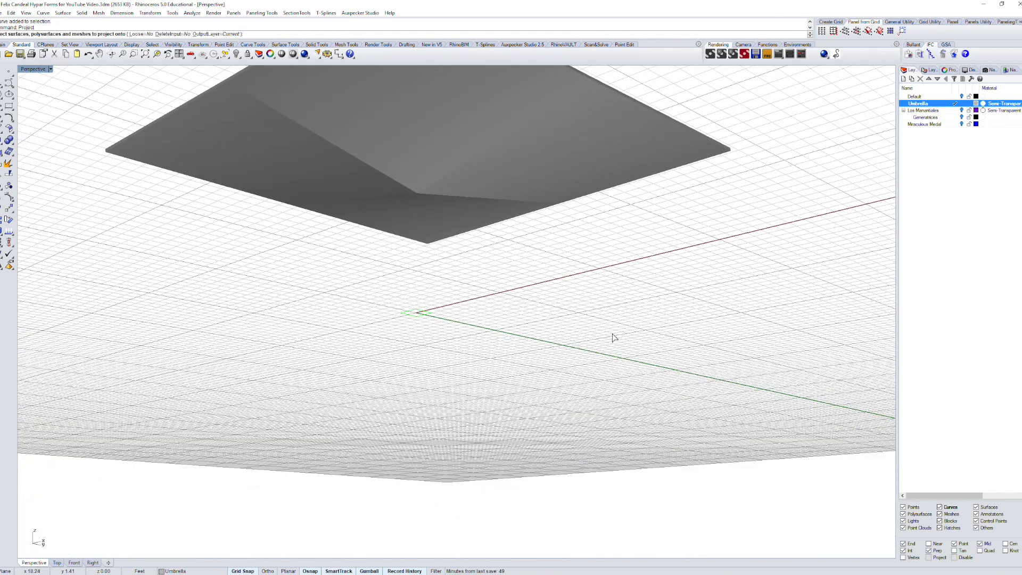
pyautogui.click(445, 162)
pyautogui.press('Return')
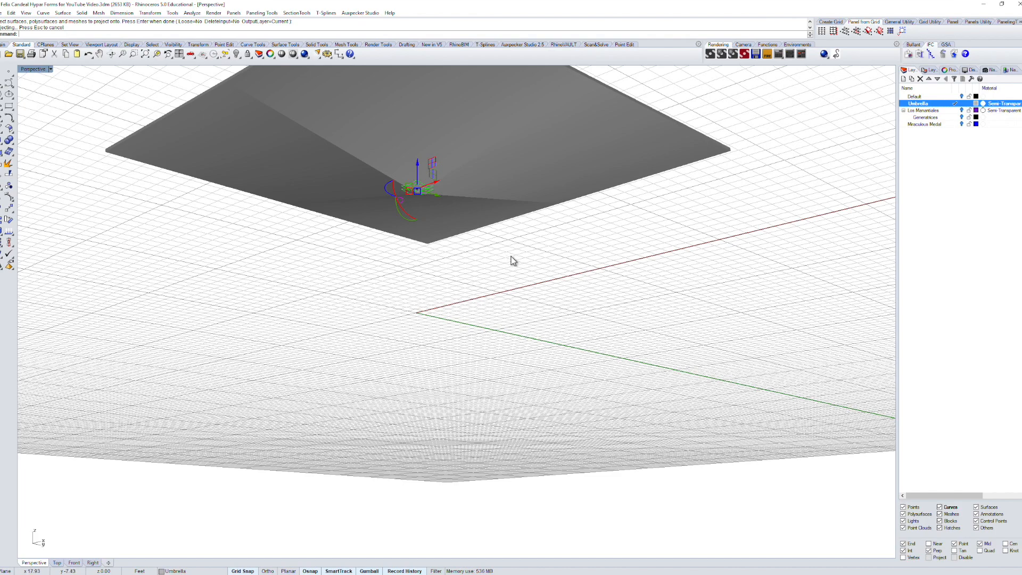
# Step: Delete the projected curve on the umbrella's upper face
pyautogui.moveTo(511, 260); pyautogui.dragTo(507, 337, button='right')
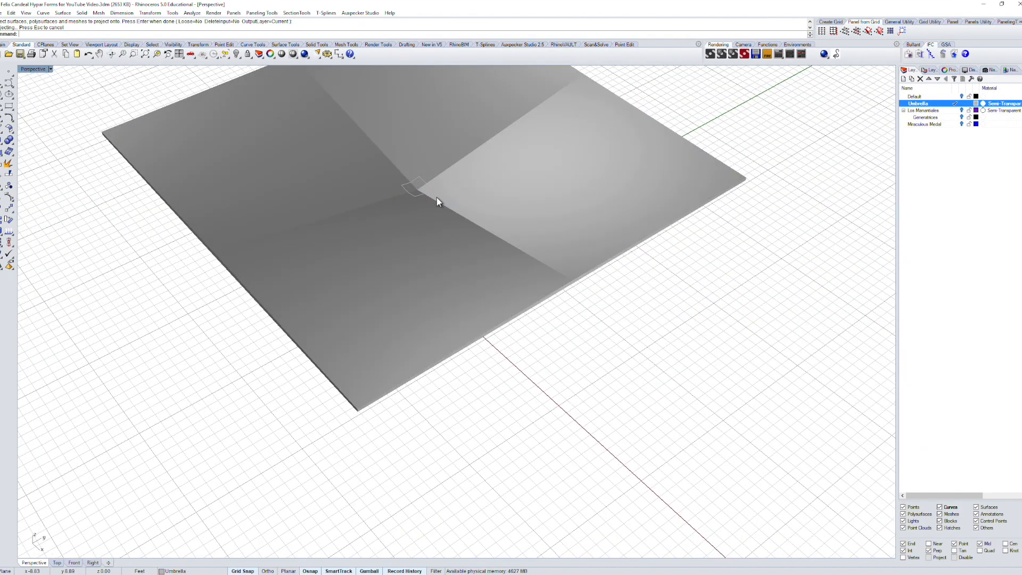
pyautogui.click(429, 194)
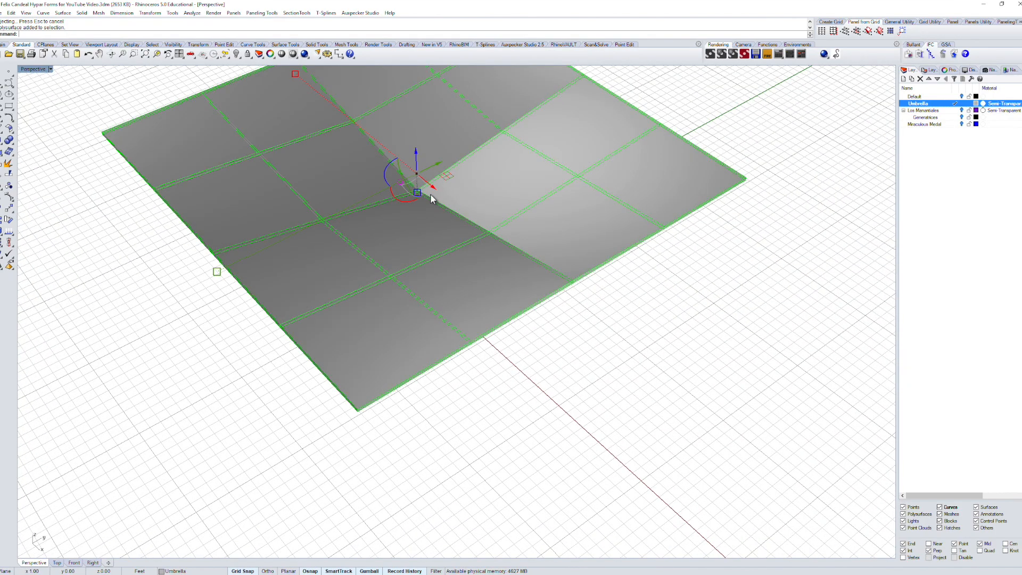
pyautogui.click(605, 309)
pyautogui.keyDown('shift'); pyautogui.moveTo(343, 168); pyautogui.dragTo(339, 205, button='right'); pyautogui.keyUp('shift')
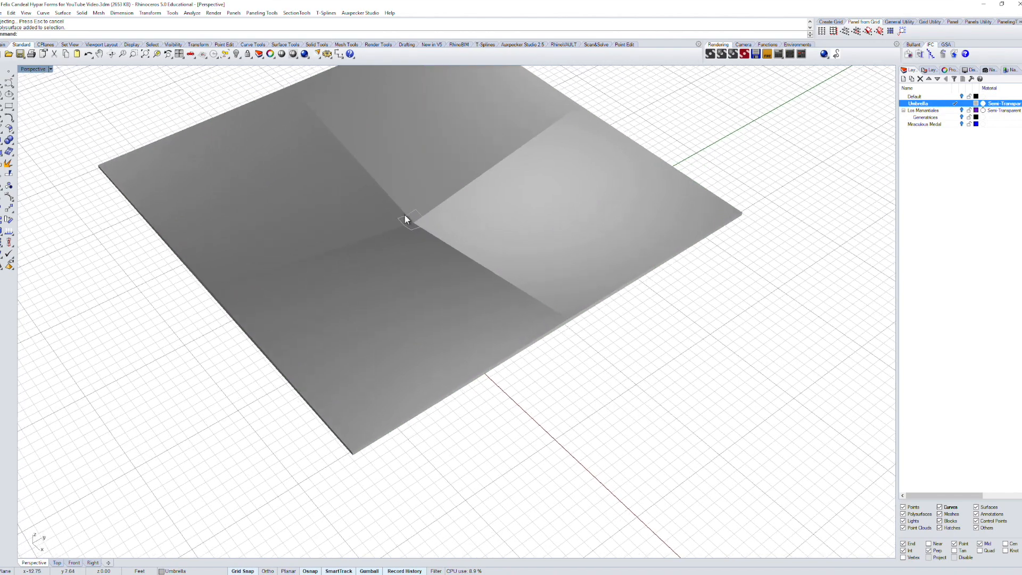
pyautogui.click(406, 218)
pyautogui.press('Delete')
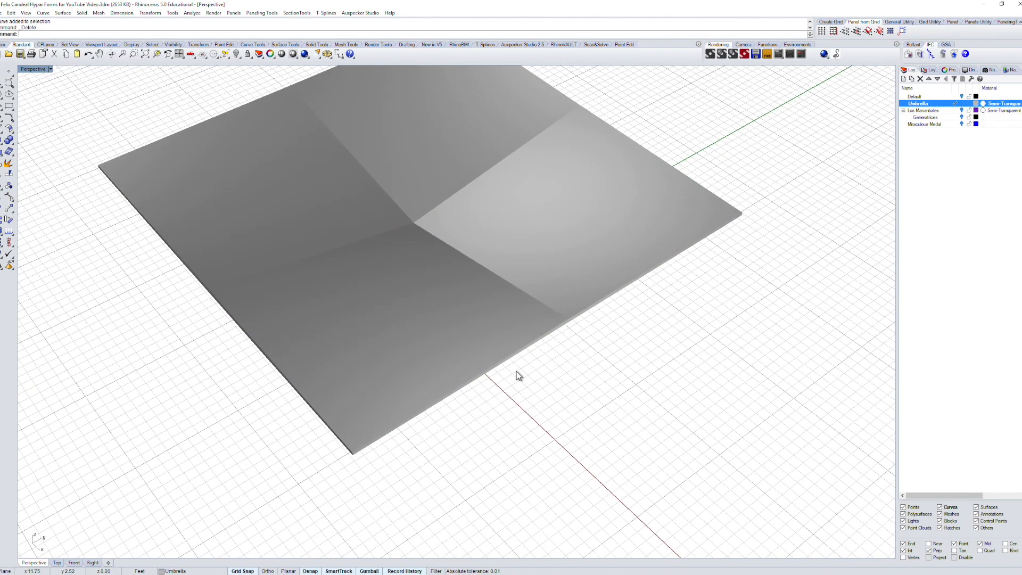
# Step: Loft the ground rectangle to the projected curve under the umbrella, aligning the seam points and using Straight sections, to form the column
pyautogui.moveTo(516, 371); pyautogui.dragTo(475, 332, button='right')
pyautogui.moveTo(368, 116); pyautogui.dragTo(536, 410)
pyautogui.moveTo(536, 410); pyautogui.dragTo(558, 372, button='right')
pyautogui.moveTo(511, 338); pyautogui.dragTo(516, 347, button='right')
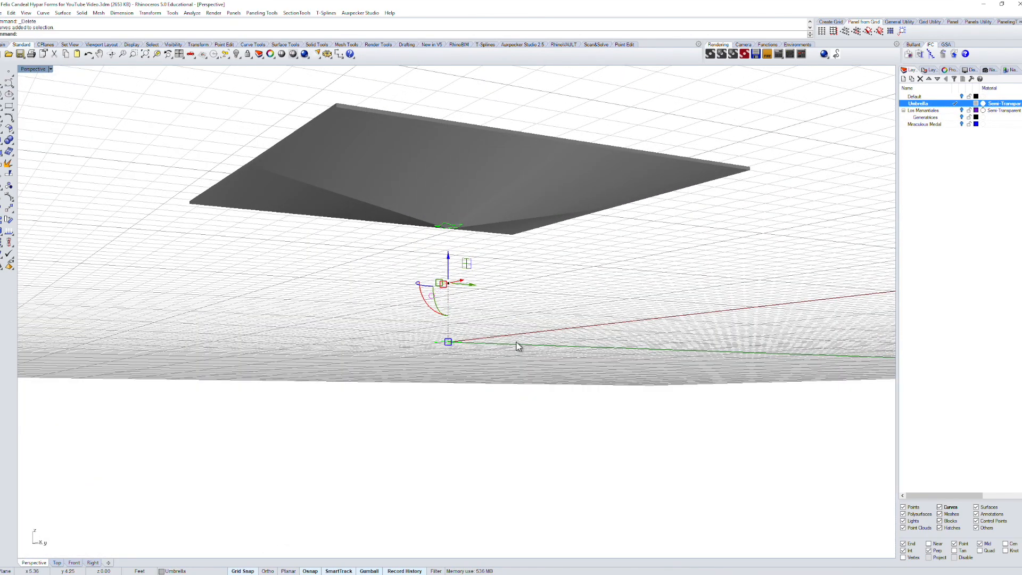
pyautogui.write('Loft')
pyautogui.press('Return')
pyautogui.moveTo(518, 346); pyautogui.dragTo(518, 392, button='right')
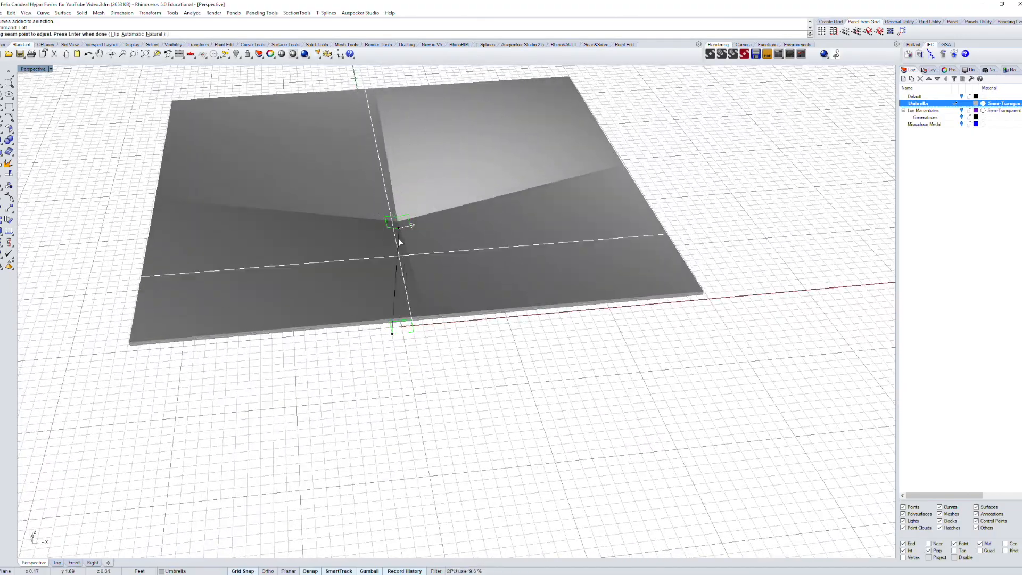
pyautogui.moveTo(397, 349)
pyautogui.mouseDown(button='right')
pyautogui.moveTo(427, 360)
pyautogui.moveTo(406, 346)
pyautogui.mouseUp(button='right')
pyautogui.moveTo(395, 324); pyautogui.dragTo(406, 329)
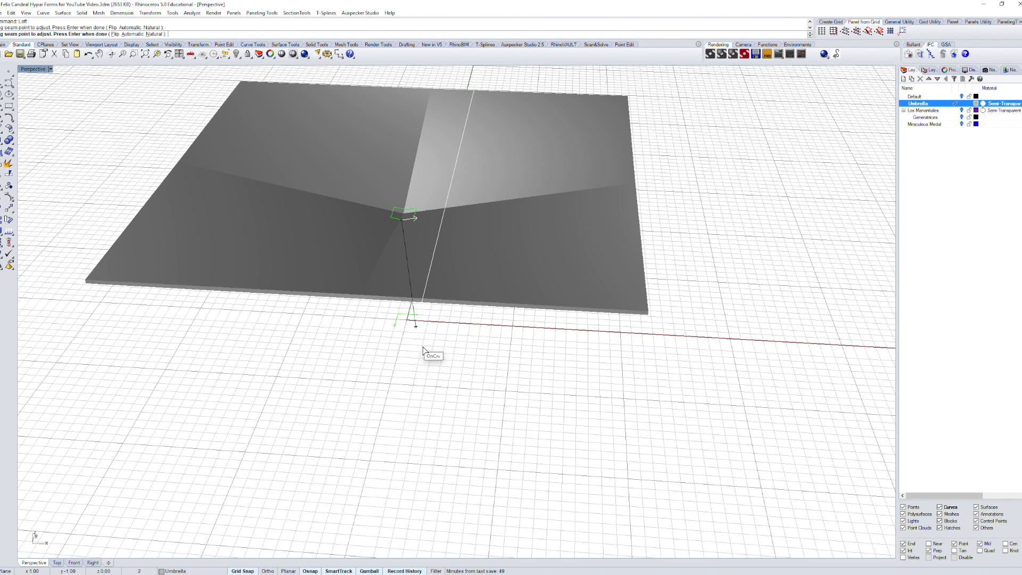
pyautogui.click(403, 329)
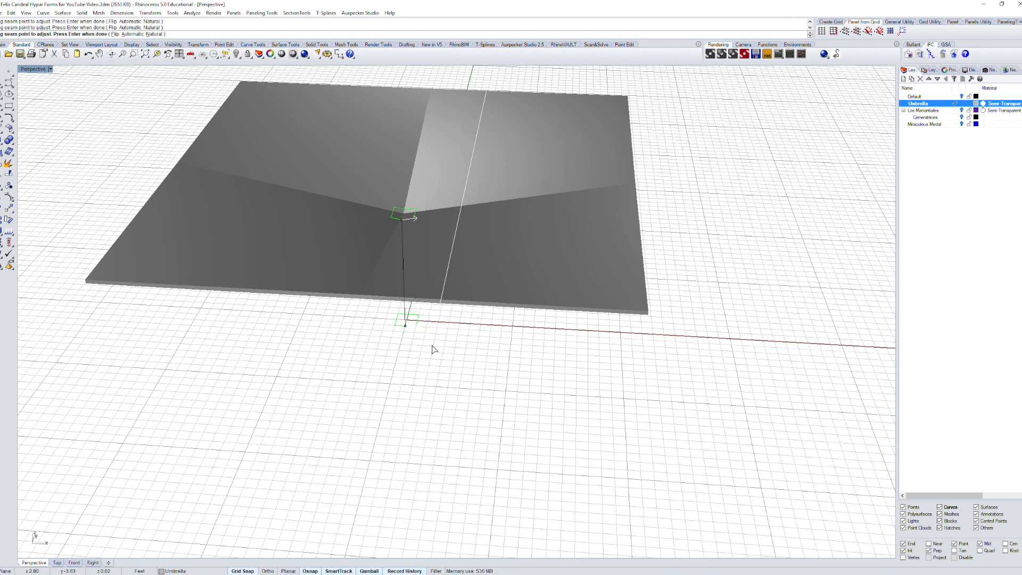
pyautogui.press('Return')
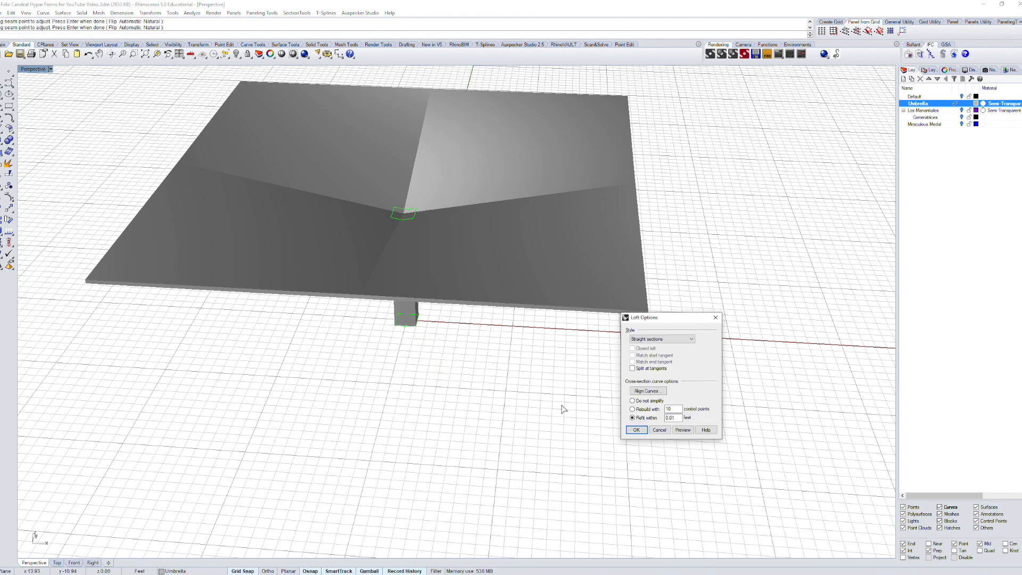
pyautogui.click(640, 433)
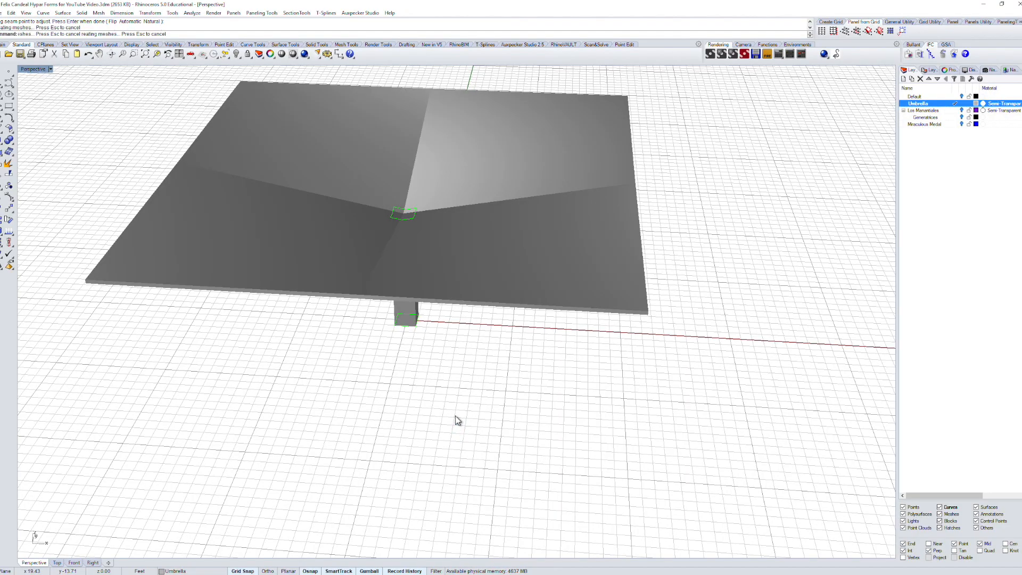
# Step: Examine the umbrella and its column from low angles in the Perspective view
pyautogui.moveTo(456, 416); pyautogui.dragTo(520, 414, button='right')
pyautogui.click(461, 392)
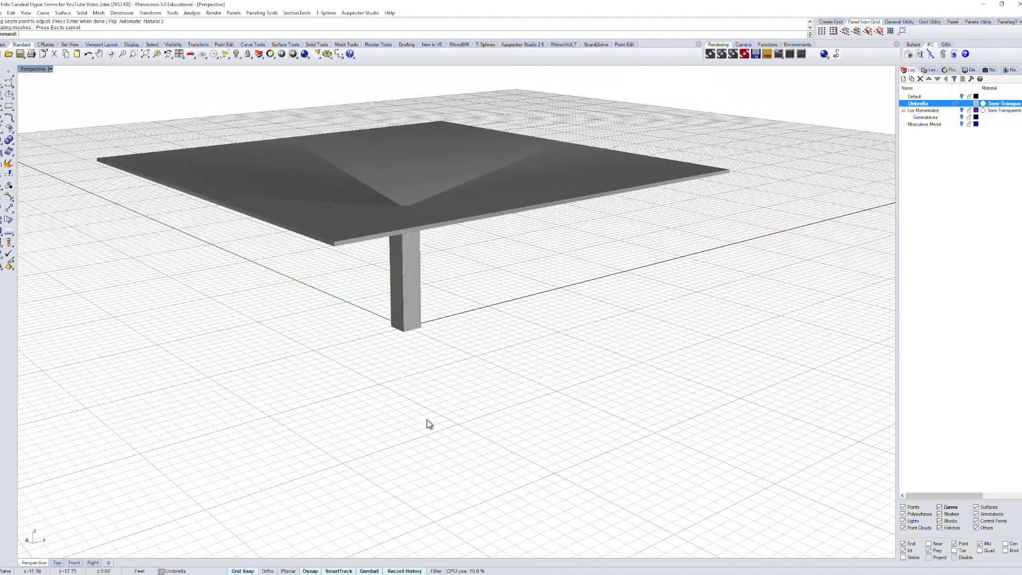
pyautogui.moveTo(427, 422); pyautogui.dragTo(482, 408, button='right')
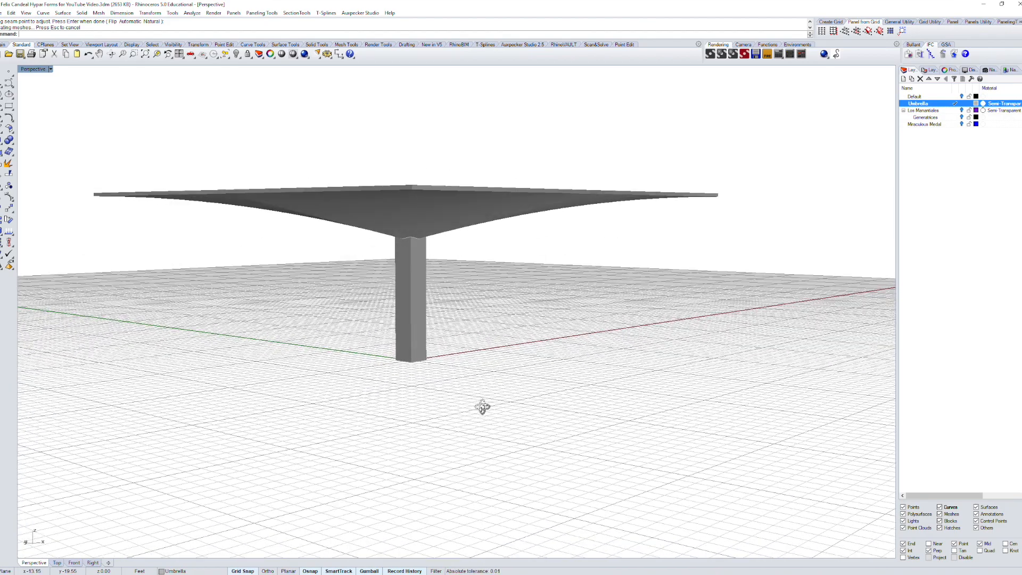
pyautogui.press('super+Tab')
pyautogui.press('super+Tab')
pyautogui.press('super+Tab')
pyautogui.press('super+Tab')
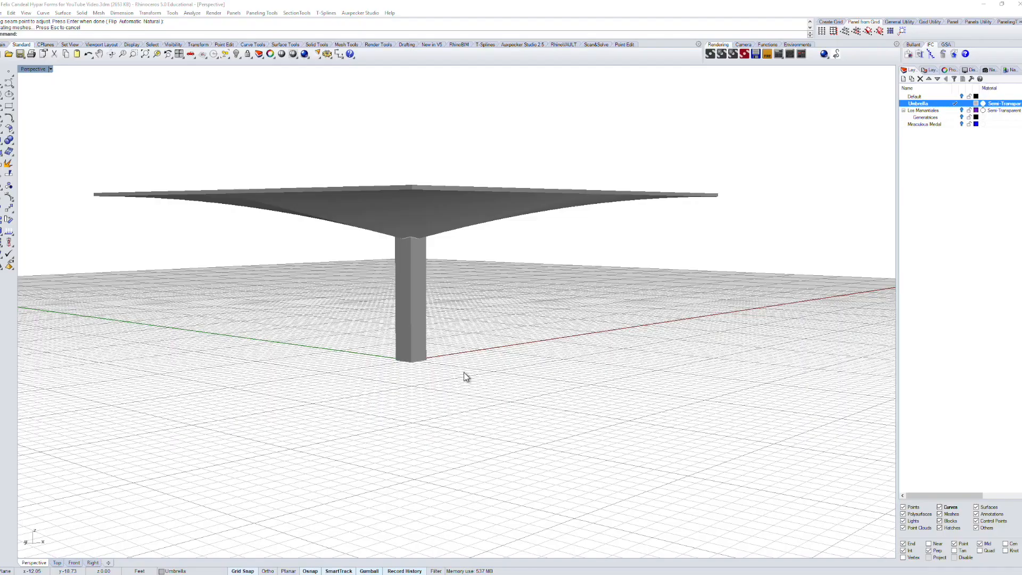
pyautogui.keyDown('shift'); pyautogui.moveTo(528, 329); pyautogui.dragTo(546, 339, button='right'); pyautogui.keyUp('shift')
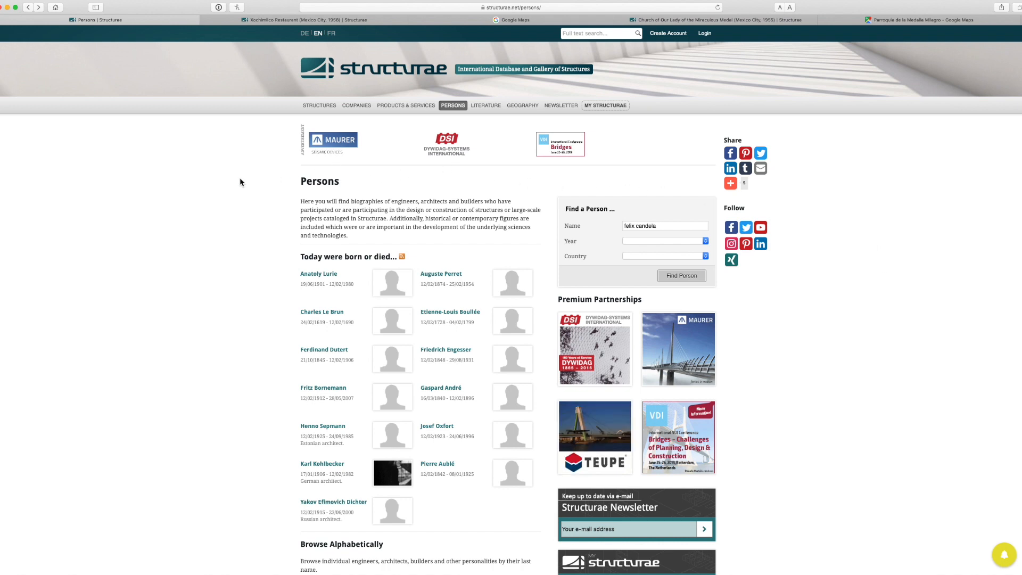
# Step: Switch to the Structurae website, search its persons database for felix candela, and open the Felix Candela page
pyautogui.moveTo(329, 108)
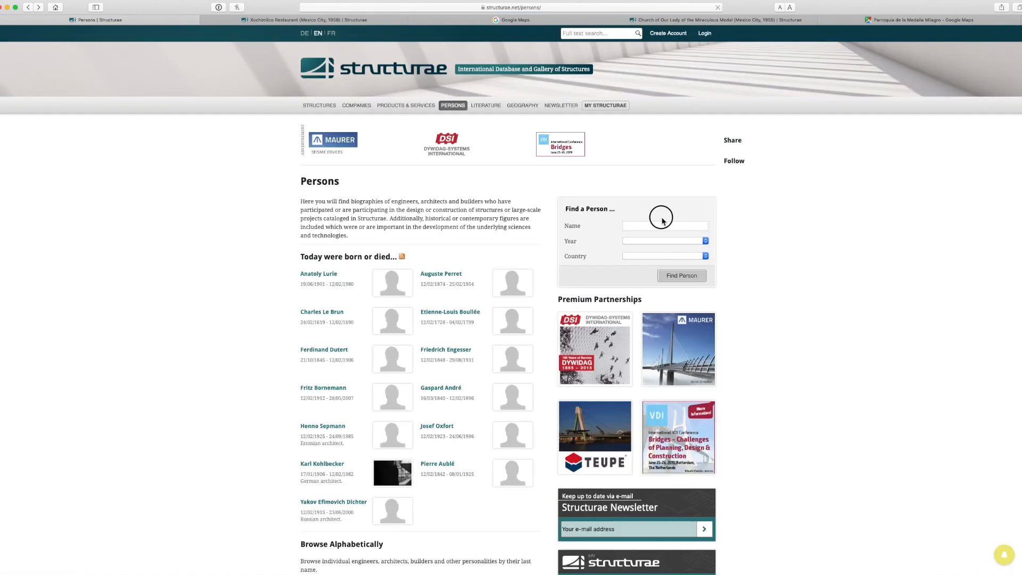
pyautogui.click(662, 226)
pyautogui.write('fe')
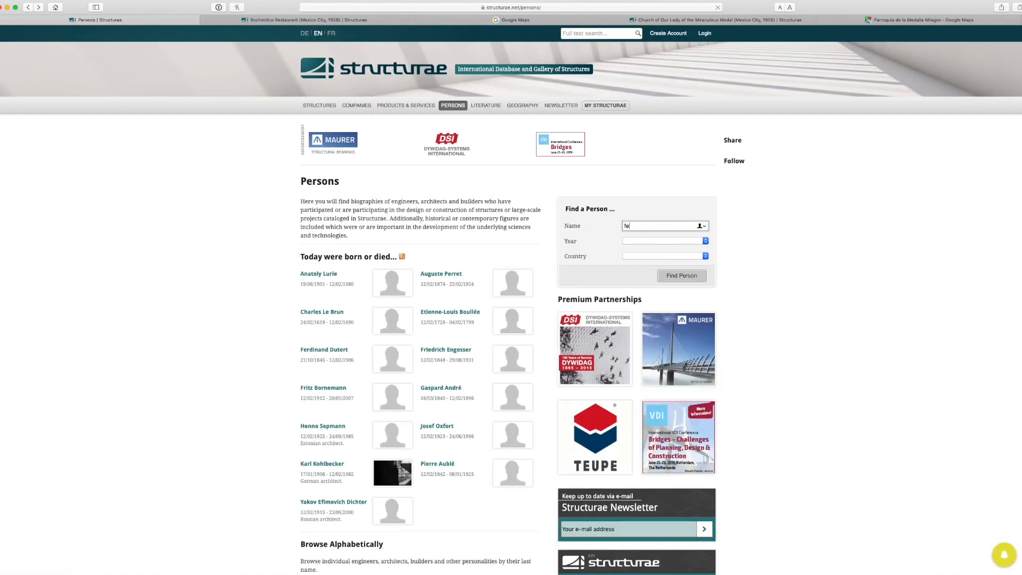
pyautogui.write('lix candela')
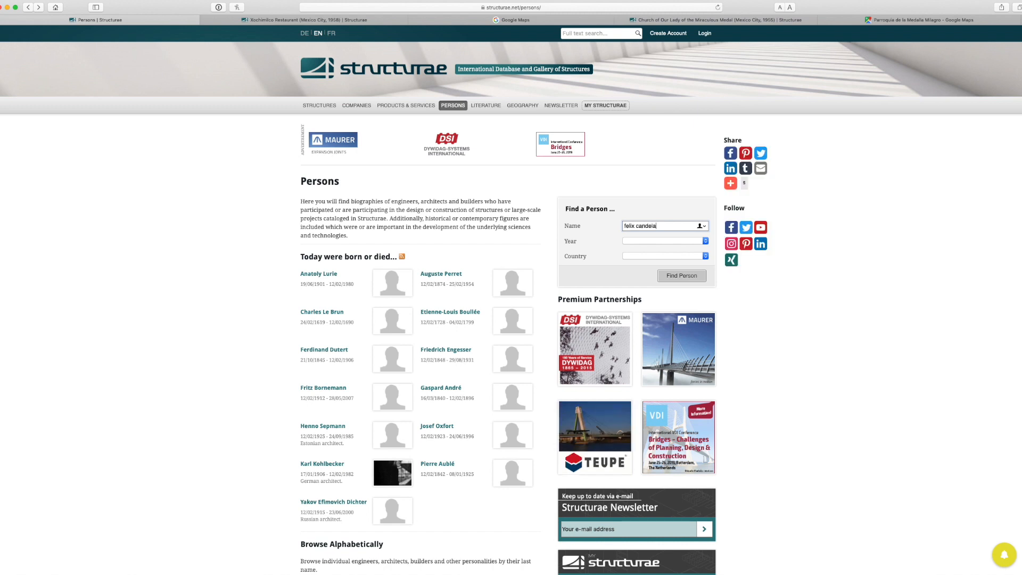
pyautogui.press('Return')
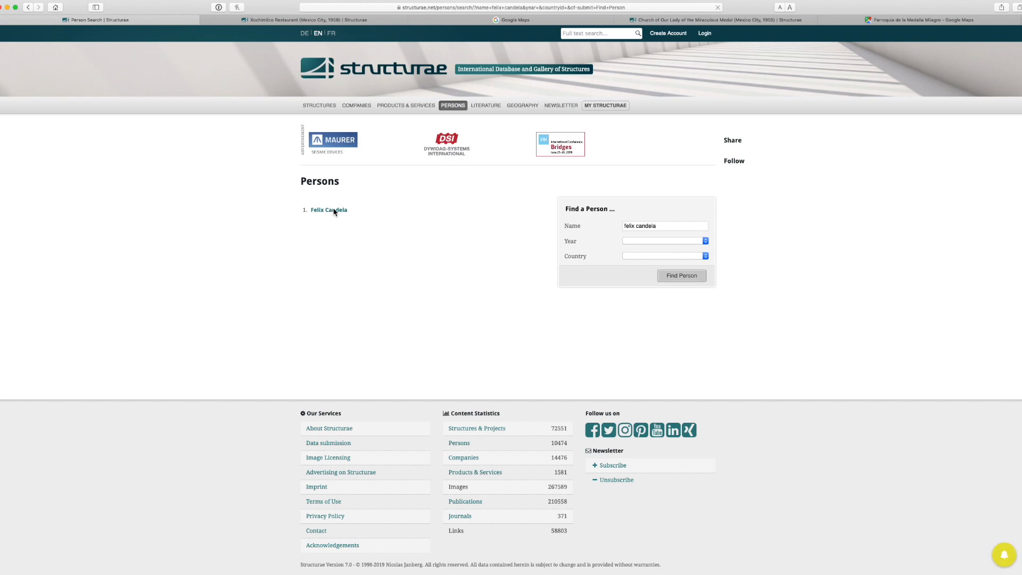
pyautogui.click(336, 215)
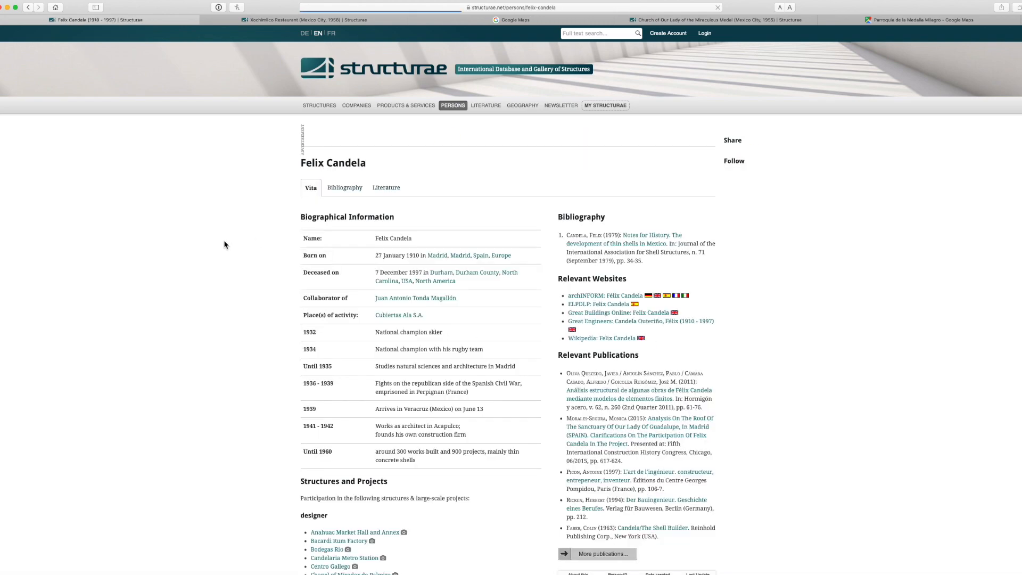
# Step: Read through the structures and projects listed for Felix Candela as designer and engineer
pyautogui.scroll(-5, 215, 253)
pyautogui.scroll(-4, 215, 255)
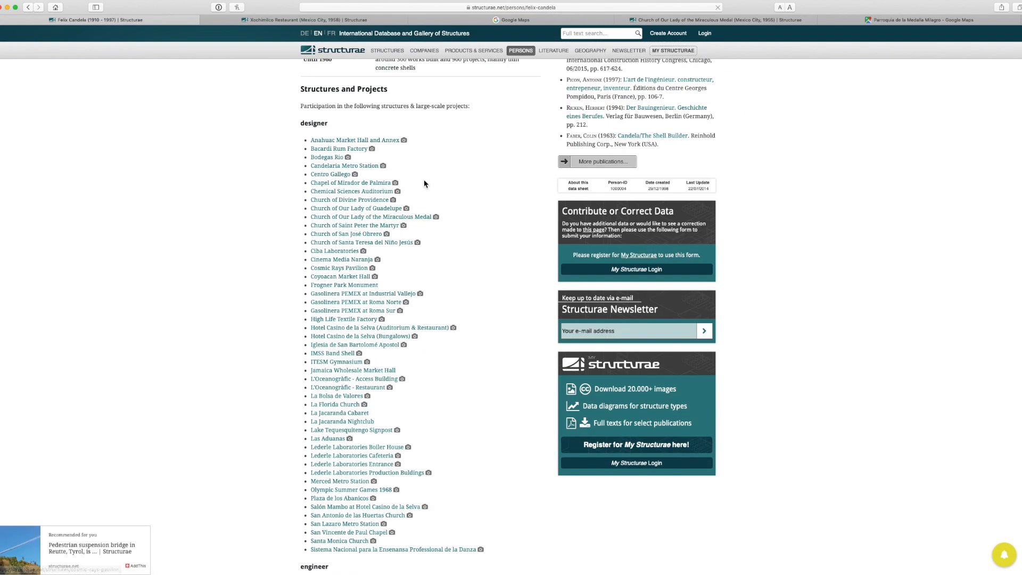
pyautogui.scroll(-2, 262, 293)
pyautogui.scroll(-2, 266, 293)
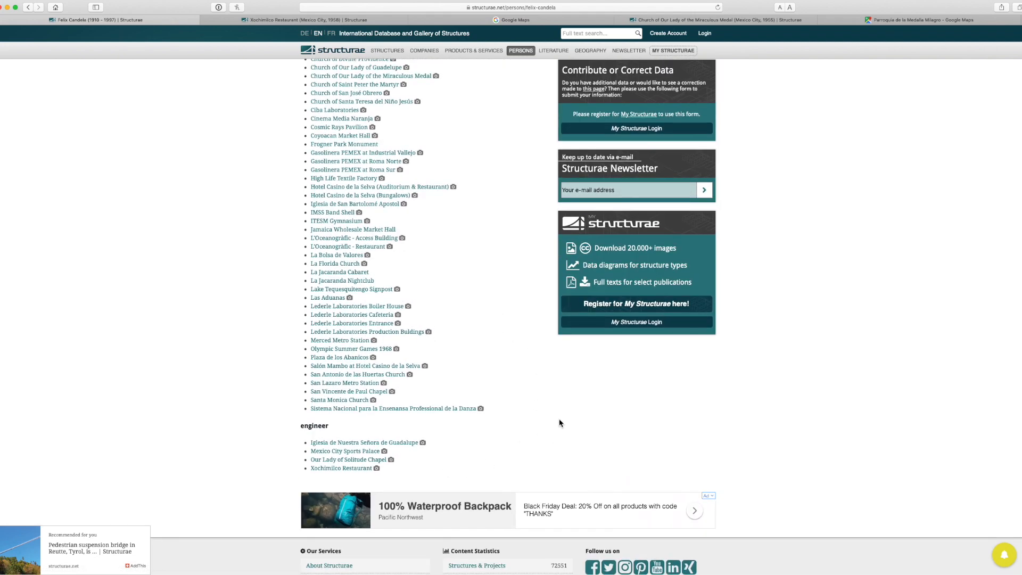
pyautogui.scroll(-2, 505, 436)
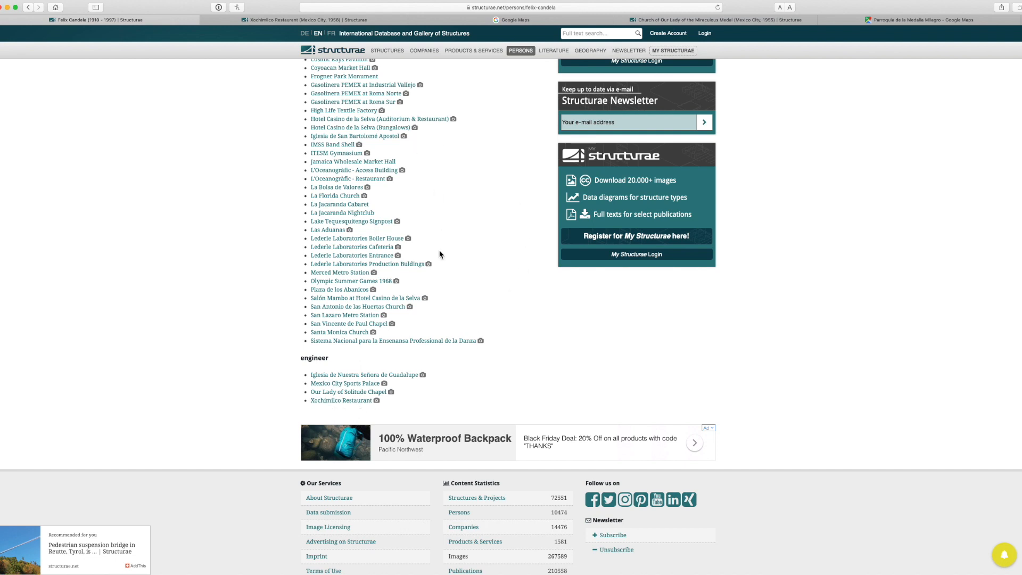
# Step: Review the Xochimilco Restaurant page's general and location information, reload it, and show the building's coordinates on a map
pyautogui.click(324, 20)
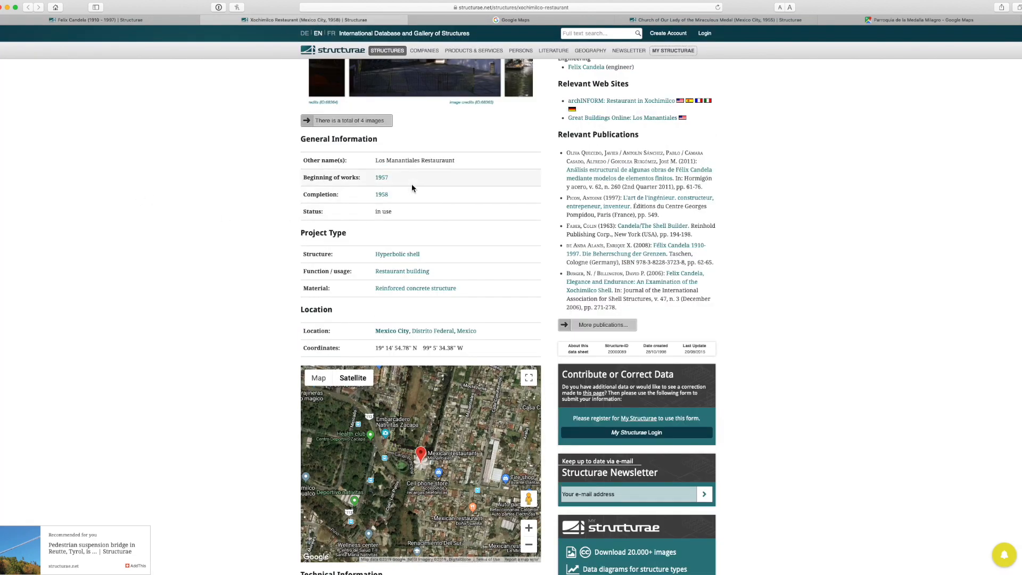
pyautogui.scroll(1, 204, 169)
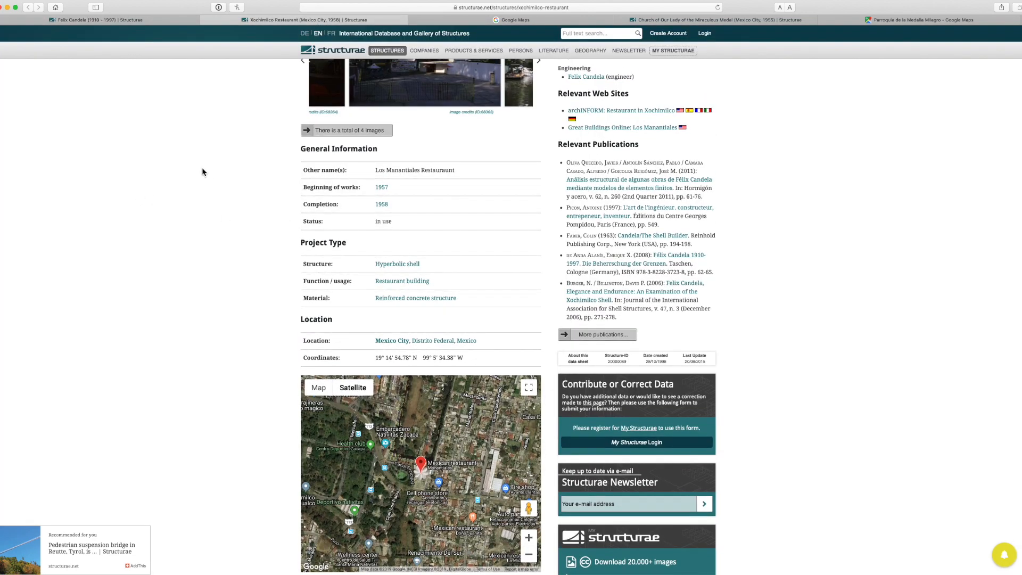
pyautogui.scroll(1, 198, 168)
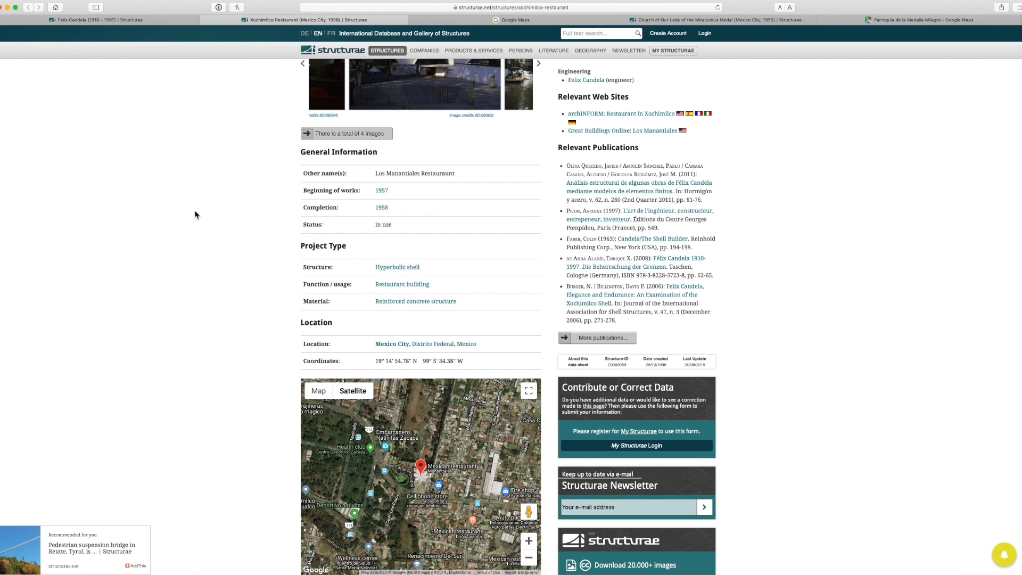
pyautogui.scroll(-3, 222, 228)
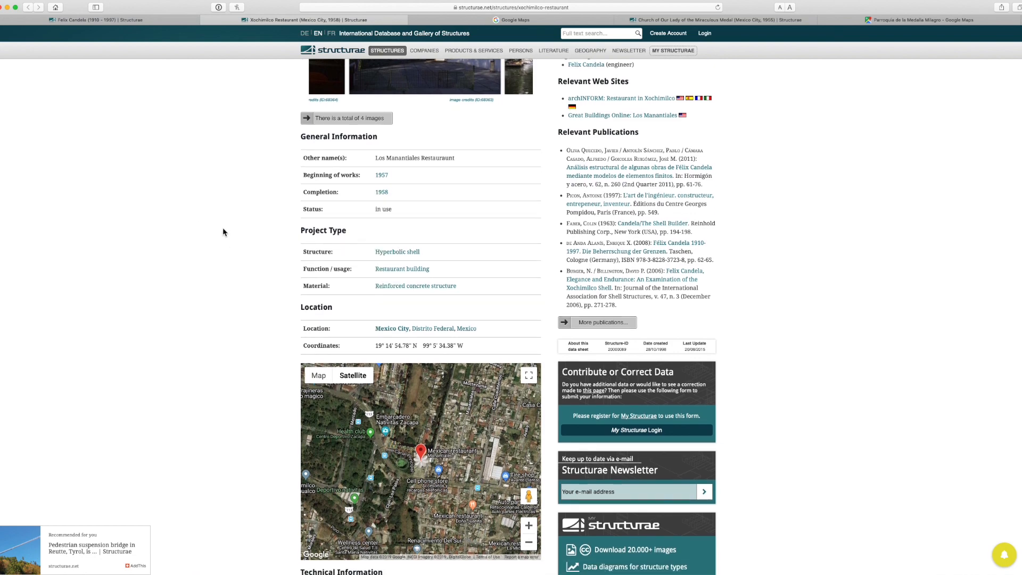
pyautogui.click(718, 7)
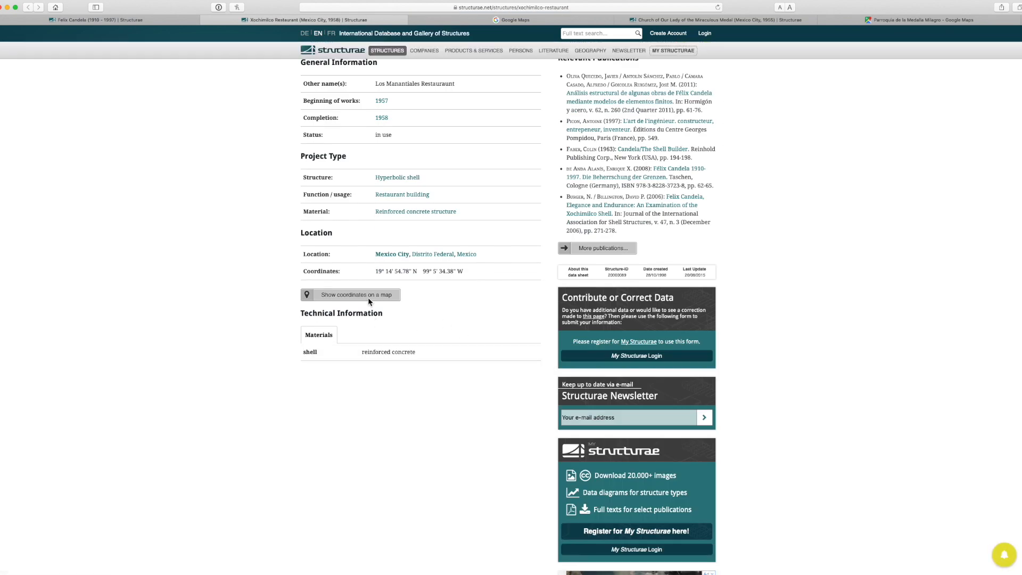
pyautogui.click(368, 297)
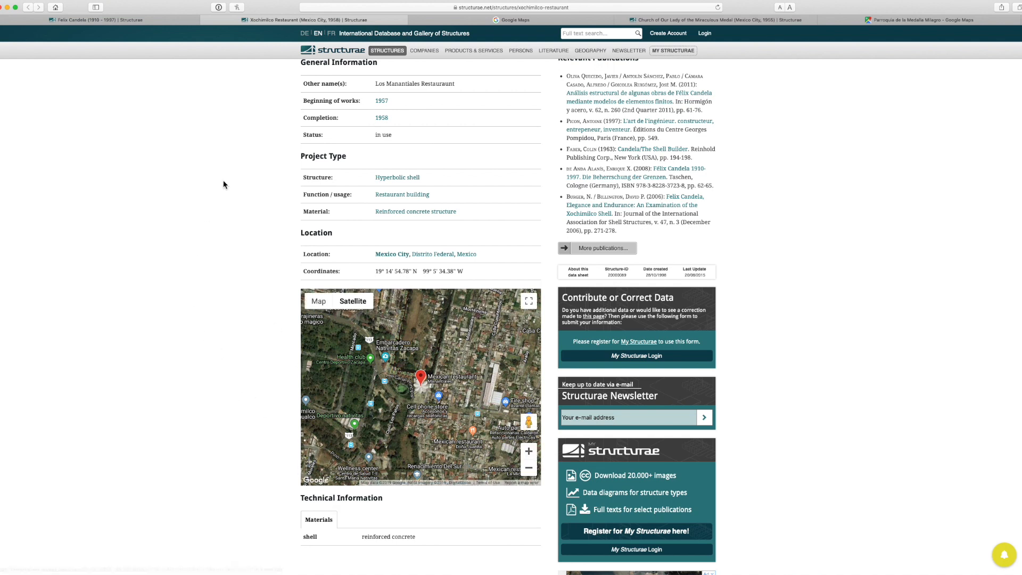
# Step: Go to the open Google Maps page, zoom in on the flower-shaped Manantiales restaurant roof, and tilt the satellite imagery into 3D
pyautogui.click(472, 21)
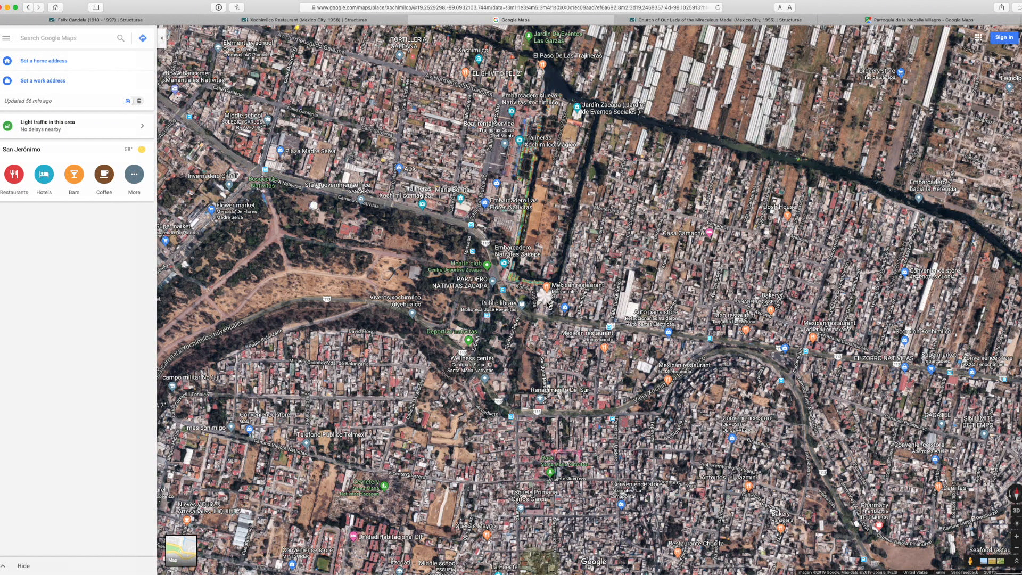
pyautogui.scroll(5, 559, 319)
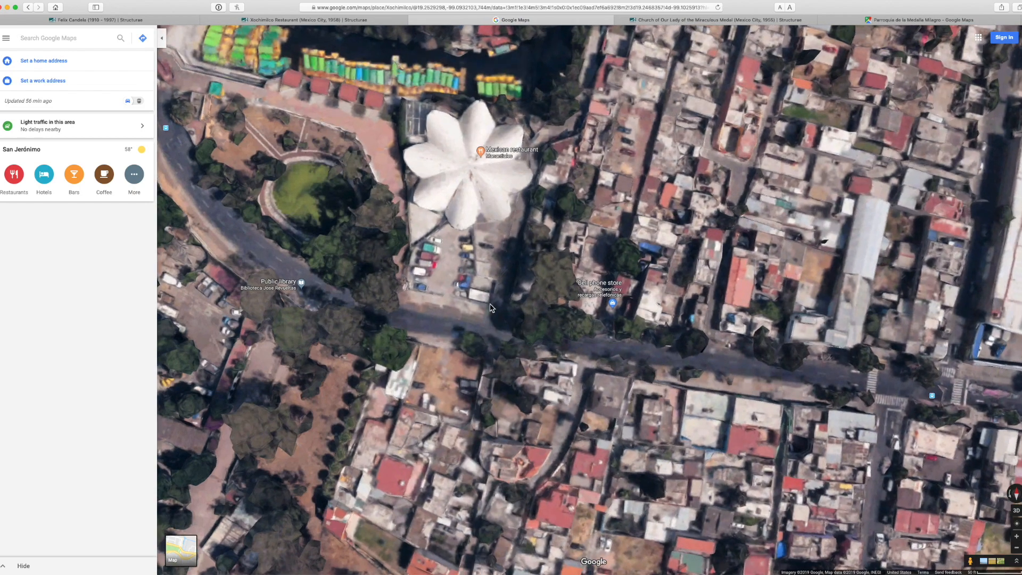
pyautogui.click(1016, 512)
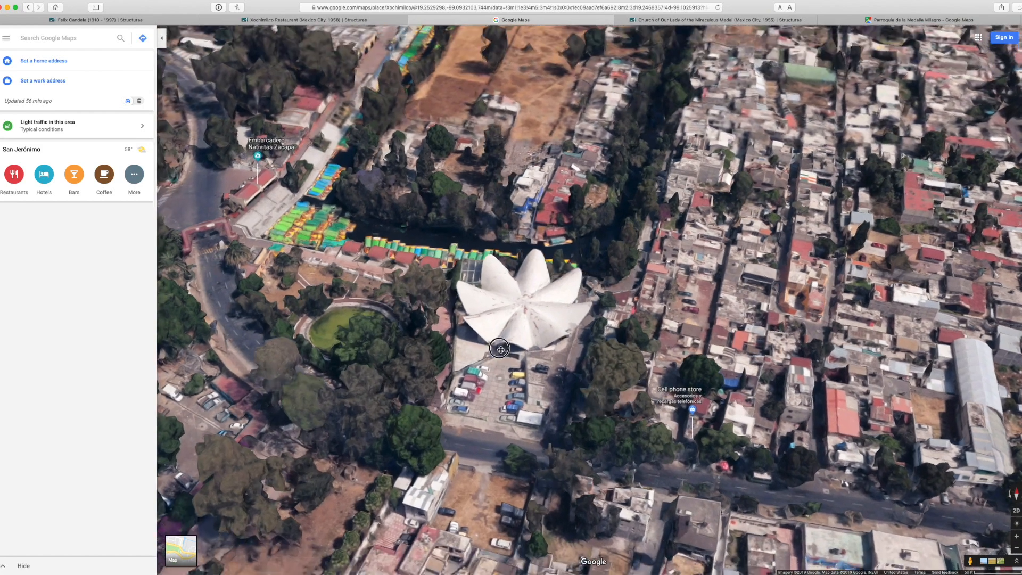
# Step: Switch to the image viewer to examine reference photo 16.jpg of the restaurant shell behind the boats, and return to Google Maps
pyautogui.press('super+Tab')
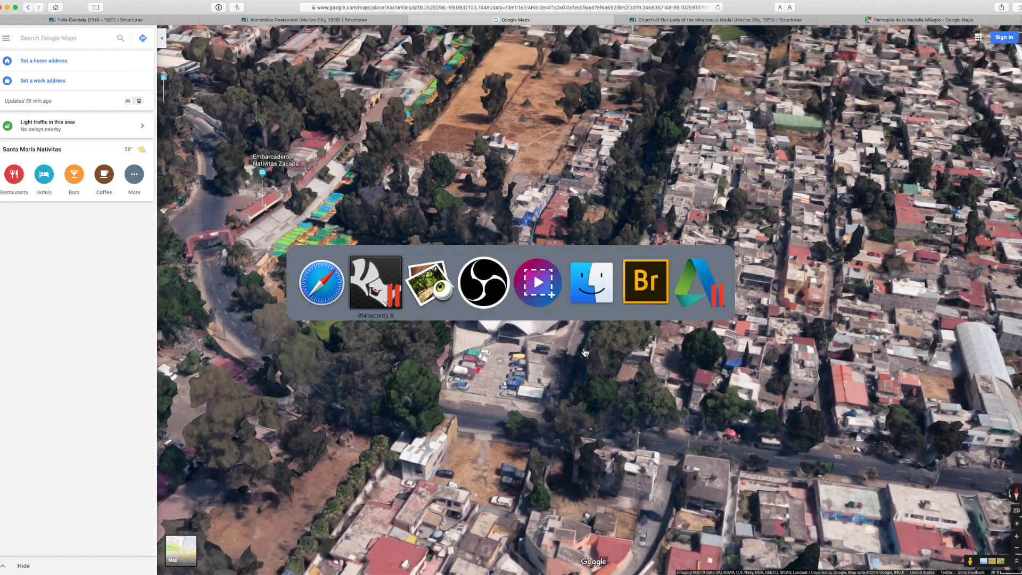
pyautogui.press('Right')
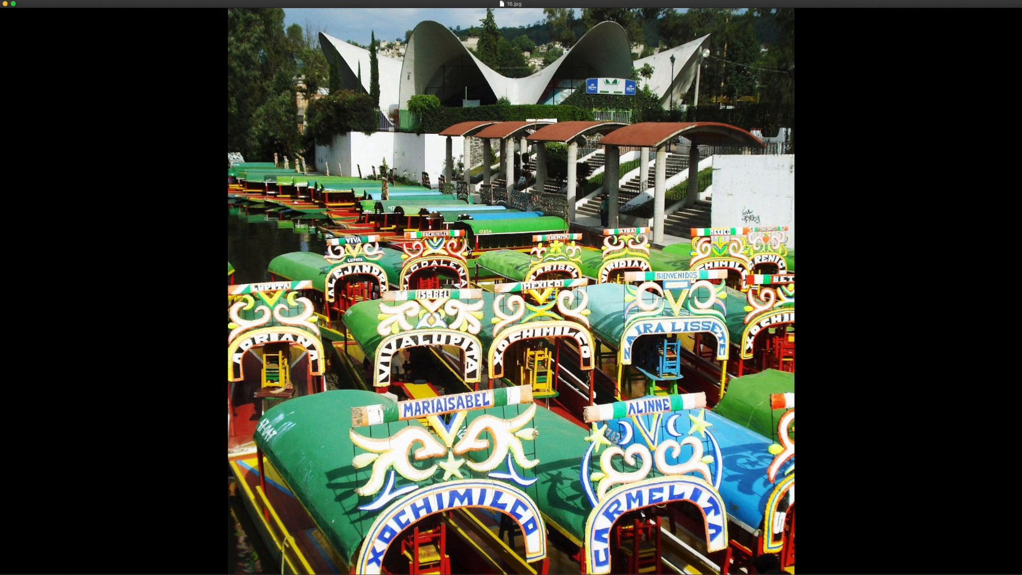
pyautogui.press('super+Tab')
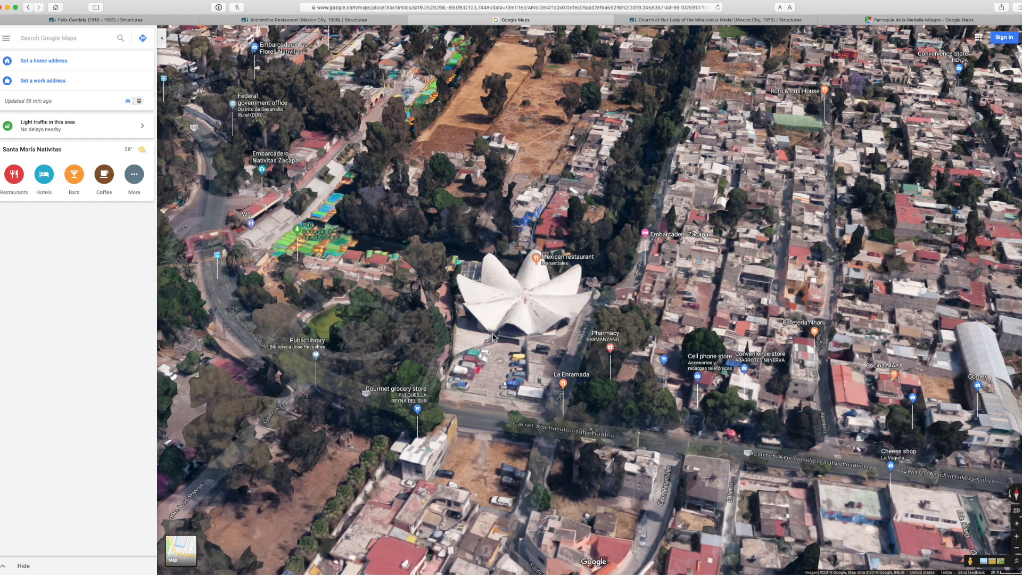
# Step: Inspect the Manantiales shell up close from the boat-landing side in 3D and compare it with photo 16.jpg
pyautogui.click(555, 262)
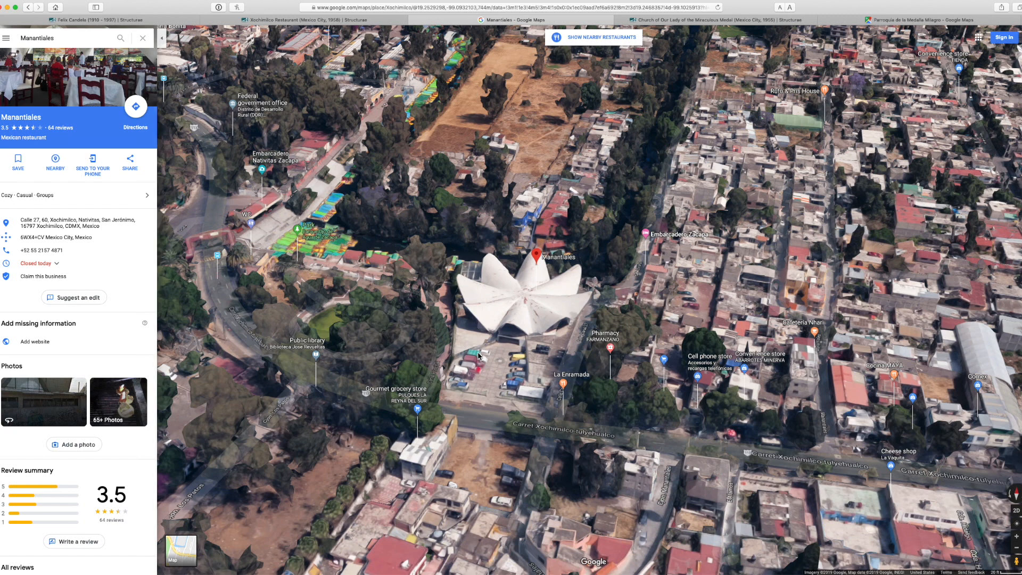
pyautogui.click(417, 343)
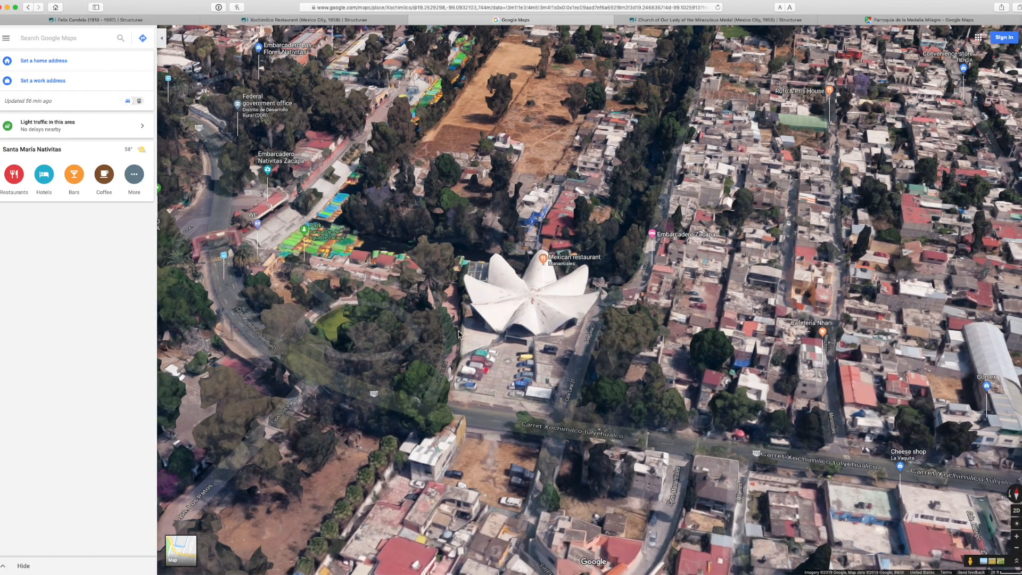
pyautogui.keyDown('ctrl'); pyautogui.moveTo(458, 338); pyautogui.dragTo(768, 312); pyautogui.keyUp('ctrl')
pyautogui.scroll(3, 538, 307)
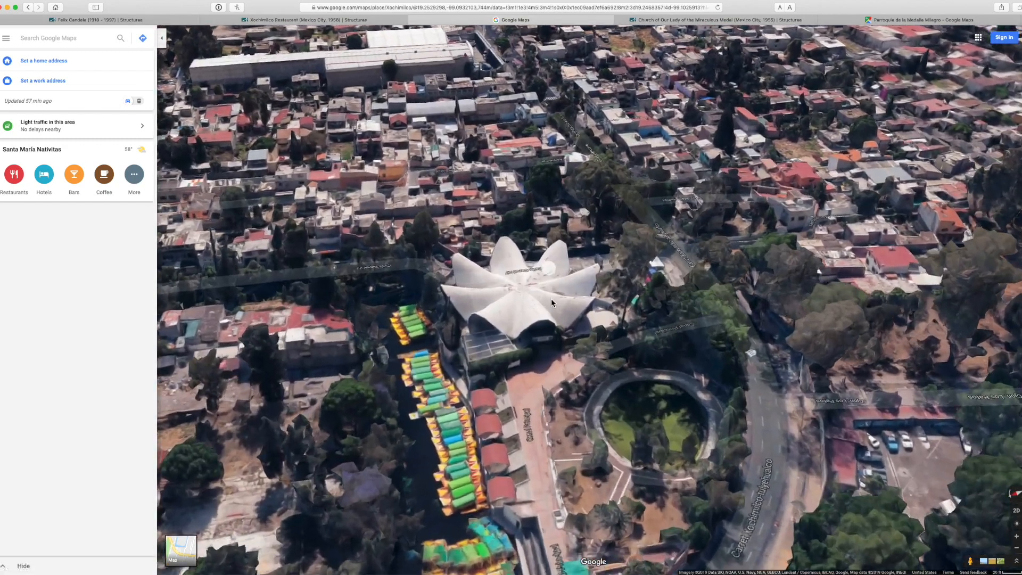
pyautogui.scroll(2, 539, 308)
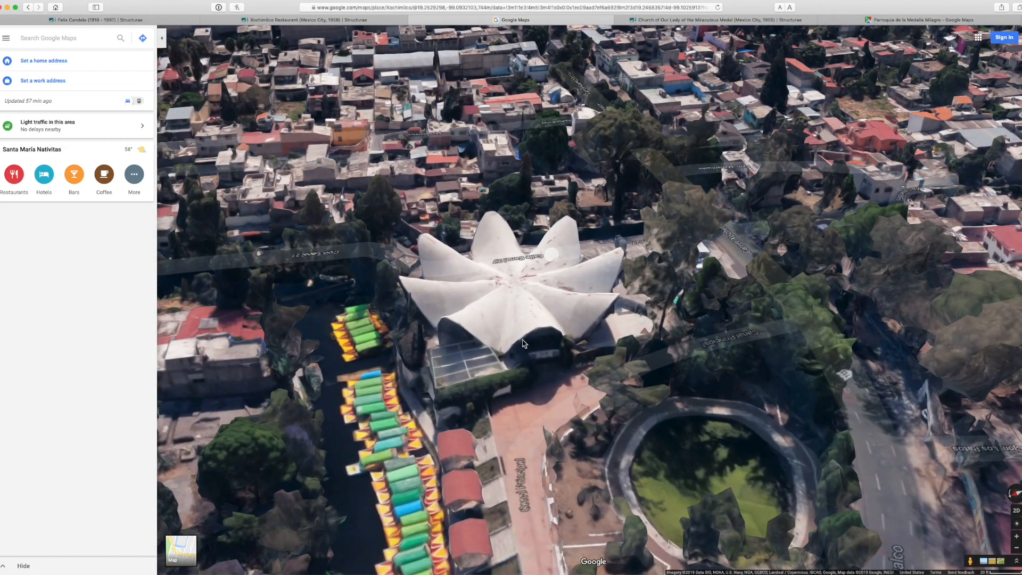
pyautogui.press('super+Tab')
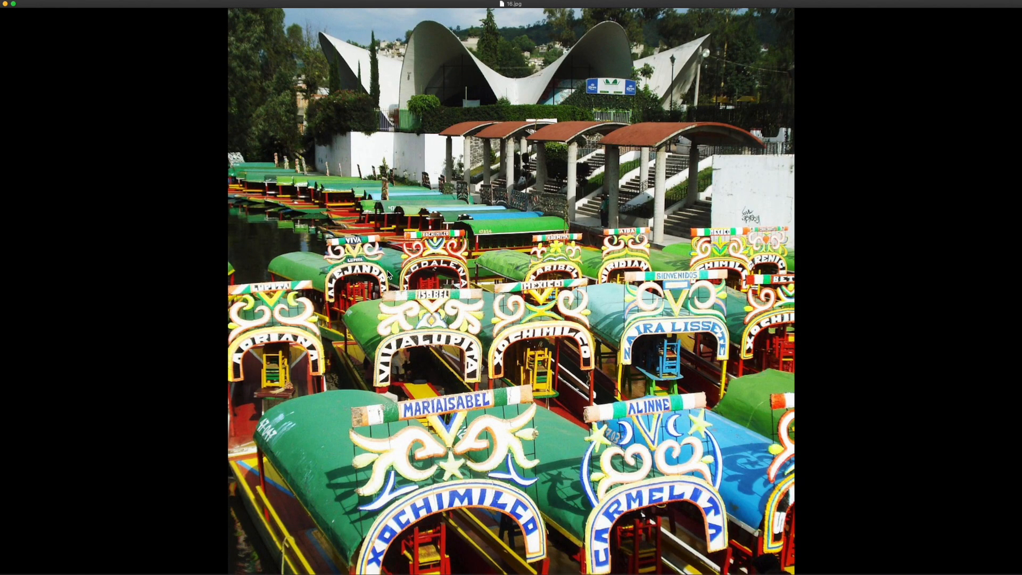
# Step: Examine the geometric construction drawing 17.jpg of the intersecting hypars, and switch to Rhinoceros
pyautogui.press('Right')
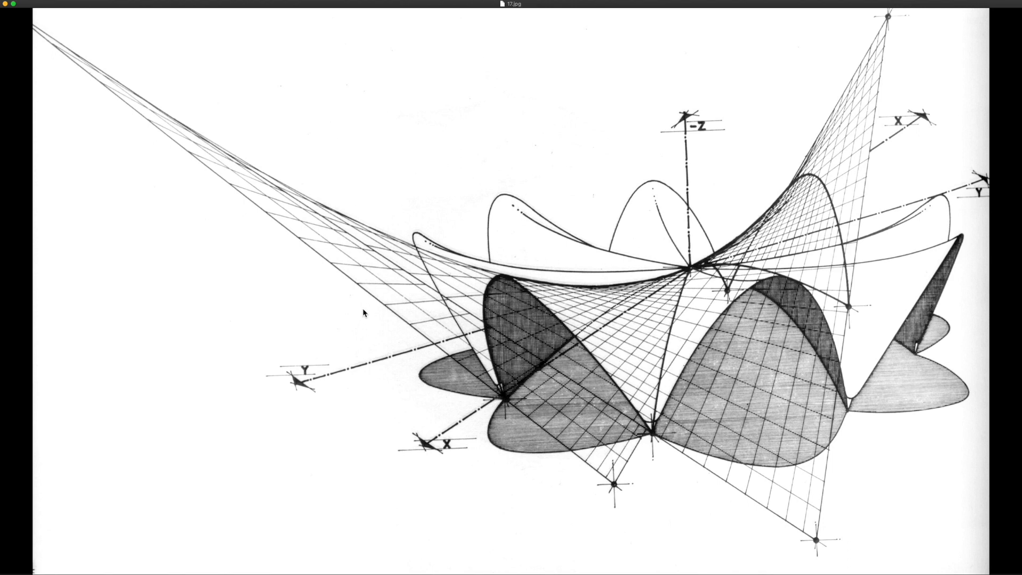
pyautogui.press('super+Tab')
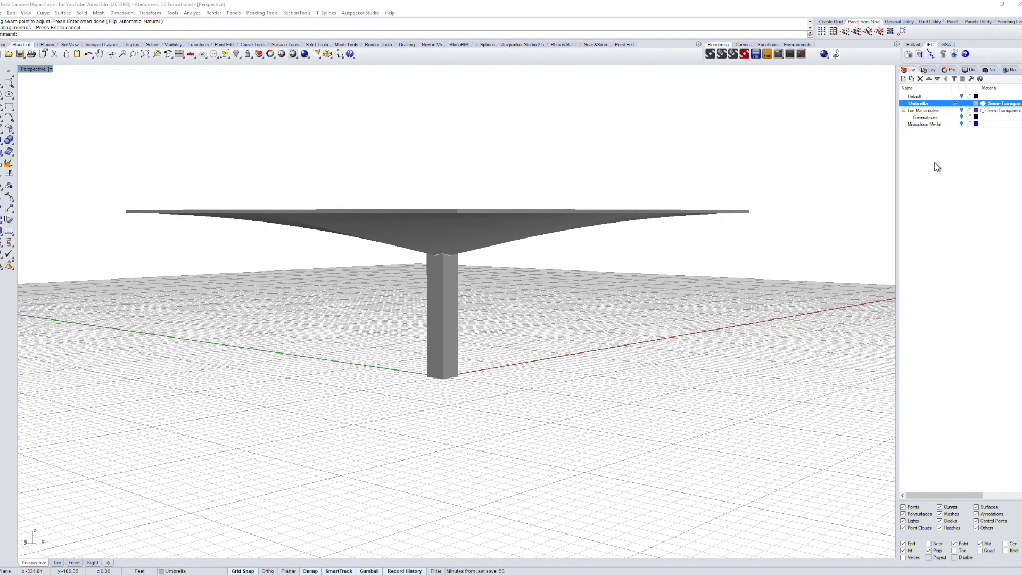
# Step: Restore the saved layer state "2 - Los Manantiales"
pyautogui.click(929, 70)
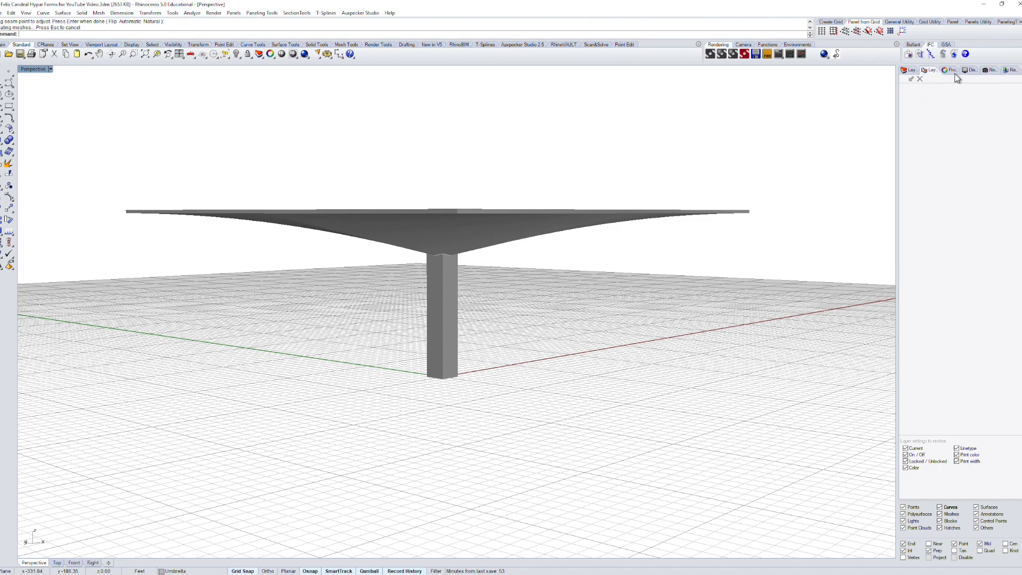
pyautogui.click(950, 70)
pyautogui.click(929, 70)
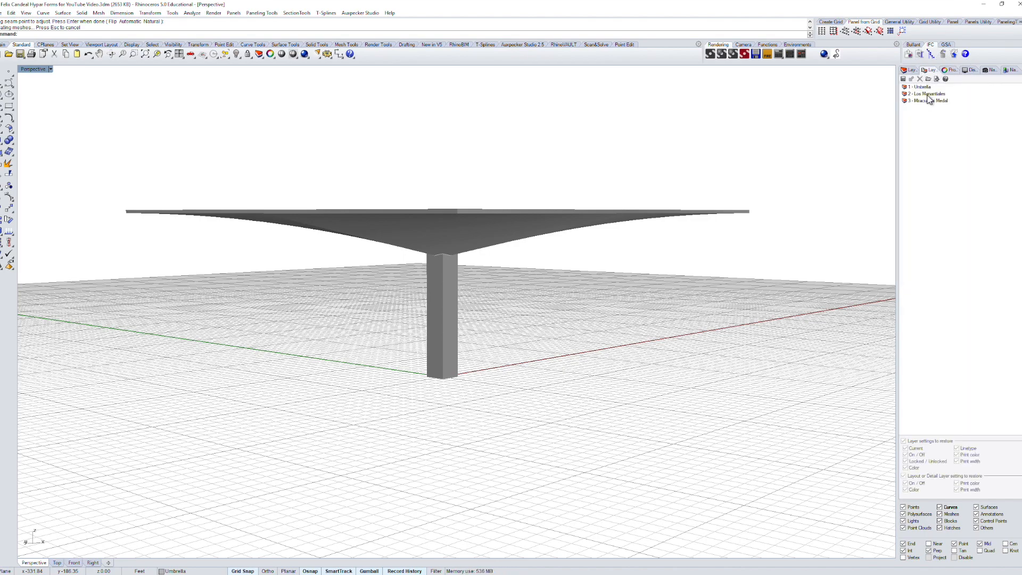
pyautogui.doubleClick(929, 94)
# Step: Draw a square with the Rectangle command's Center option, centred at the origin on the ground plane
pyautogui.moveTo(700, 238); pyautogui.dragTo(557, 244, button='right')
pyautogui.write('rectangle')
pyautogui.press('Return')
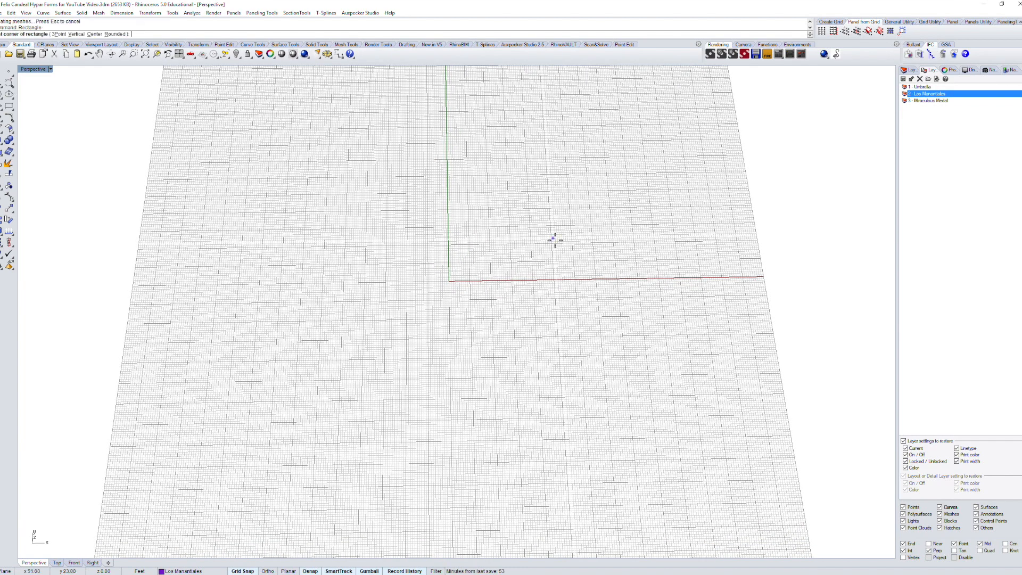
pyautogui.write('c')
pyautogui.press('Return')
pyautogui.write('0')
pyautogui.press('Return')
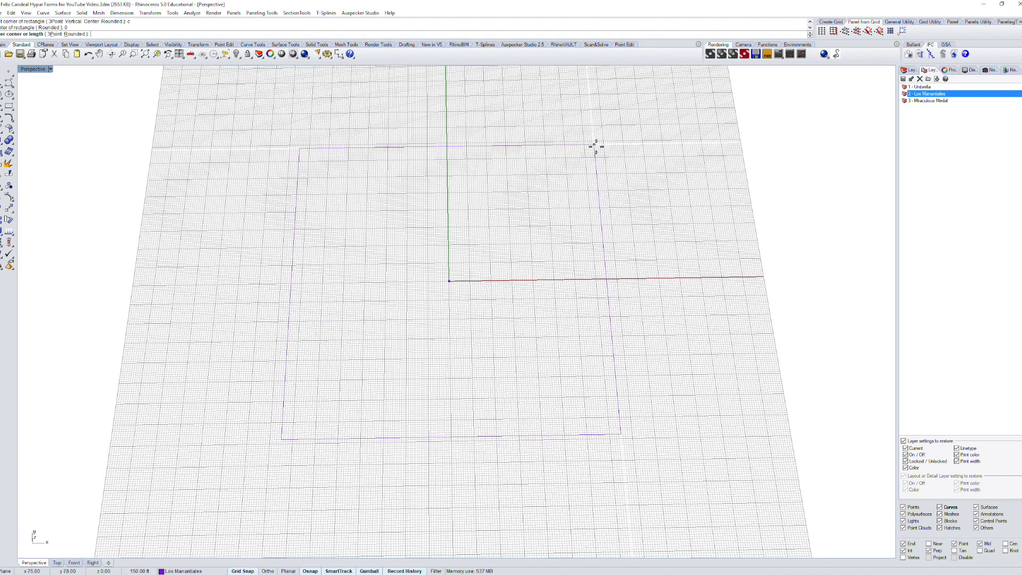
pyautogui.click(623, 128)
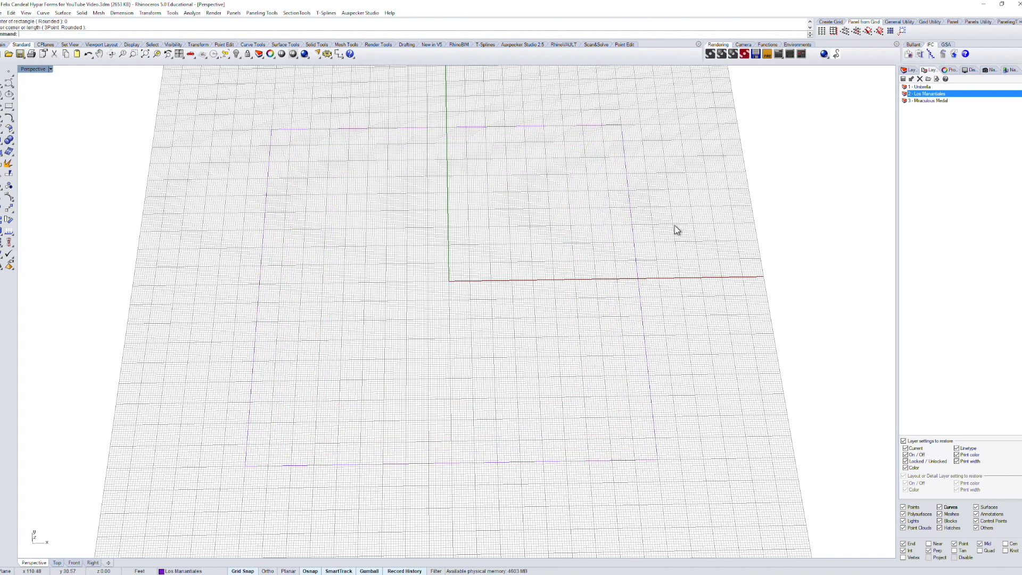
# Step: Create a planar surface from the square outline
pyautogui.moveTo(674, 241); pyautogui.dragTo(579, 193)
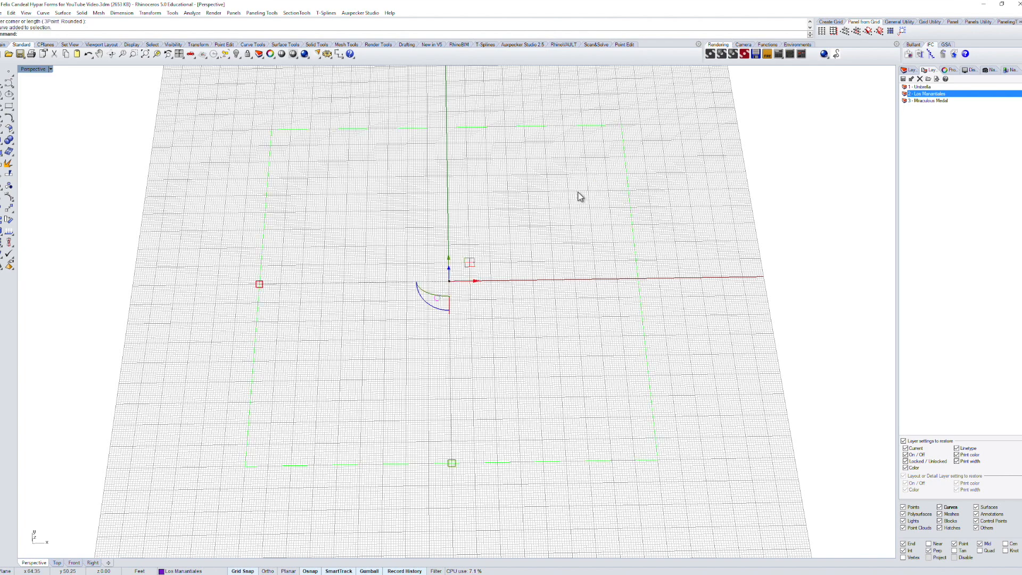
pyautogui.write('ps')
pyautogui.press('Return')
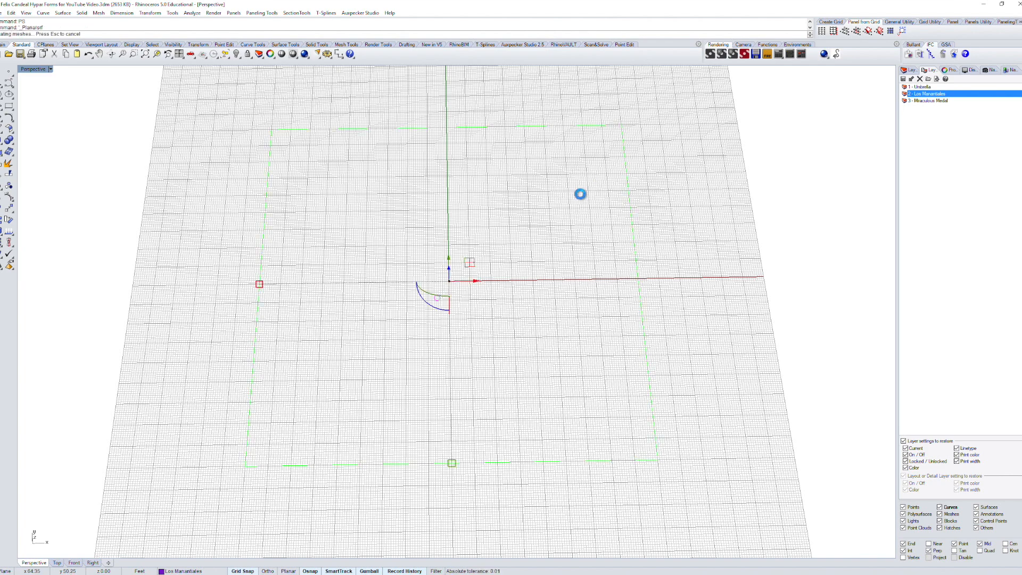
# Step: Change the Los Manantiales layer's colour to Gray
pyautogui.click(912, 70)
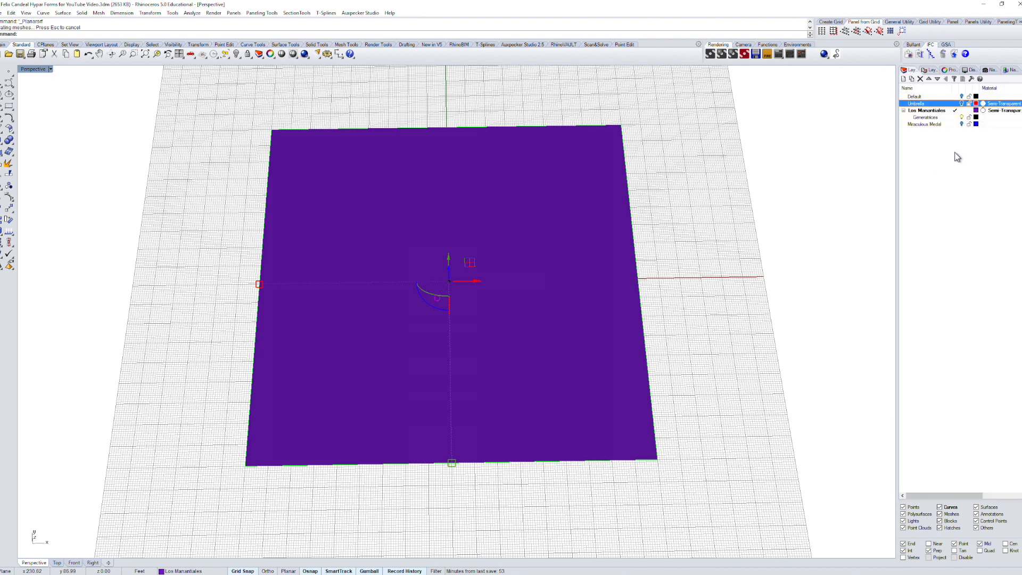
pyautogui.click(978, 112)
pyautogui.click(976, 111)
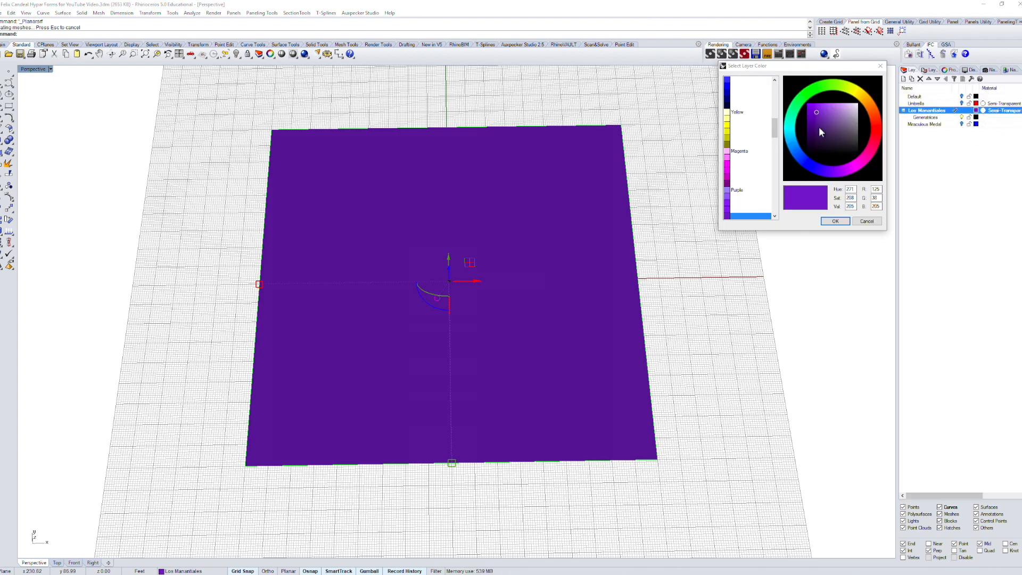
pyautogui.click(735, 93)
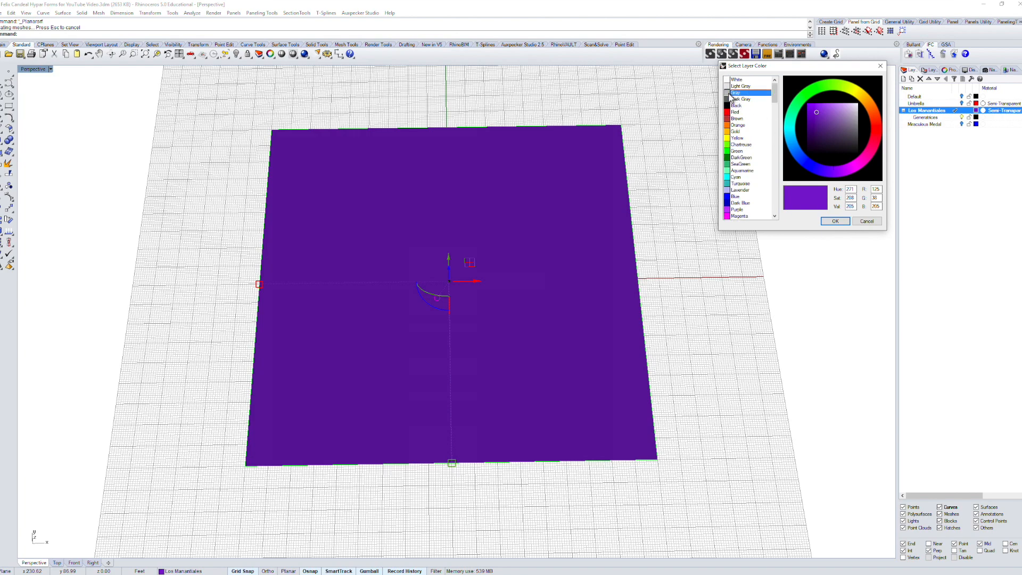
pyautogui.click(836, 222)
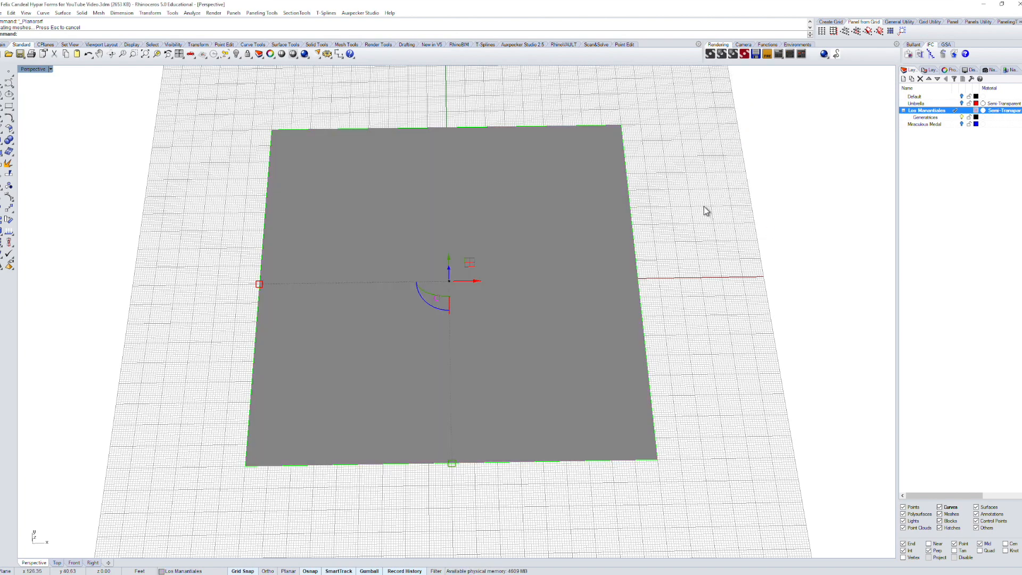
# Step: Delete the square outline curve, keeping only the planar surface
pyautogui.click(657, 197)
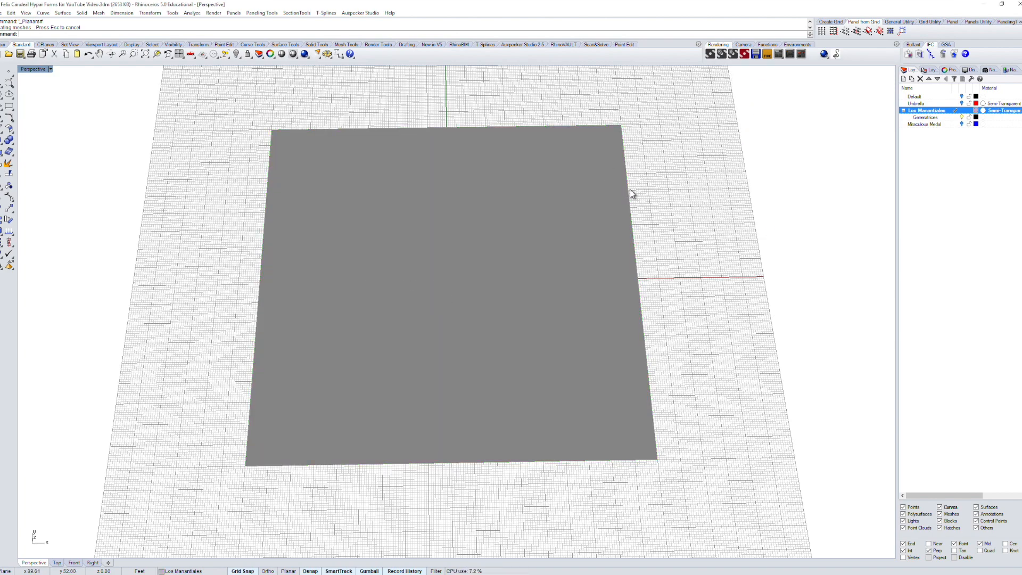
pyautogui.click(631, 193)
pyautogui.click(666, 215)
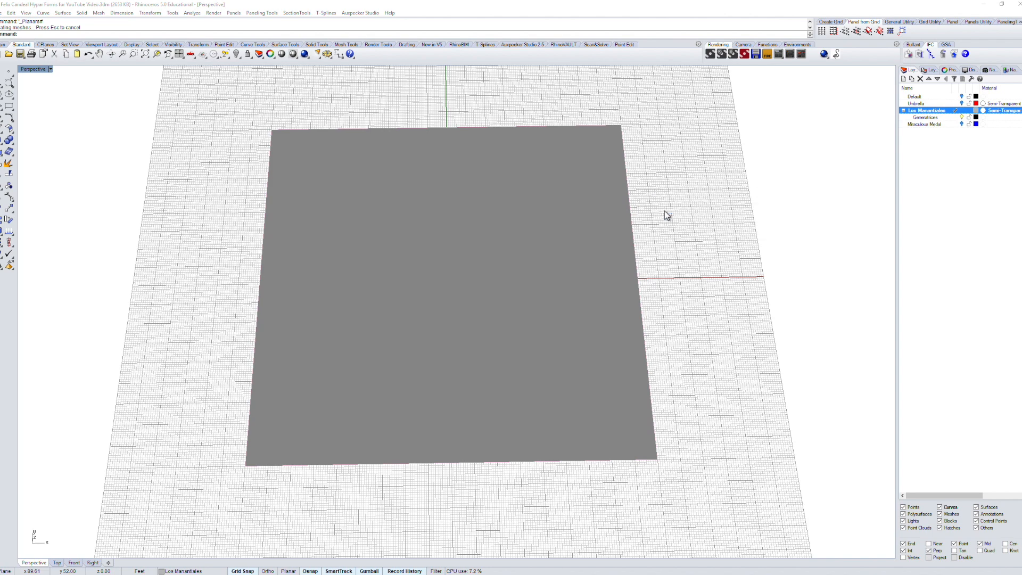
pyautogui.press('Delete')
# Step: Rotate the square surface 45 degrees about its centre on the ground plane
pyautogui.click(615, 236)
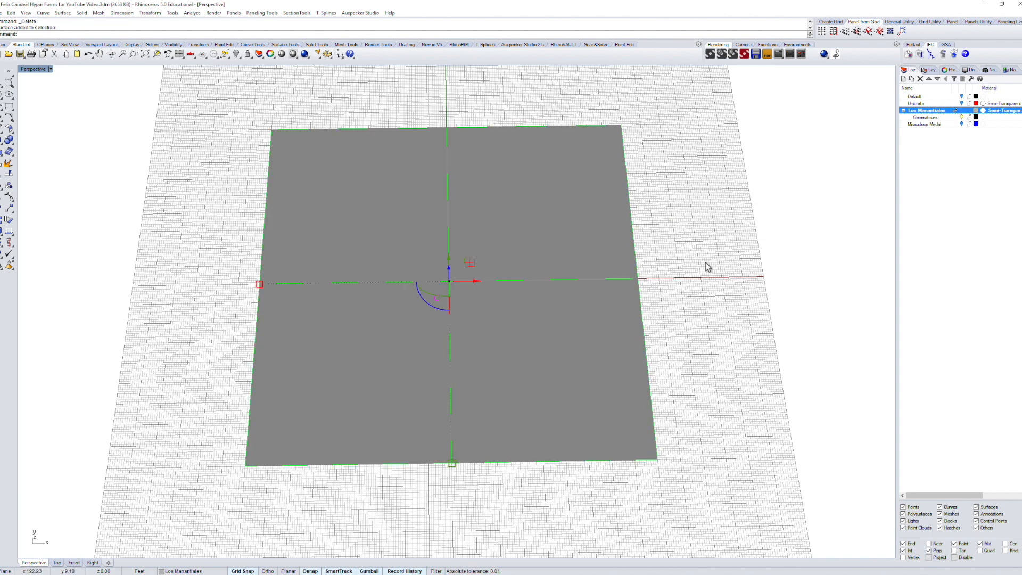
pyautogui.click(428, 303)
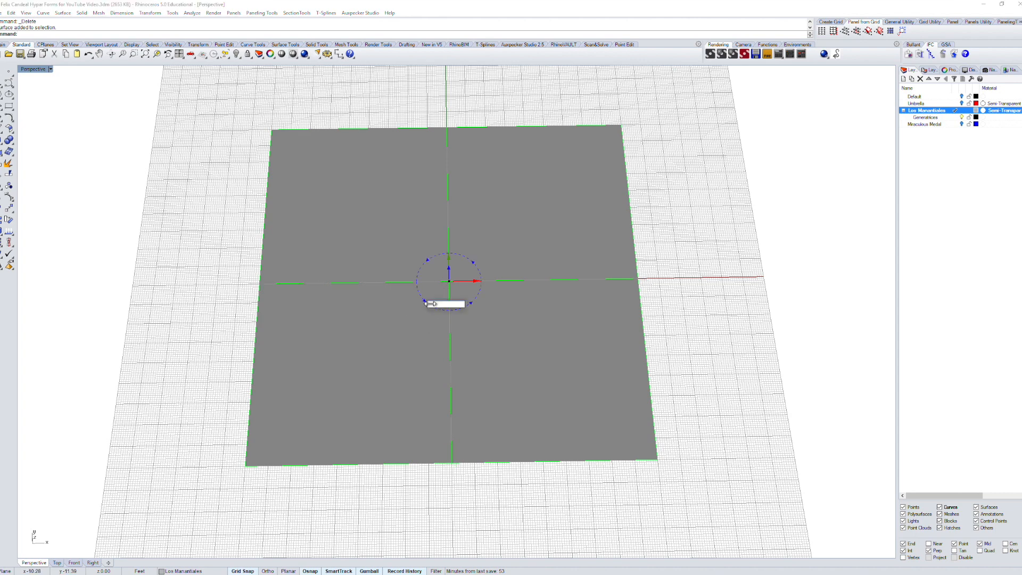
pyautogui.write('45')
pyautogui.press('Return')
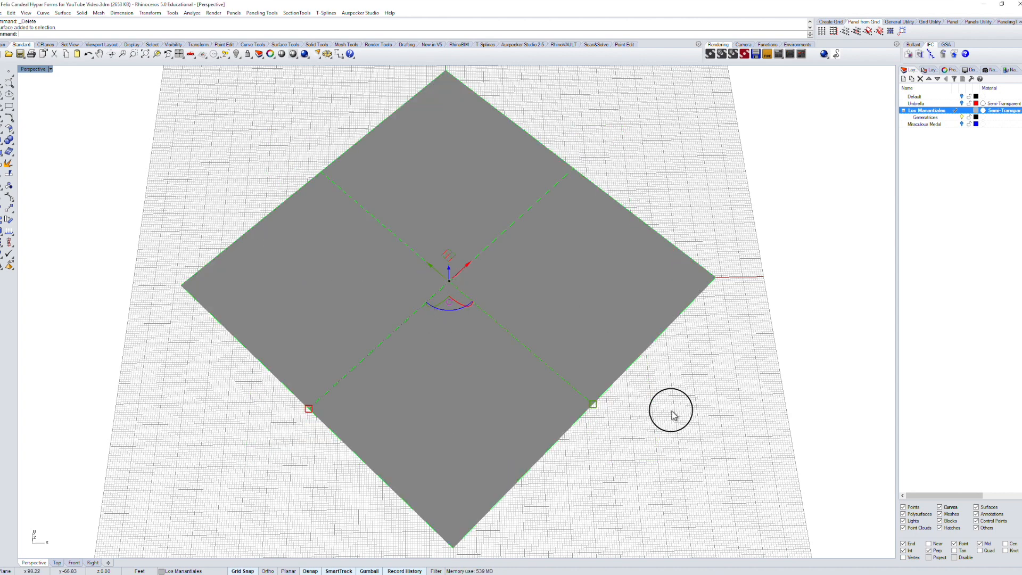
pyautogui.click(672, 415)
# Step: Turn on the control points of the rotated surface
pyautogui.click(247, 332)
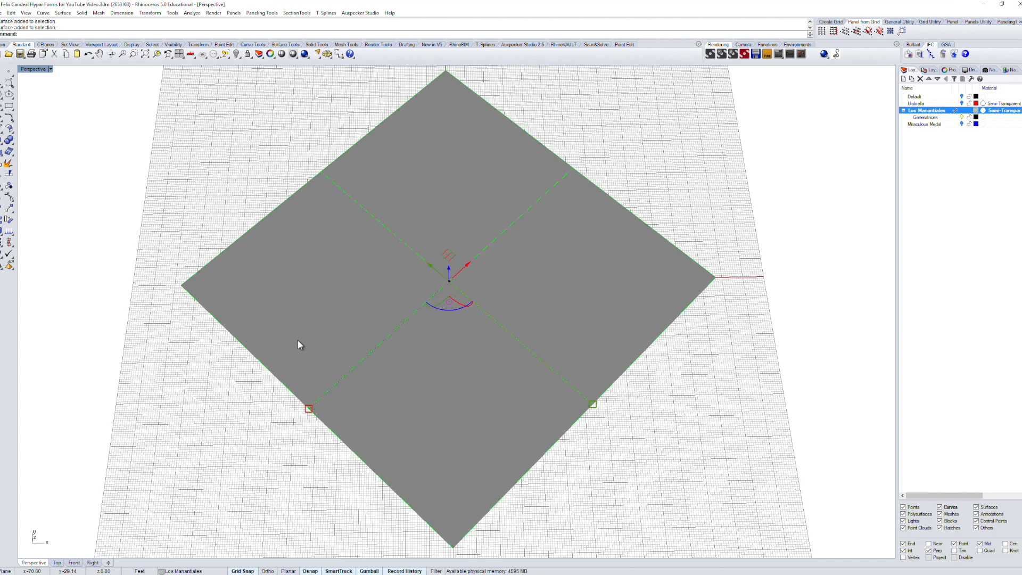
pyautogui.write('POn')
pyautogui.press('Return')
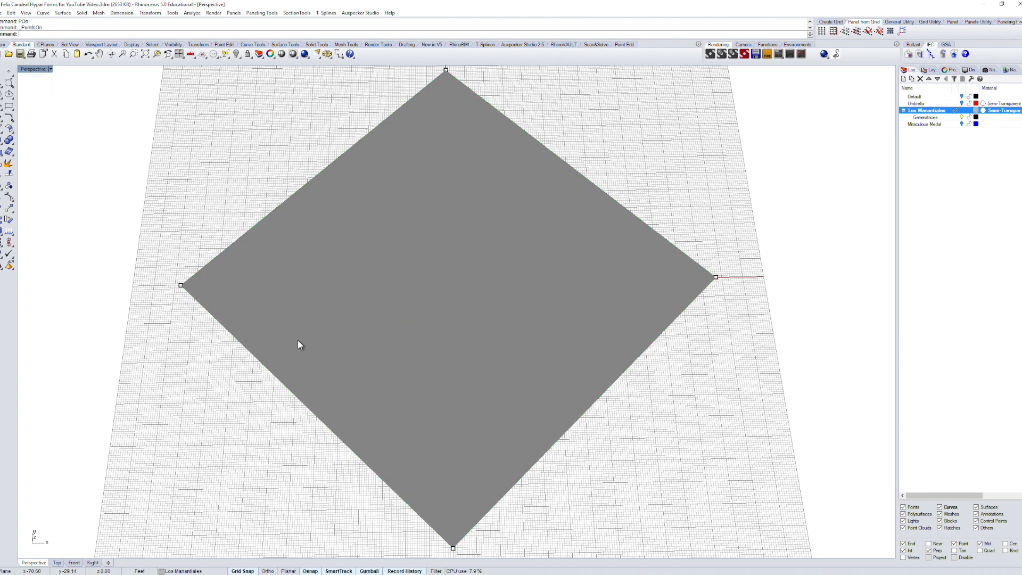
# Step: Select the two opposite corner points on the X axis and raise them vertically in the Front view to form a saddle
pyautogui.moveTo(101, 252); pyautogui.dragTo(785, 331)
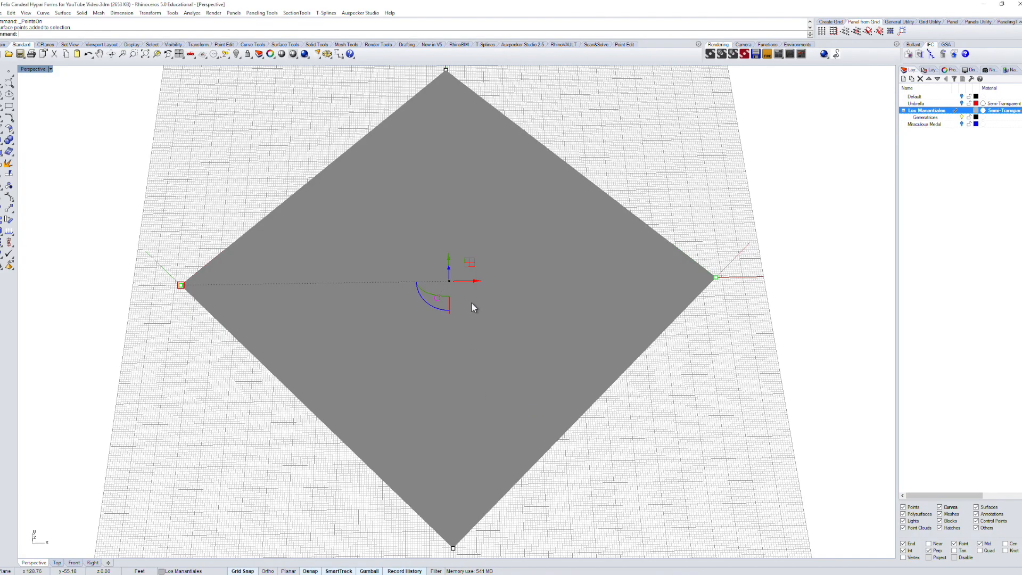
pyautogui.hotkey('ctrl', 'F2')
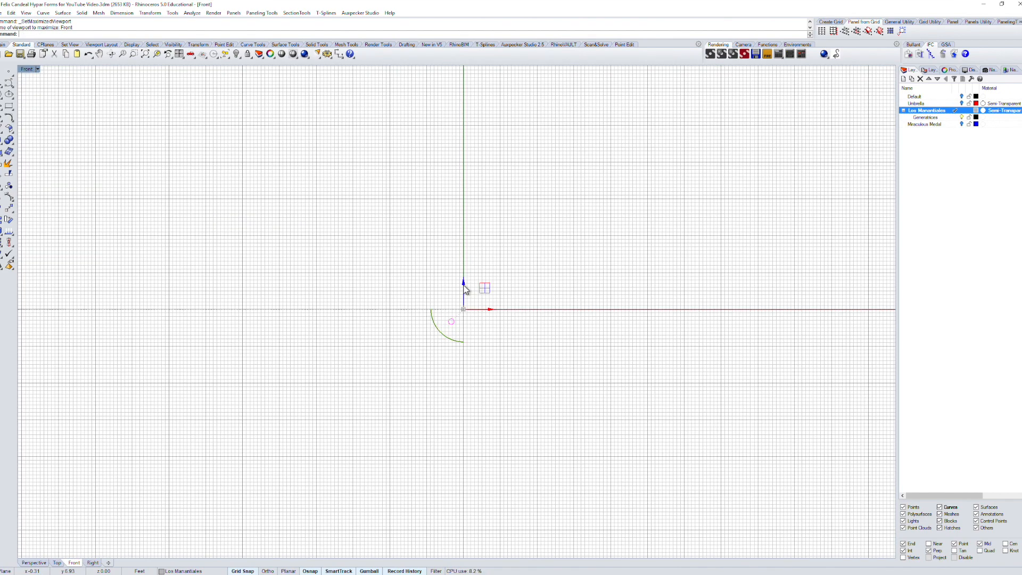
pyautogui.moveTo(465, 286); pyautogui.dragTo(468, 131)
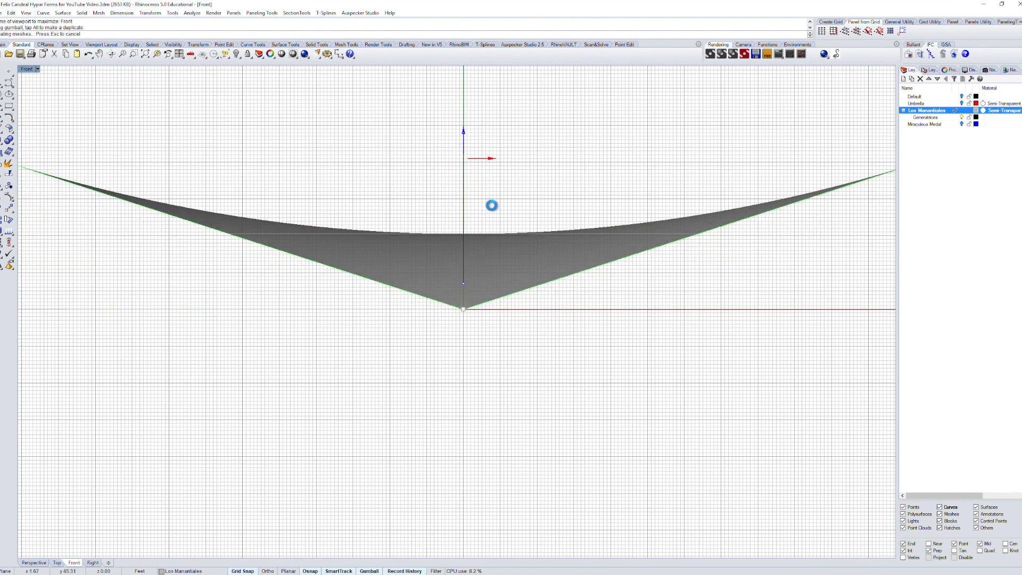
pyautogui.scroll(-1, 493, 212)
pyautogui.moveTo(500, 208); pyautogui.dragTo(475, 351, button='right')
pyautogui.scroll(-5, 475, 340)
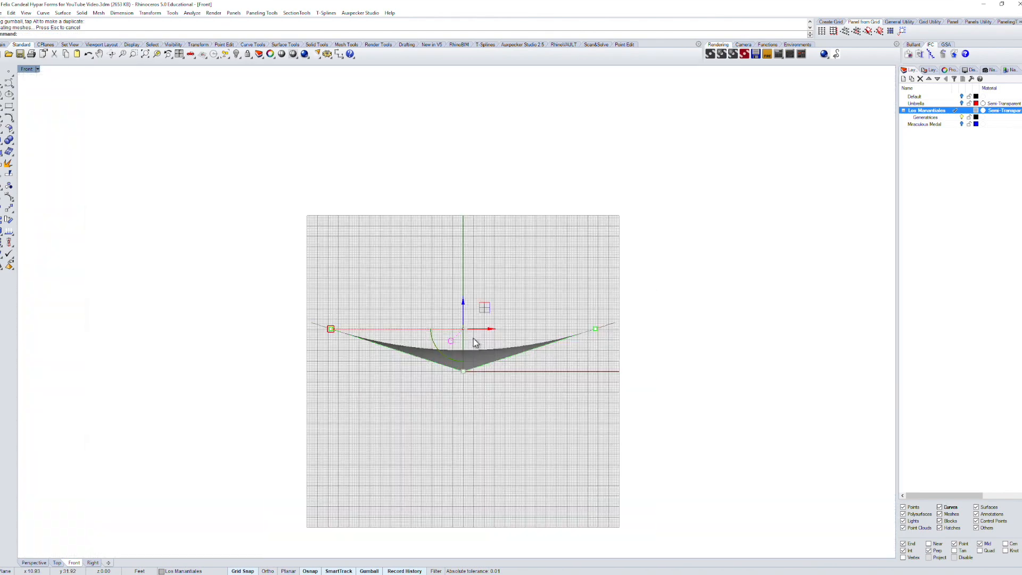
pyautogui.scroll(4, 474, 340)
pyautogui.moveTo(459, 300); pyautogui.dragTo(484, 202)
pyautogui.click(454, 490)
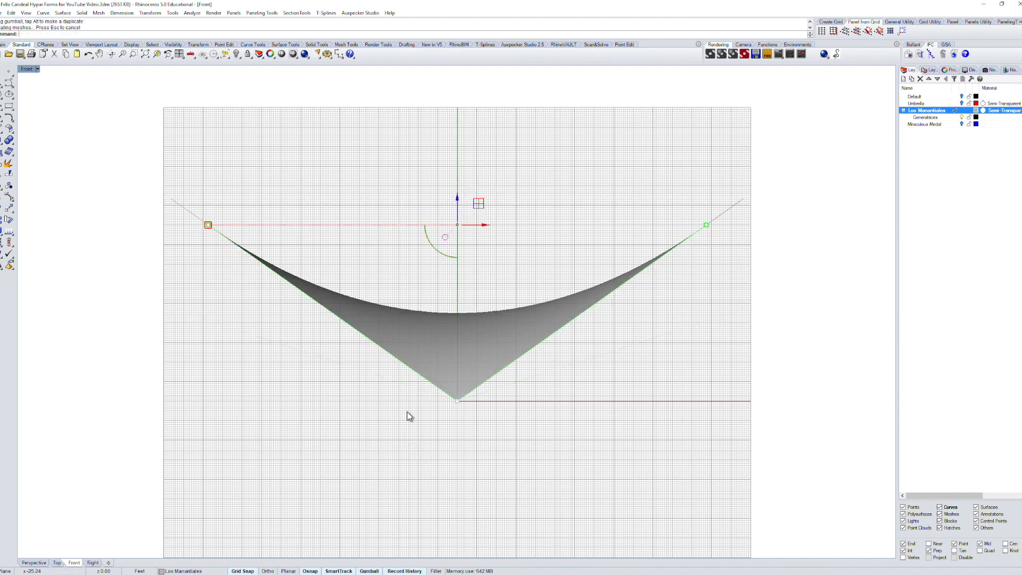
# Step: Lower the other two corner points, on the Y axis, below the ground plane
pyautogui.moveTo(365, 362); pyautogui.dragTo(480, 414)
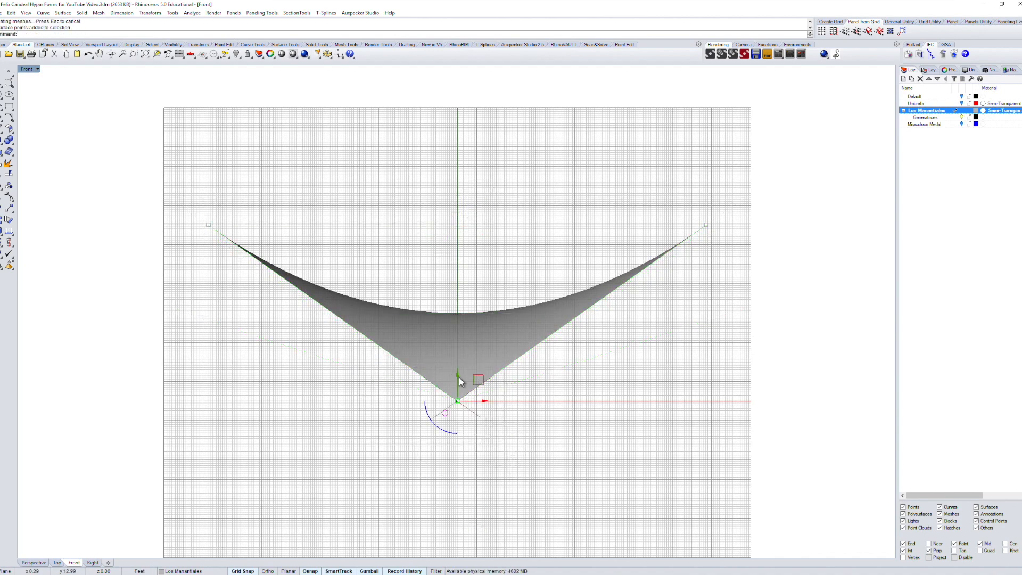
pyautogui.moveTo(459, 377); pyautogui.dragTo(458, 440)
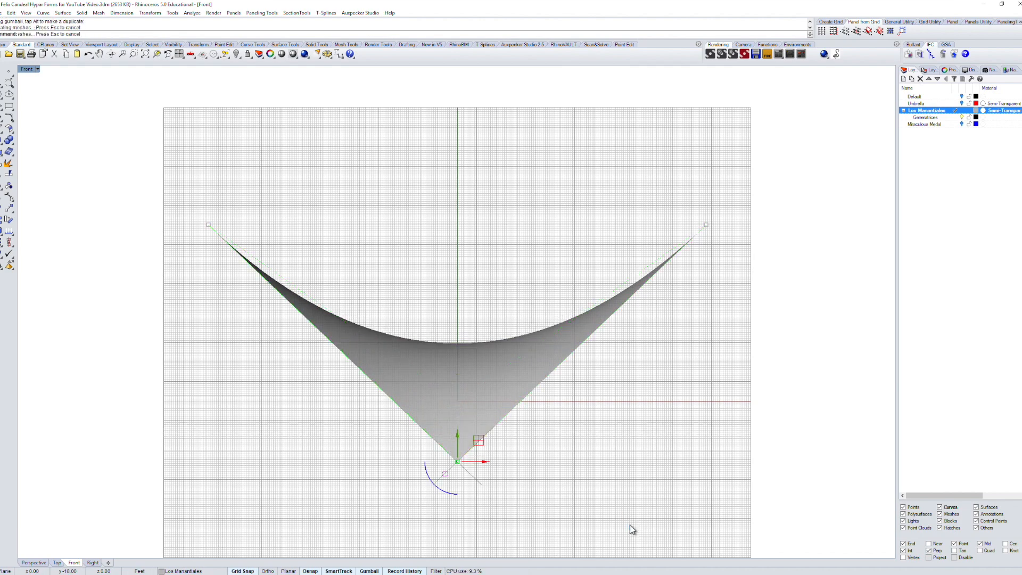
# Step: In the Right view, scale the two low corner points closer together symmetrically and raise them slightly
pyautogui.hotkey('ctrl', 'F3')
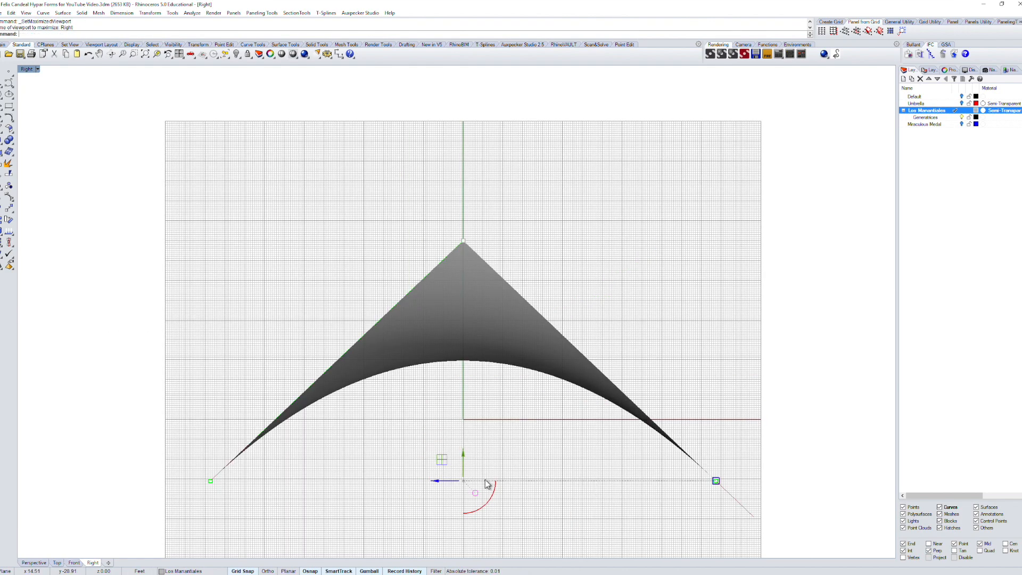
pyautogui.moveTo(715, 481); pyautogui.dragTo(523, 481)
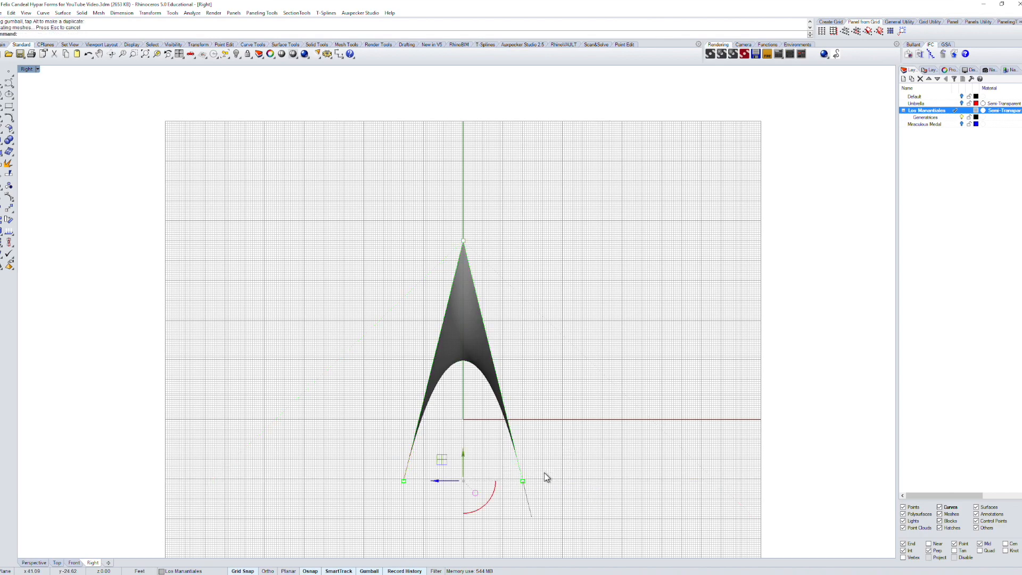
pyautogui.scroll(8, 524, 482)
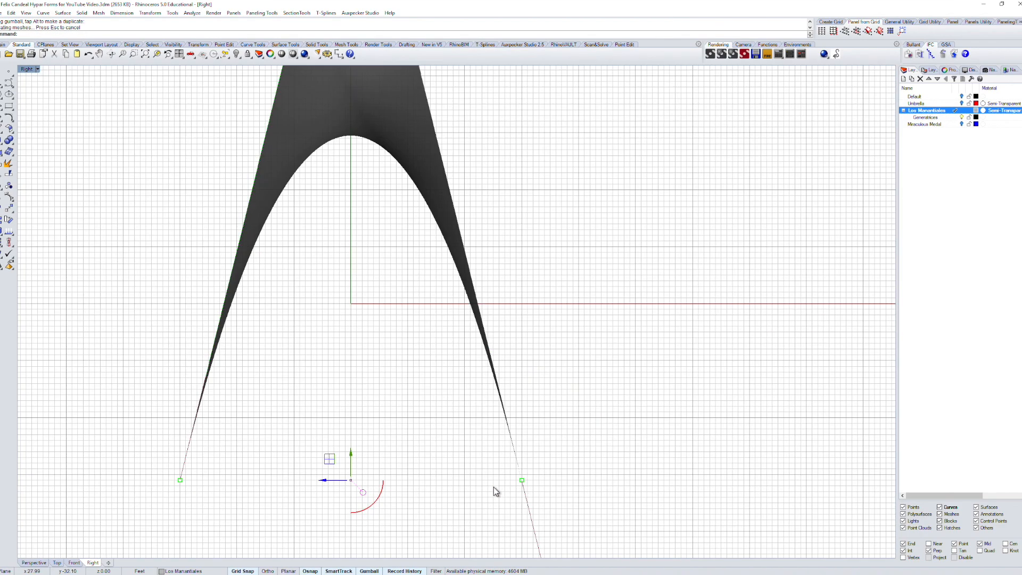
pyautogui.moveTo(351, 454); pyautogui.dragTo(351, 446)
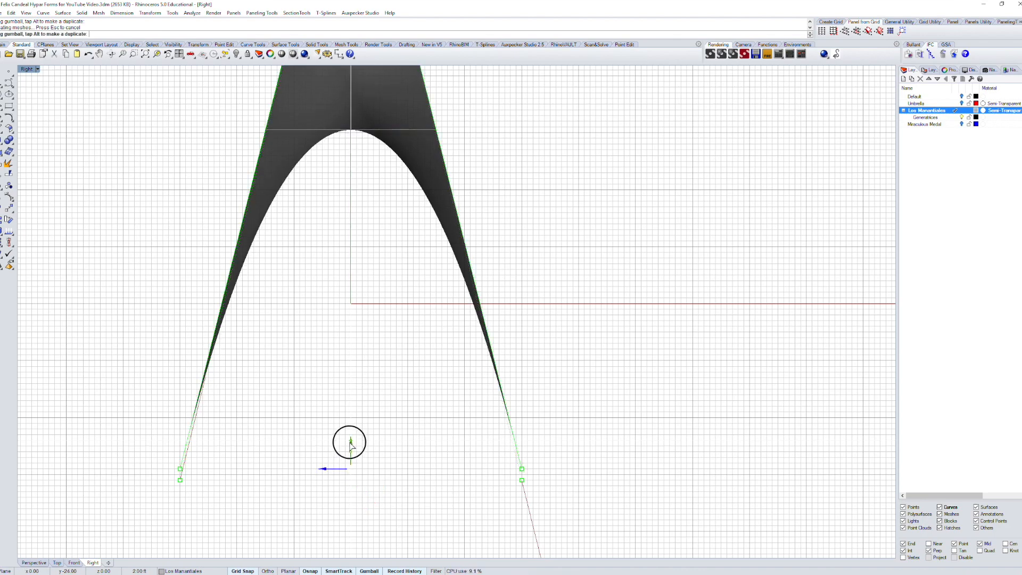
pyautogui.scroll(-2, 570, 289)
pyautogui.moveTo(574, 287); pyautogui.dragTo(593, 398, button='right')
pyautogui.scroll(2, 593, 397)
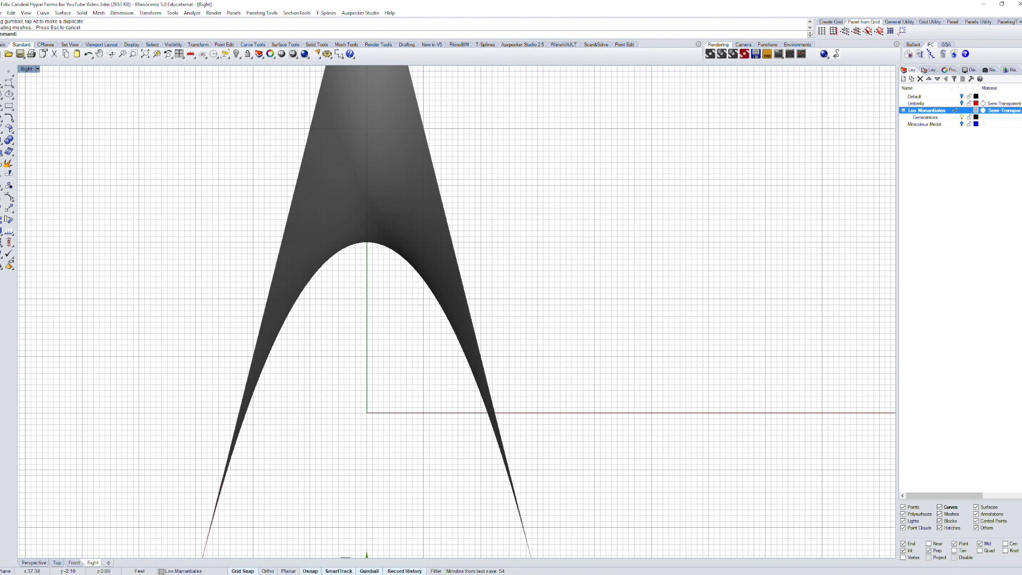
# Step: Inspect the reshaped hypar surface from another angle in the Perspective view, and switch to the Top view
pyautogui.hotkey('ctrl', 'F4')
pyautogui.scroll(-2, 551, 417)
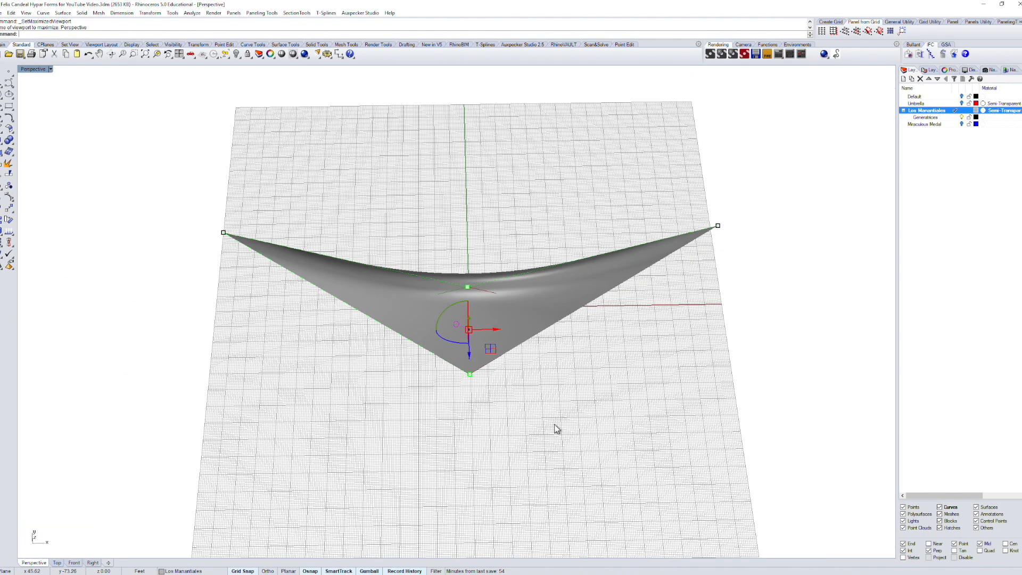
pyautogui.moveTo(554, 424); pyautogui.dragTo(675, 436, button='right')
pyautogui.scroll(-2, 588, 413)
pyautogui.scroll(4, 589, 414)
pyautogui.scroll(2, 590, 415)
pyautogui.write('t')
pyautogui.press('Return')
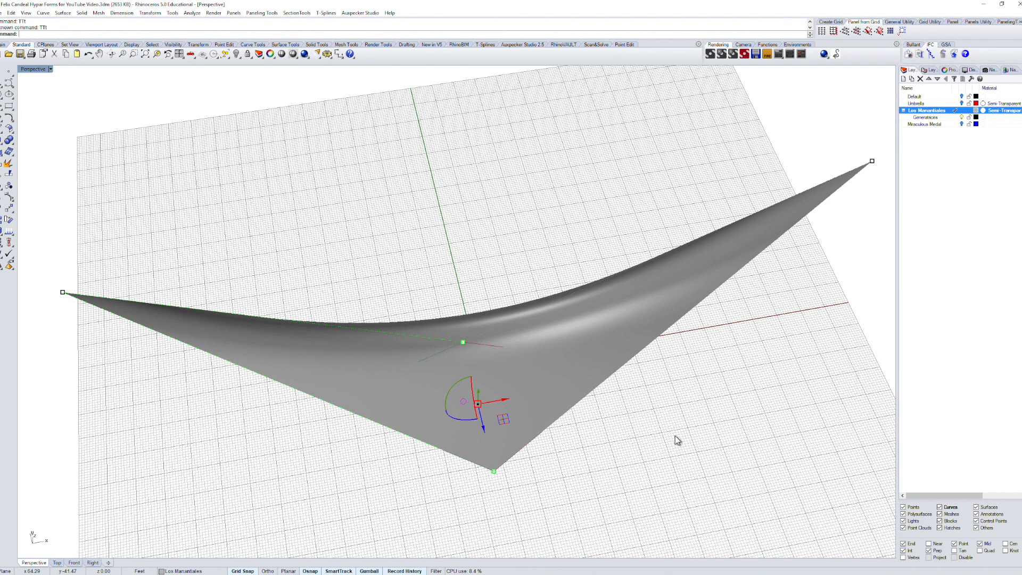
pyautogui.hotkey('ctrl', 'F1')
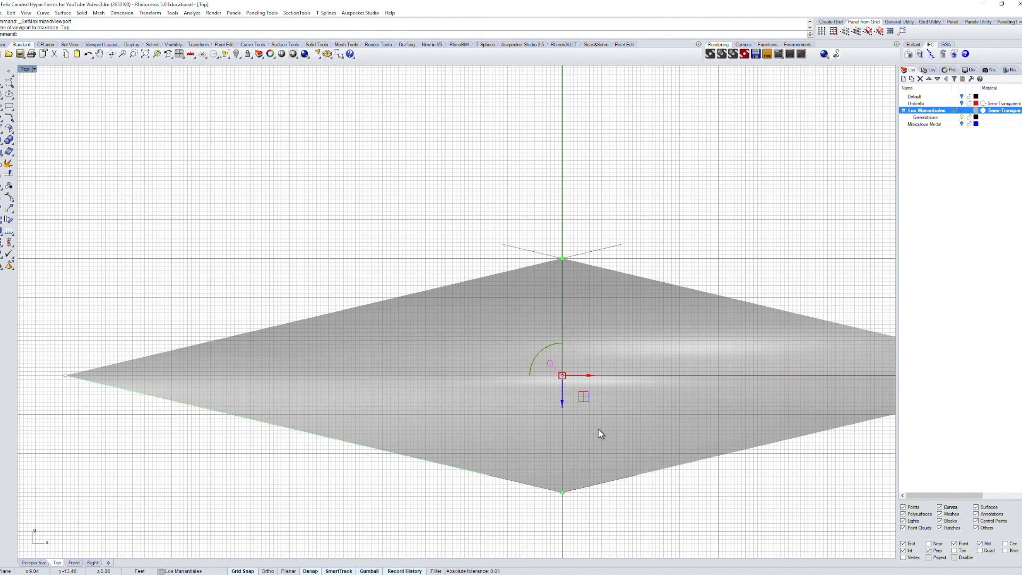
# Step: Deselect the corner points and turn off the hypar surface's control points in the Top view
pyautogui.scroll(-2, 598, 429)
pyautogui.moveTo(804, 294); pyautogui.dragTo(660, 243, button='right')
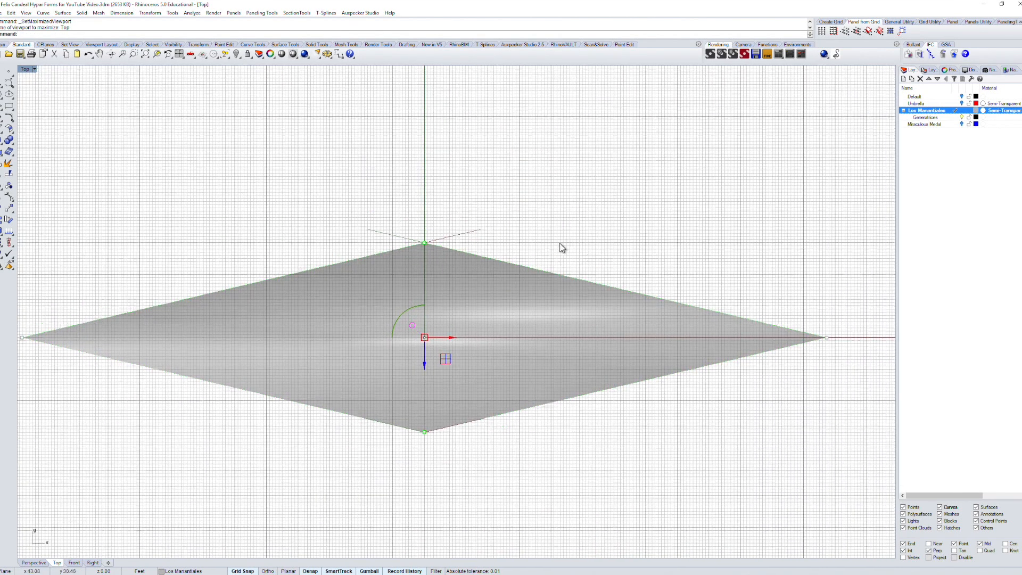
pyautogui.click(501, 243)
pyautogui.press('Escape')
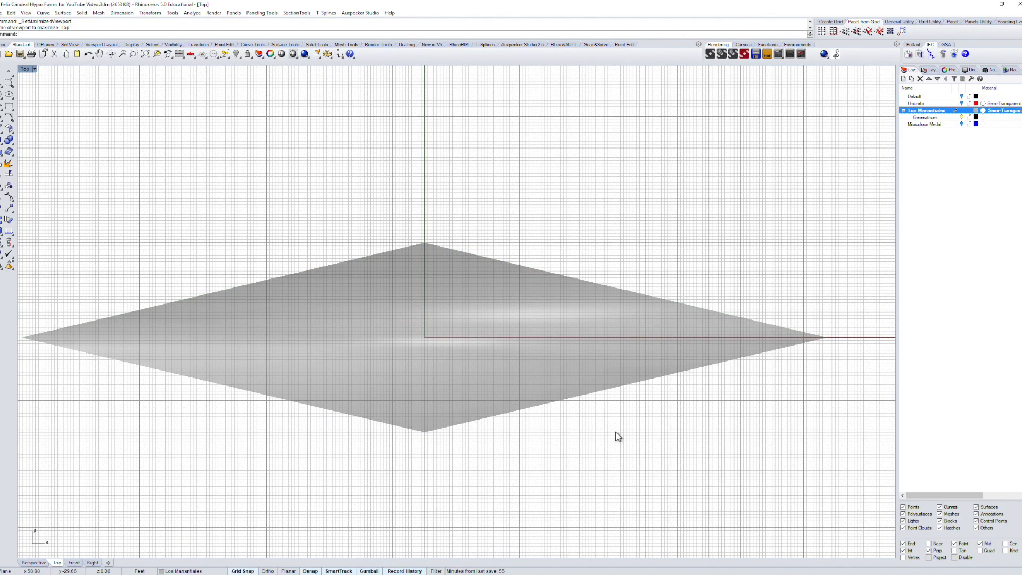
pyautogui.moveTo(615, 431); pyautogui.dragTo(637, 421, button='right')
pyautogui.scroll(-2, 644, 428)
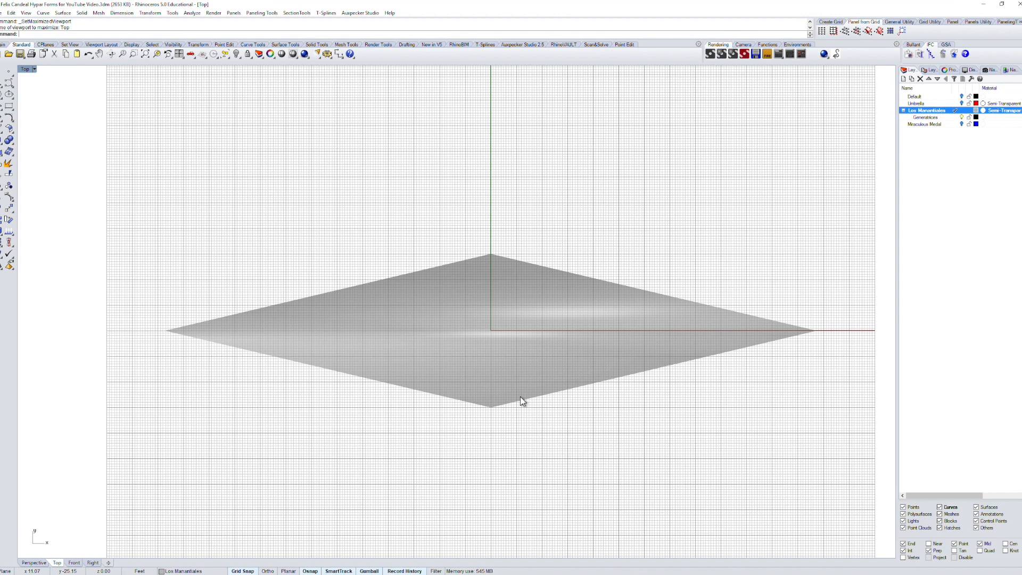
# Step: Draw a both-sides line centred on the origin along the X axis, extending past the tips of the hypar surface
pyautogui.write('line')
pyautogui.press('Return')
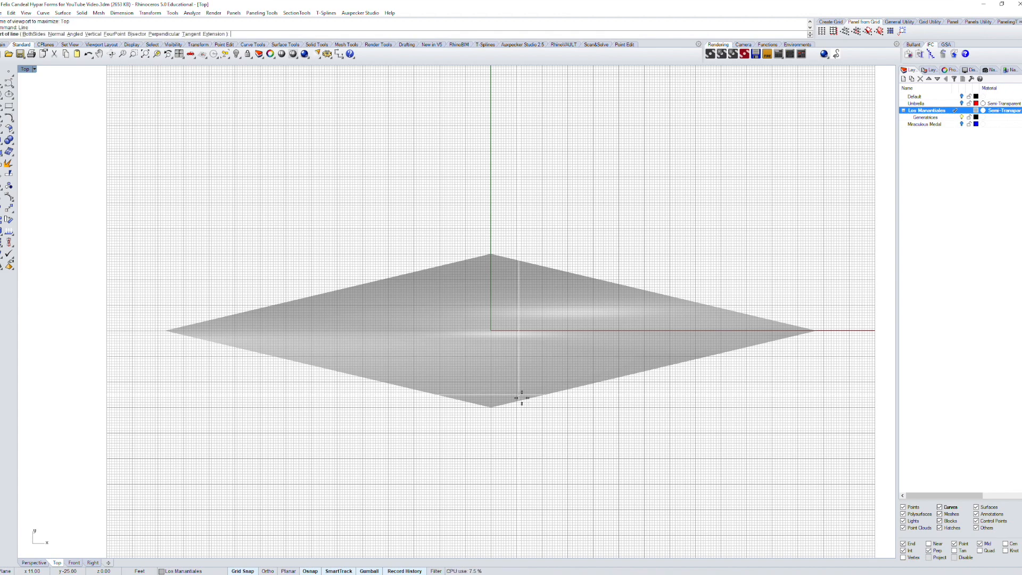
pyautogui.write('b')
pyautogui.press('Return')
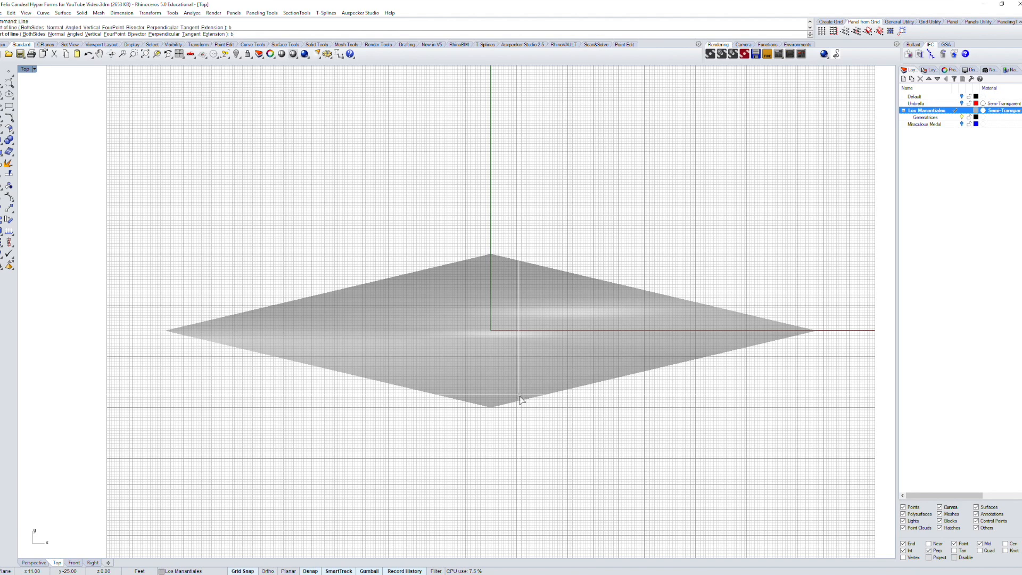
pyautogui.write('0')
pyautogui.press('Return')
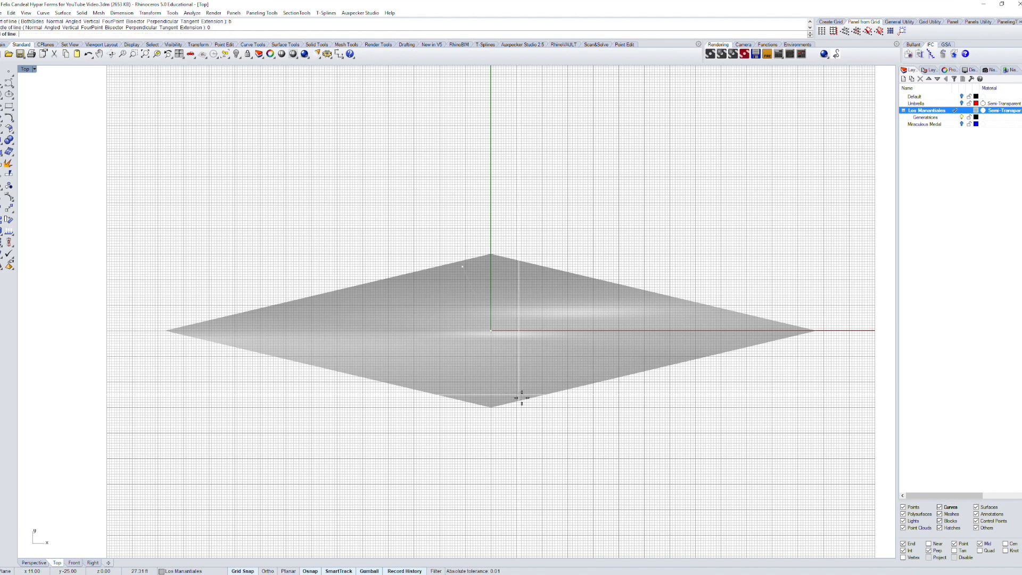
pyautogui.click(139, 334)
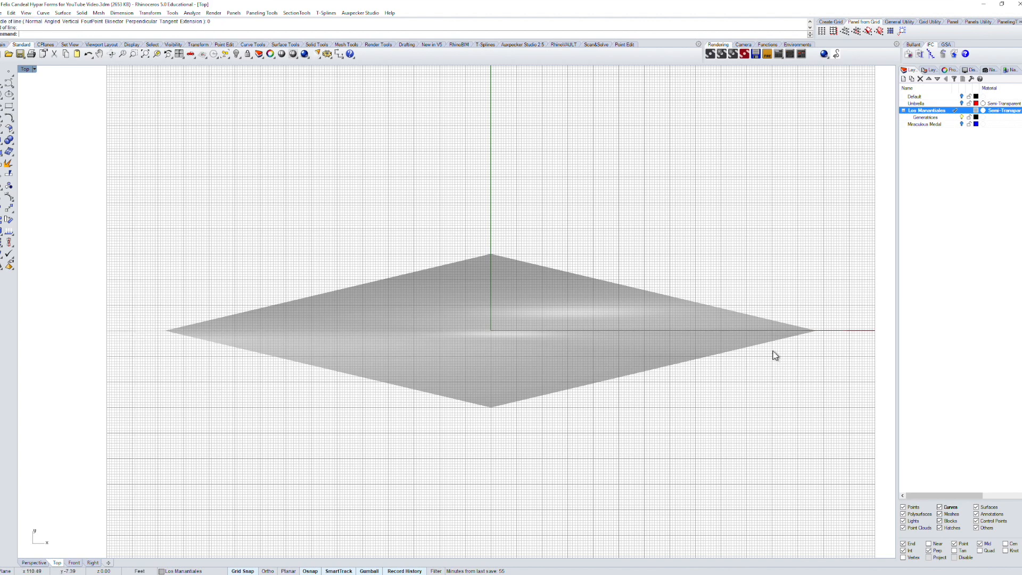
# Step: Rotate the line 22.5 degrees about the origin
pyautogui.click(829, 331)
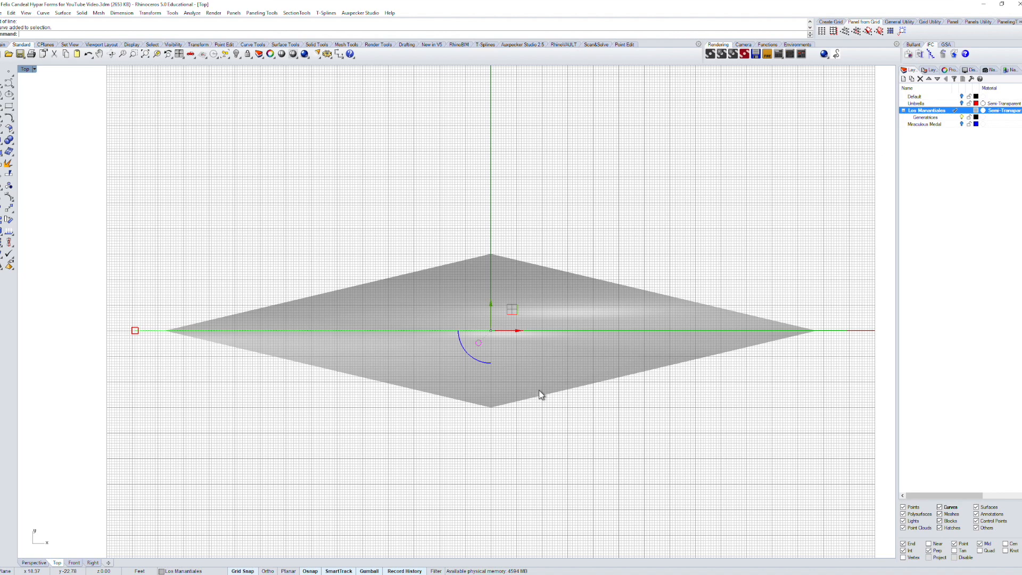
pyautogui.moveTo(475, 362); pyautogui.dragTo(475, 362)
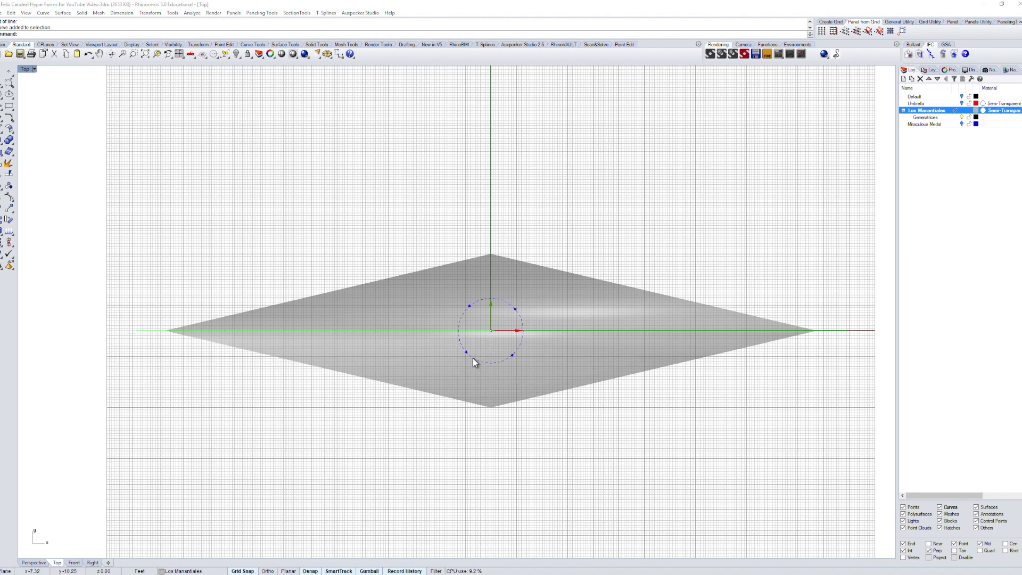
pyautogui.click(475, 362)
pyautogui.write('22.5')
pyautogui.press('Return')
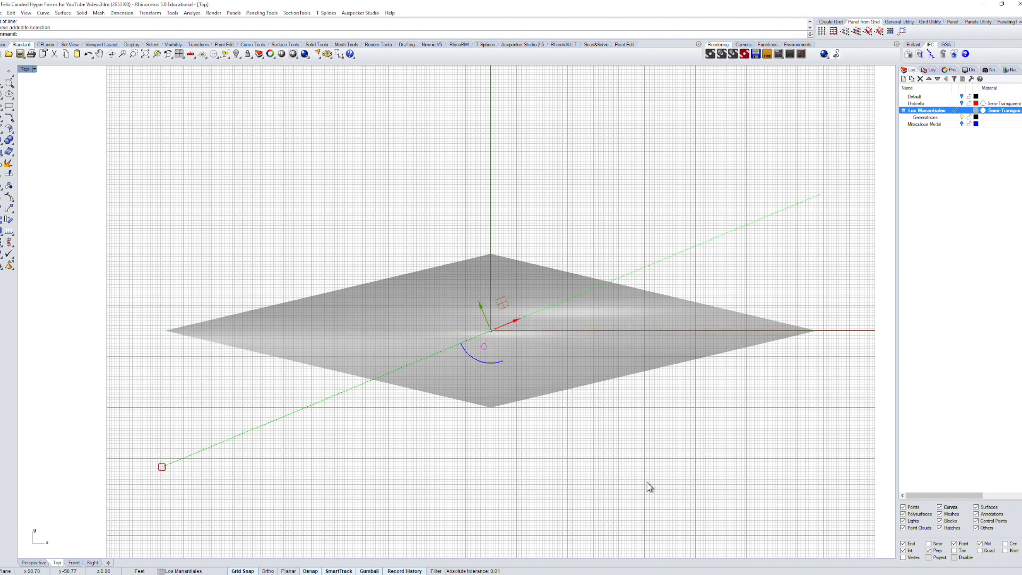
# Step: Mirror a copy of the rotated line across the X axis
pyautogui.write('mirror')
pyautogui.press('Return')
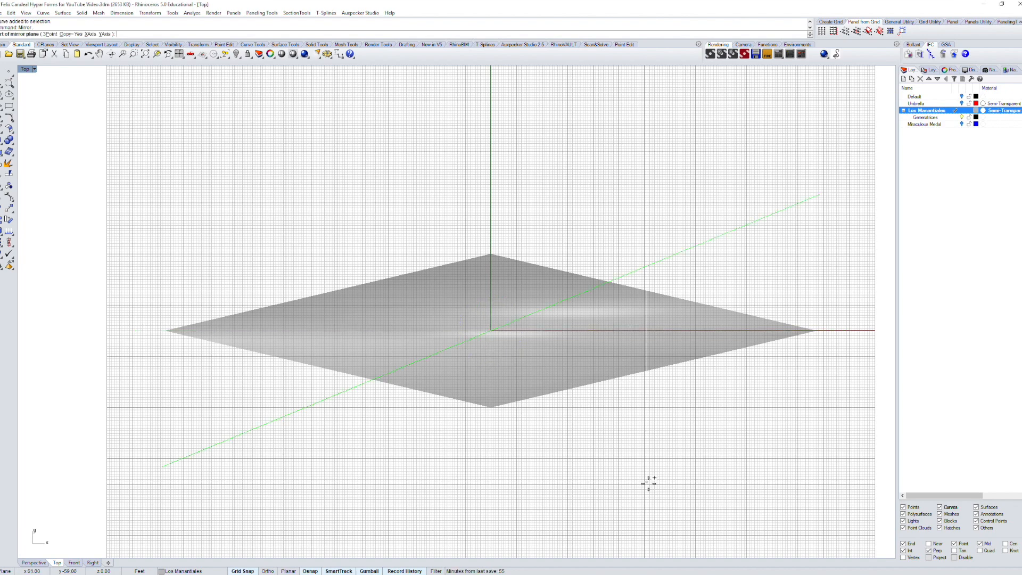
pyautogui.press('Return')
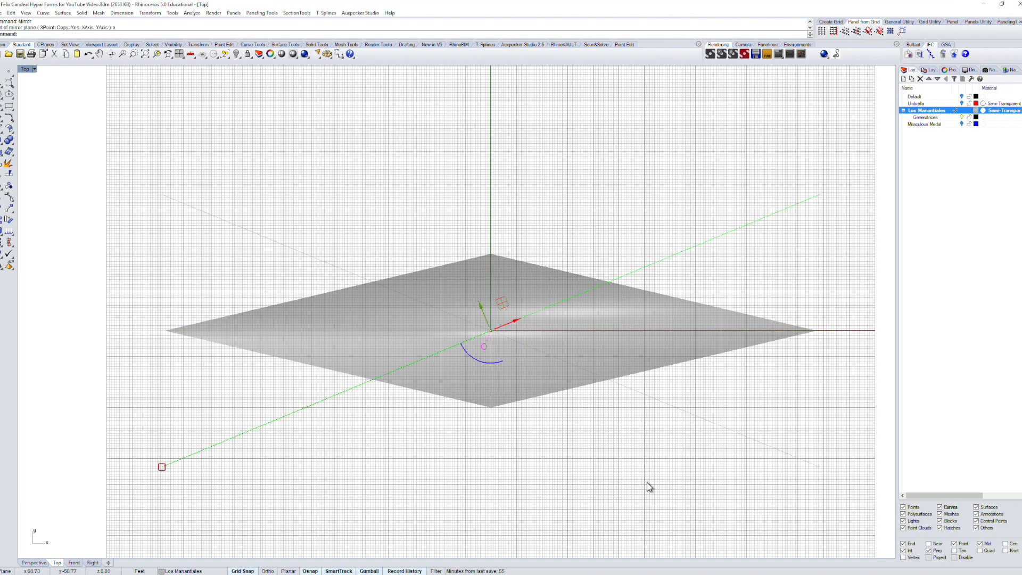
pyautogui.click(860, 480)
pyautogui.click(811, 498)
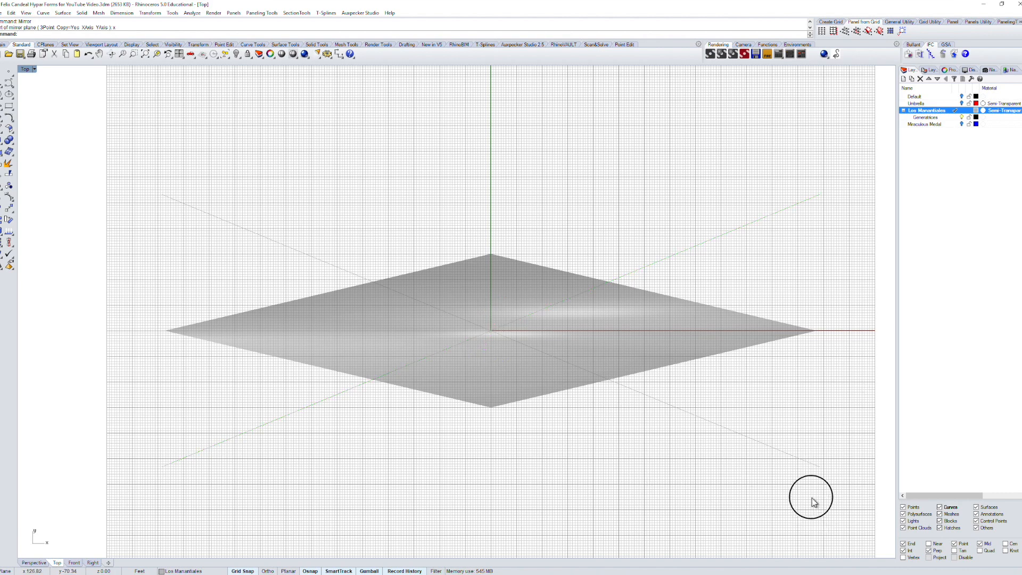
# Step: Trim away the surface's upper and lower wedges around the Y axis, using the two crossing lines as cutters
pyautogui.click(785, 450)
pyautogui.click(729, 230)
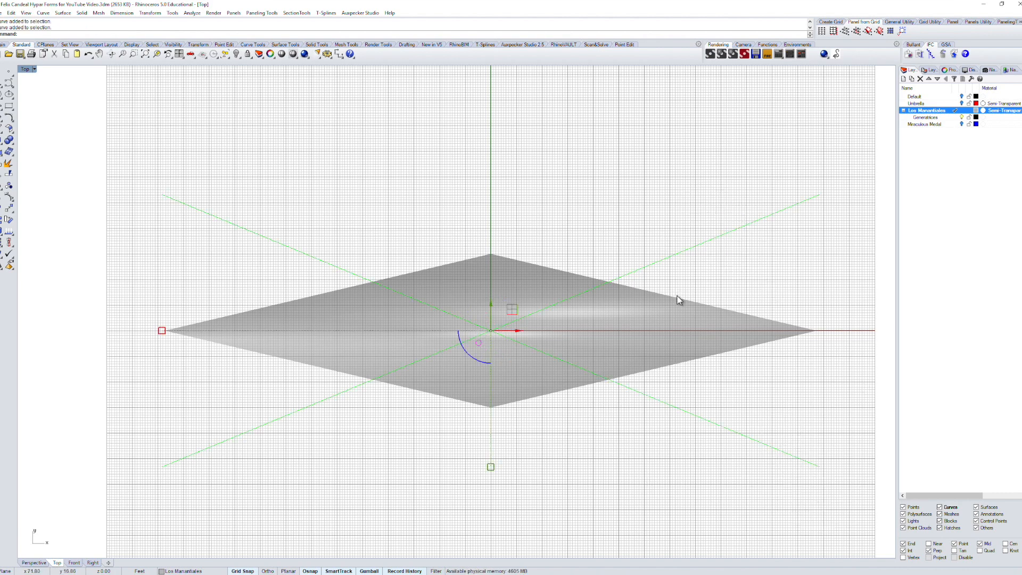
pyautogui.hotkey('ctrl', 't')
pyautogui.click(527, 266)
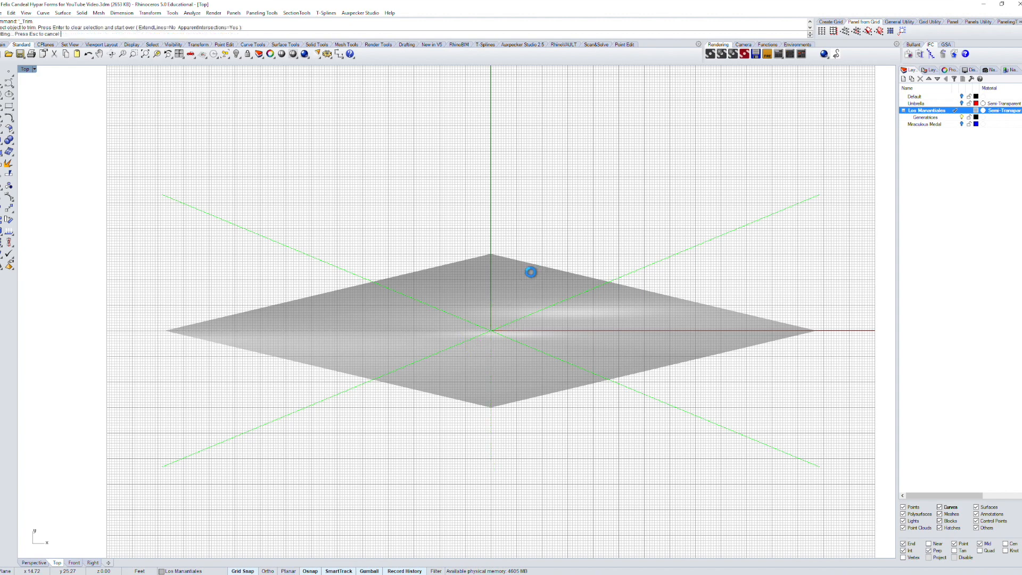
pyautogui.click(519, 402)
pyautogui.press('Return')
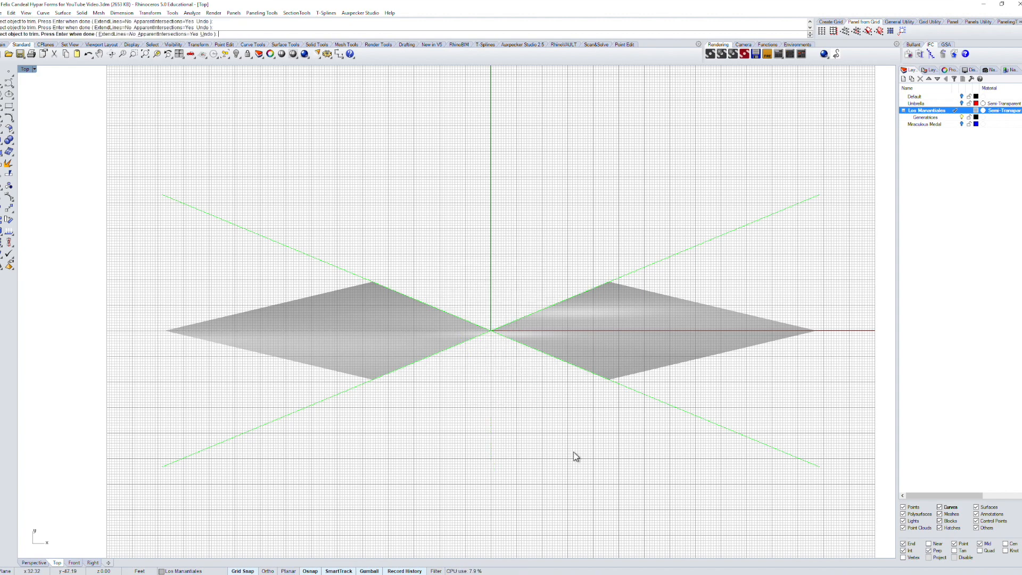
pyautogui.click(526, 392)
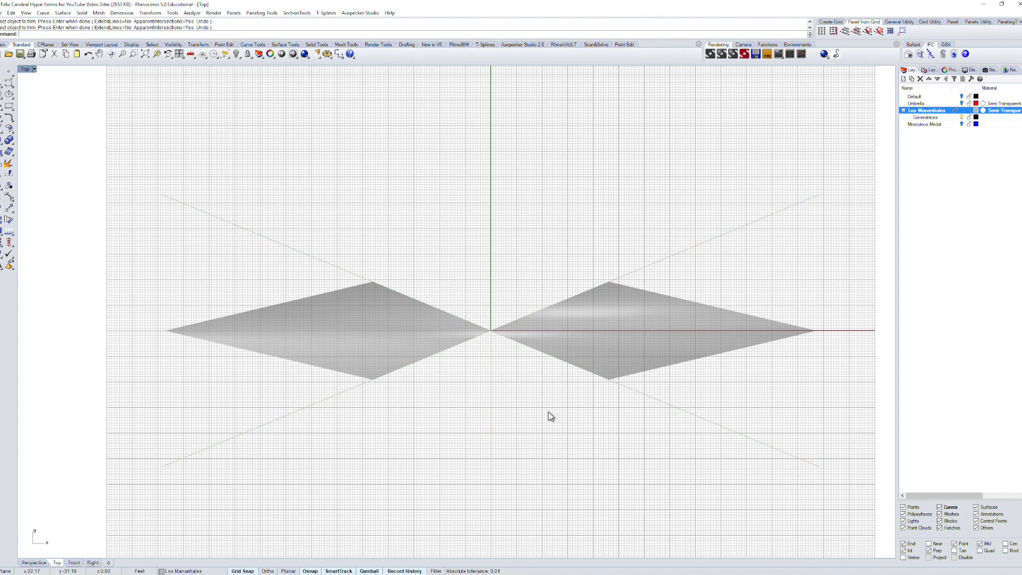
# Step: In the Front view, move the trimmed surfaces and cutting lines vertically so the shell's lowest corners rest on the ground plane
pyautogui.hotkey('ctrl', 'F2')
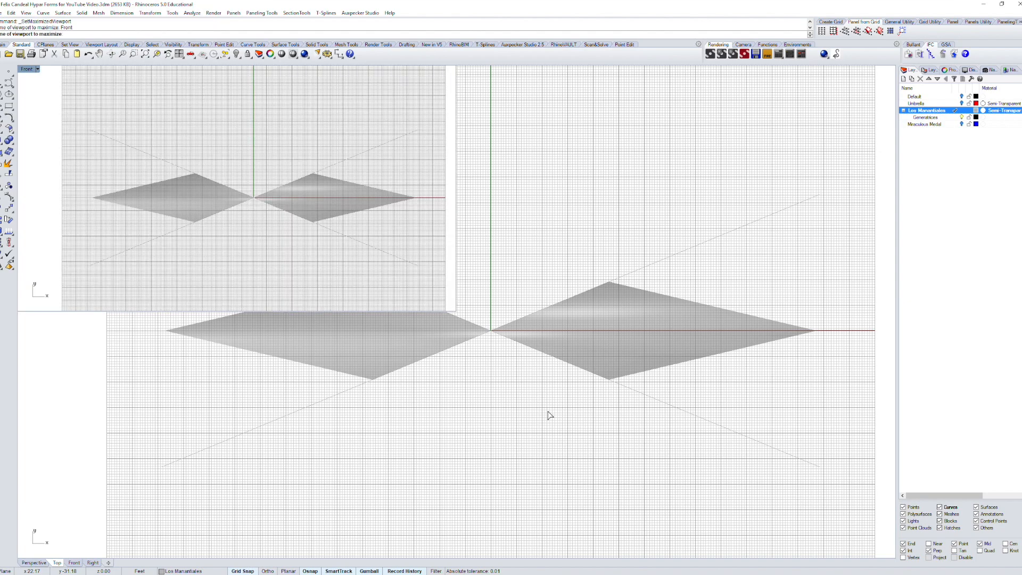
pyautogui.moveTo(495, 420); pyautogui.dragTo(513, 410, button='right')
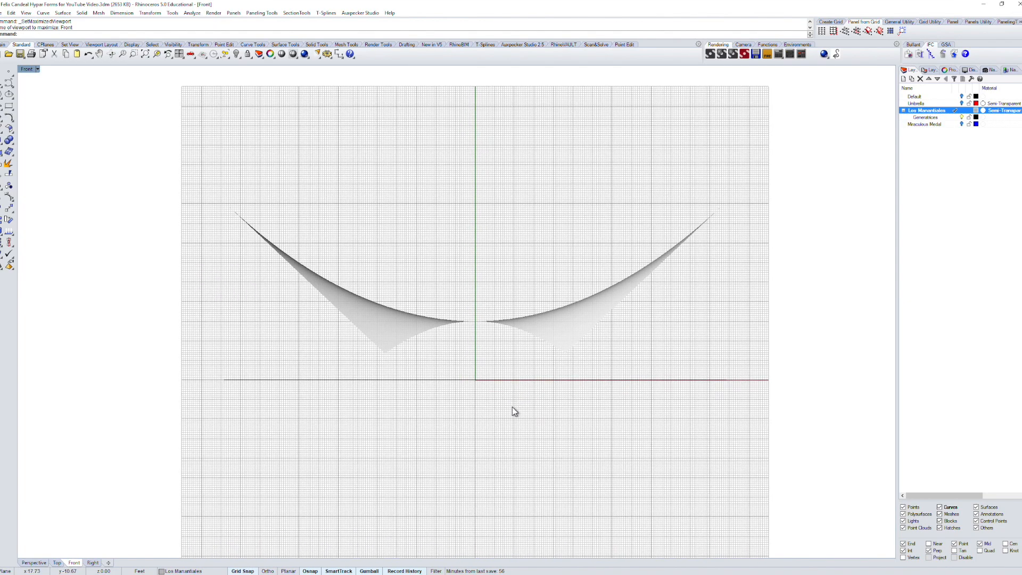
pyautogui.click(461, 372)
pyautogui.click(314, 293)
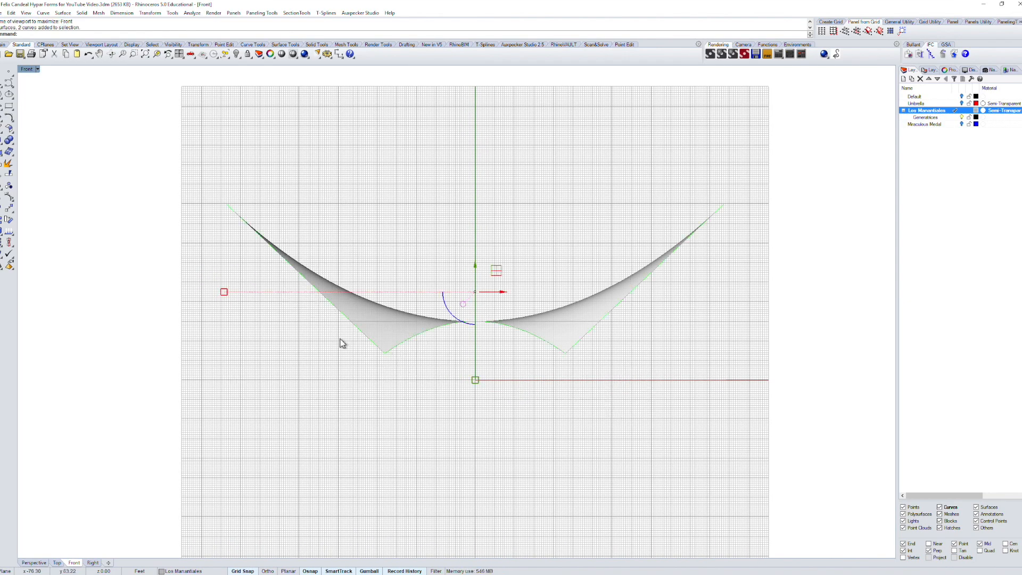
pyautogui.write('m')
pyautogui.press('Return')
pyautogui.click(384, 354)
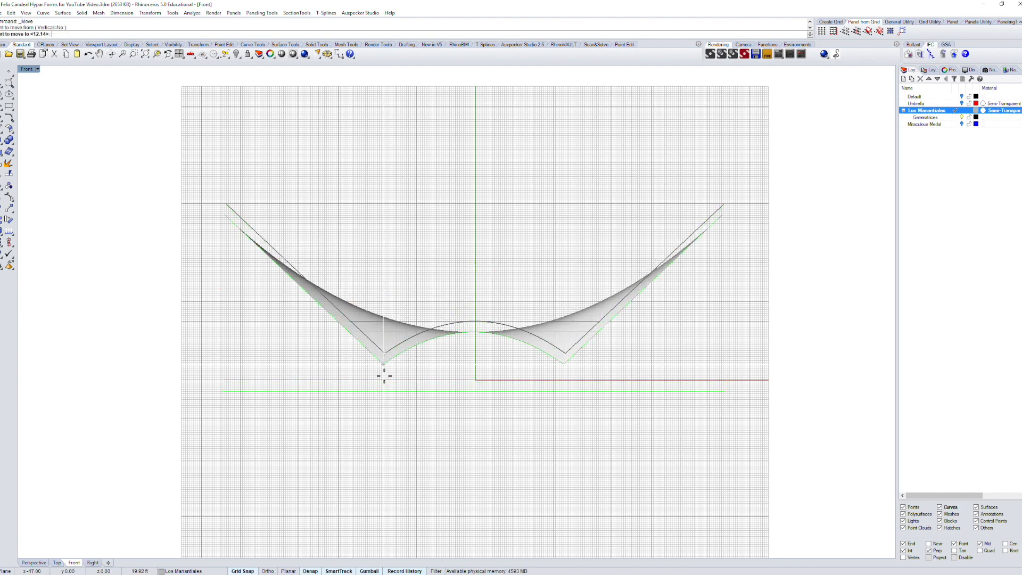
pyautogui.click(387, 381)
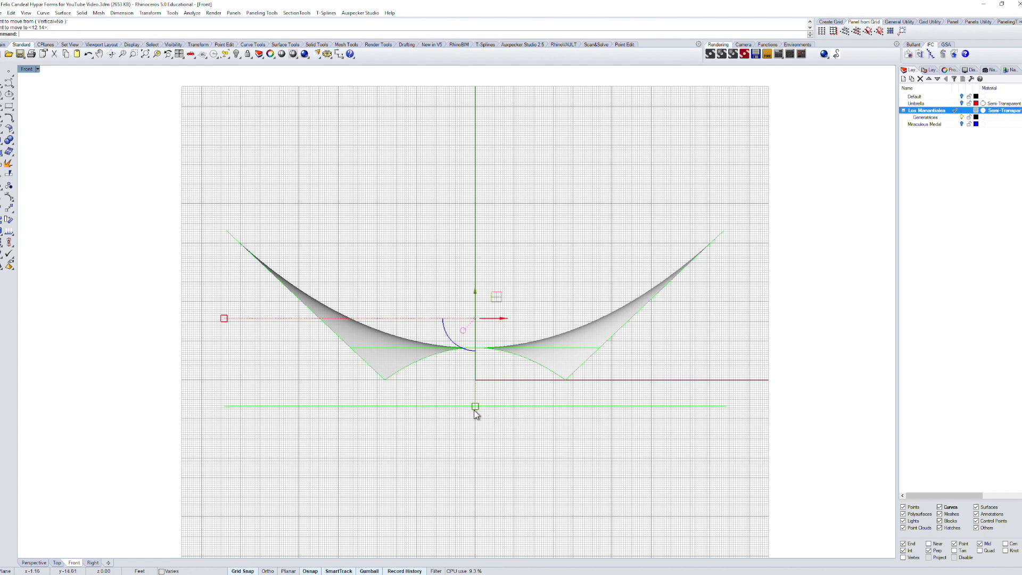
# Step: Delete the two cutting lines below the shell
pyautogui.press('Escape')
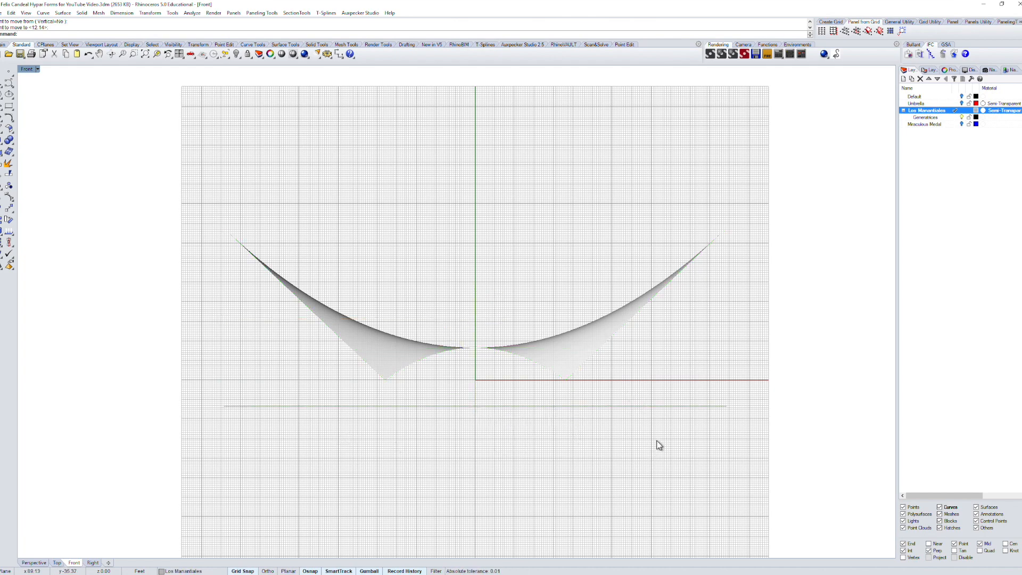
pyautogui.moveTo(550, 408); pyautogui.dragTo(504, 397)
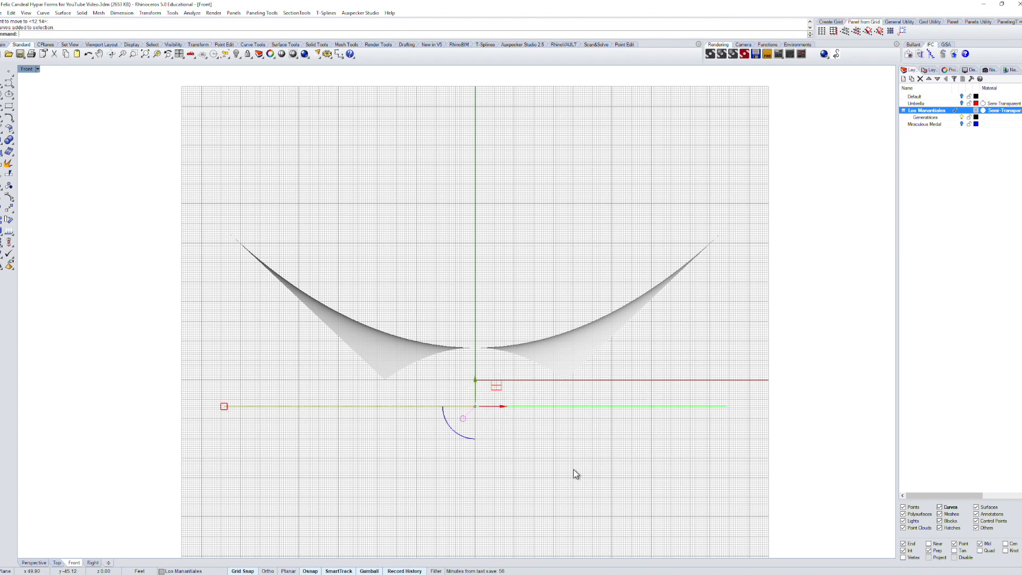
pyautogui.press('Delete')
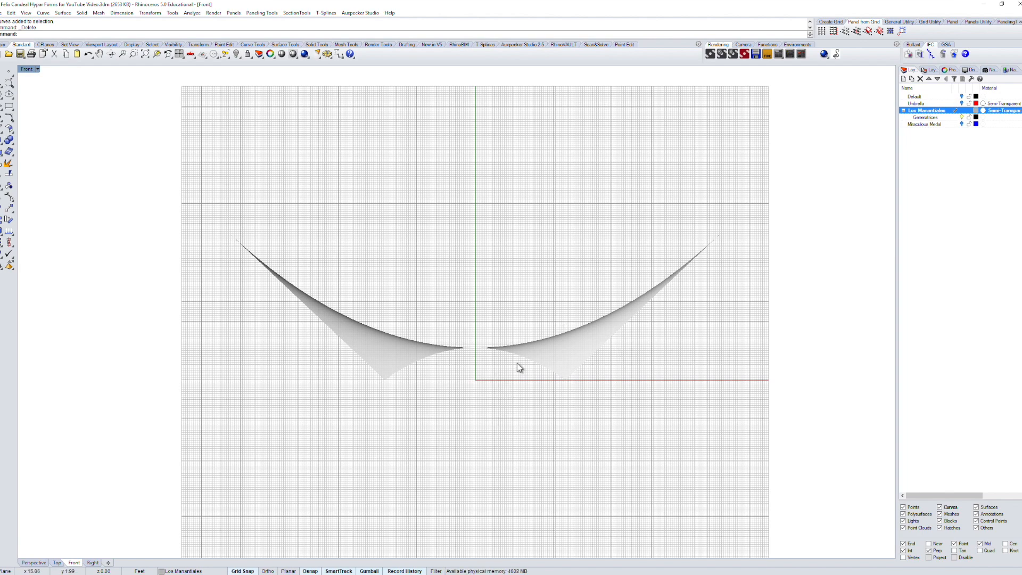
# Step: Make Generatrices the current layer, duplicate the trimmed surface on the positive X side in place, and assign the copy to that layer
pyautogui.click(952, 117)
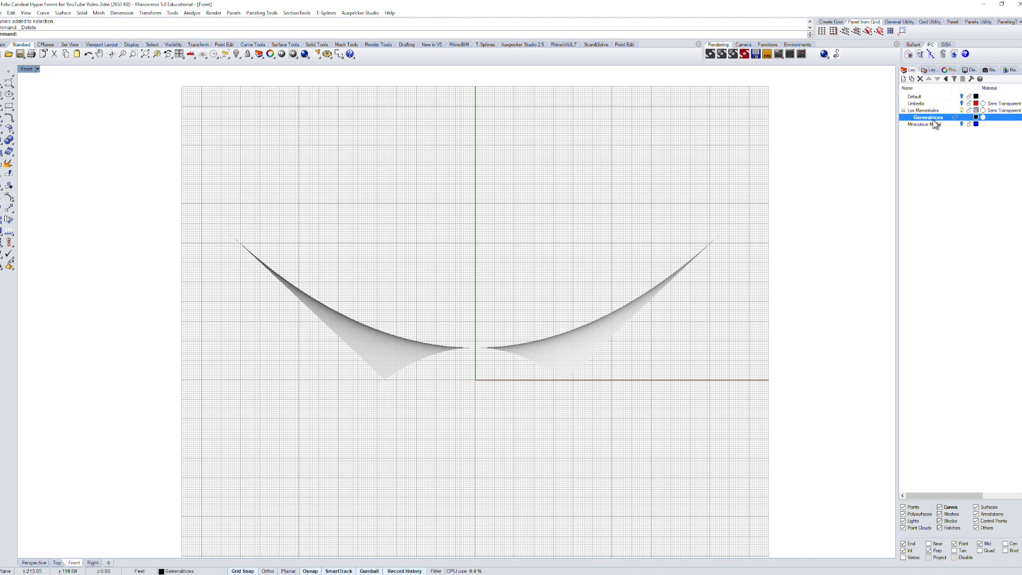
pyautogui.click(542, 349)
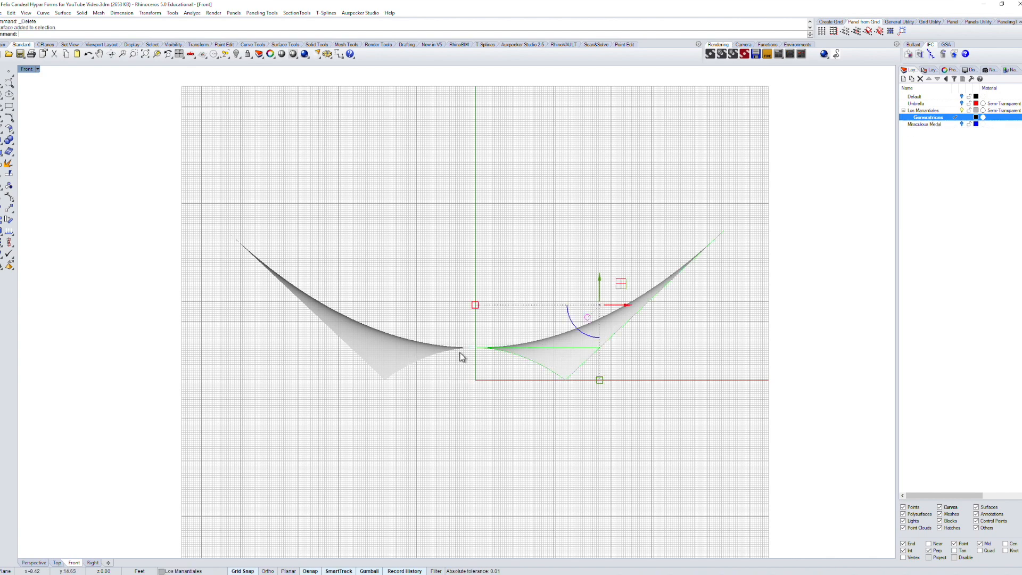
pyautogui.hotkey('ctrl', 'c')
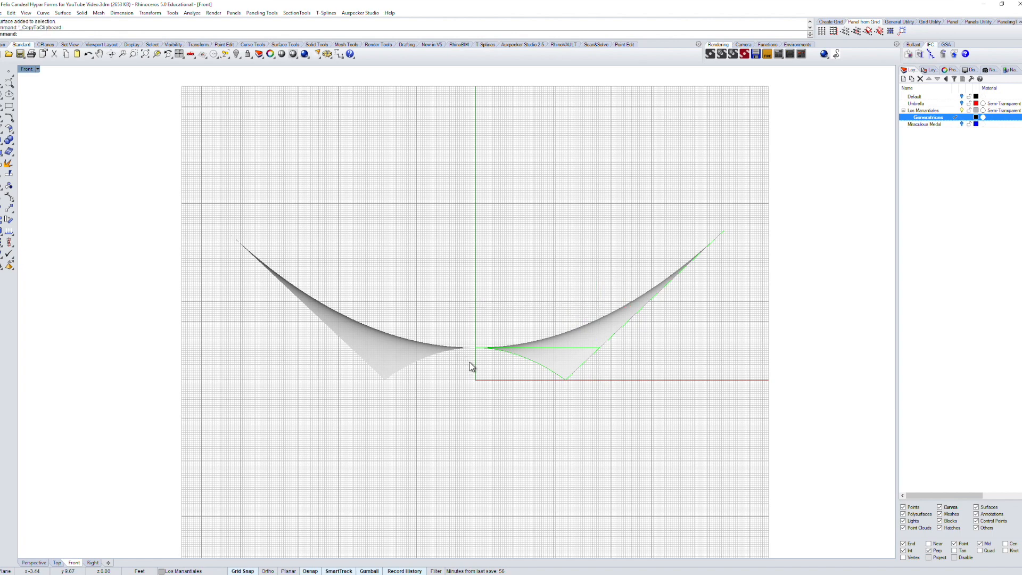
pyautogui.hotkey('ctrl', 'v')
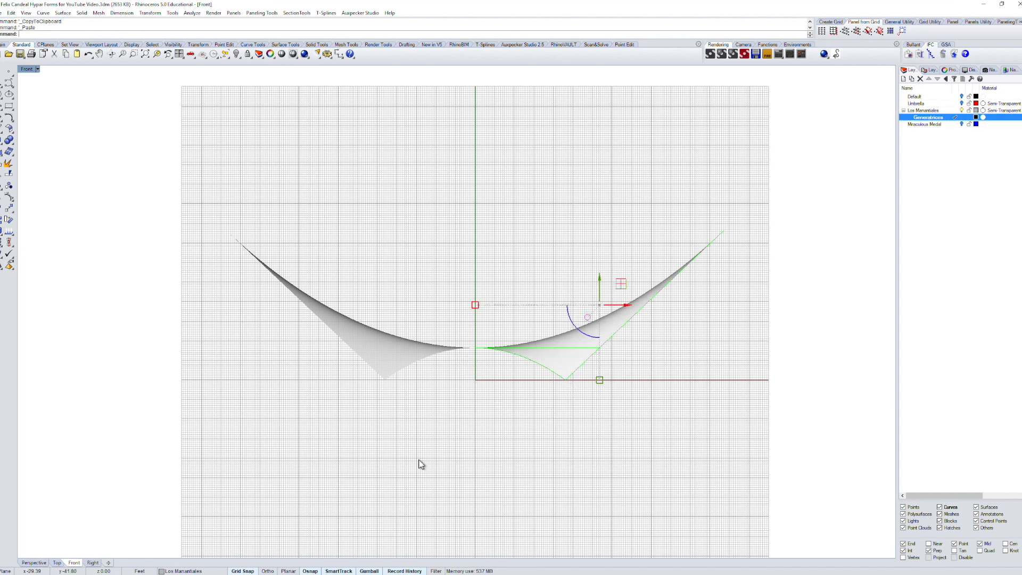
pyautogui.click(196, 571)
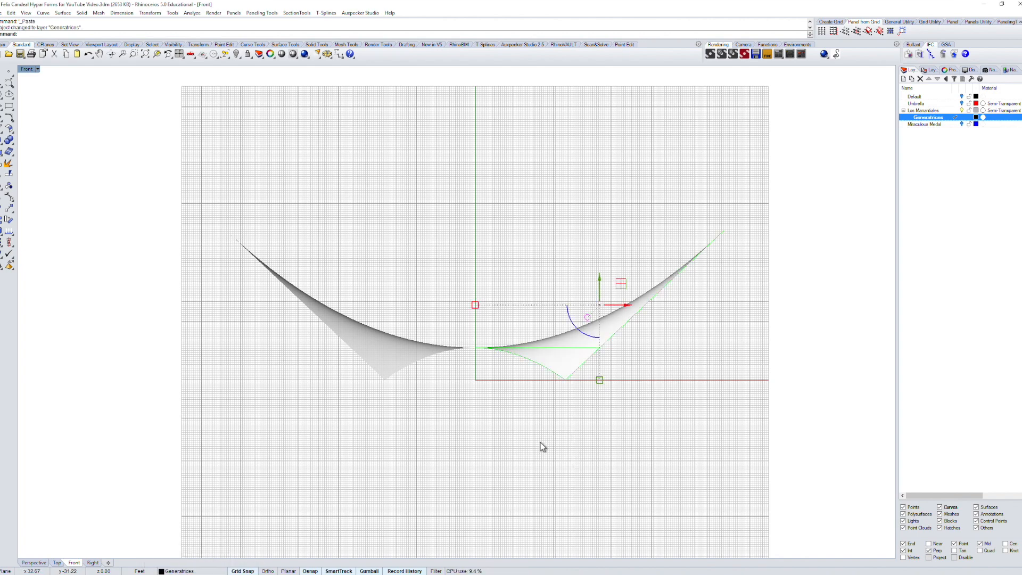
# Step: Untrim the copied surface on the Generatrices layer to restore its full hypar boundary, and view it in Perspective
pyautogui.write('Unl')
pyautogui.press('Return')
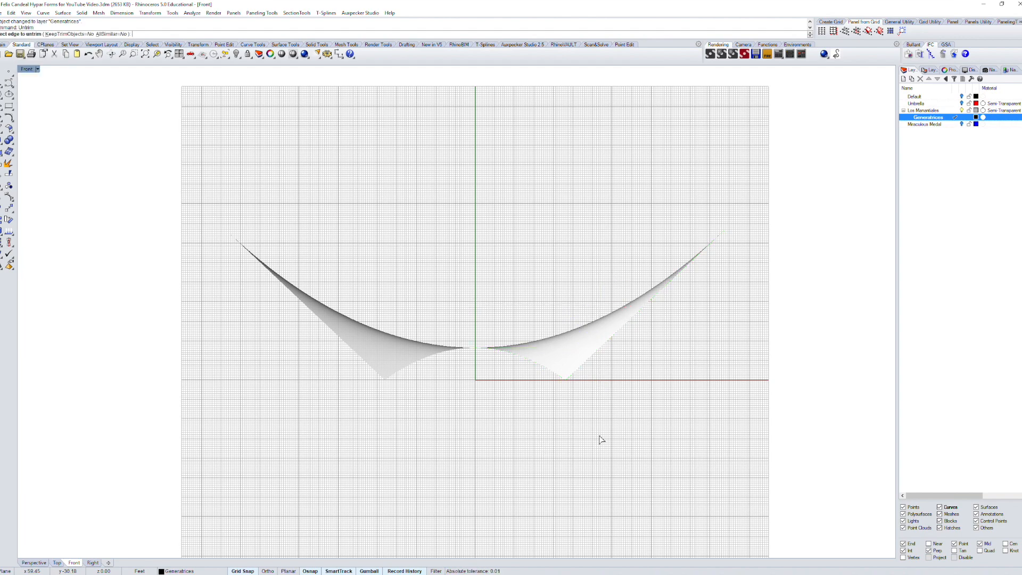
pyautogui.click(624, 328)
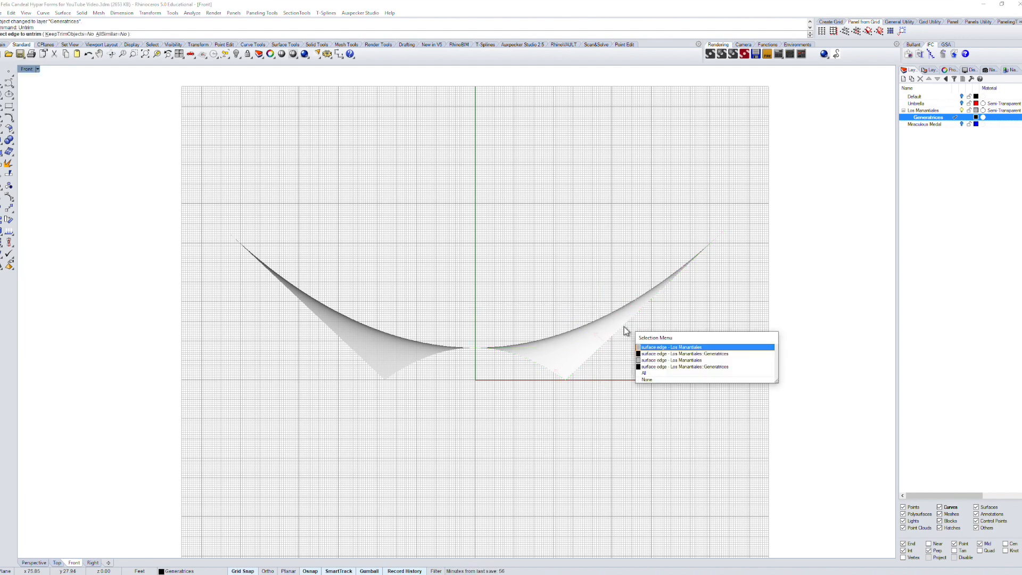
pyautogui.click(685, 353)
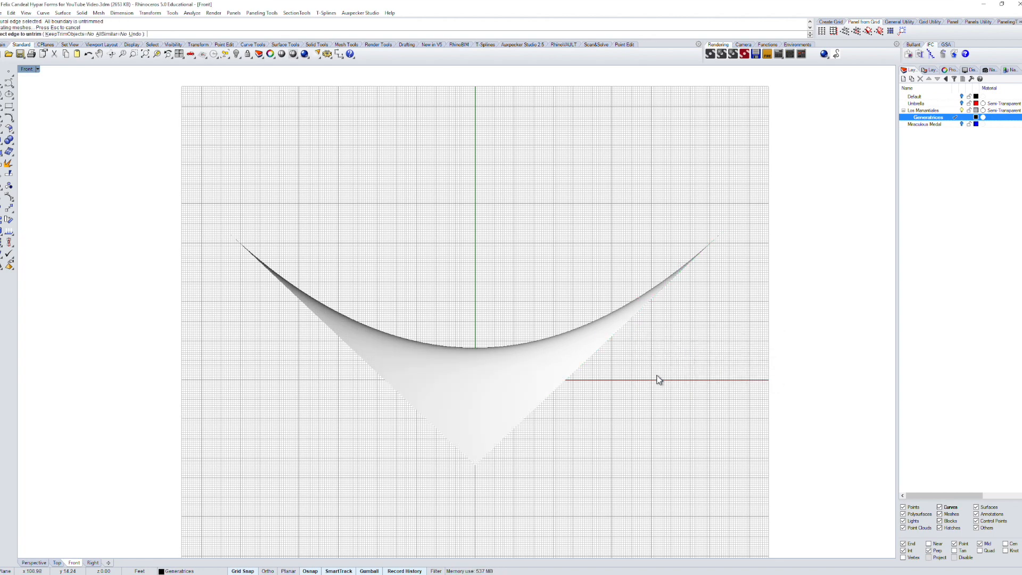
pyautogui.write('pp')
pyautogui.press('Return')
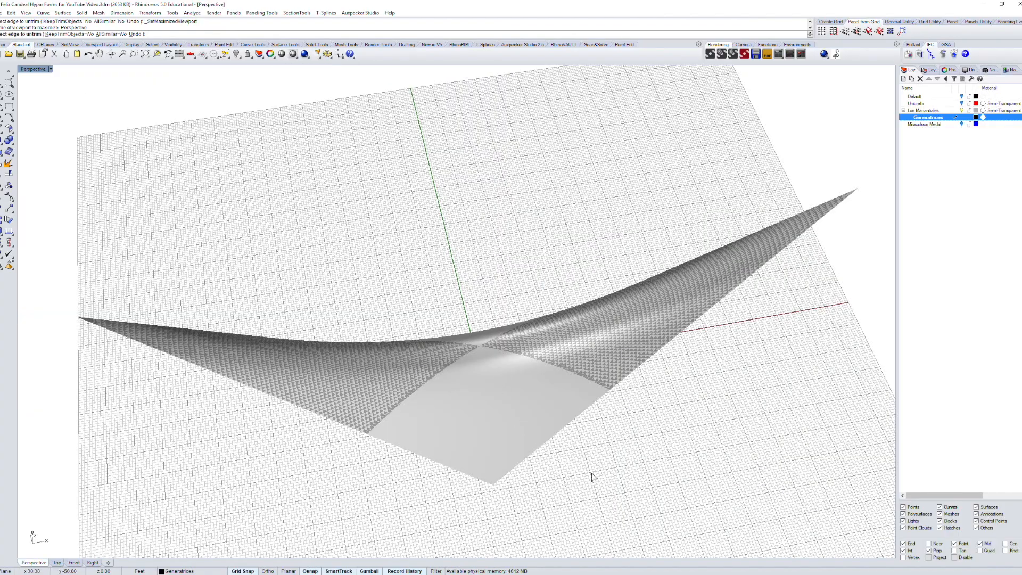
pyautogui.moveTo(592, 476); pyautogui.dragTo(588, 452, button='right')
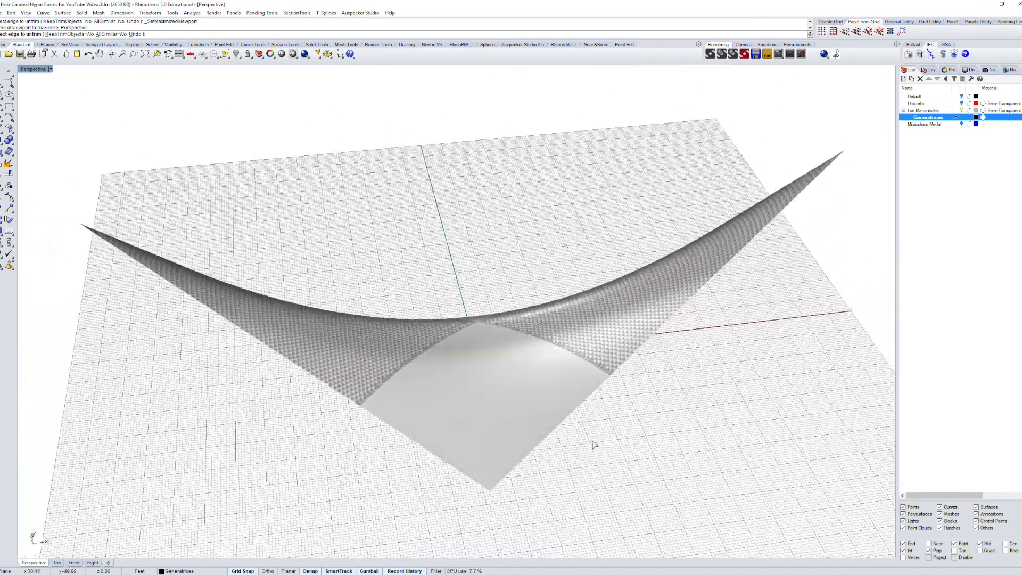
# Step: Make Los Manantiales the current layer and hide its Generatrices sublayer
pyautogui.click(954, 111)
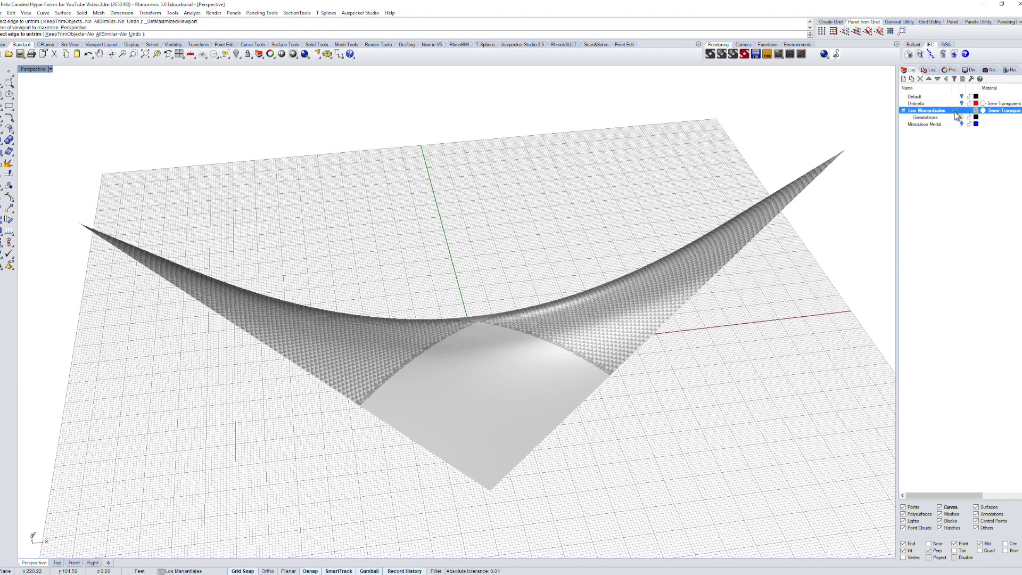
pyautogui.click(961, 117)
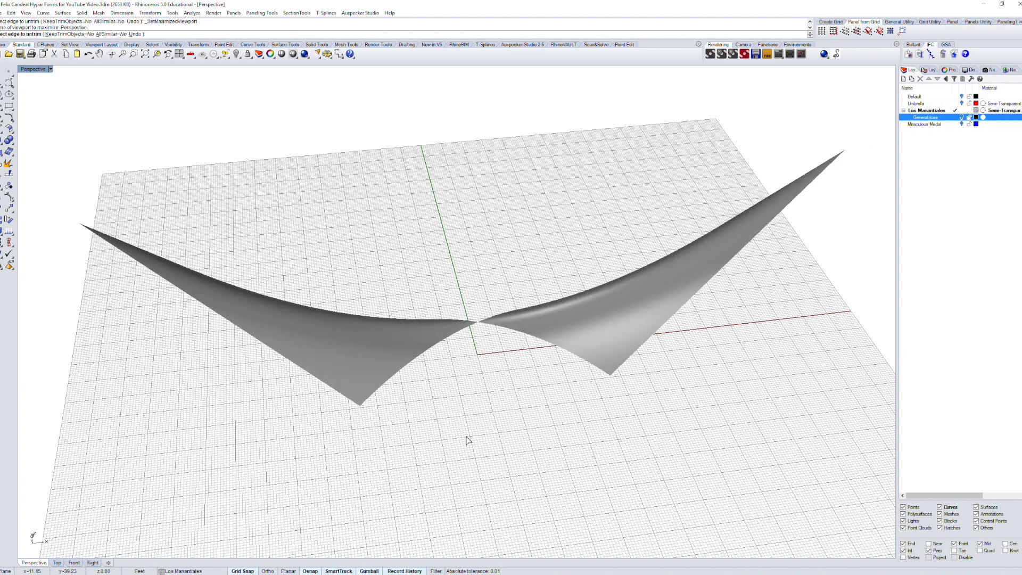
# Step: In the Front view, draw an outward-sloping line from the lowest corner of the negative-X shell segment up to about x -71, y 51 ft
pyautogui.hotkey('ctrl', 'F2')
pyautogui.scroll(2, 446, 365)
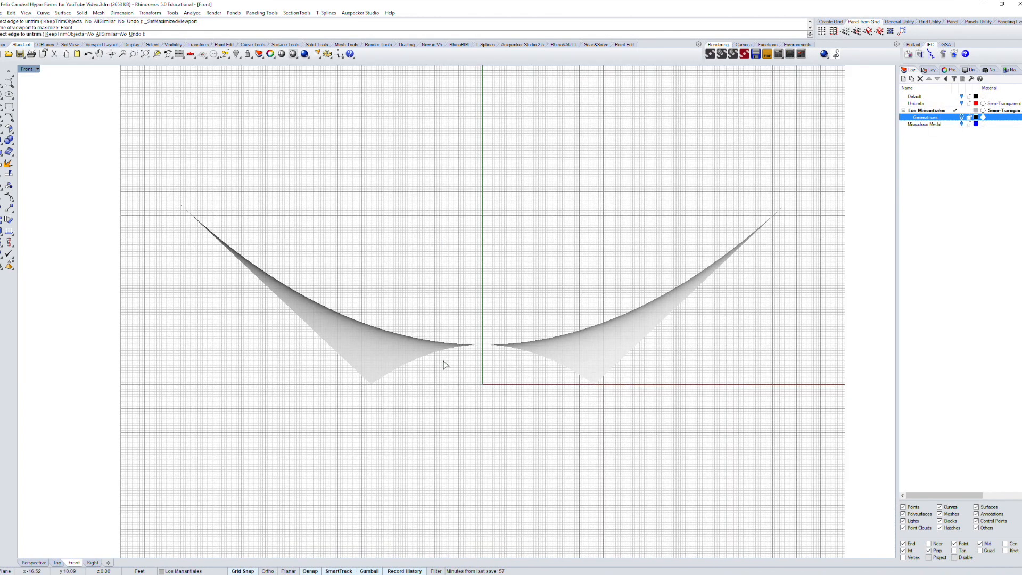
pyautogui.scroll(3, 446, 365)
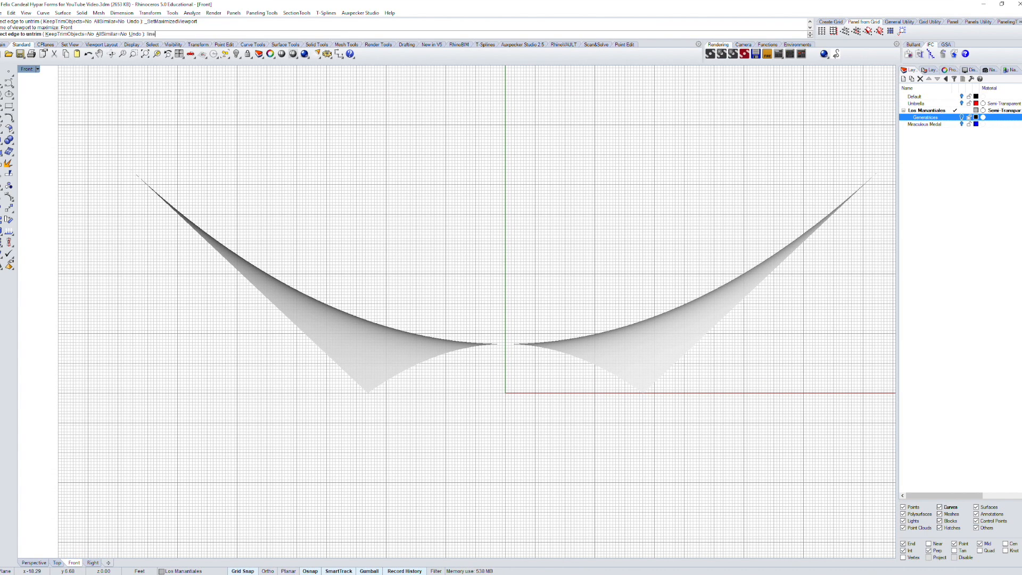
pyautogui.press('Escape')
pyautogui.write('Line')
pyautogui.press('Return')
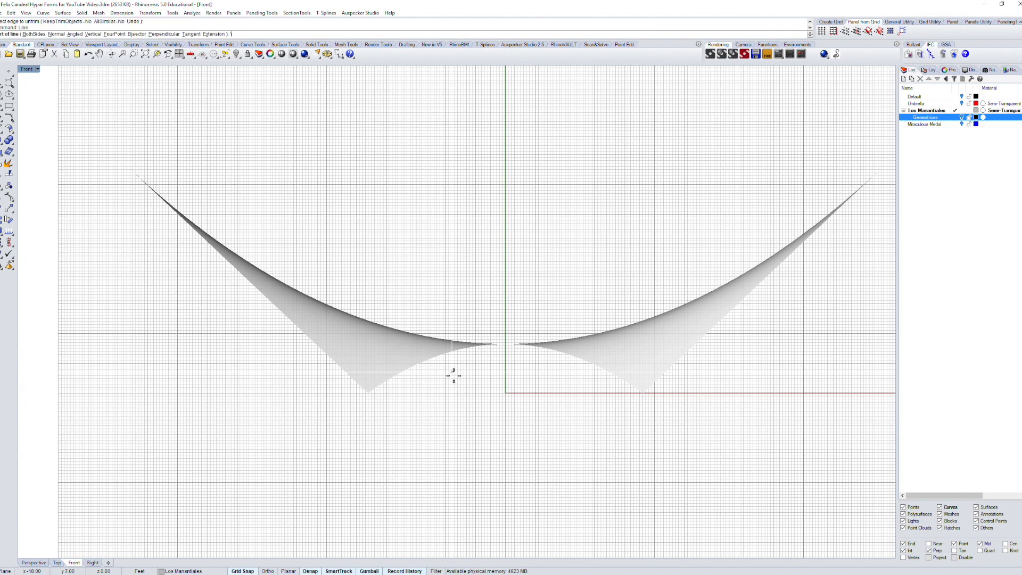
pyautogui.click(369, 396)
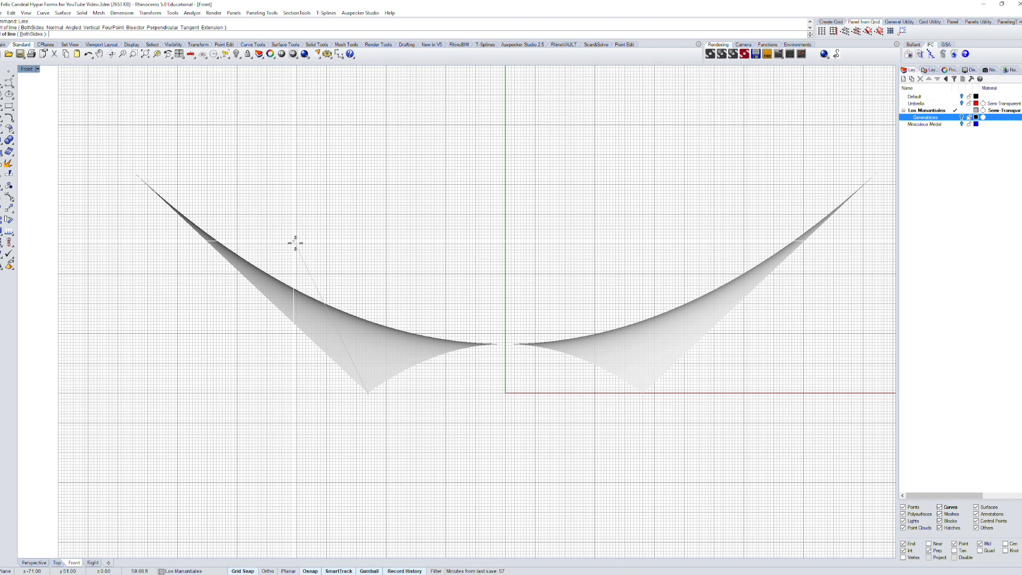
pyautogui.click(295, 242)
# Step: Mirror the sloping cutting line across the Y axis onto the opposite shell segment
pyautogui.click(308, 263)
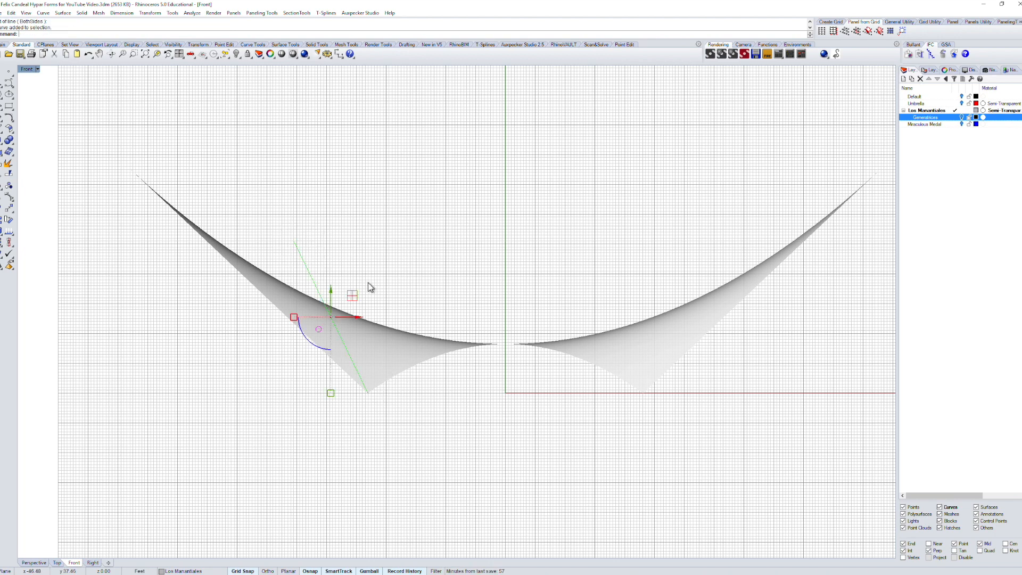
pyautogui.write('mirror')
pyautogui.press('Return')
pyautogui.write('y')
pyautogui.press('Return')
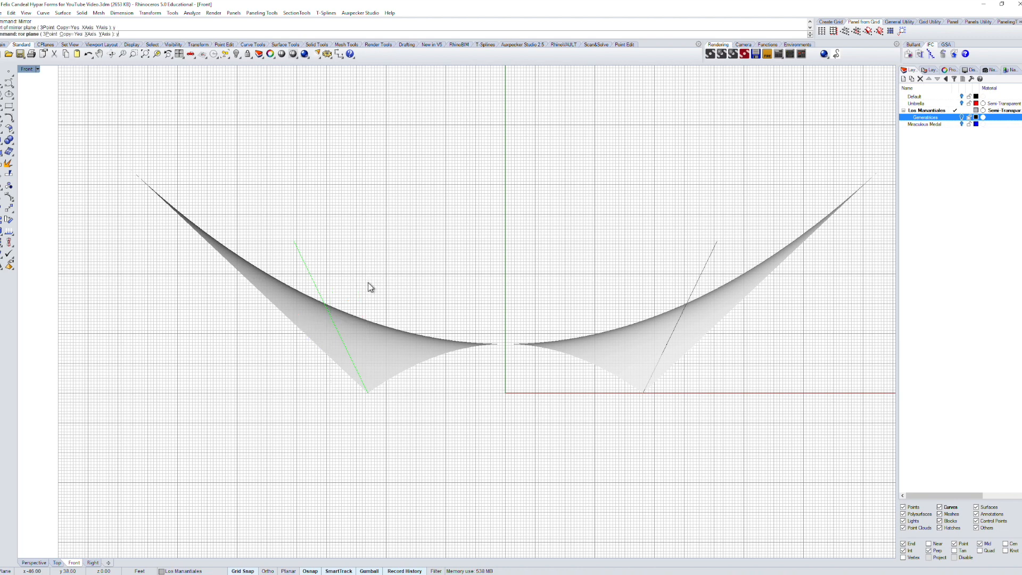
# Step: Trim the outer tips of both shell segments with the two sloping lines, and delete the lines
pyautogui.click(707, 271)
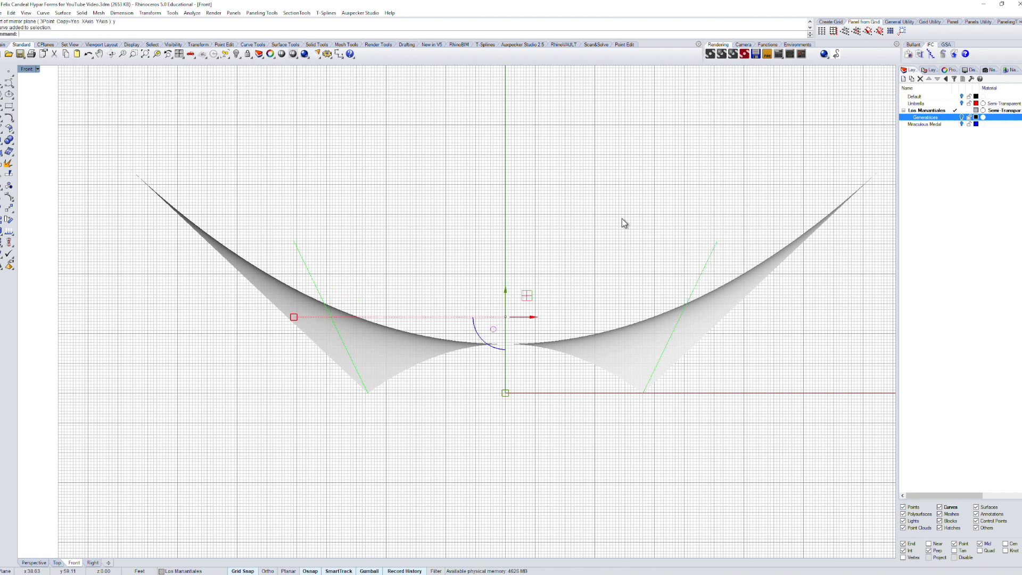
pyautogui.write('TR')
pyautogui.press('Return')
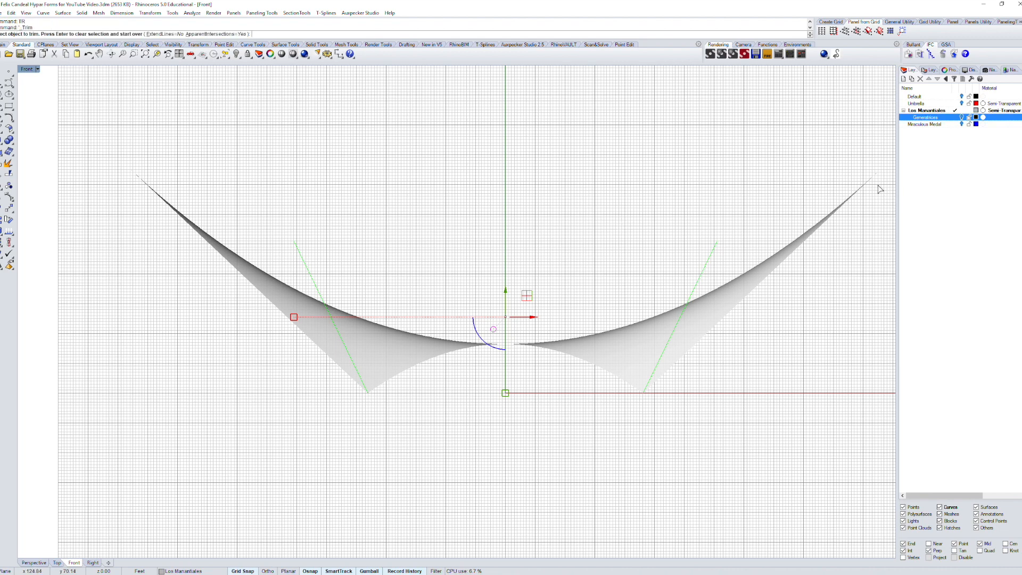
pyautogui.click(153, 190)
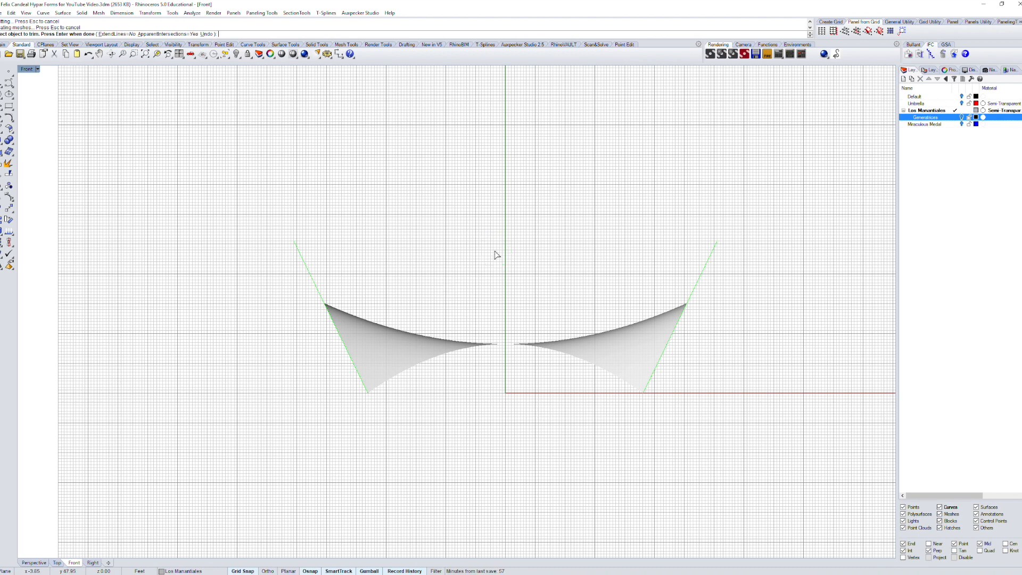
pyautogui.press('Return')
pyautogui.press('Delete')
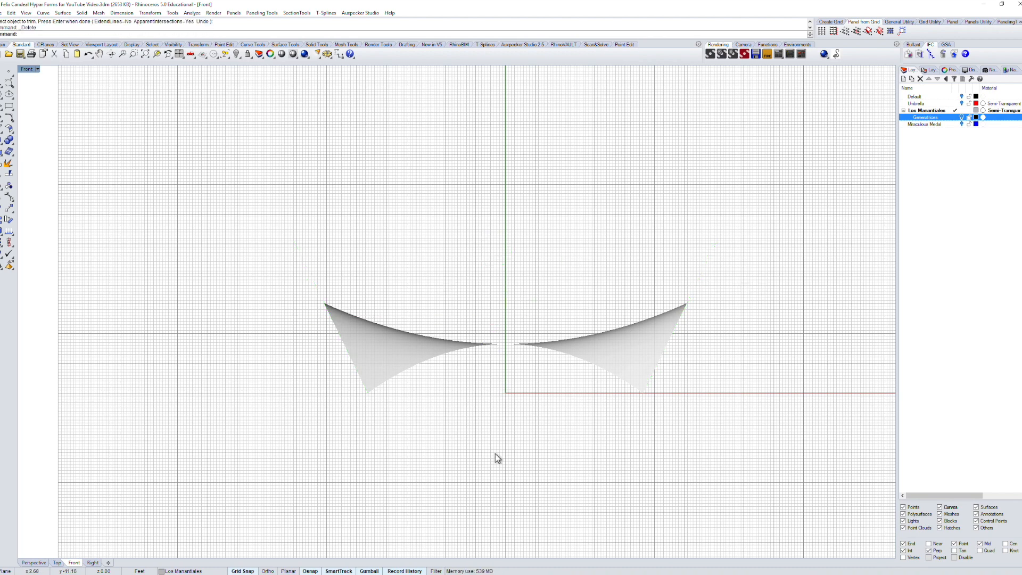
# Step: In Perspective, polar-array both trimmed shell segments about the origin with 4 items and a 45-degree step angle
pyautogui.hotkey('ctrl', 'F4')
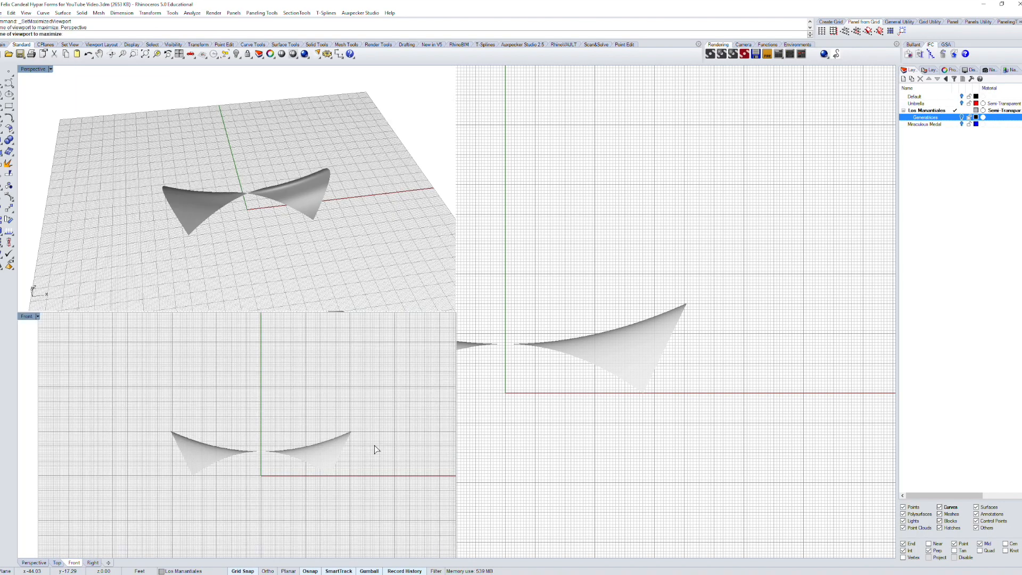
pyautogui.moveTo(433, 435); pyautogui.dragTo(472, 463, button='right')
pyautogui.moveTo(652, 507); pyautogui.dragTo(343, 314)
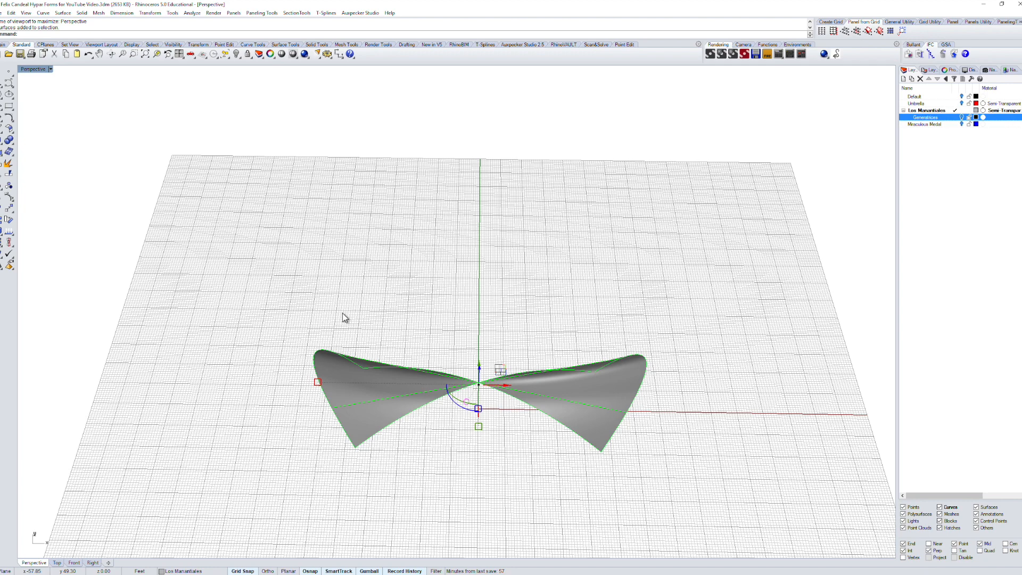
pyautogui.press('Return')
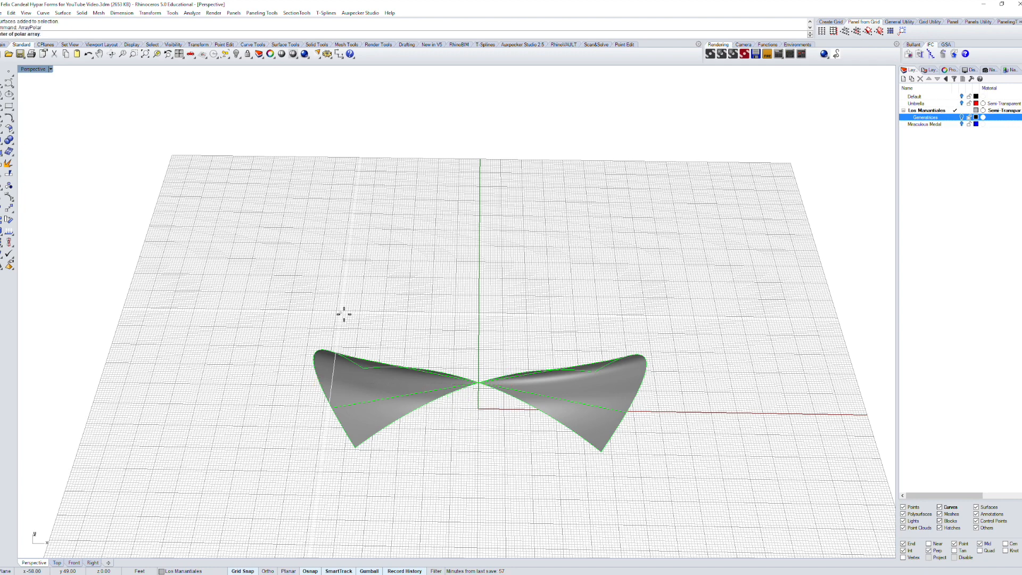
pyautogui.write('o')
pyautogui.press('Return')
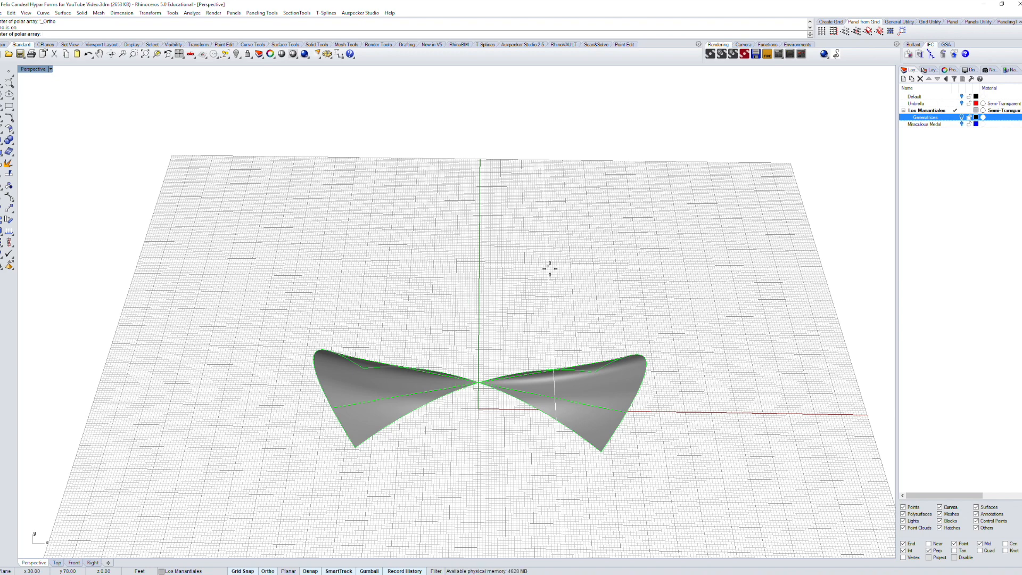
pyautogui.write('0')
pyautogui.press('Return')
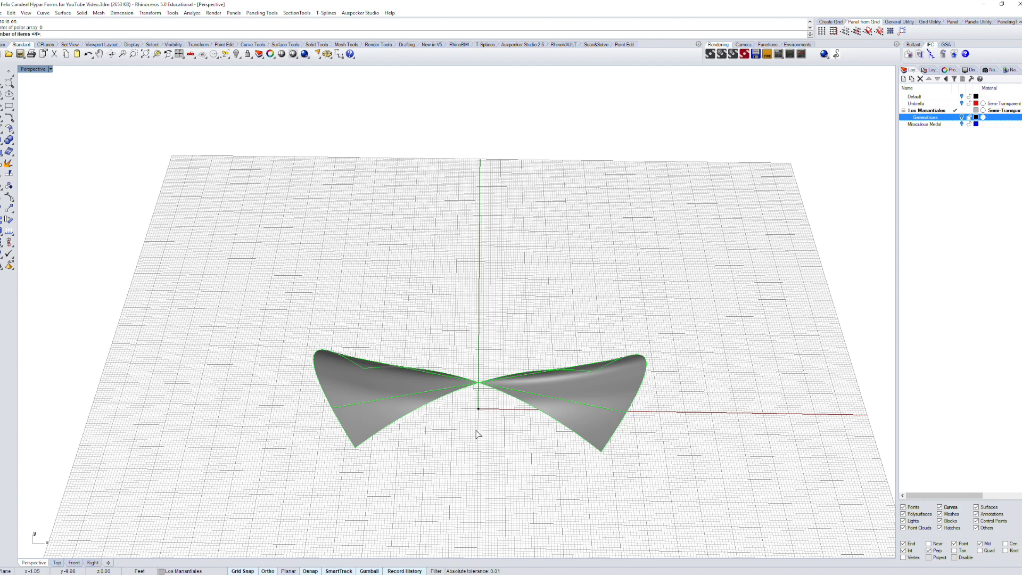
pyautogui.press('Return')
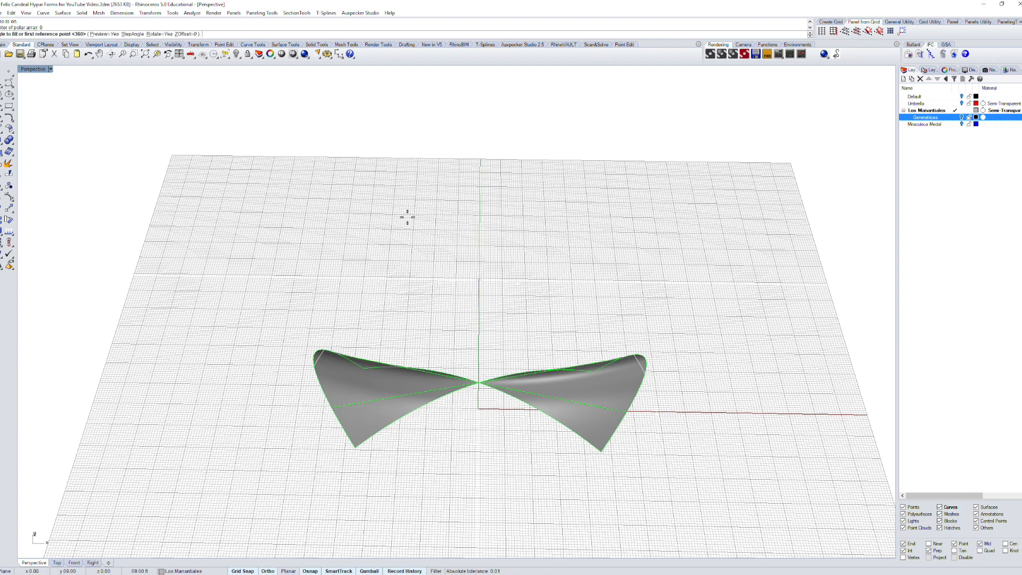
pyautogui.click(133, 34)
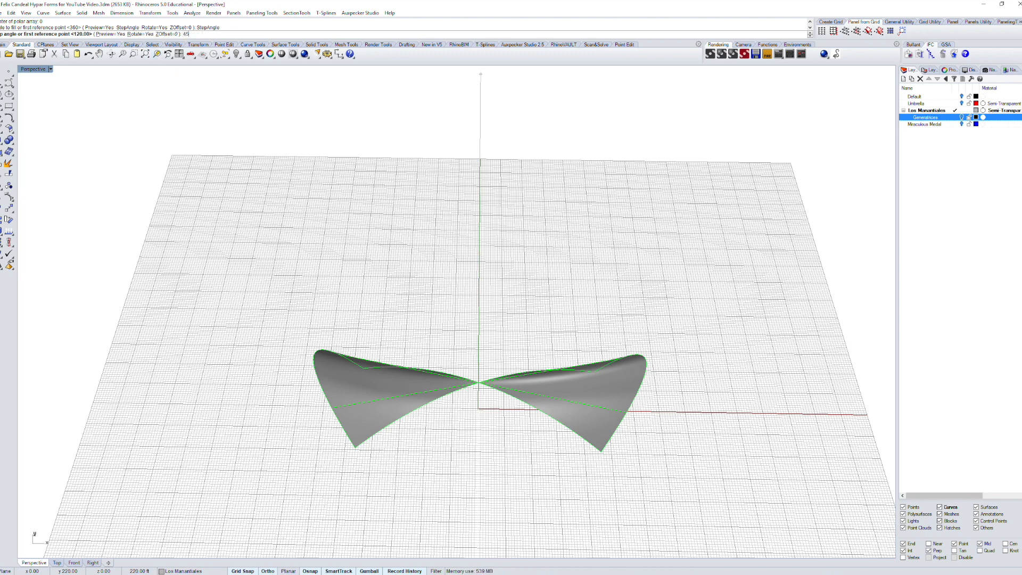
pyautogui.press('Return')
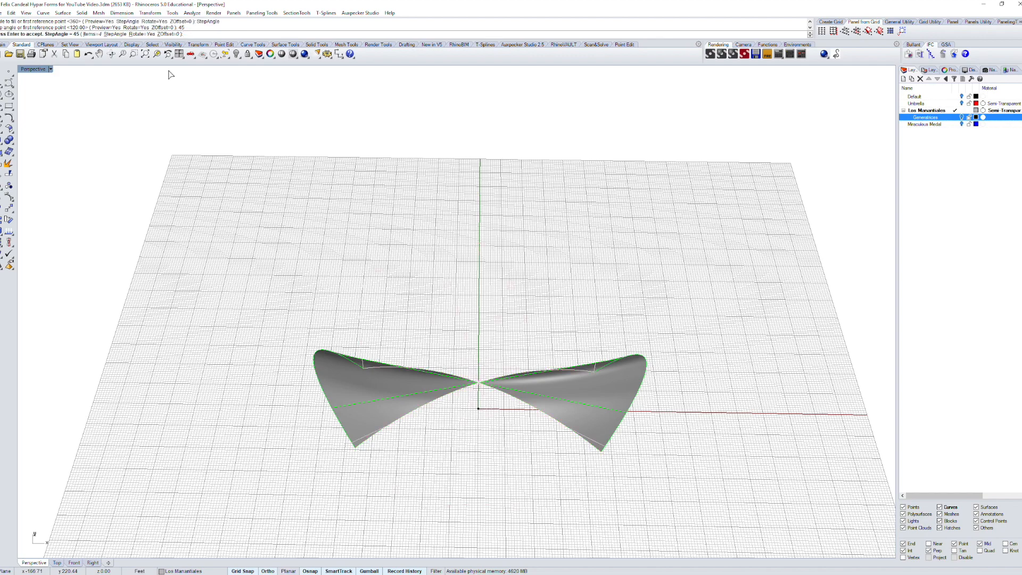
pyautogui.press('Return')
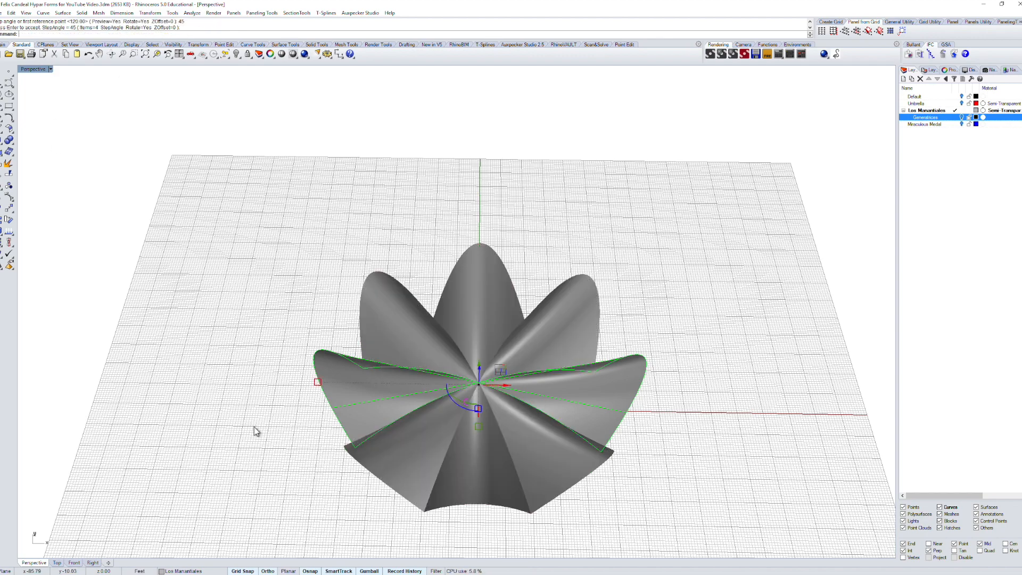
# Step: Join all the arrayed shell surfaces into one polysurface
pyautogui.moveTo(245, 455); pyautogui.dragTo(376, 479, button='right')
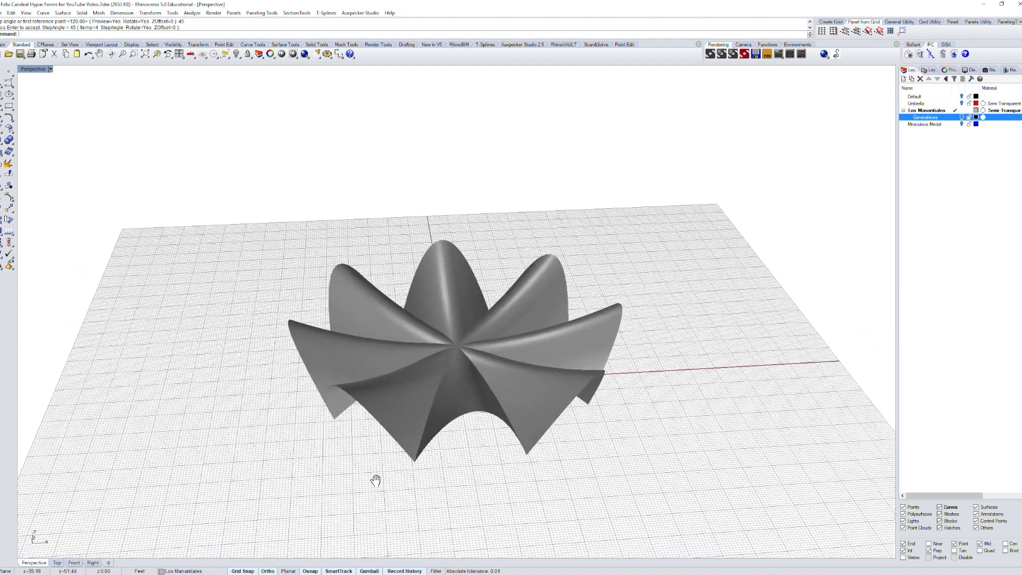
pyautogui.moveTo(647, 515); pyautogui.dragTo(163, 190)
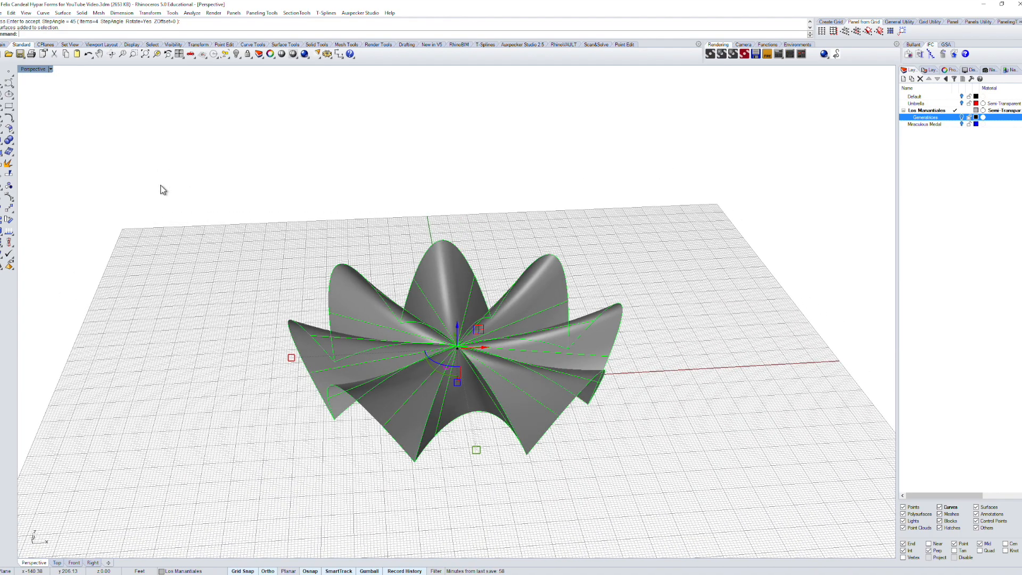
pyautogui.hotkey('ctrl', 'j')
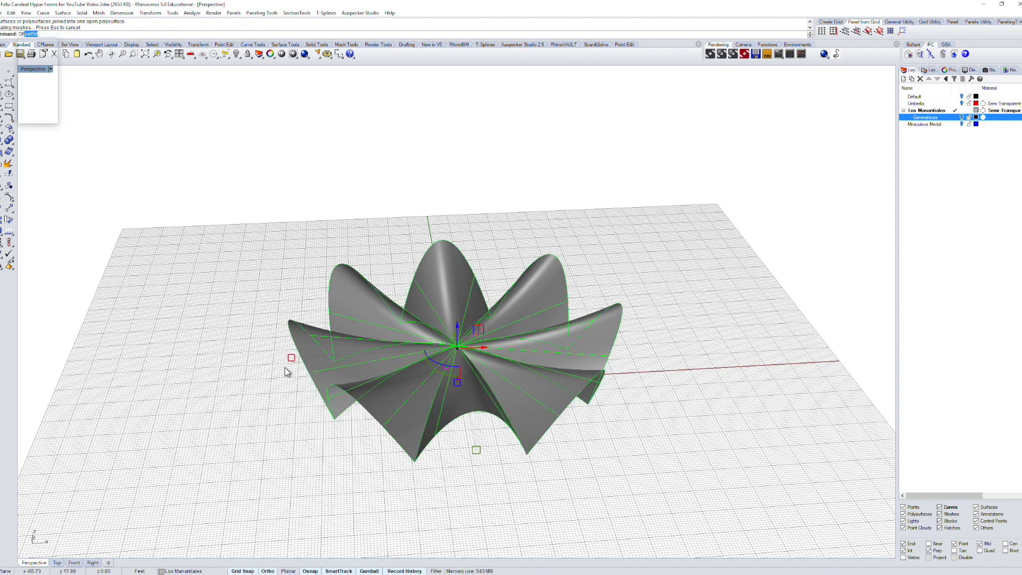
# Step: Offset the joined shell 0.3 ft as a solid, with the offset direction flipped to the underside and the input surfaces deleted
pyautogui.press('Return')
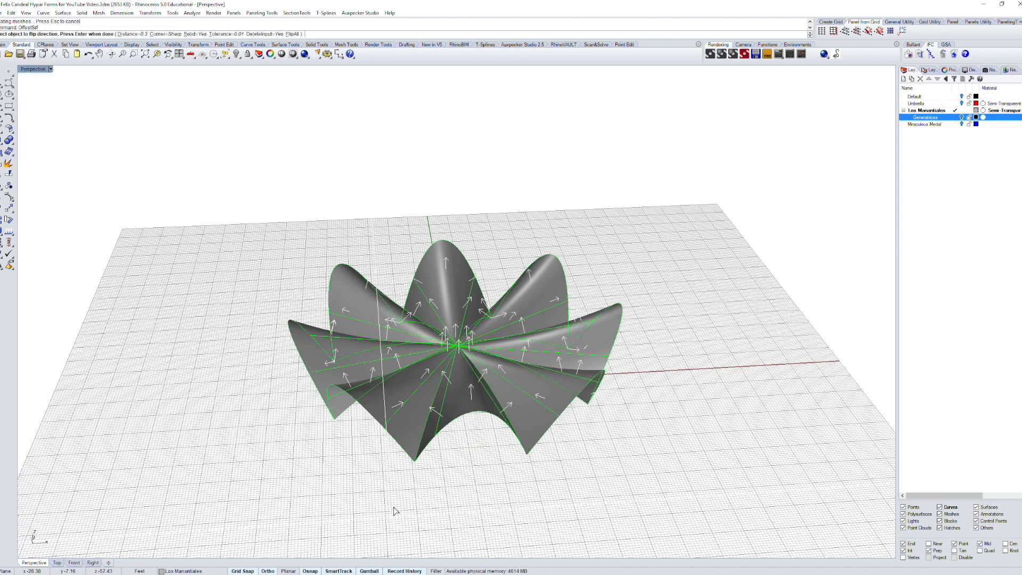
pyautogui.moveTo(394, 506); pyautogui.dragTo(384, 472, button='right')
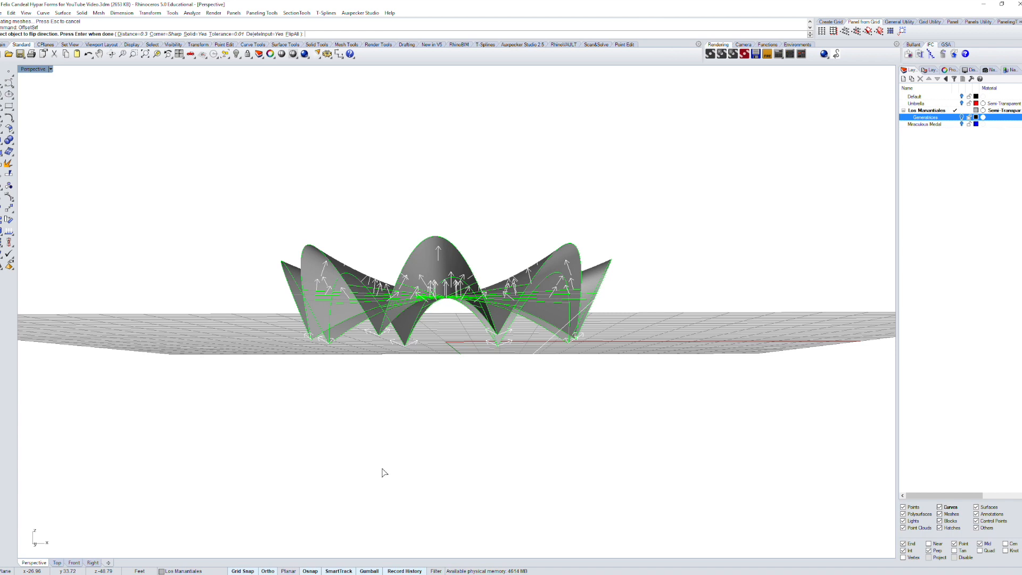
pyautogui.click(326, 314)
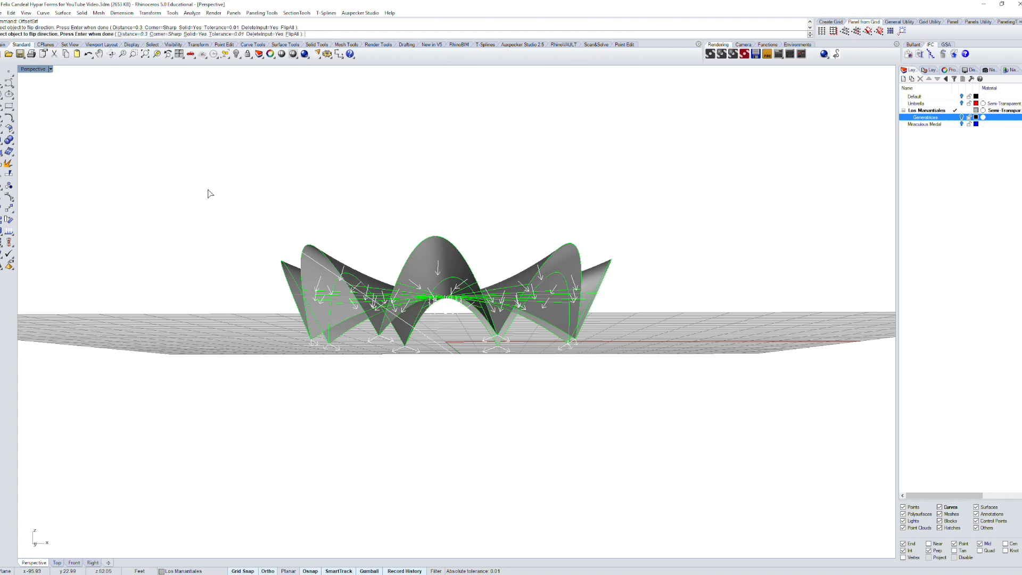
pyautogui.press('Return')
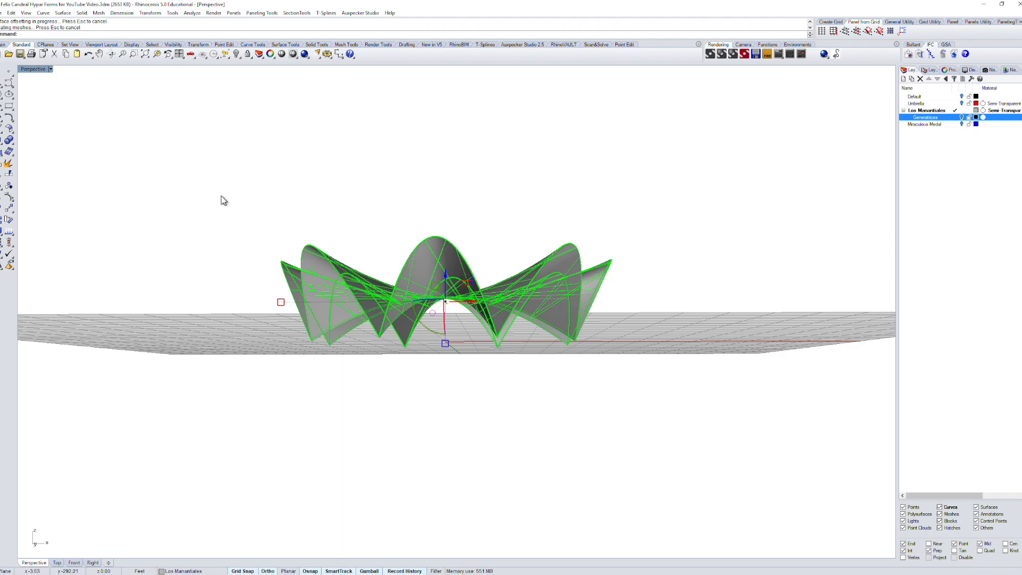
pyautogui.moveTo(235, 204); pyautogui.dragTo(305, 242, button='right')
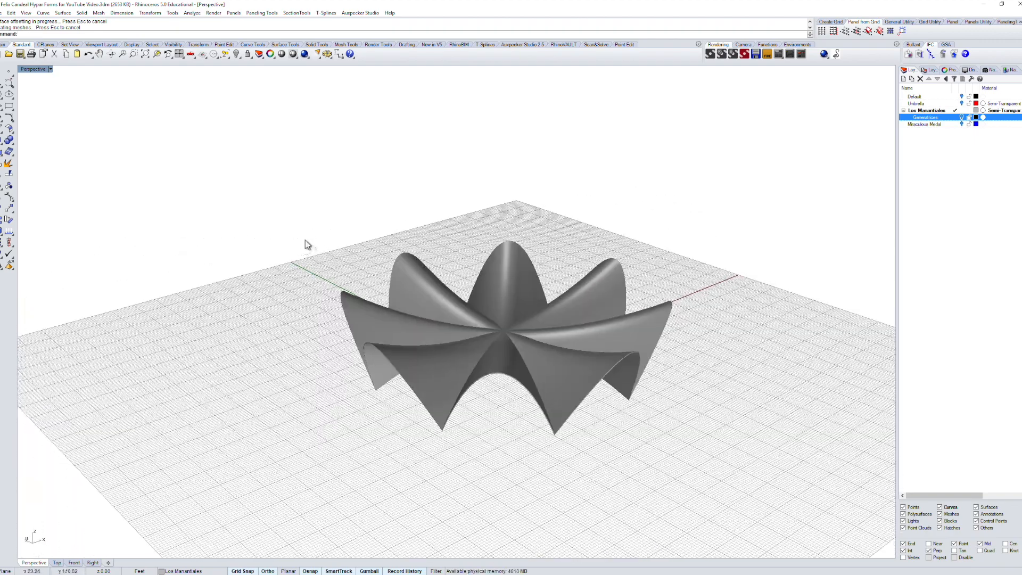
# Step: Show the Generatrices layer and rebuild its untrimmed hypar surface with 40 points and degree 3 in both U and V
pyautogui.click(962, 117)
pyautogui.click(962, 118)
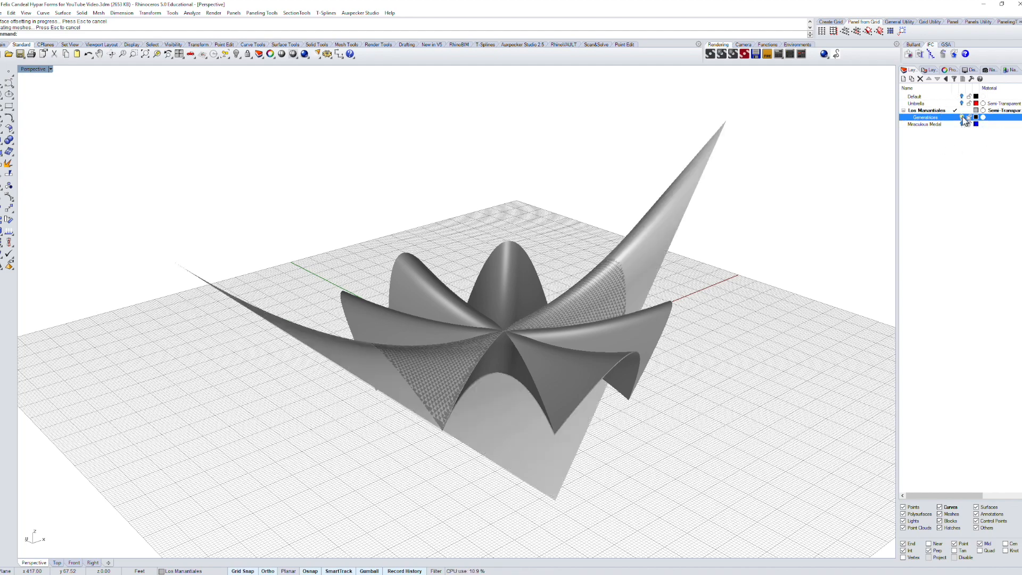
pyautogui.moveTo(815, 217); pyautogui.dragTo(668, 283, button='right')
pyautogui.click(633, 267)
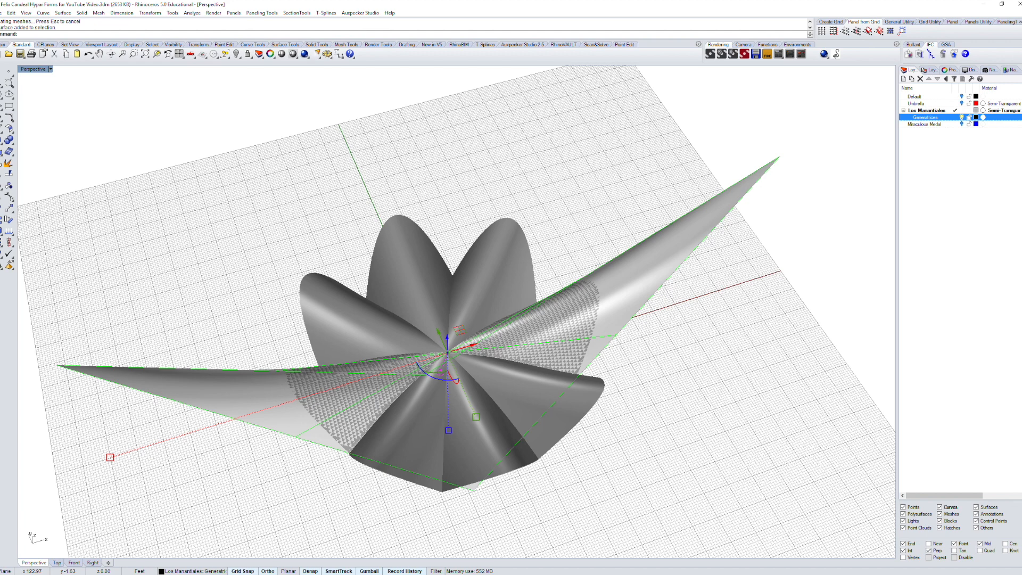
pyautogui.write('rebuild')
pyautogui.press('Return')
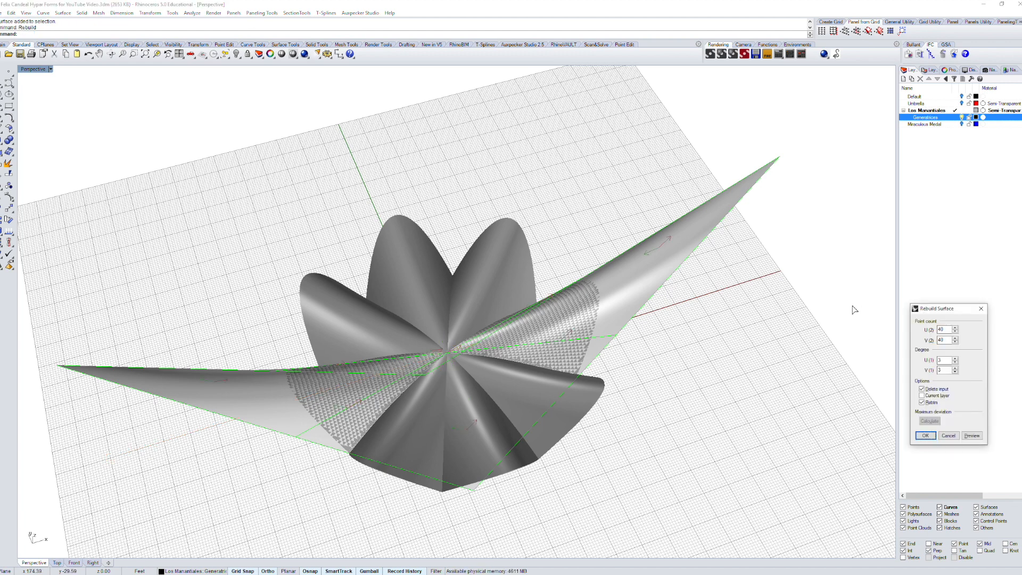
pyautogui.click(972, 436)
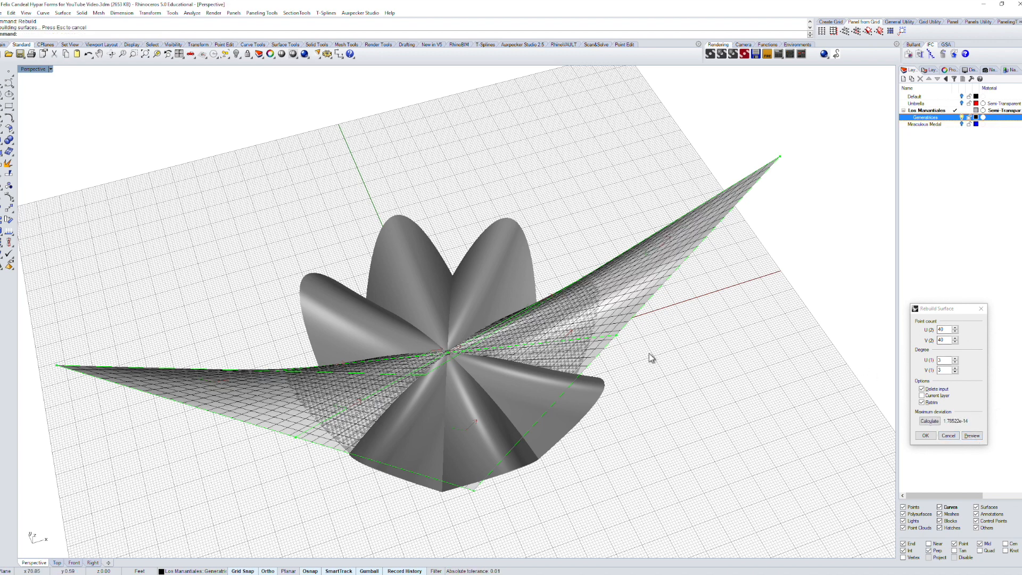
pyautogui.click(926, 435)
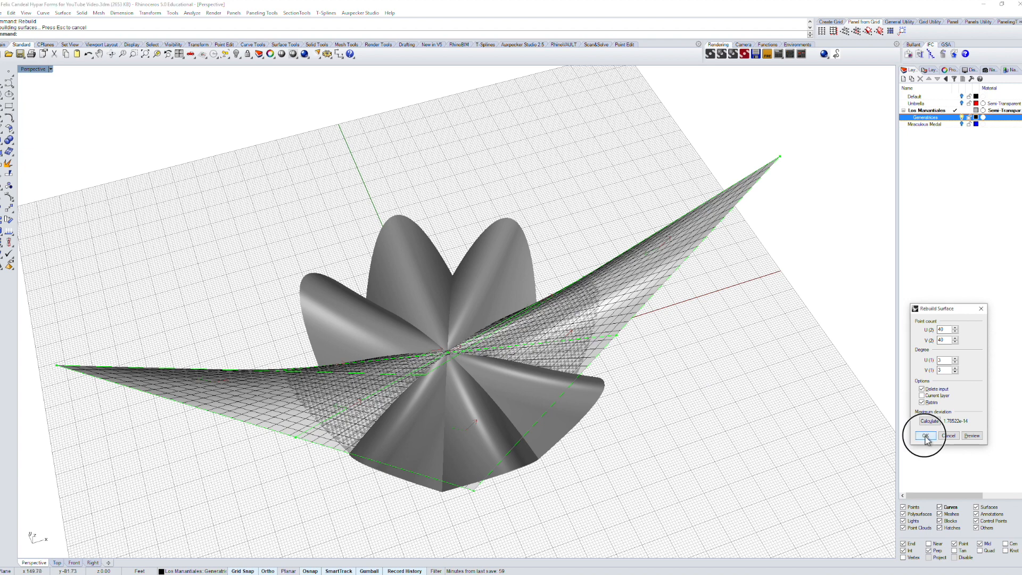
# Step: Extract all isocurves of the rebuilt hypar surface in both directions
pyautogui.click(710, 326)
pyautogui.click(652, 276)
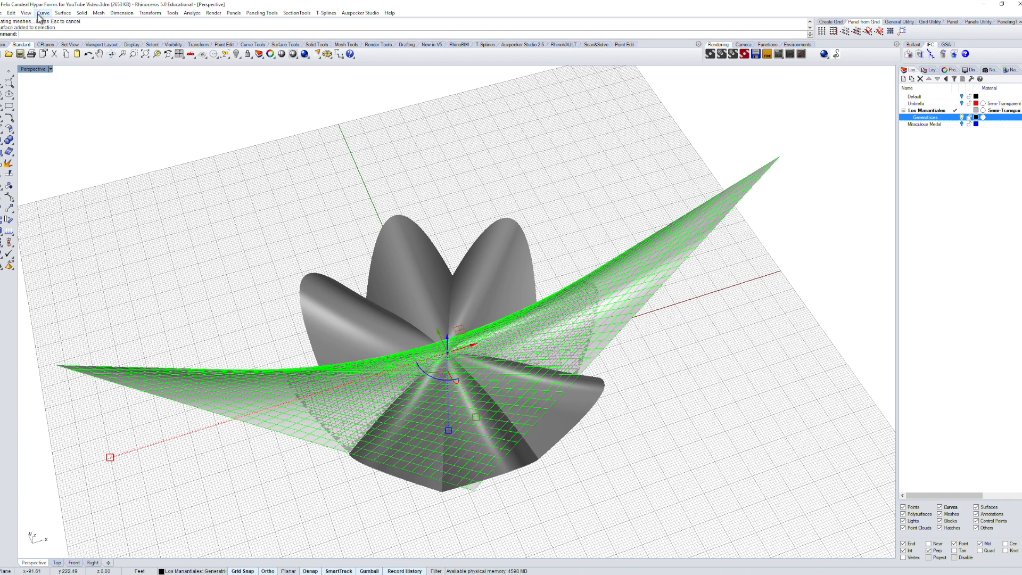
pyautogui.click(41, 14)
pyautogui.moveTo(80, 269)
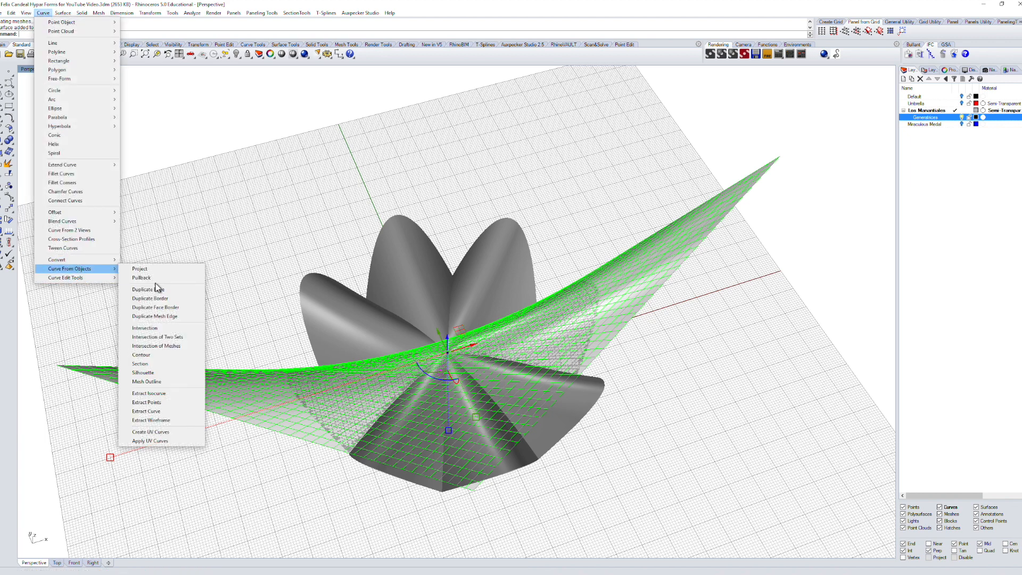
pyautogui.click(160, 393)
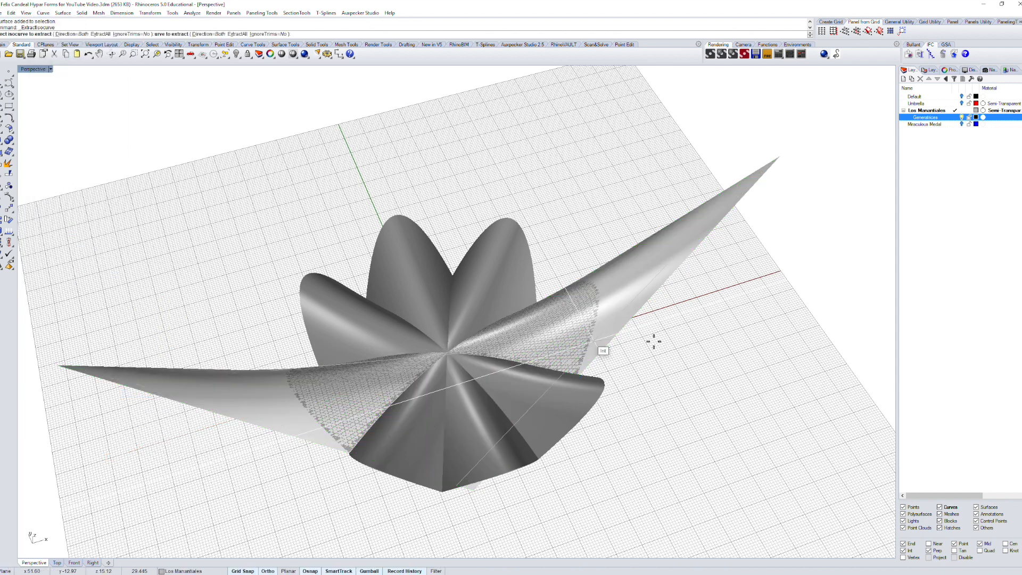
pyautogui.click(77, 34)
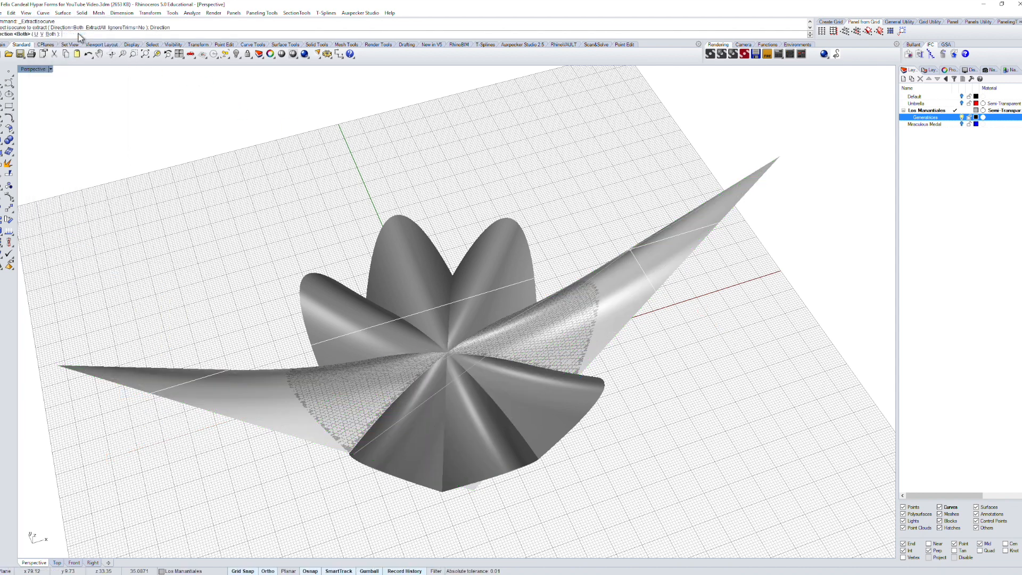
pyautogui.click(51, 35)
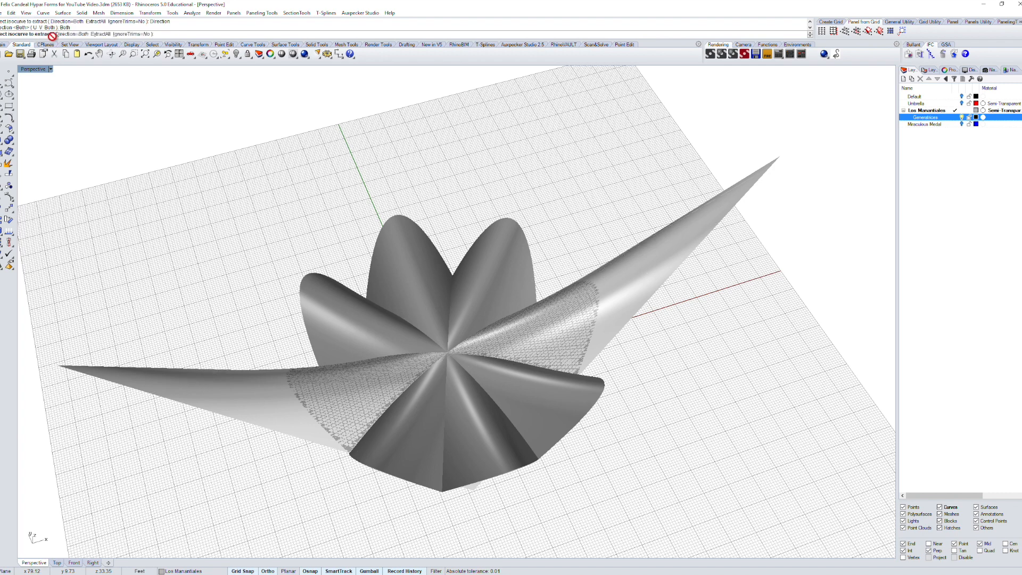
pyautogui.click(100, 35)
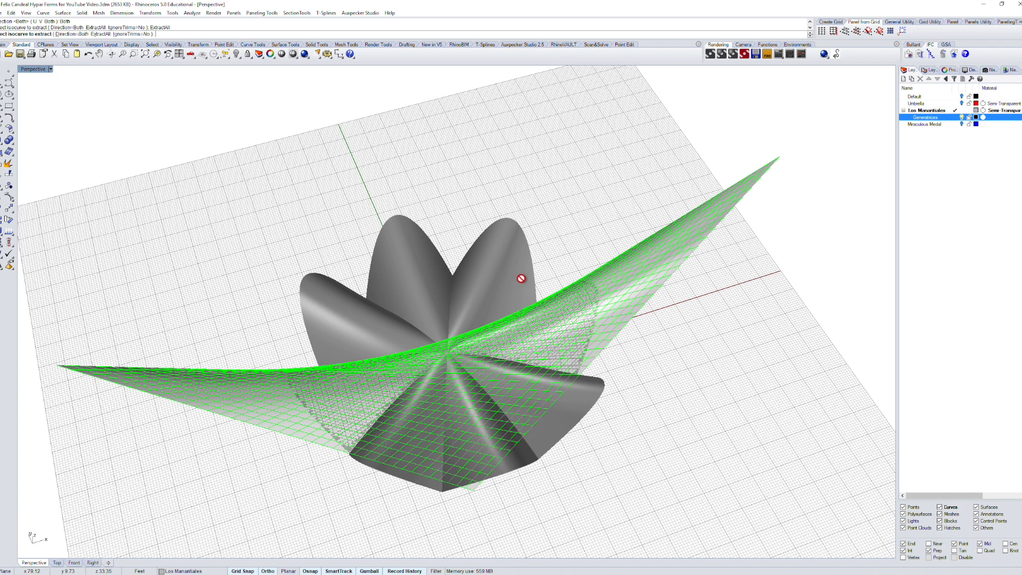
pyautogui.press('Return')
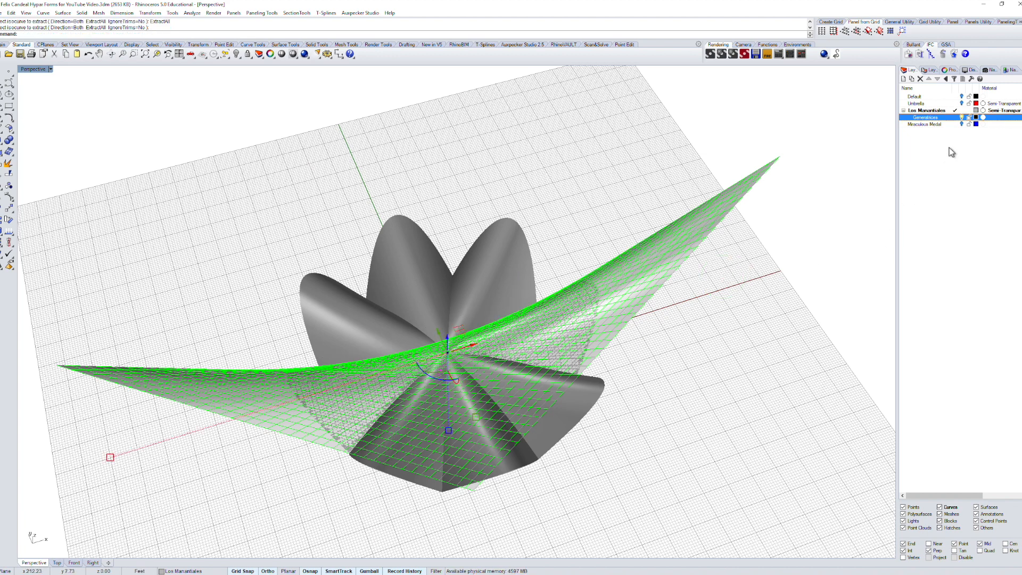
# Step: Set the Generatrices layer's colour to Red
pyautogui.click(976, 117)
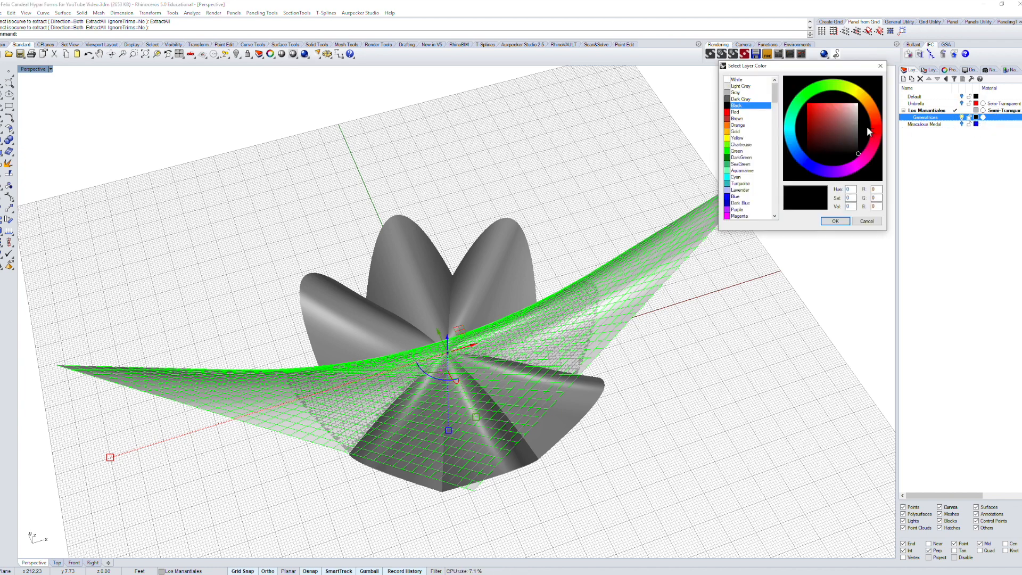
pyautogui.click(735, 112)
pyautogui.click(836, 221)
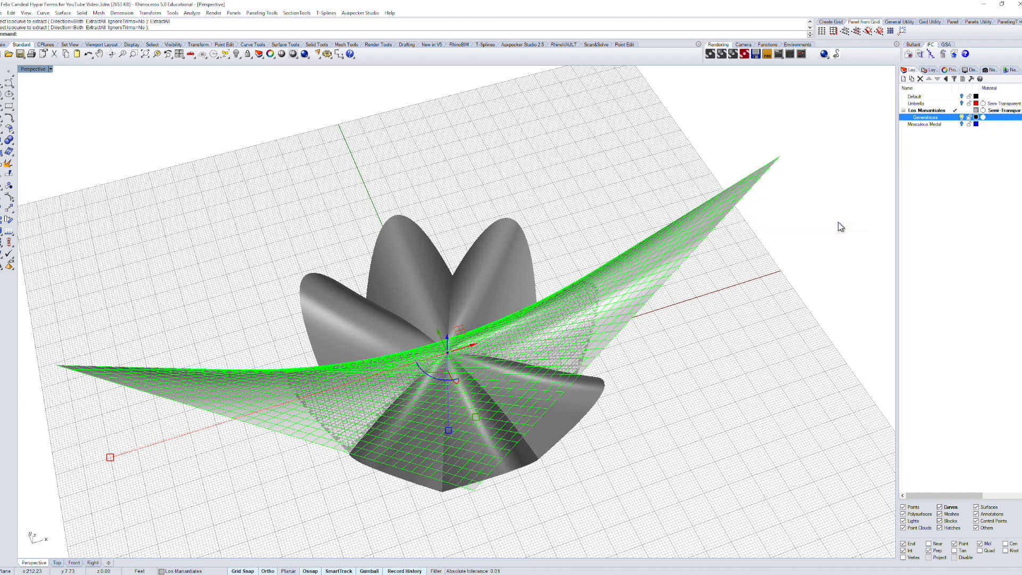
# Step: Delete the untrimmed hypar surface, keeping its extracted isocurves
pyautogui.scroll(5, 700, 270)
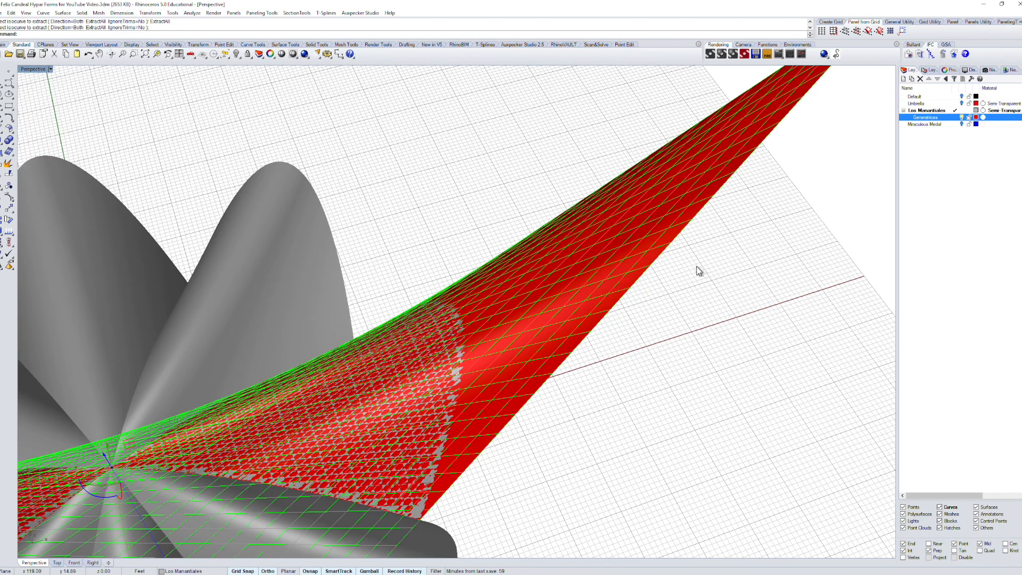
pyautogui.scroll(3, 698, 267)
pyautogui.click(698, 266)
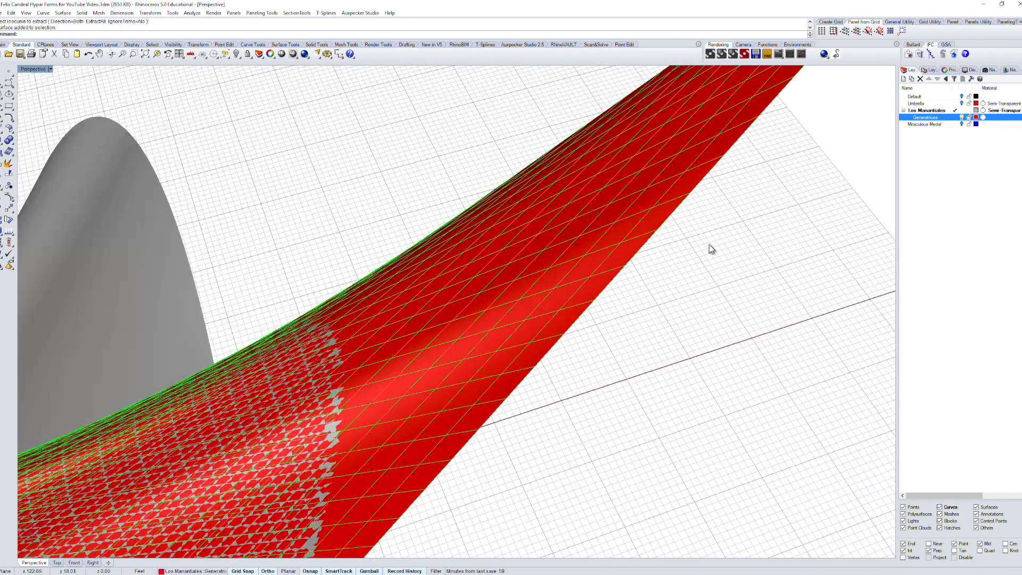
pyautogui.press('Delete')
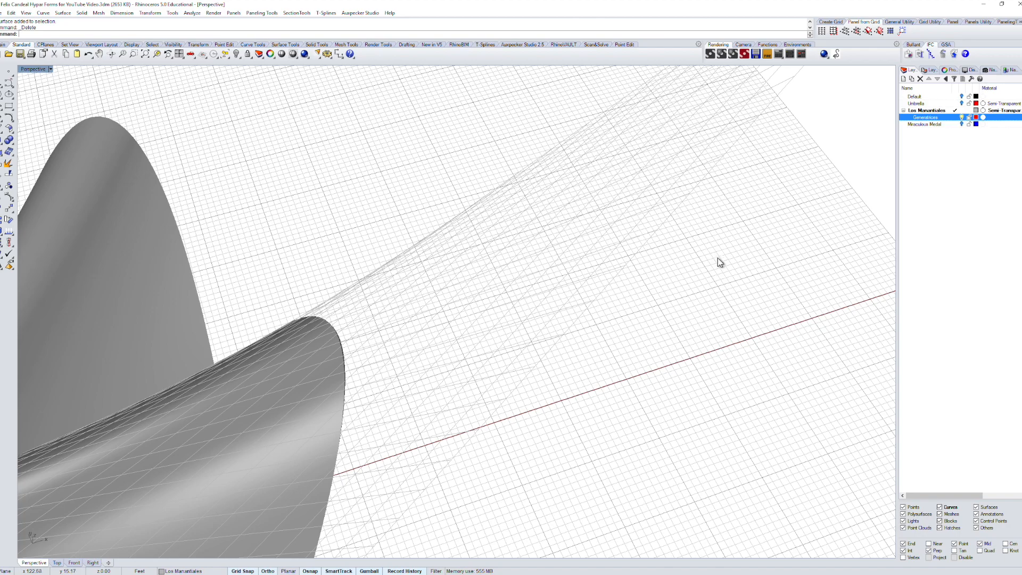
# Step: Limit selection to curves only, select all the extracted isocurves and assign them to the Generatrices layer
pyautogui.scroll(-10, 673, 305)
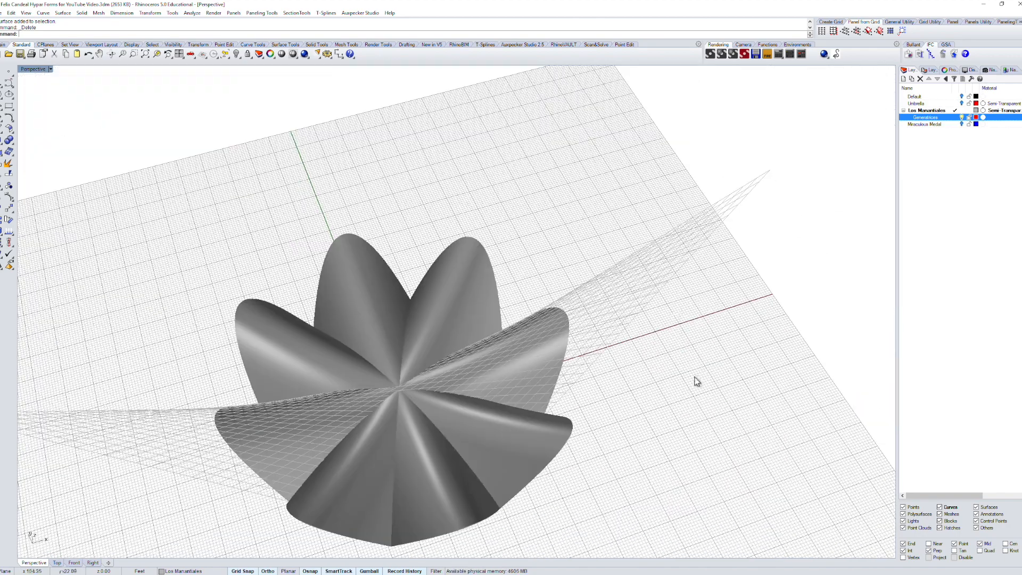
pyautogui.scroll(-3, 696, 382)
pyautogui.moveTo(700, 388); pyautogui.dragTo(675, 330, button='right')
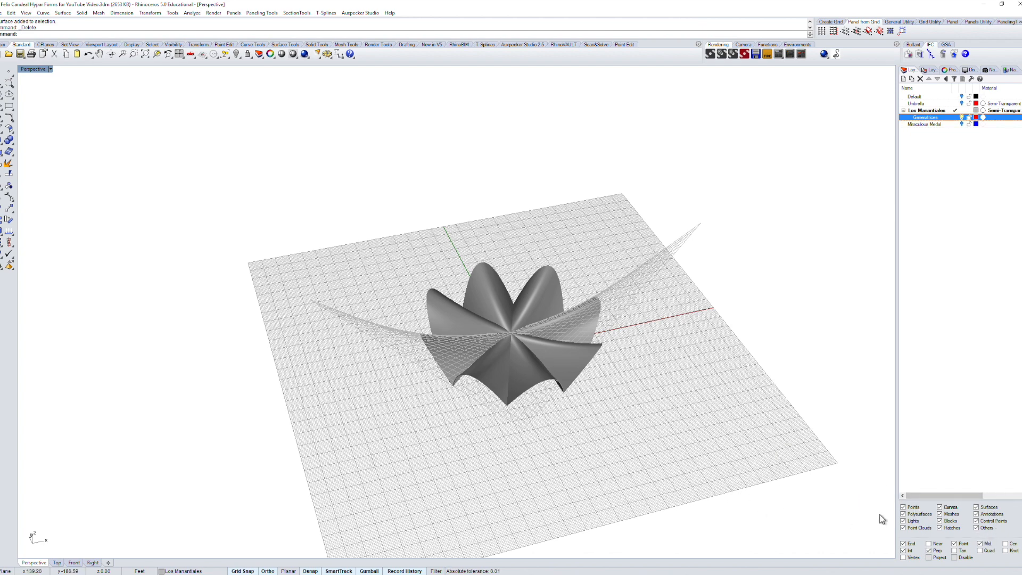
pyautogui.rightClick(942, 510)
pyautogui.moveTo(182, 111); pyautogui.dragTo(707, 488)
pyautogui.click(181, 570)
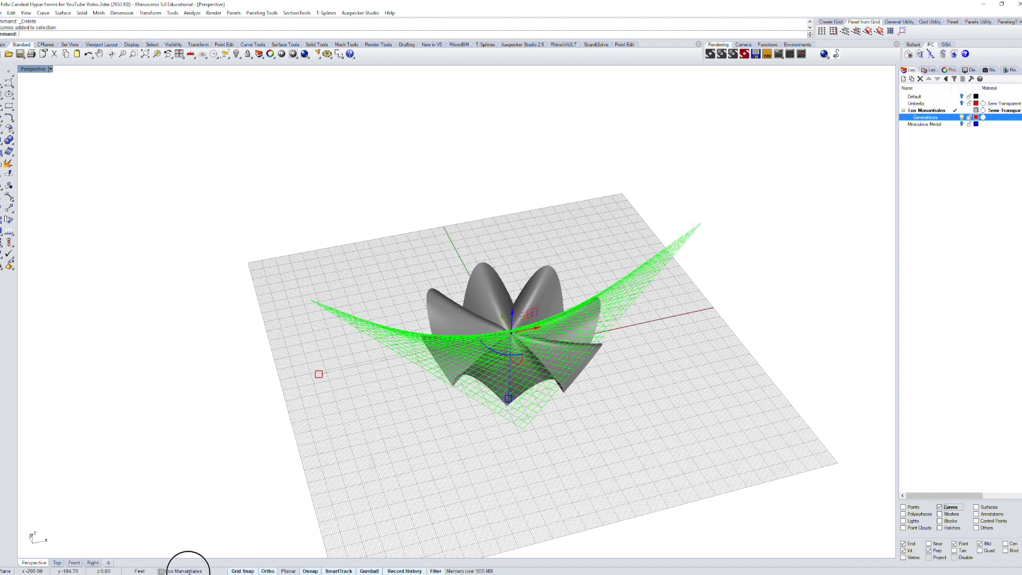
pyautogui.click(197, 555)
# Step: Compare the shell and its red generatrices with the reference drawing 17.jpg, matching the drawing's viewpoint in the Perspective view
pyautogui.moveTo(592, 461); pyautogui.dragTo(621, 453, button='right')
pyautogui.scroll(8, 579, 415)
pyautogui.keyDown('shift'); pyautogui.moveTo(620, 374); pyautogui.dragTo(741, 429, button='right'); pyautogui.keyUp('shift')
pyautogui.press('super')
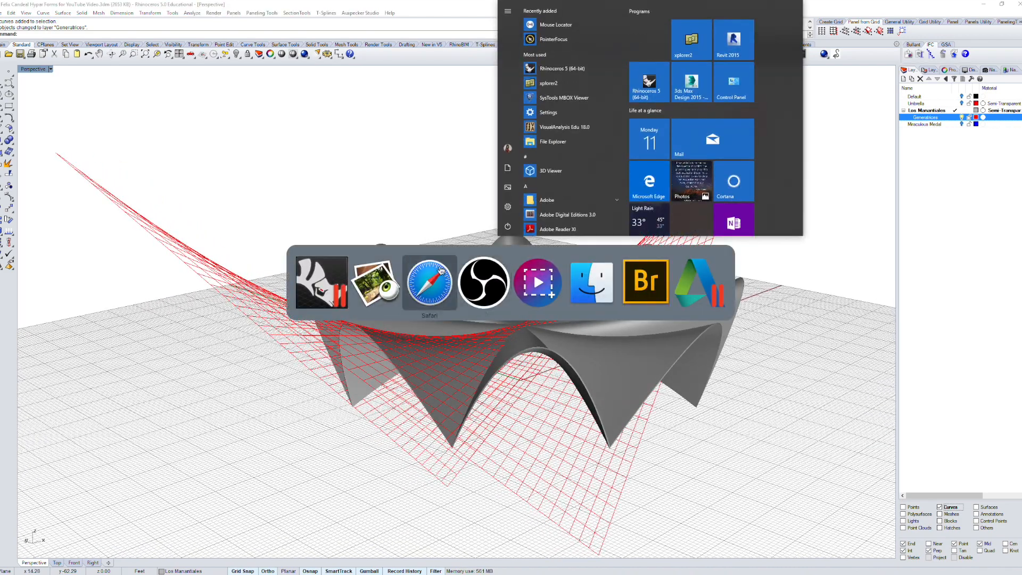
pyautogui.click(380, 286)
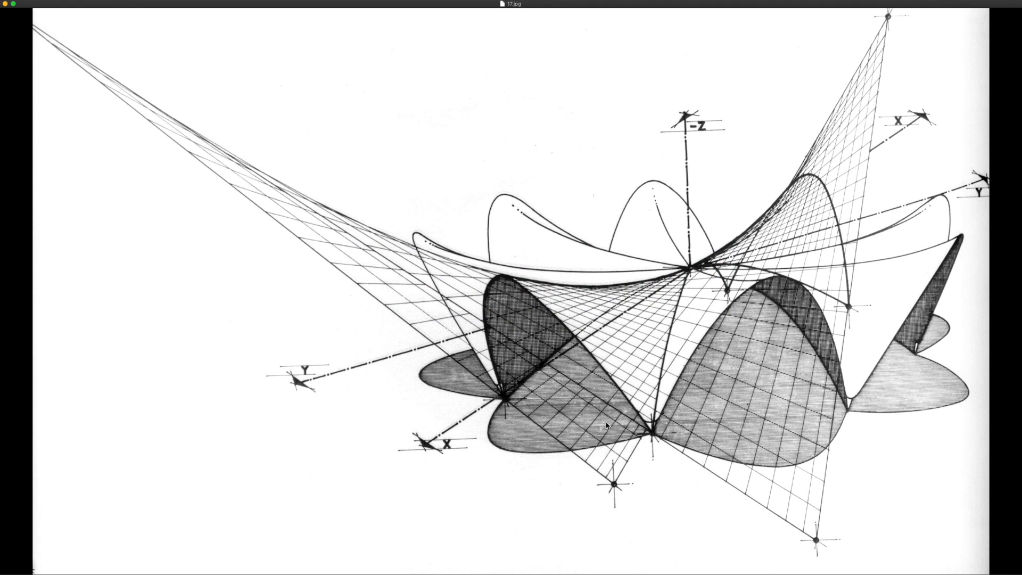
pyautogui.press('super+Tab')
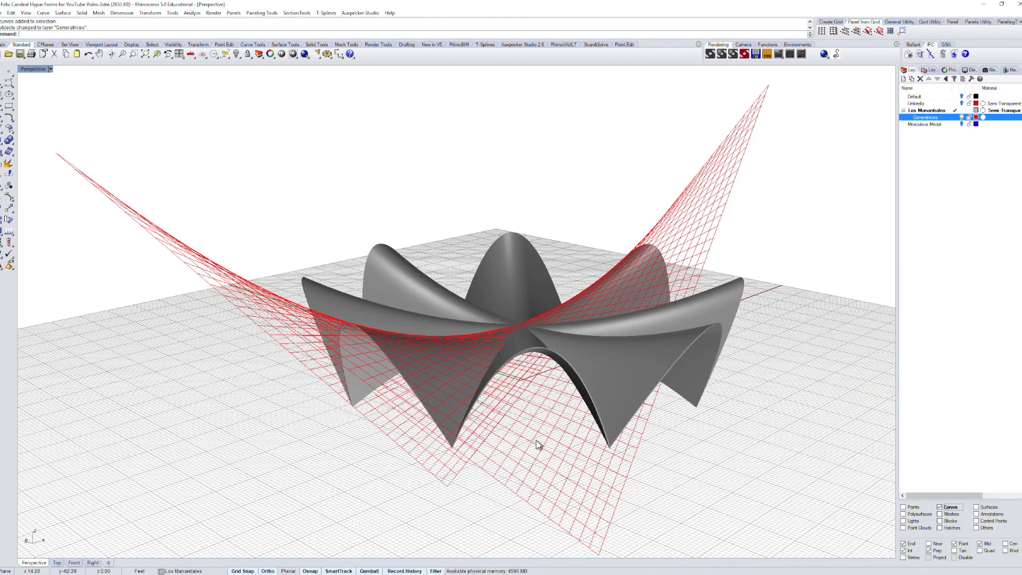
pyautogui.press('super+Tab')
pyautogui.moveTo(743, 445)
pyautogui.mouseDown(button='right')
pyautogui.moveTo(803, 440)
pyautogui.moveTo(744, 435)
pyautogui.moveTo(759, 442)
pyautogui.mouseUp(button='right')
pyautogui.press('super+Tab')
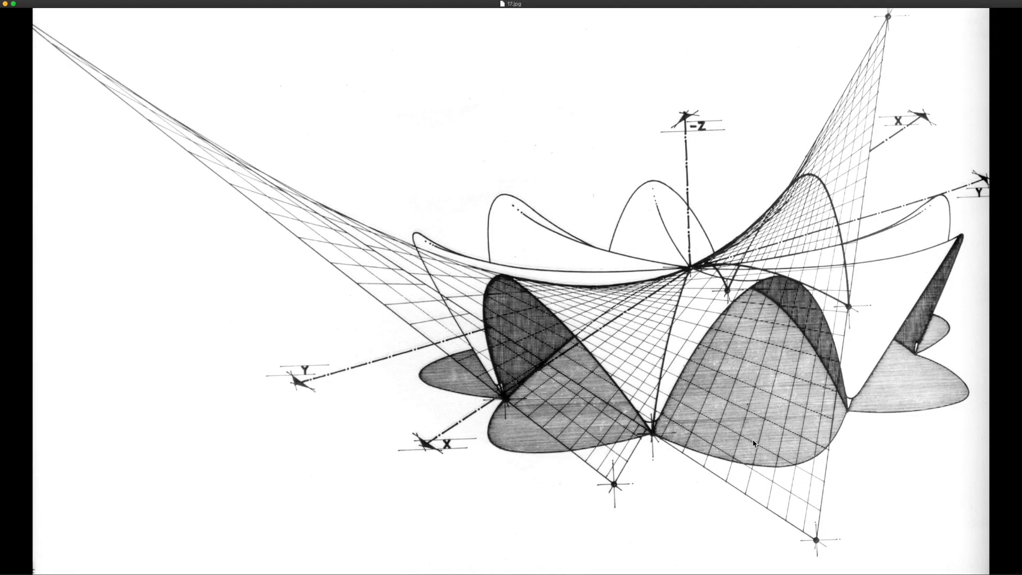
pyautogui.press('super+Tab')
pyautogui.moveTo(752, 445)
pyautogui.mouseDown(button='right')
pyautogui.moveTo(733, 441)
pyautogui.moveTo(744, 440)
pyautogui.mouseUp(button='right')
pyautogui.moveTo(842, 318); pyautogui.dragTo(836, 322, button='right')
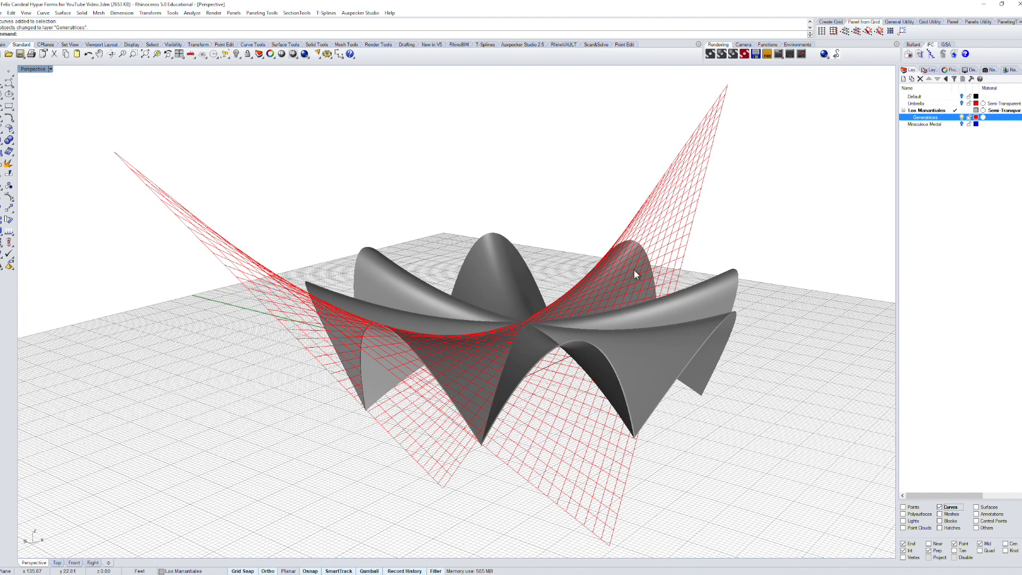
# Step: Switch to Safari and review the Structurae page on the Church of Our Lady of the Miraculous Medal, including its location map
pyautogui.press('super+Tab')
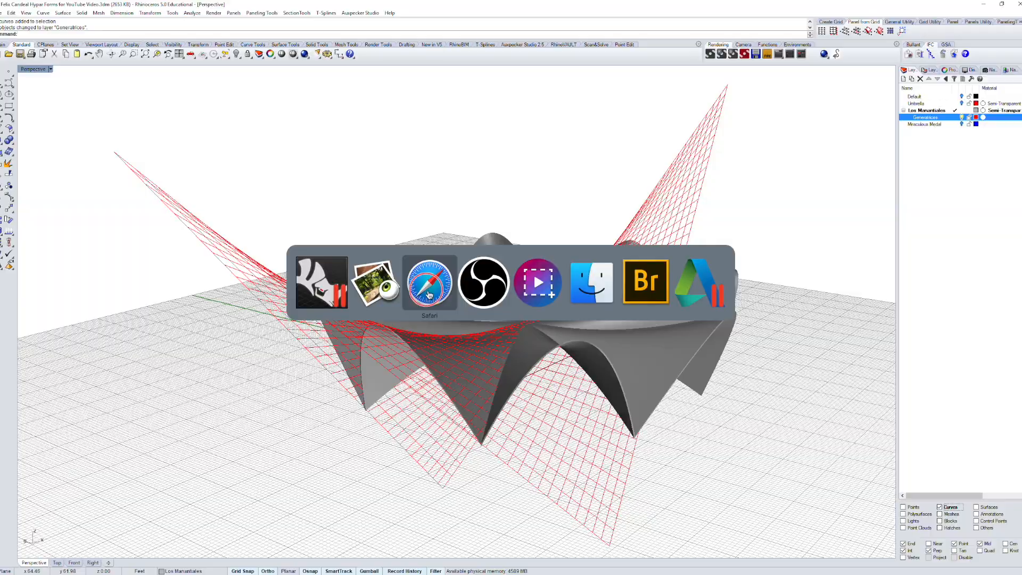
pyautogui.click(429, 294)
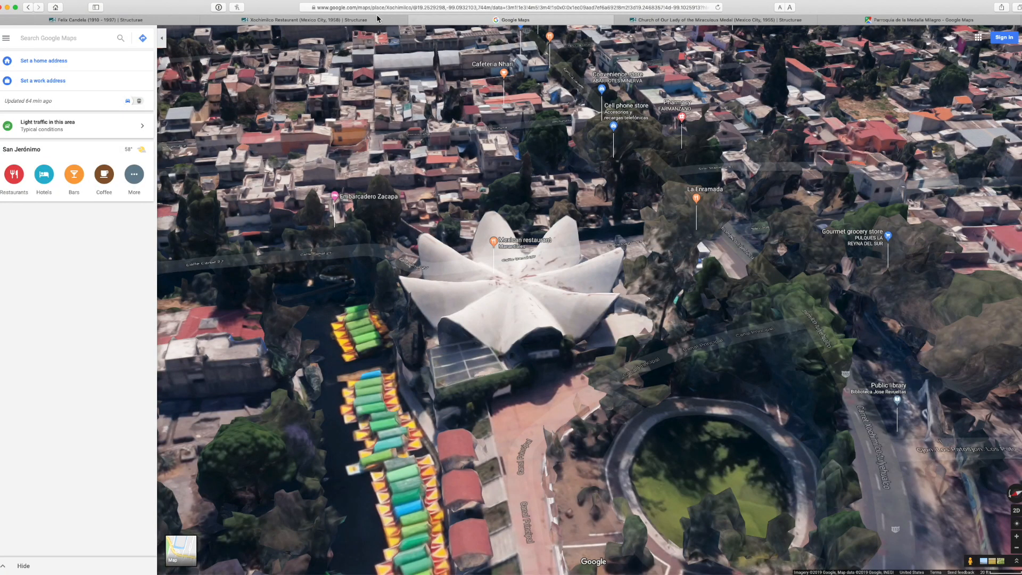
pyautogui.click(678, 21)
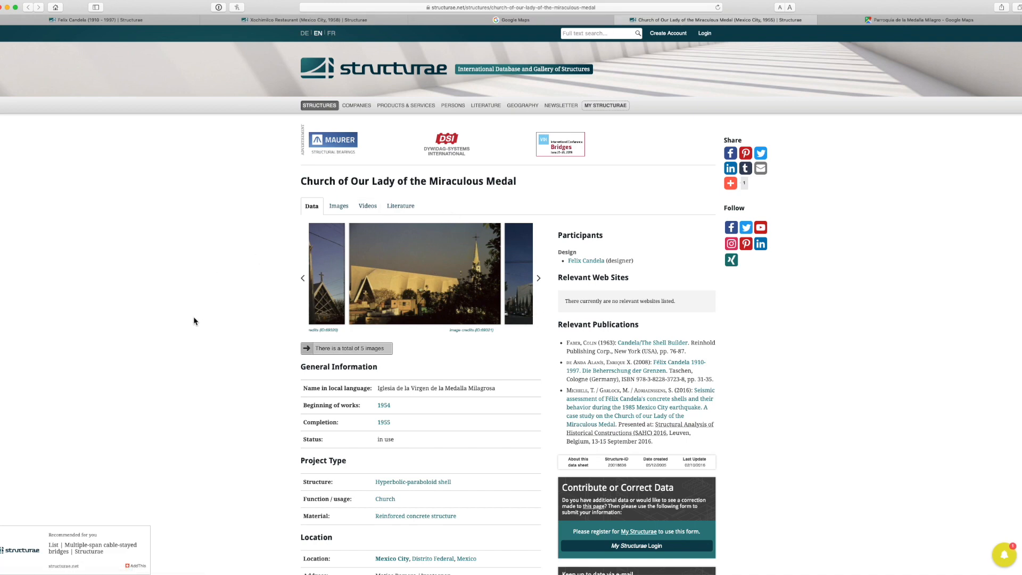
pyautogui.scroll(-5, 193, 316)
pyautogui.scroll(-1, 191, 321)
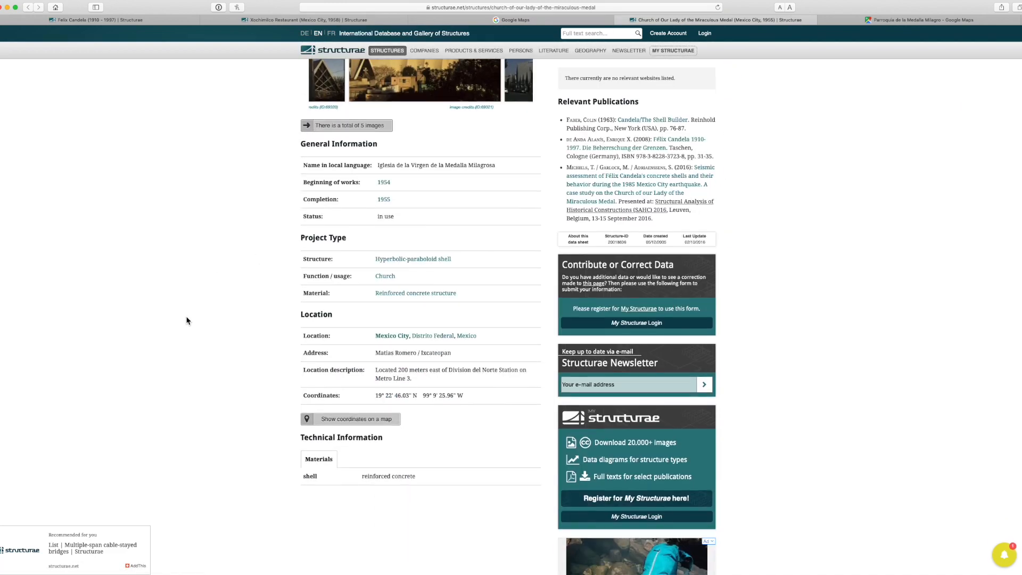
pyautogui.click(307, 424)
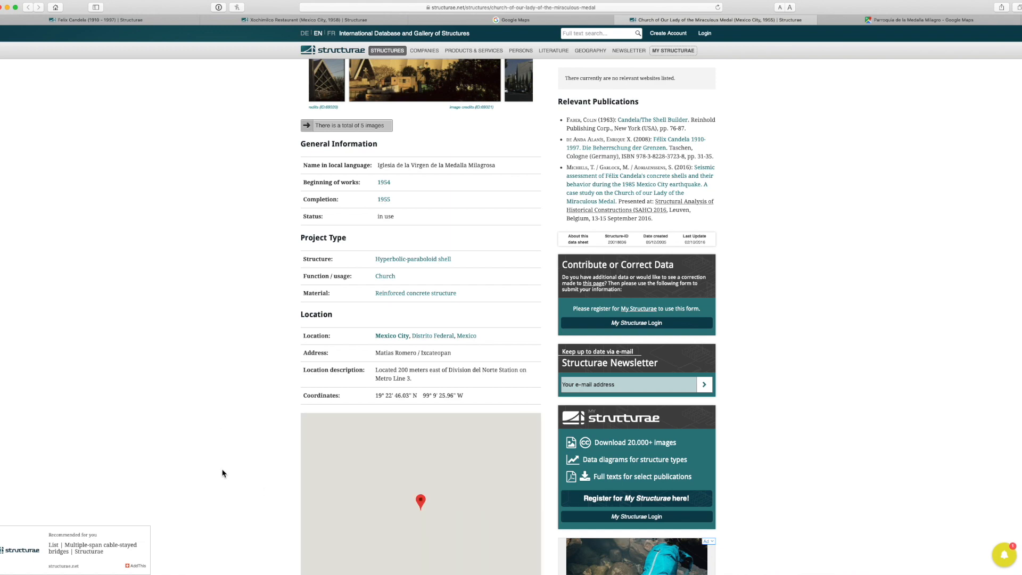
pyautogui.scroll(-3, 248, 472)
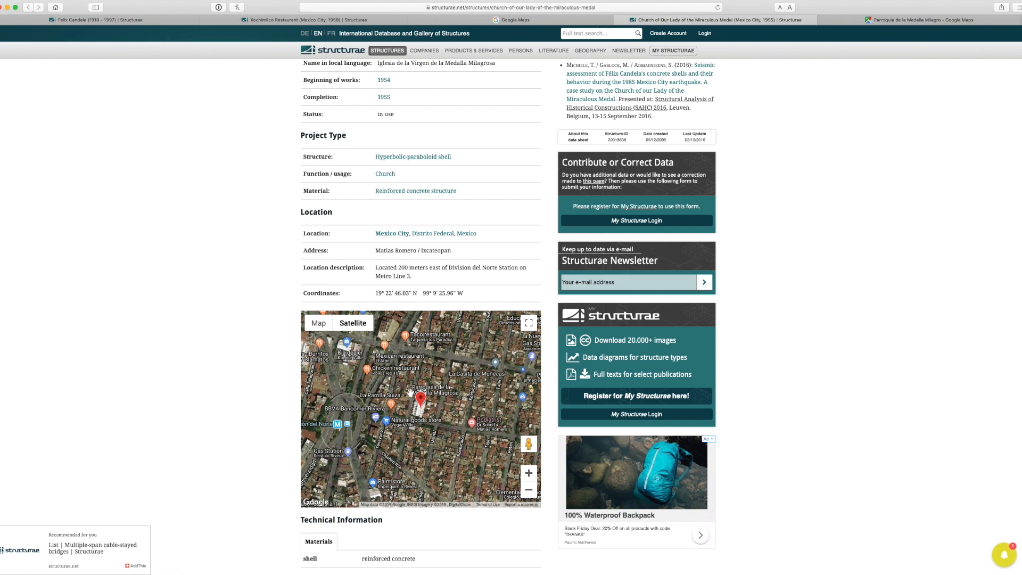
# Step: Examine the Parroquia de la Medalla Milagro's roof in Google Maps, using a tilted and rotated 3D satellite view
pyautogui.click(898, 20)
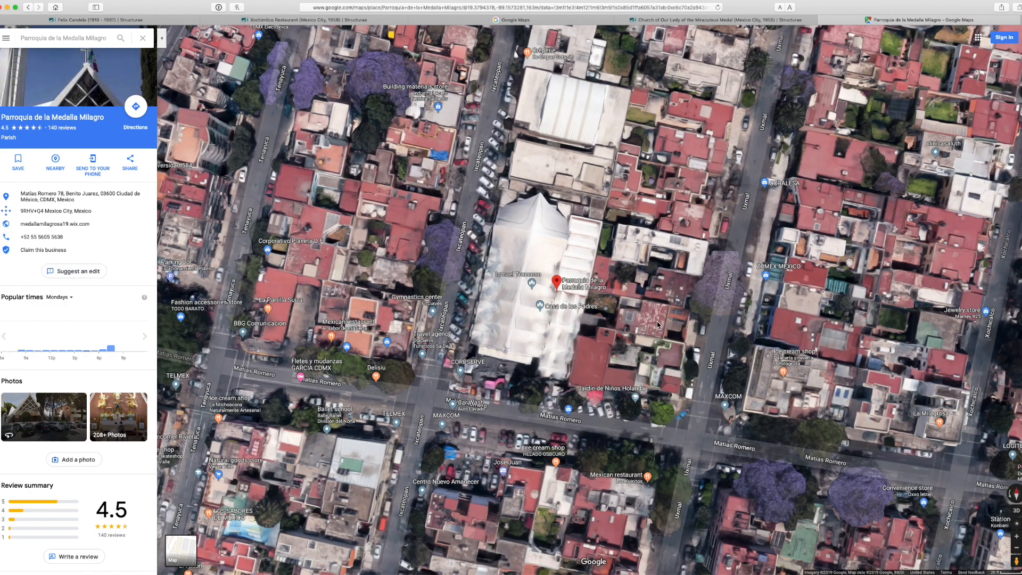
pyautogui.scroll(3, 658, 324)
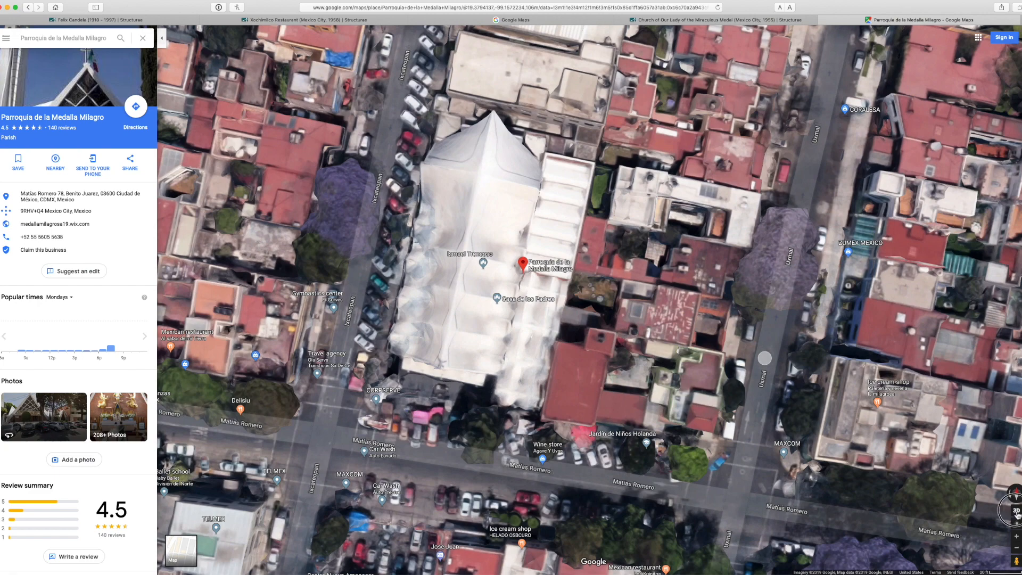
pyautogui.click(1015, 509)
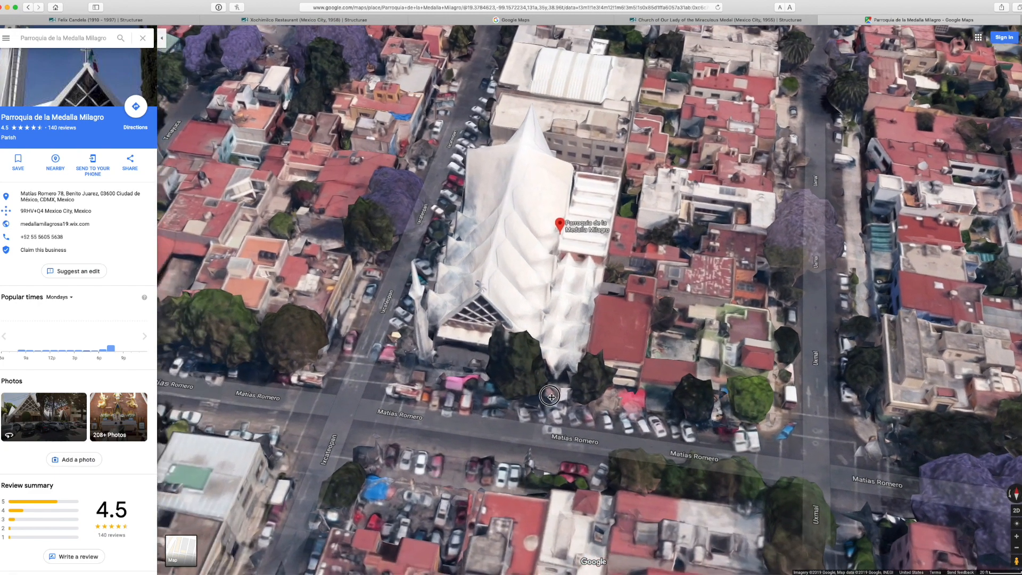
pyautogui.keyDown('ctrl'); pyautogui.moveTo(551, 397); pyautogui.dragTo(677, 382); pyautogui.keyUp('ctrl')
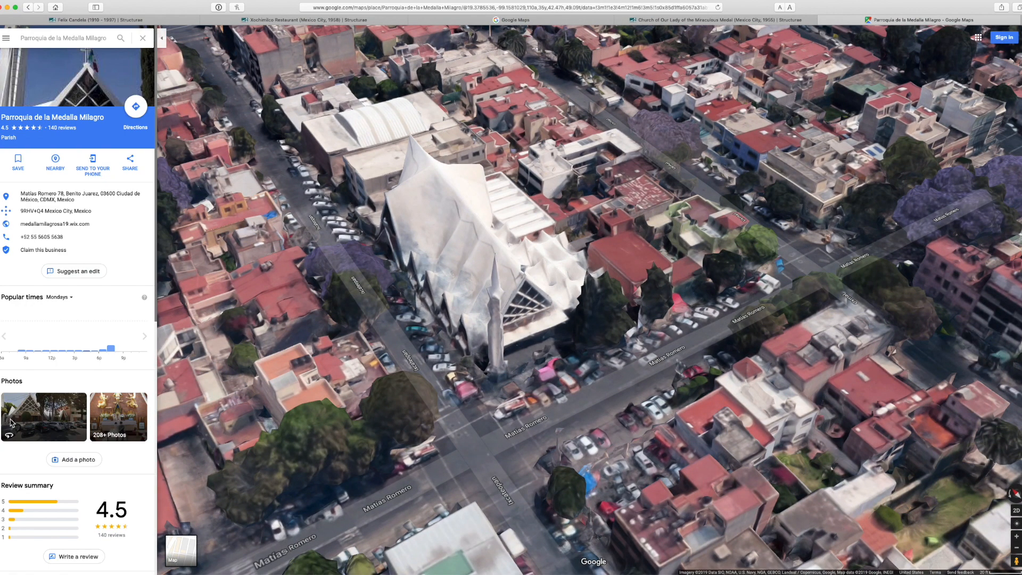
# Step: Examine the church's entrance front, bell tower and folded side facade from the surrounding streets in Street View
pyautogui.click(48, 420)
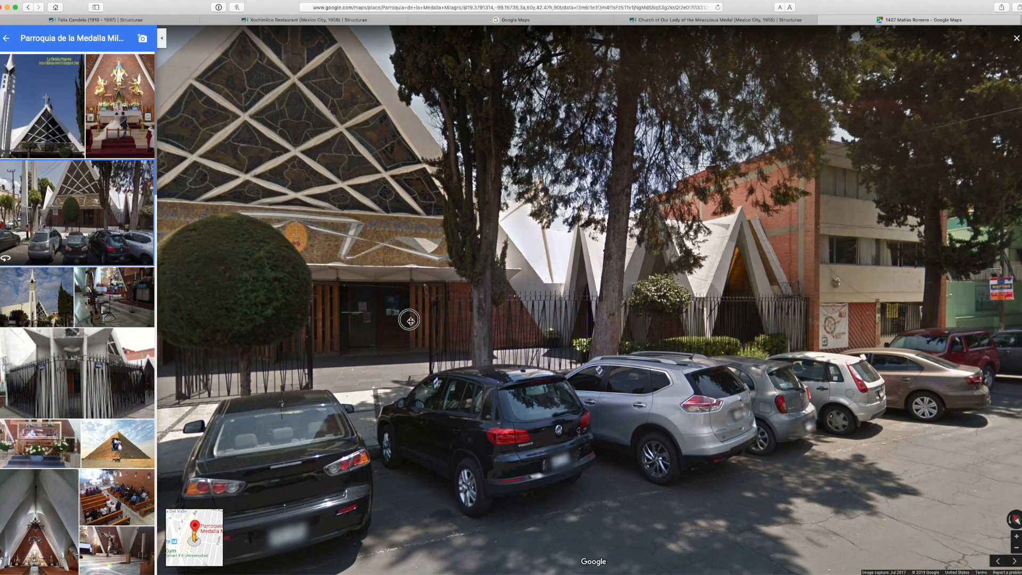
pyautogui.moveTo(411, 321); pyautogui.dragTo(740, 355)
pyautogui.moveTo(578, 426); pyautogui.dragTo(841, 423)
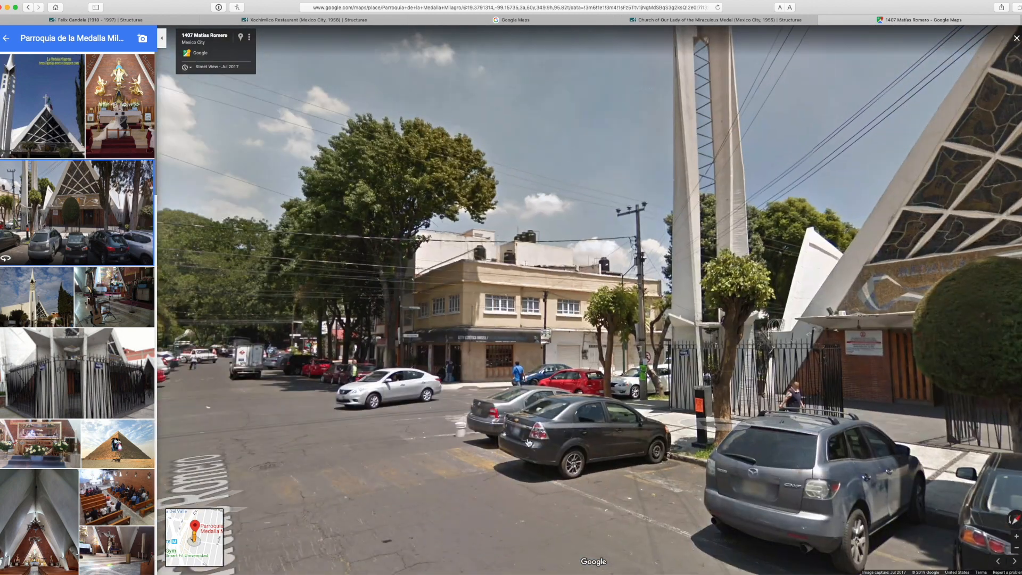
pyautogui.click(480, 418)
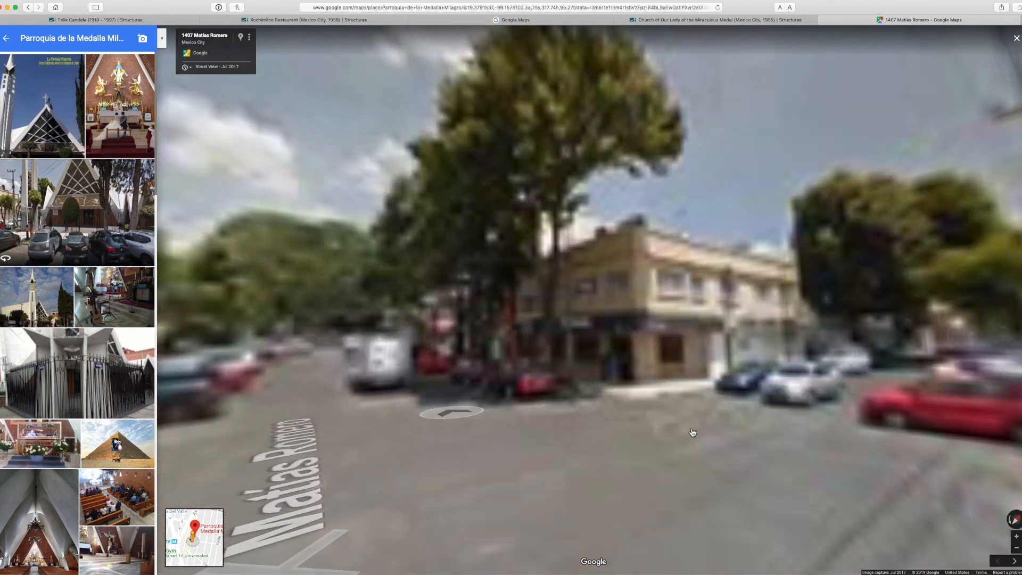
pyautogui.moveTo(693, 432); pyautogui.dragTo(387, 486)
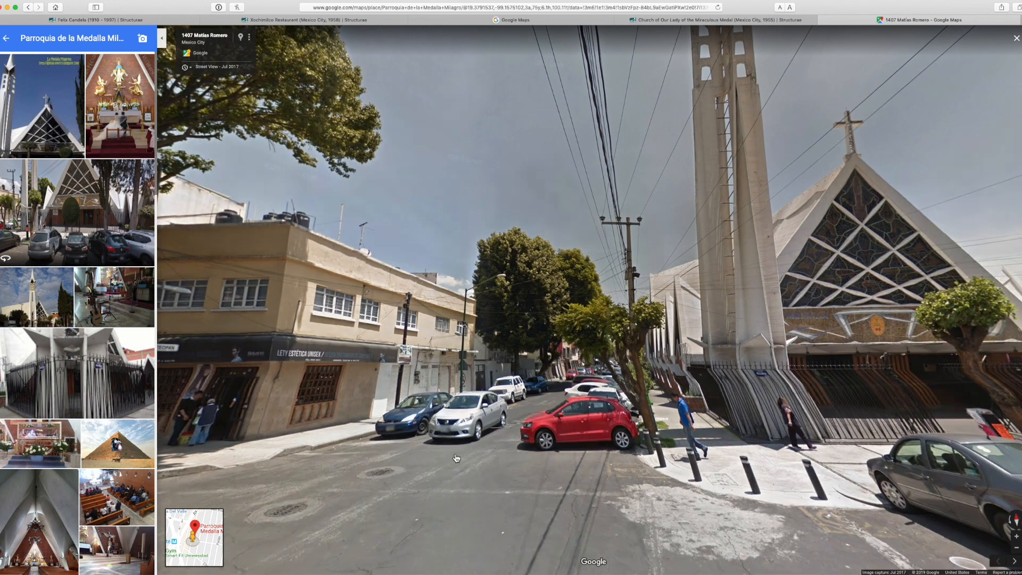
pyautogui.click(468, 456)
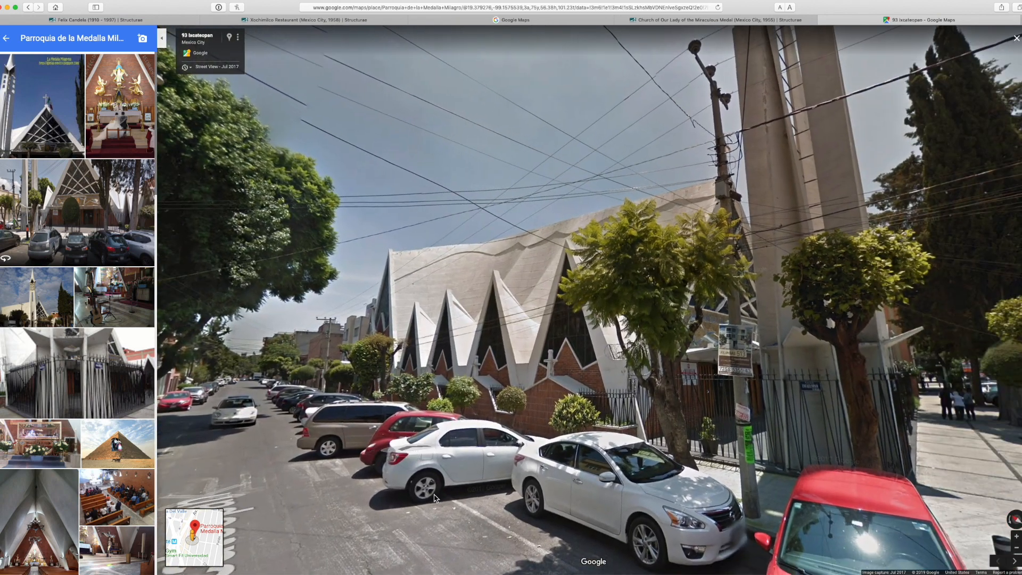
# Step: Turn the Street View toward the church's roofline along the street, and open the gallery photo of the central nave
pyautogui.moveTo(472, 453); pyautogui.dragTo(678, 477)
pyautogui.click(678, 477)
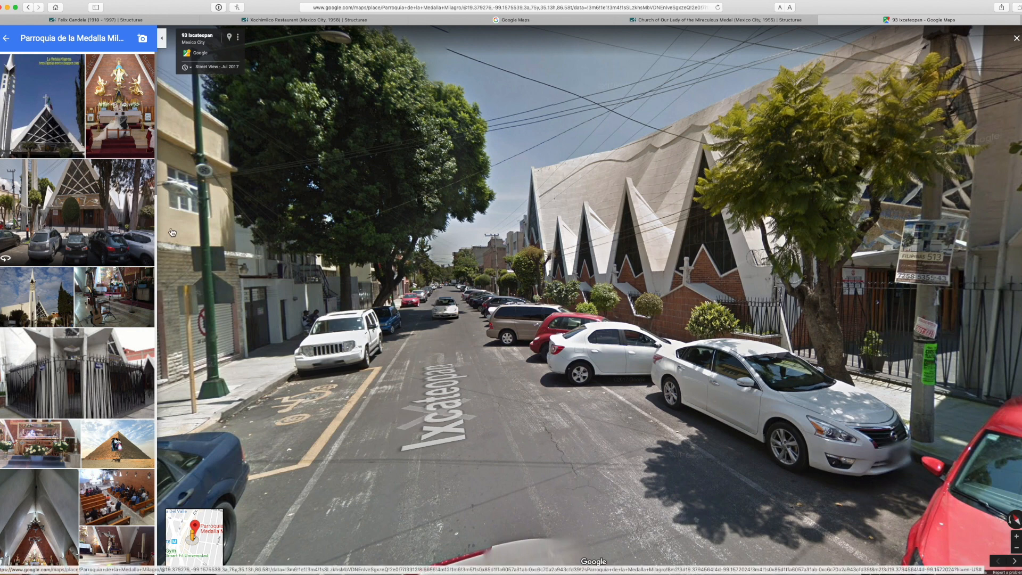
pyautogui.scroll(-5, 107, 335)
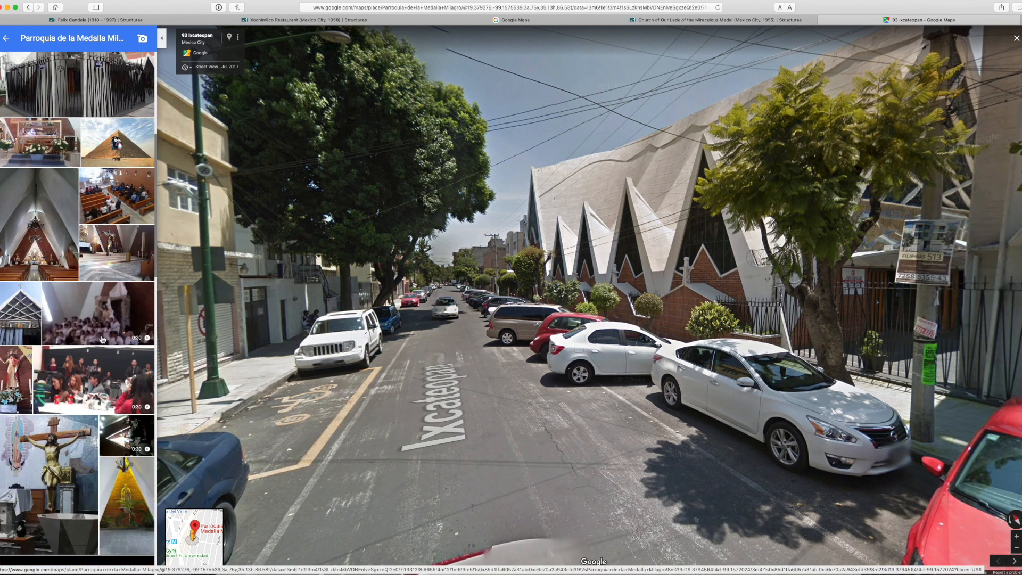
pyautogui.click(47, 260)
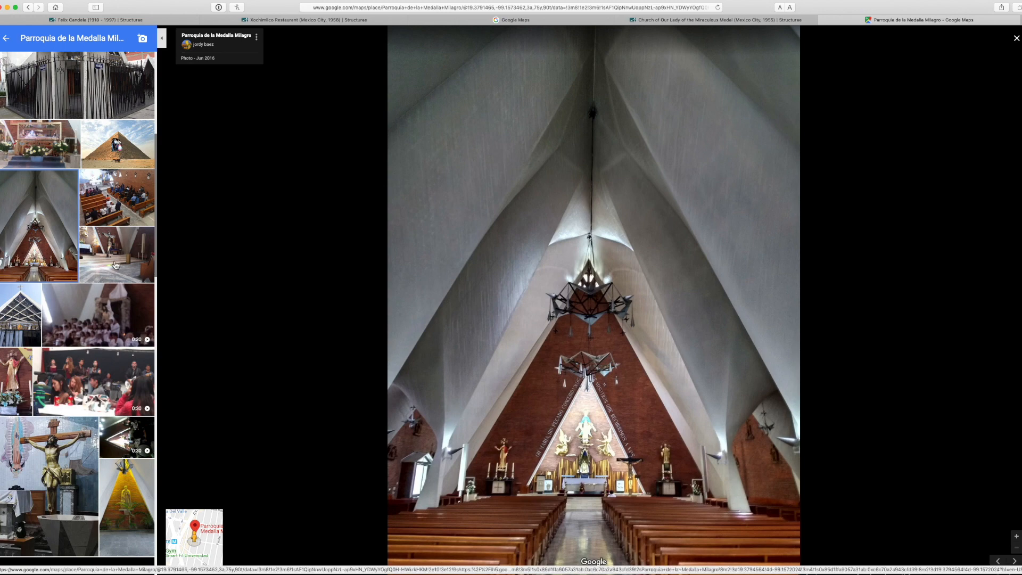
# Step: View the side-aisle vault photo and the altar service video in the church's gallery
pyautogui.scroll(-4, 106, 341)
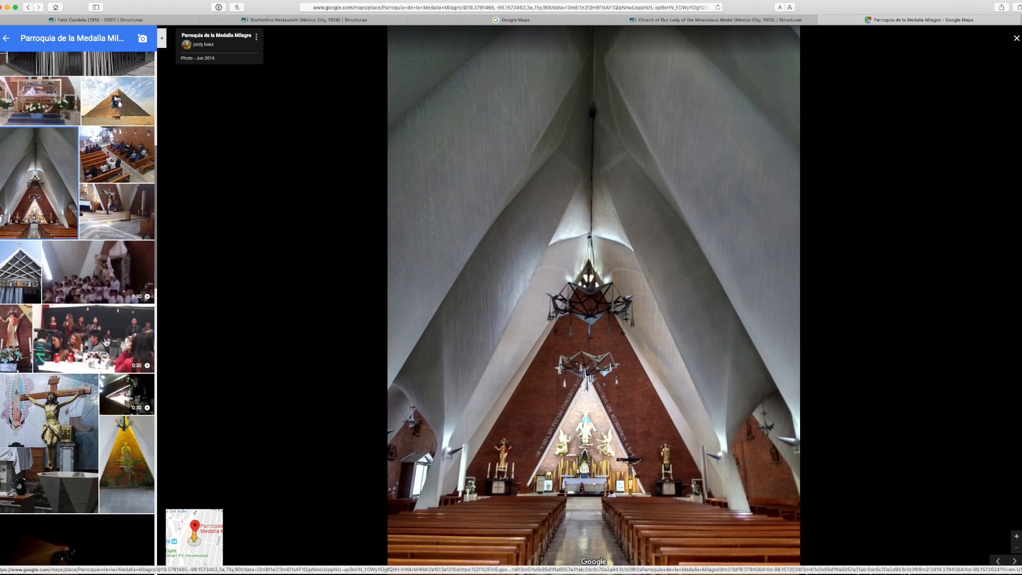
pyautogui.scroll(-1, 106, 341)
pyautogui.scroll(-4, 99, 412)
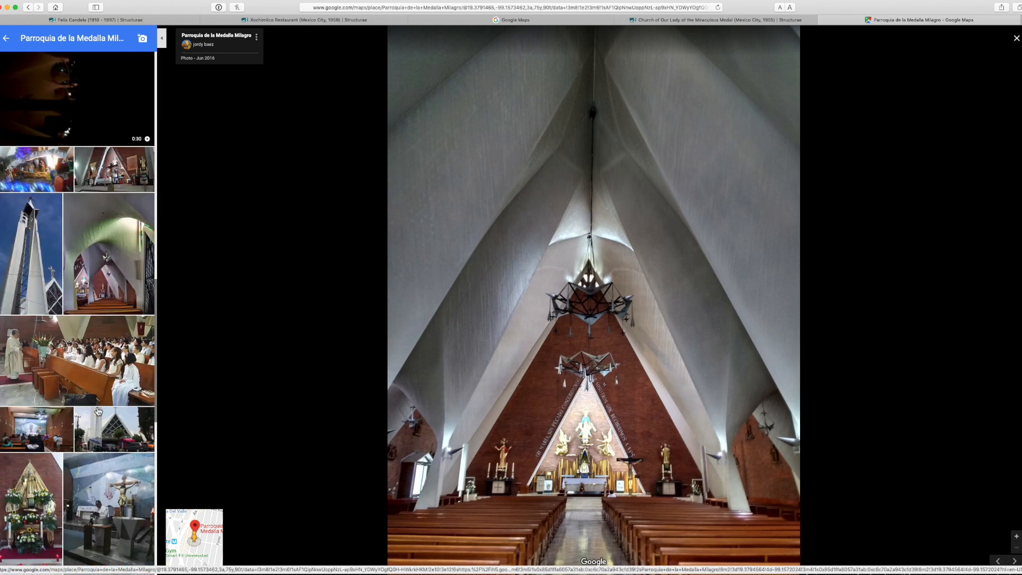
pyautogui.click(120, 287)
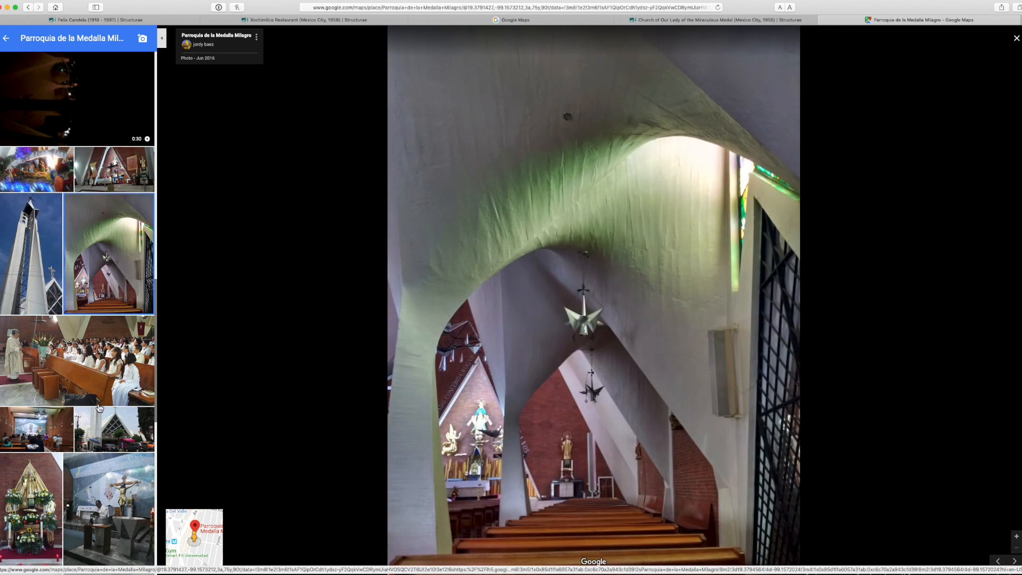
pyautogui.scroll(-3, 123, 438)
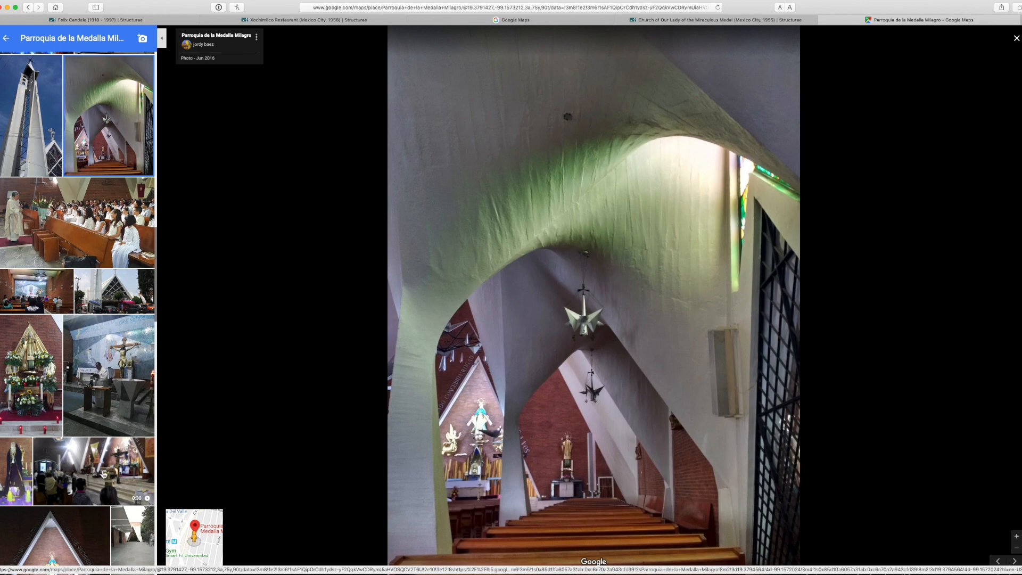
pyautogui.click(104, 474)
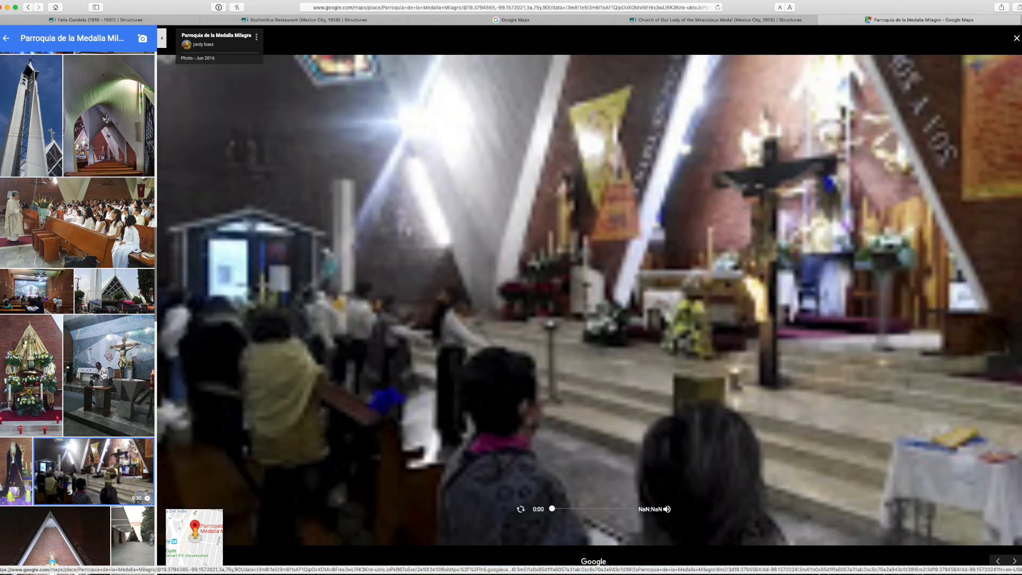
# Step: Look through the remaining gallery thumbnails for further views of the church's interior and exterior
pyautogui.scroll(-2, 95, 384)
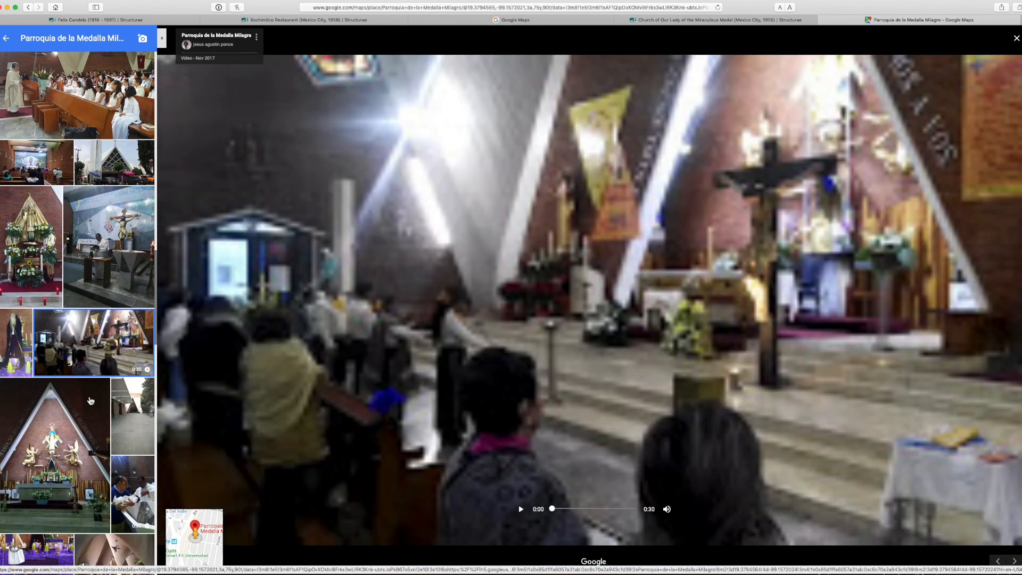
pyautogui.scroll(-5, 90, 400)
pyautogui.scroll(-20, 90, 400)
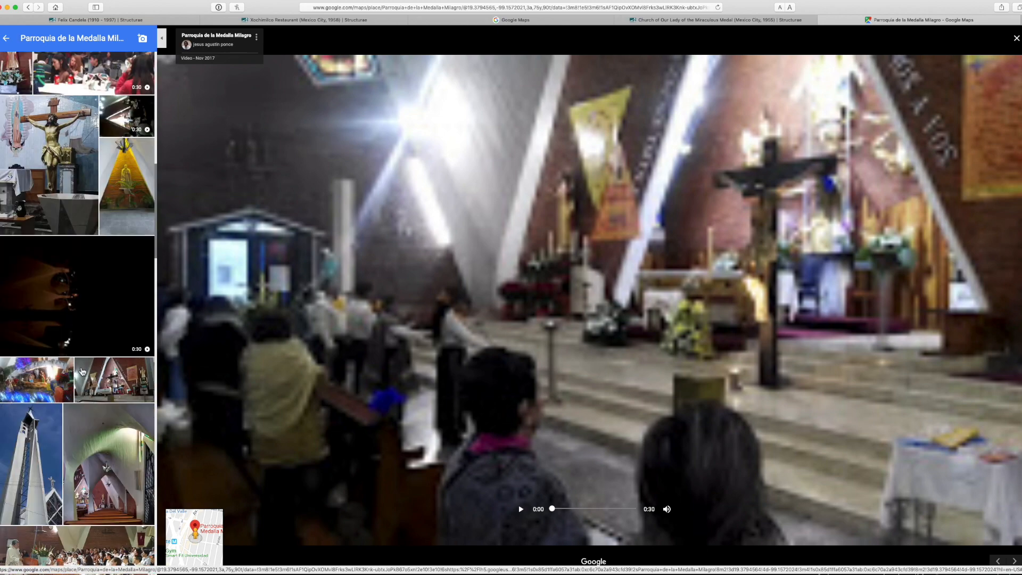
pyautogui.scroll(1, 80, 364)
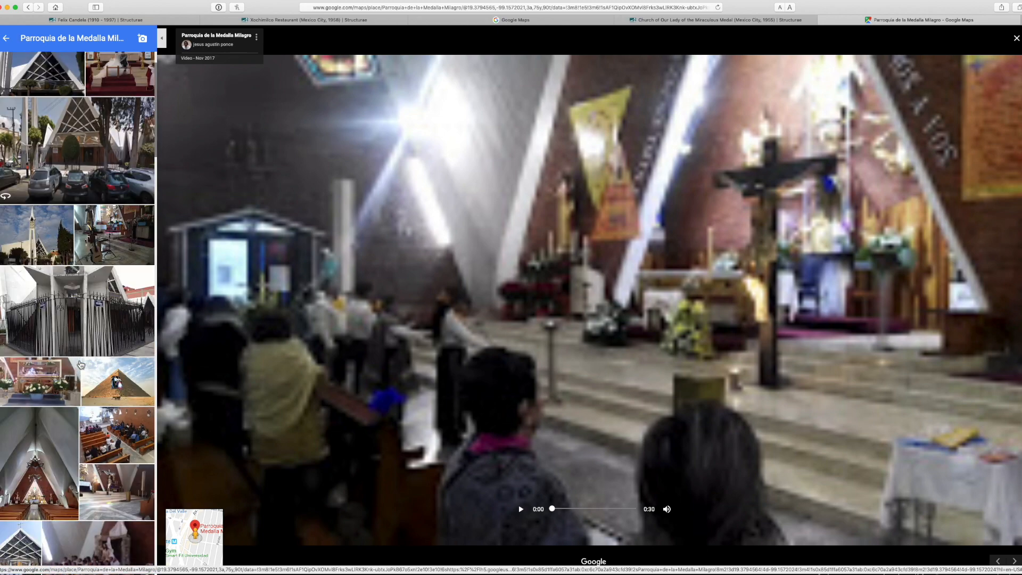
pyautogui.scroll(-1, 81, 365)
pyautogui.scroll(-3, 81, 365)
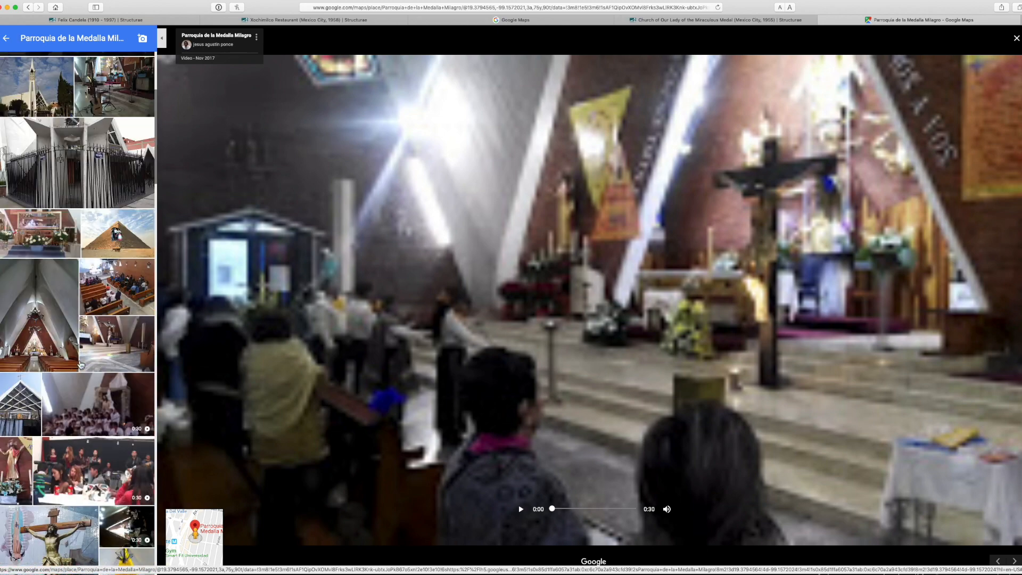
pyautogui.scroll(4, 81, 364)
pyautogui.scroll(-5, 81, 364)
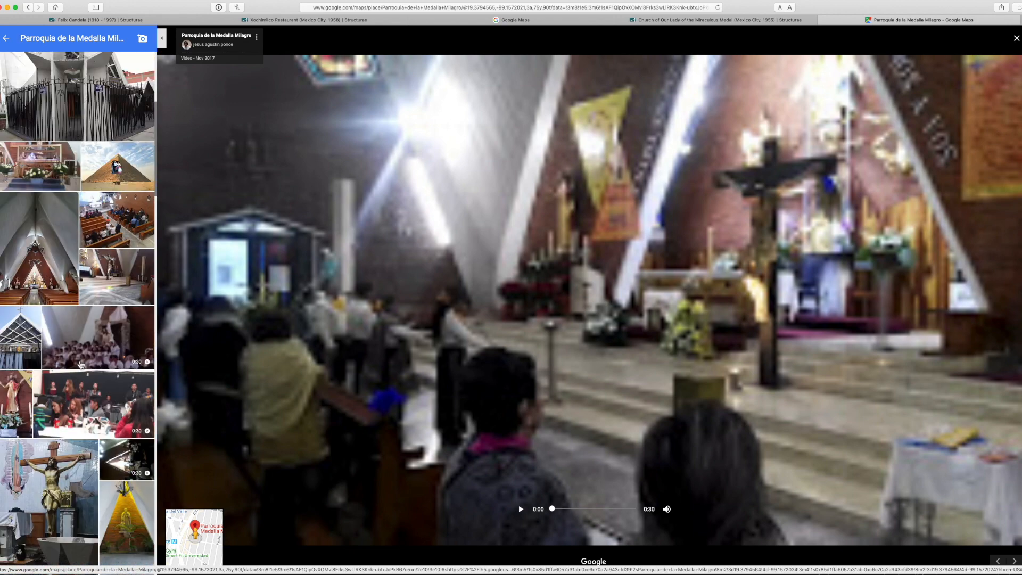
pyautogui.scroll(-6, 81, 365)
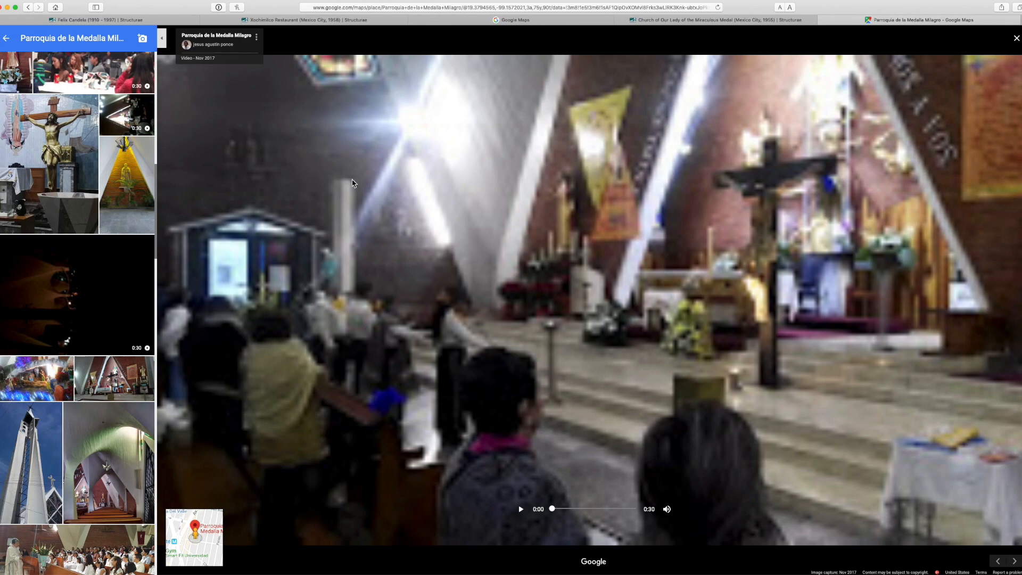
# Step: Switch to Rhinoceros and restore the saved layer state "3 - Miraculous Medal"
pyautogui.press('super+Tab')
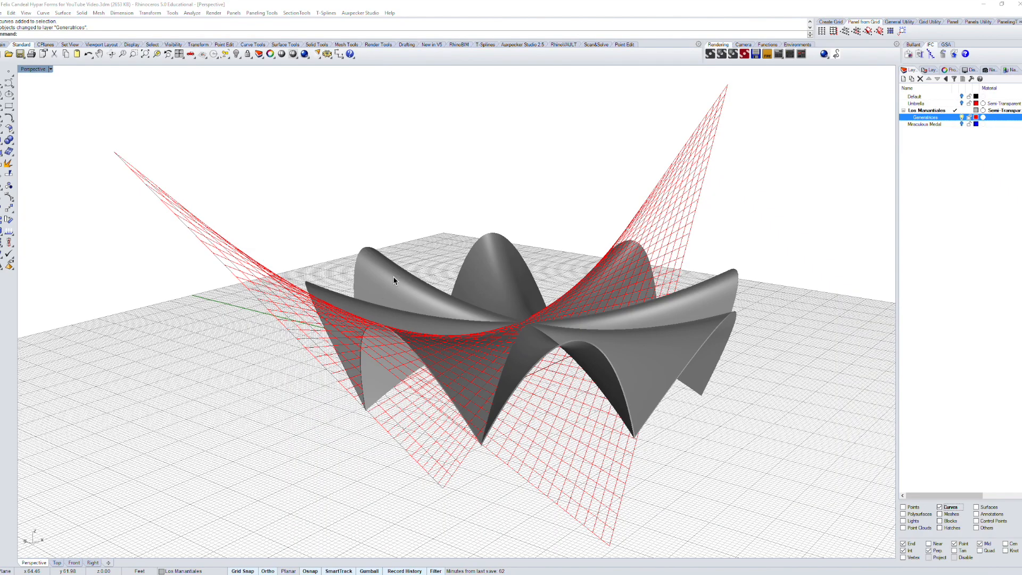
pyautogui.click(932, 70)
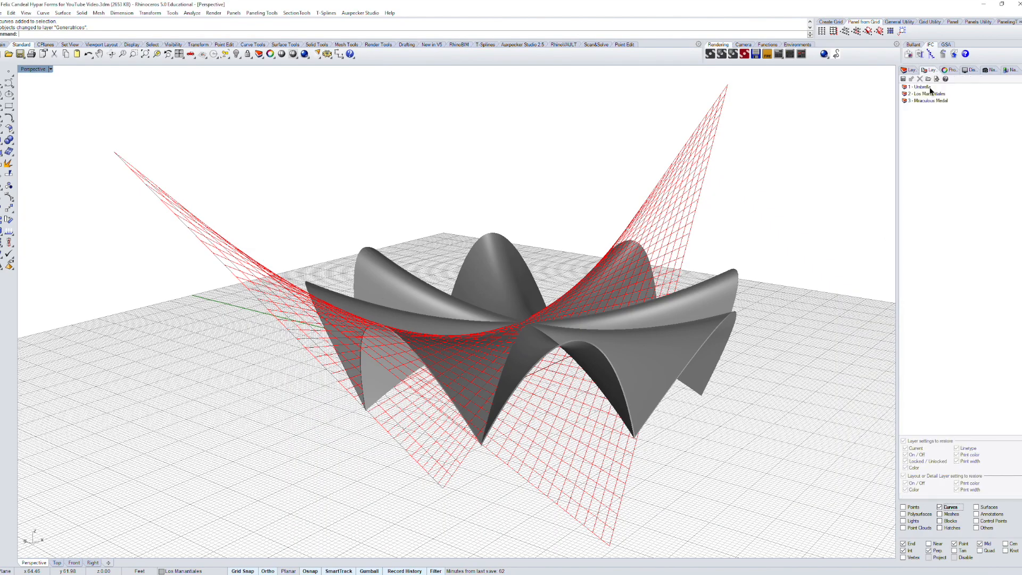
pyautogui.doubleClick(926, 100)
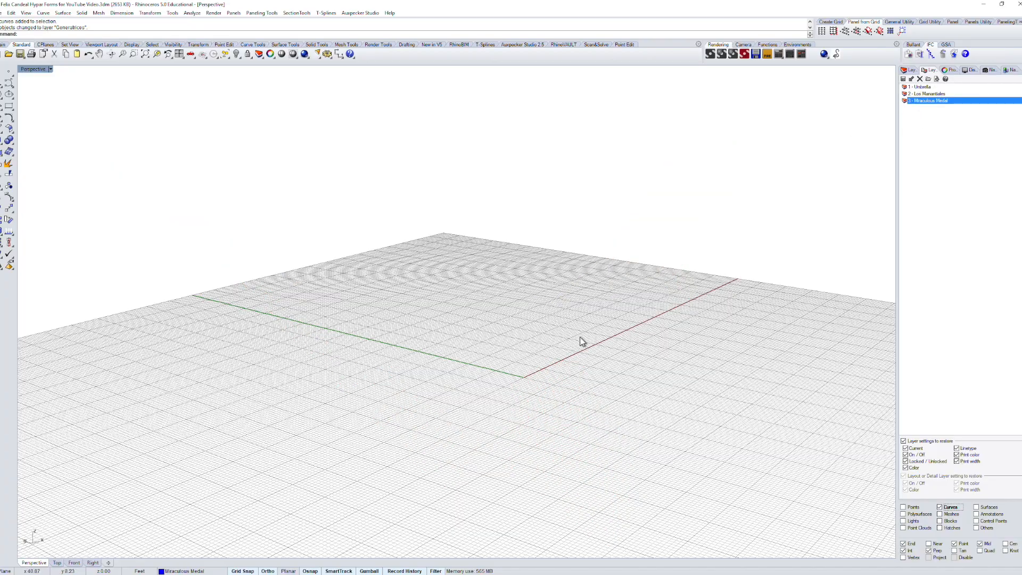
pyautogui.scroll(5, 580, 343)
pyautogui.moveTo(593, 366); pyautogui.dragTo(612, 388, button='right')
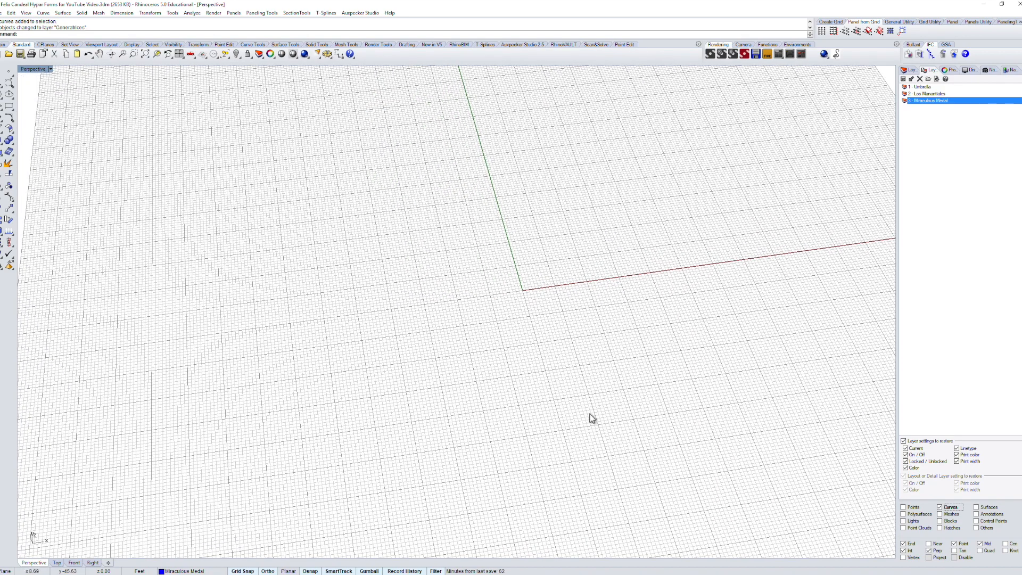
# Step: Switch to the image viewer to compare the drawing 17.jpg with the construction photo 18.jpg, and return to Rhinoceros
pyautogui.press('super+Tab')
pyautogui.press('super+Tab')
pyautogui.click(431, 296)
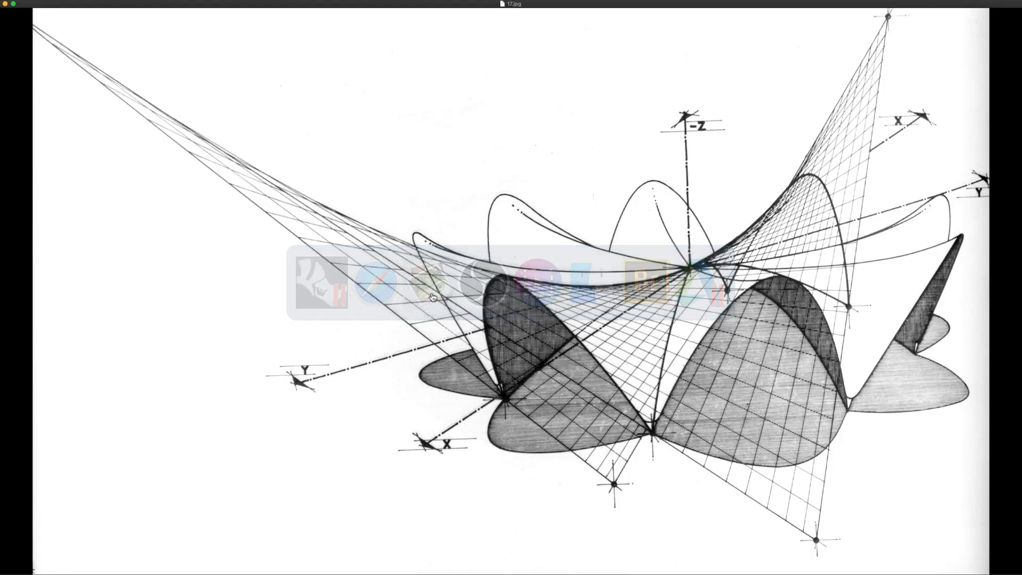
pyautogui.press('Right')
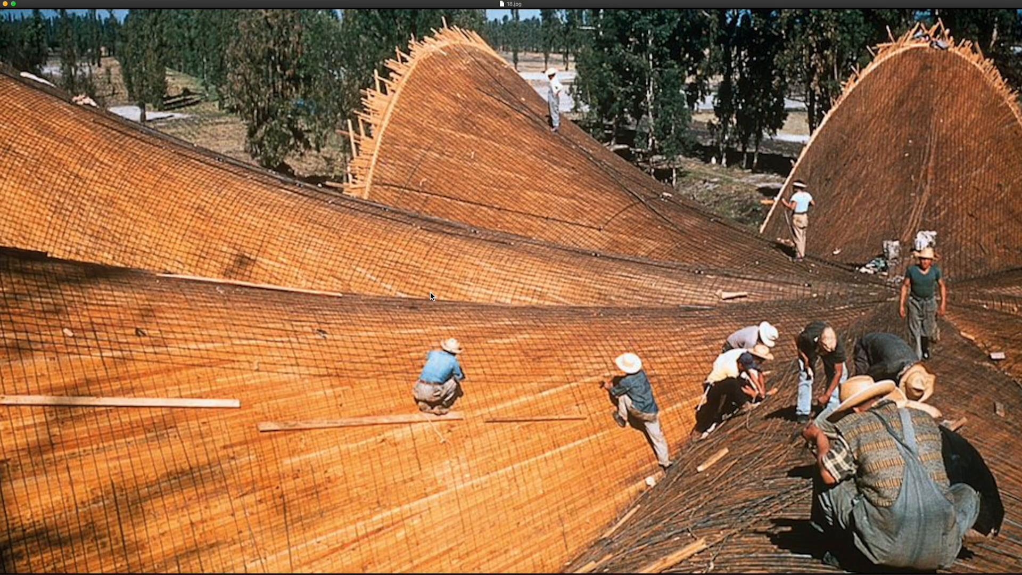
pyautogui.press('Left')
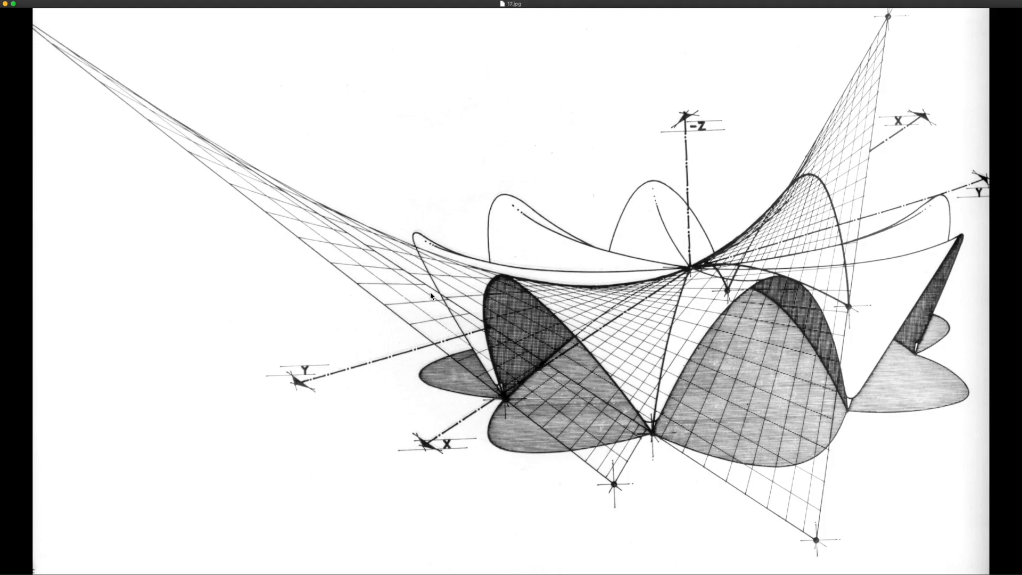
pyautogui.press('super+Tab')
pyautogui.press('super+Tab')
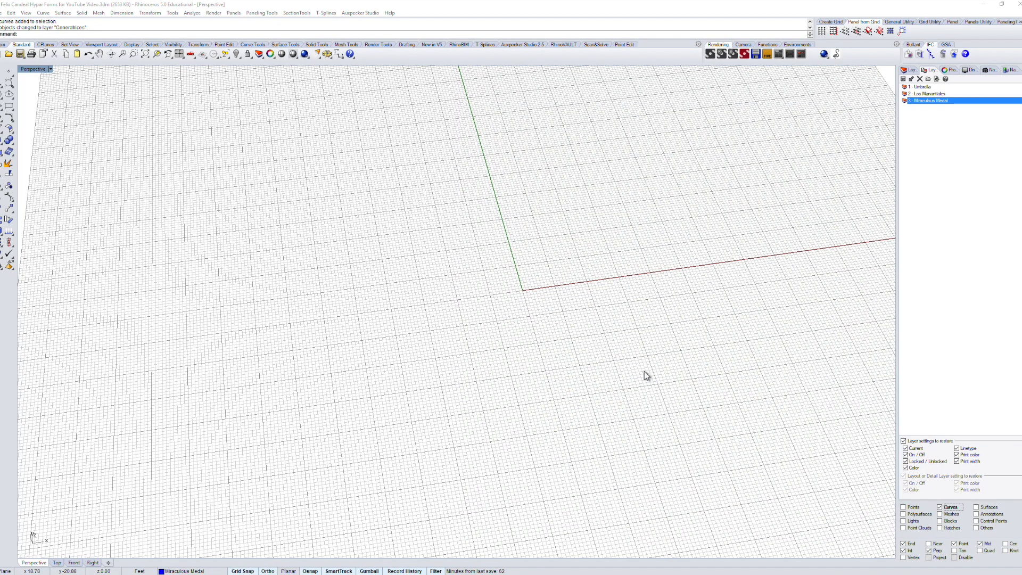
# Step: Switch back to the image viewer and show 19.jpg, the drawing of the umbrella shell tilted and folded into church bays
pyautogui.press('super+Tab')
pyautogui.press('Right')
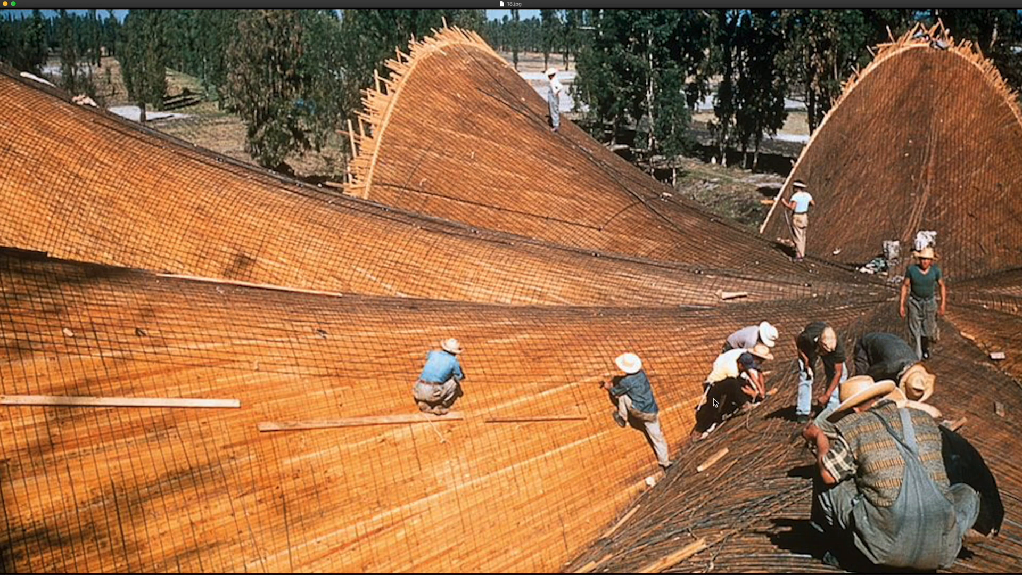
pyautogui.press('Right')
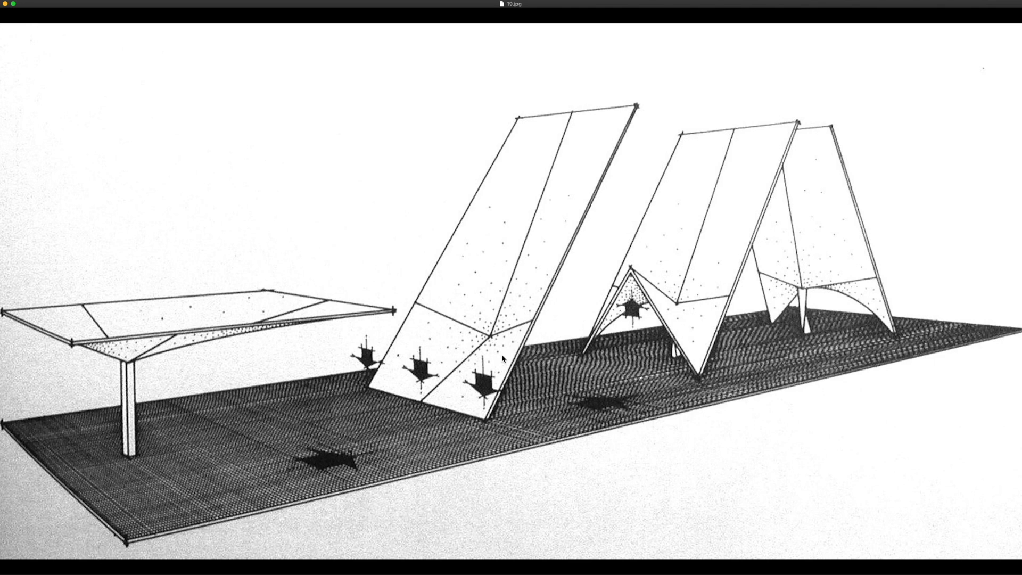
# Step: Switch to Rhinoceros and reset the viewport to the standard world Perspective view
pyautogui.press('super+Tab')
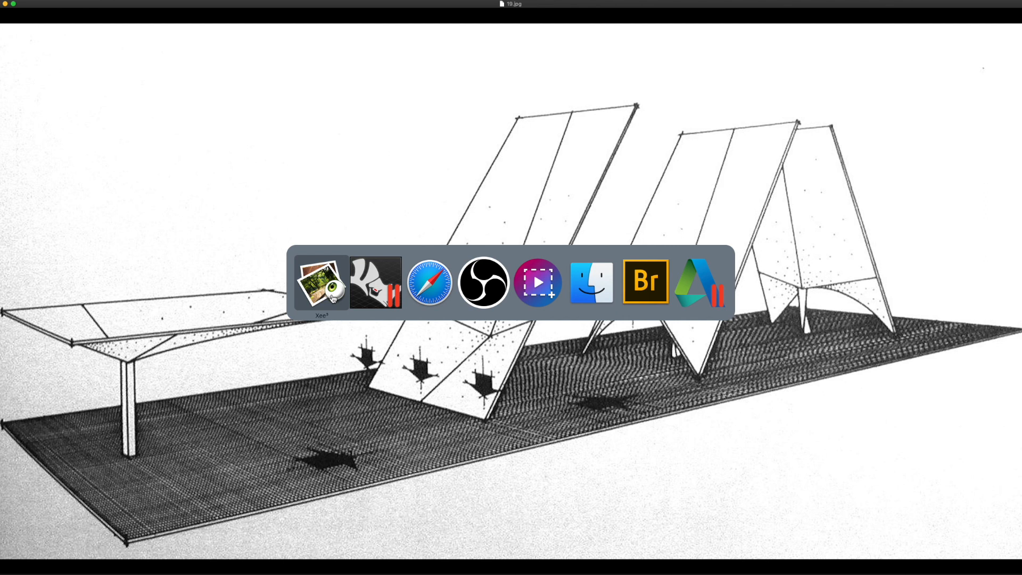
pyautogui.click(380, 297)
pyautogui.keyDown('shift'); pyautogui.moveTo(566, 333); pyautogui.dragTo(472, 372, button='right'); pyautogui.keyUp('shift')
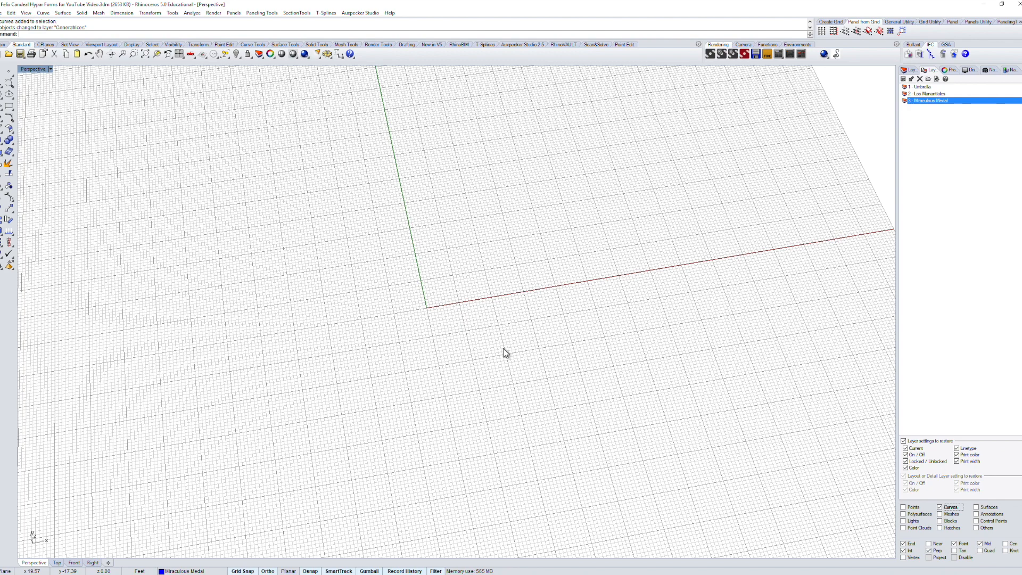
pyautogui.write('pp')
pyautogui.press('Return')
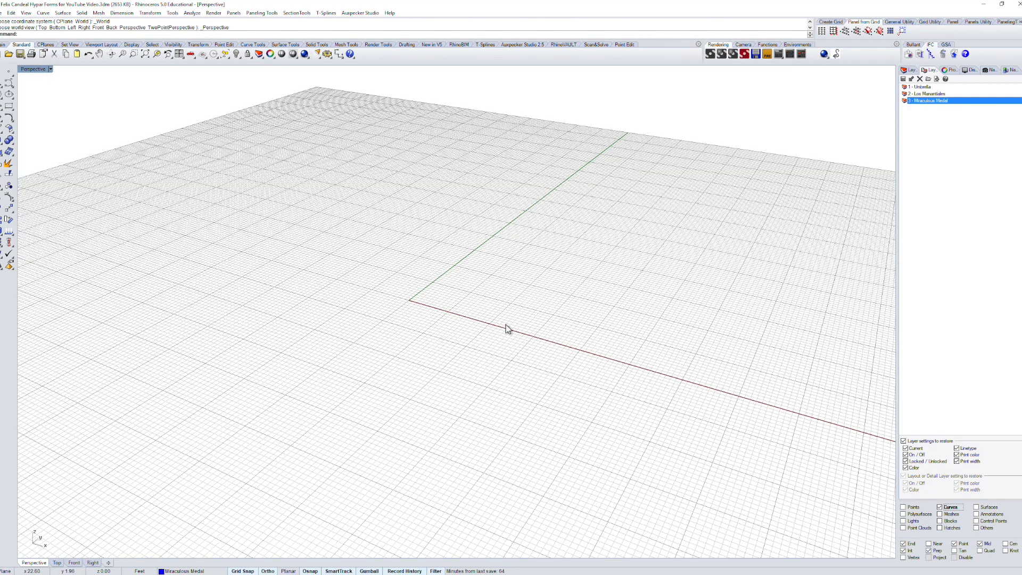
# Step: Create a narrow rectangular plane with its first corner at the origin and its longer side along the Y axis
pyautogui.write('Plane')
pyautogui.press('Return')
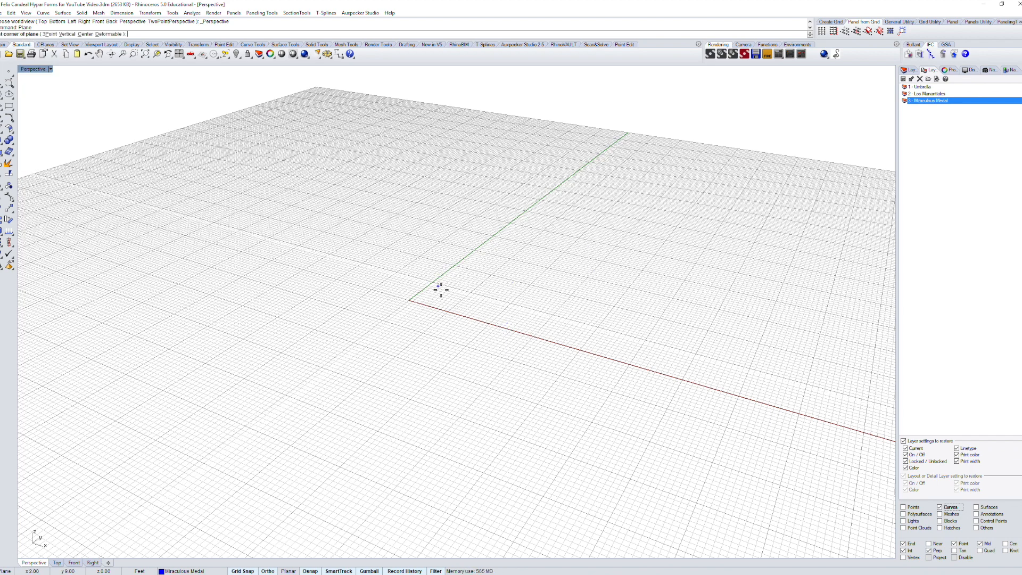
pyautogui.write('0')
pyautogui.press('Return')
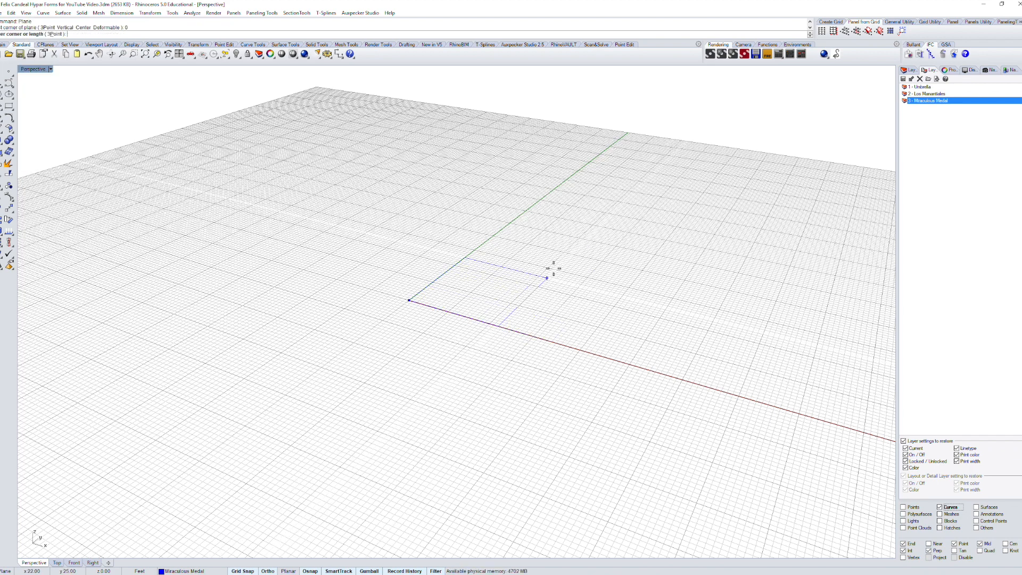
pyautogui.click(511, 260)
pyautogui.scroll(2, 519, 302)
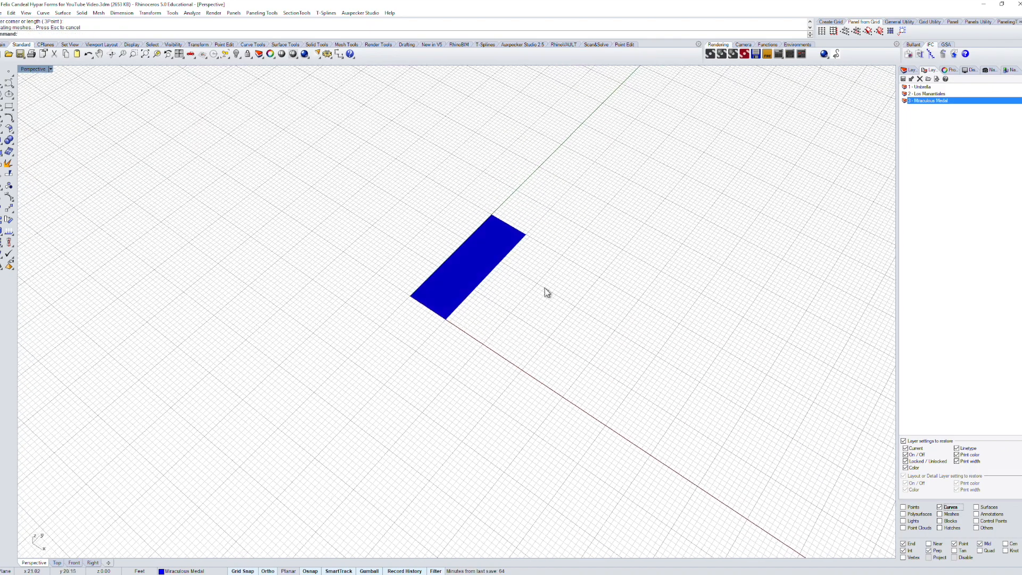
# Step: Set the color of the Miraculous Medal layer to Gray
pyautogui.click(908, 70)
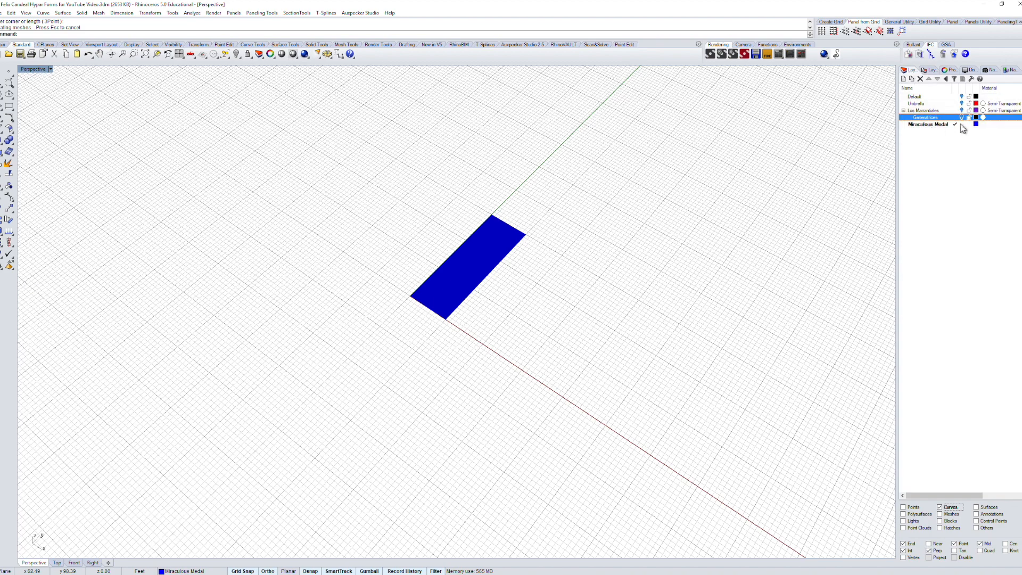
pyautogui.click(976, 125)
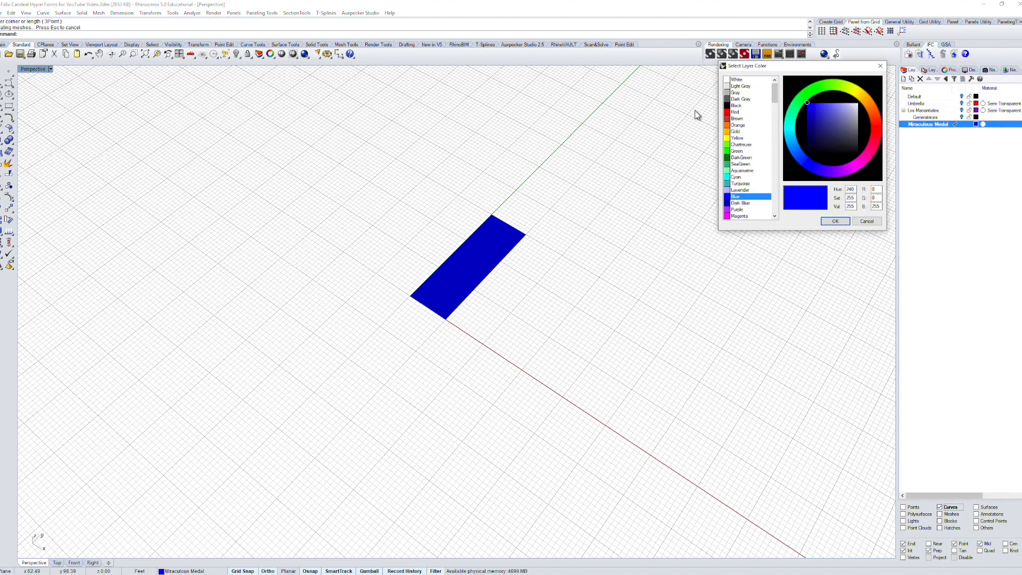
pyautogui.click(732, 93)
pyautogui.click(837, 218)
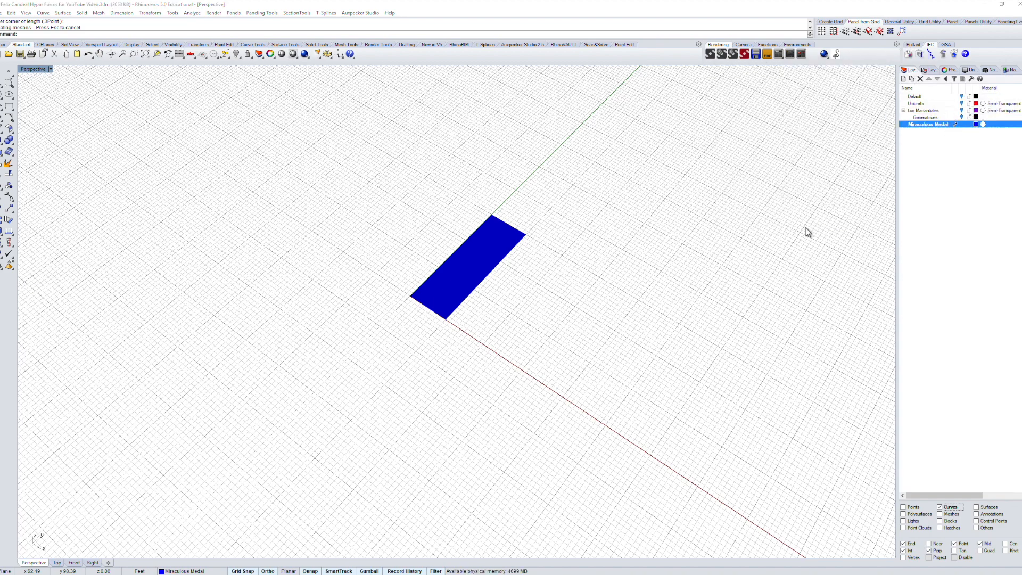
pyautogui.moveTo(516, 294)
pyautogui.mouseDown(button='right')
pyautogui.moveTo(527, 295)
pyautogui.moveTo(516, 287)
pyautogui.mouseUp(button='right')
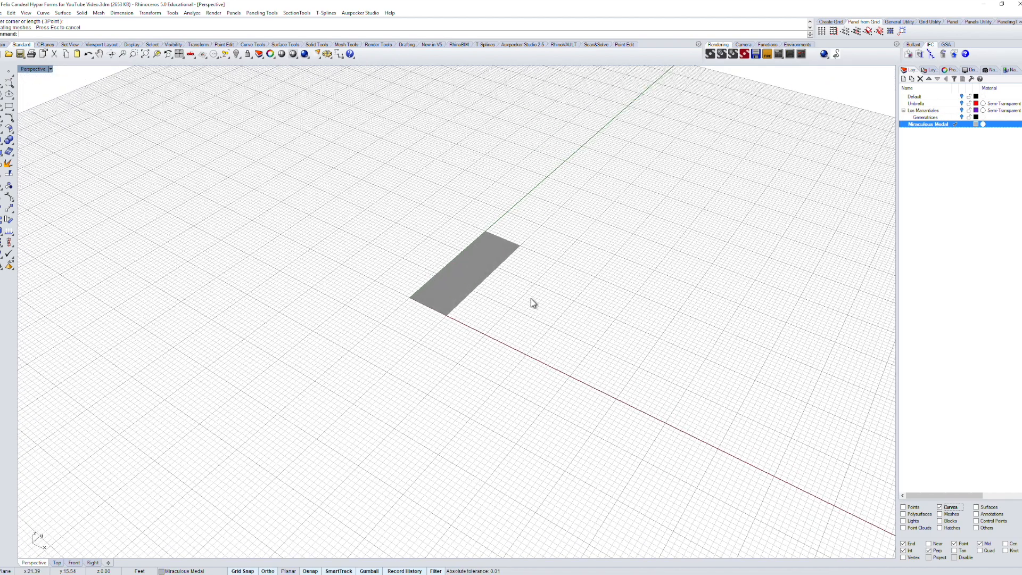
# Step: Allow all object types in the selection filter and scale the plane by a factor of 2 from its corner at the origin
pyautogui.doubleClick(950, 510)
pyautogui.click(474, 292)
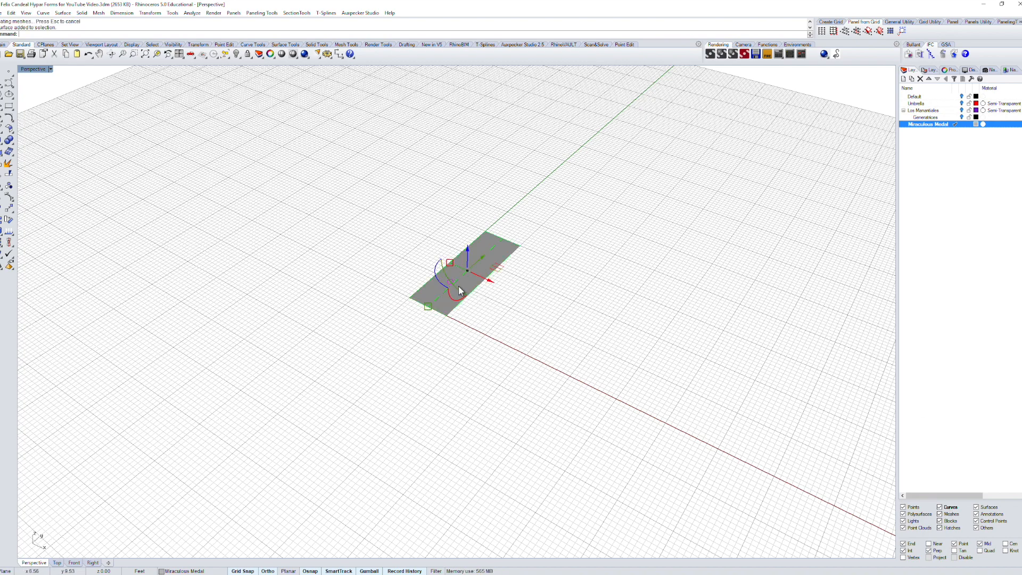
pyautogui.write('scale')
pyautogui.press('Return')
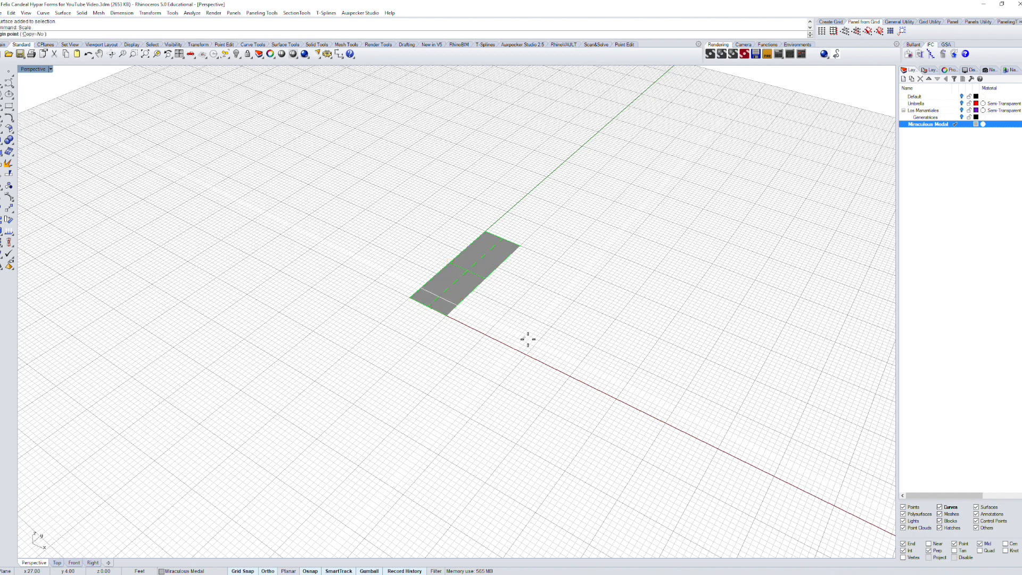
pyautogui.click(411, 298)
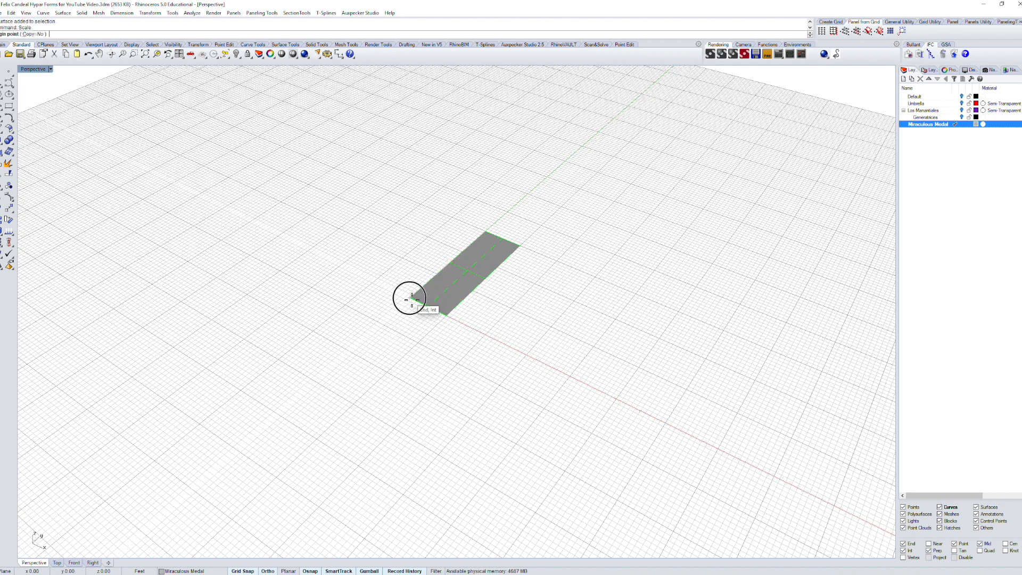
pyautogui.write('2')
pyautogui.press('Return')
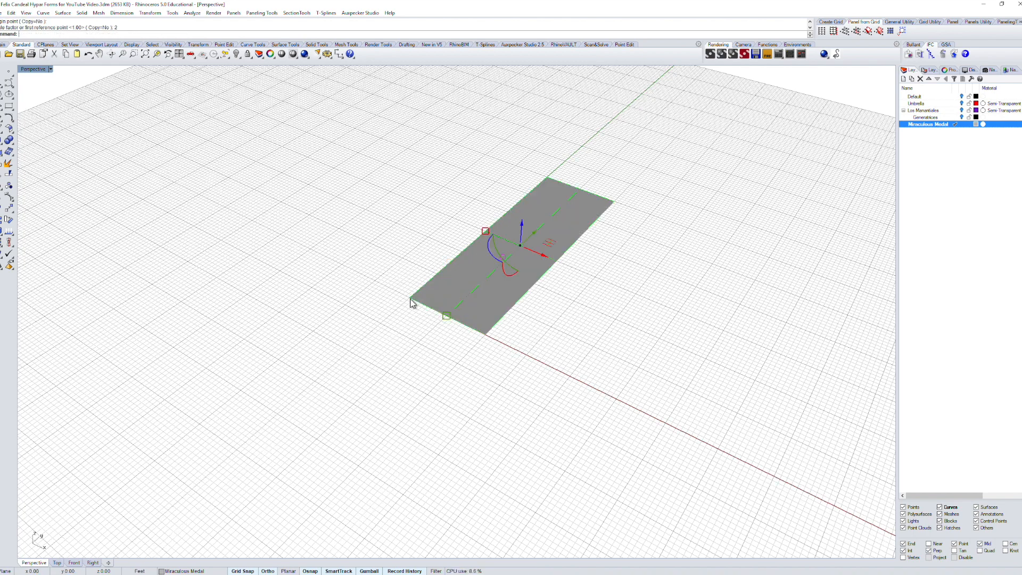
pyautogui.click(636, 318)
# Step: Draw a lengthwise line along the plane's centre at X 10 and a crosswise line at Y 20, both extending past its edges
pyautogui.moveTo(634, 319); pyautogui.dragTo(606, 371, button='right')
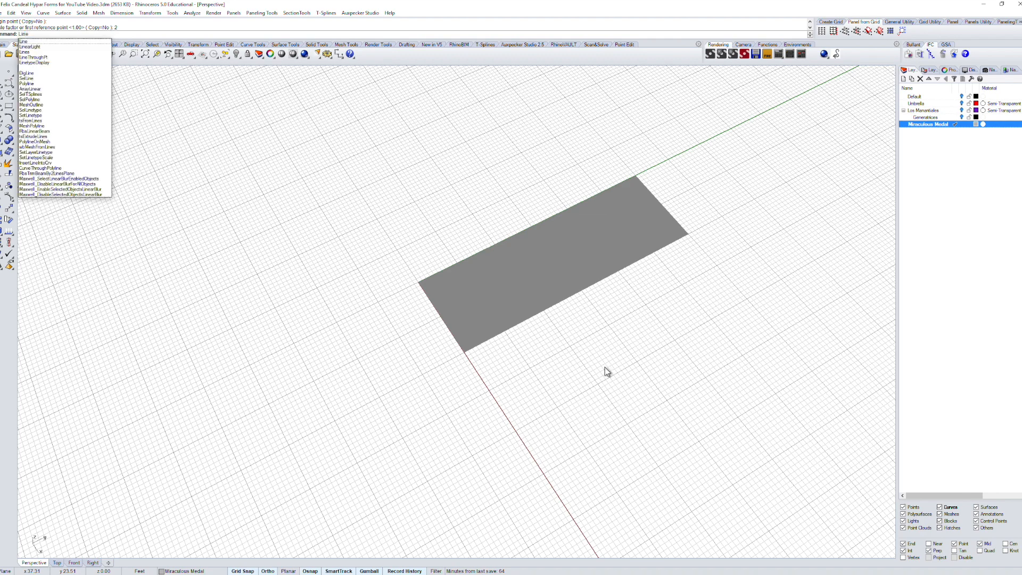
pyautogui.press('Return')
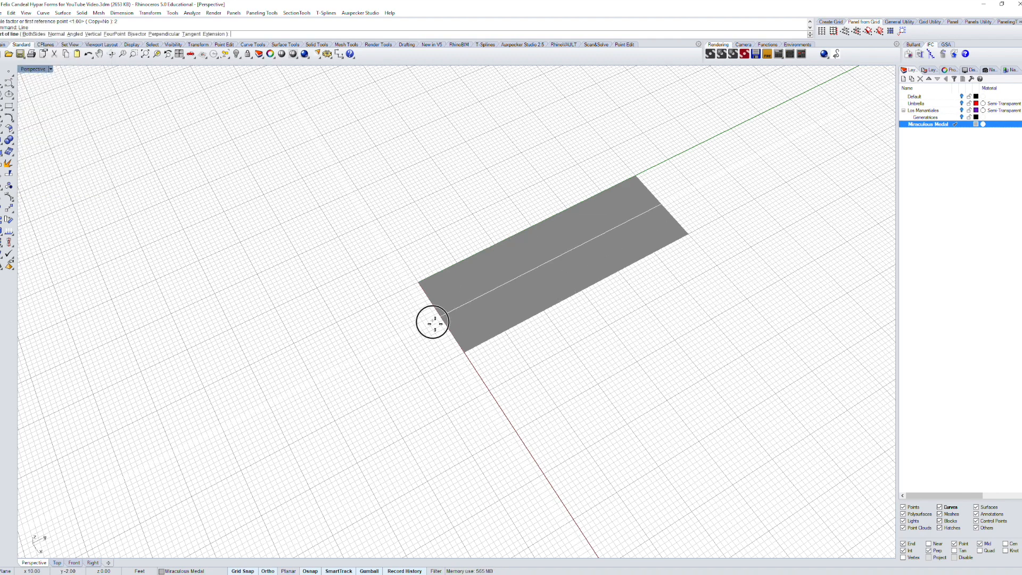
pyautogui.click(432, 320)
pyautogui.click(686, 201)
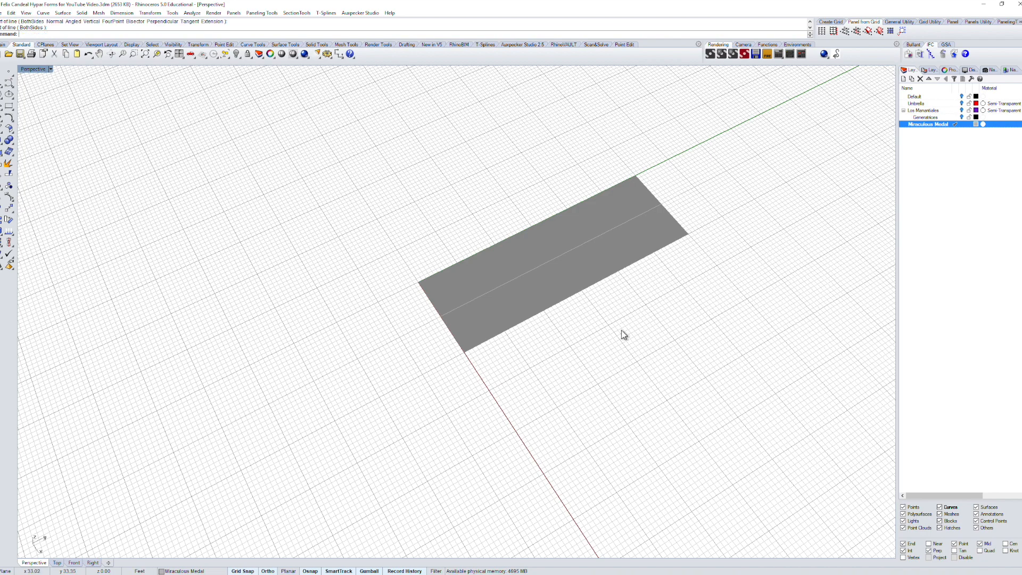
pyautogui.press('Return')
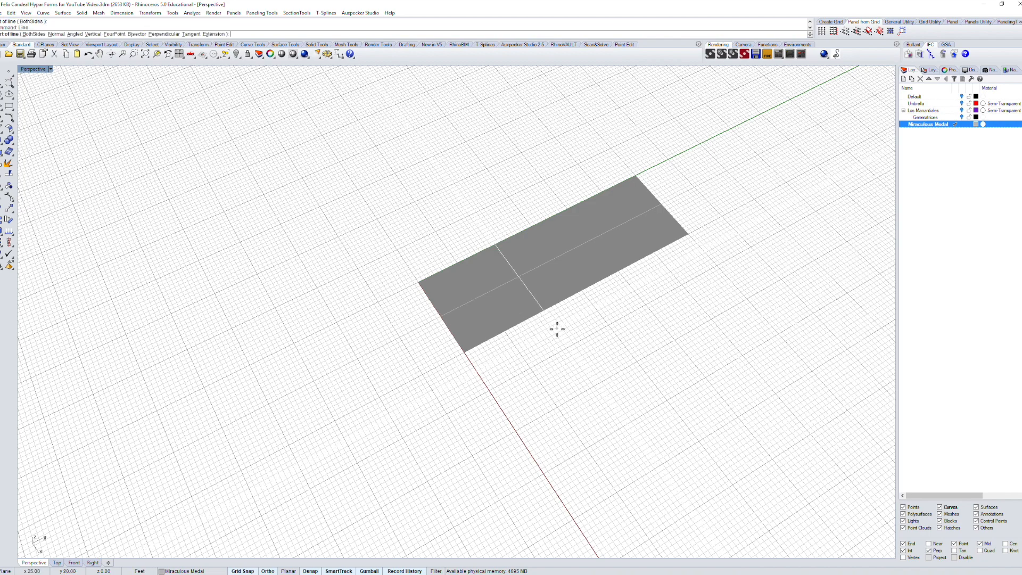
pyautogui.click(556, 329)
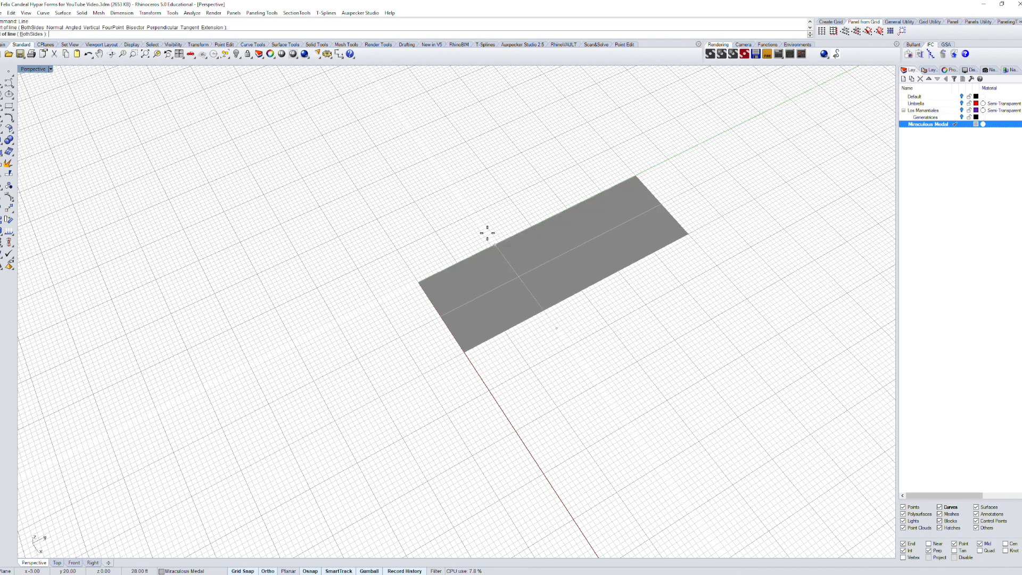
pyautogui.press('Escape')
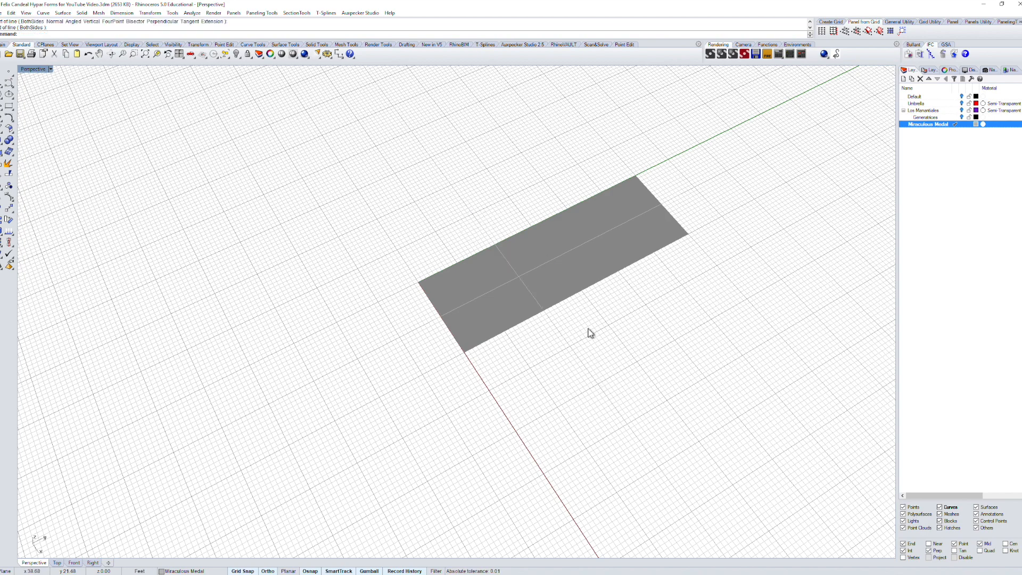
# Step: Split the plane's face with SplitFace, using the lengthwise and crosswise lines as the splitting curves
pyautogui.click(589, 291)
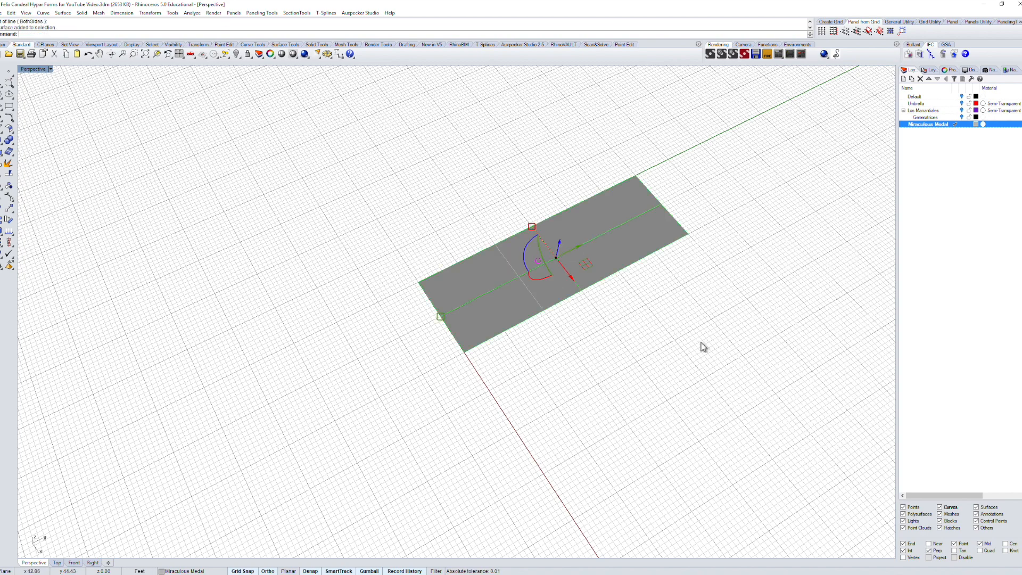
pyautogui.write('Splits')
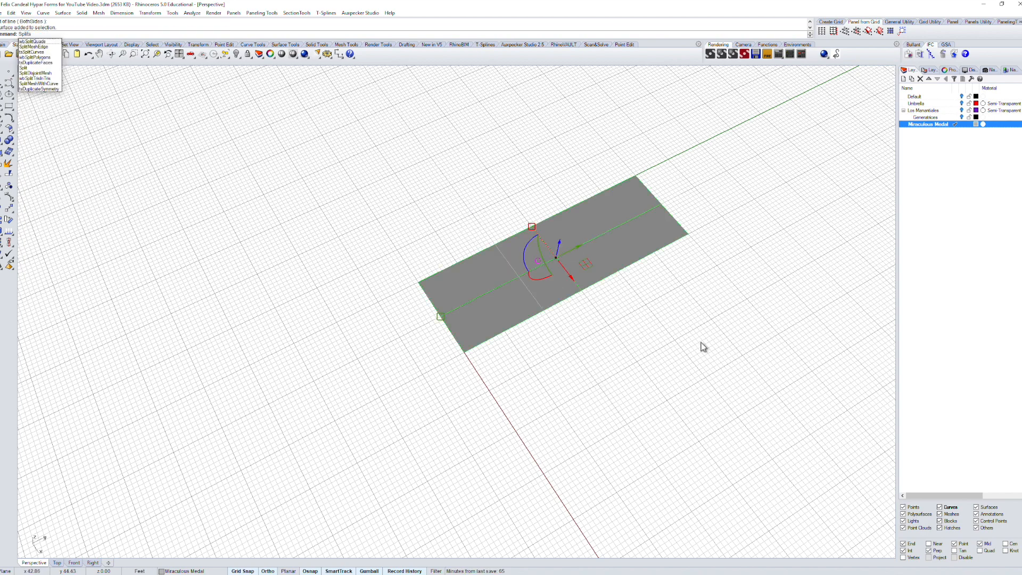
pyautogui.write('ace')
pyautogui.press('Return')
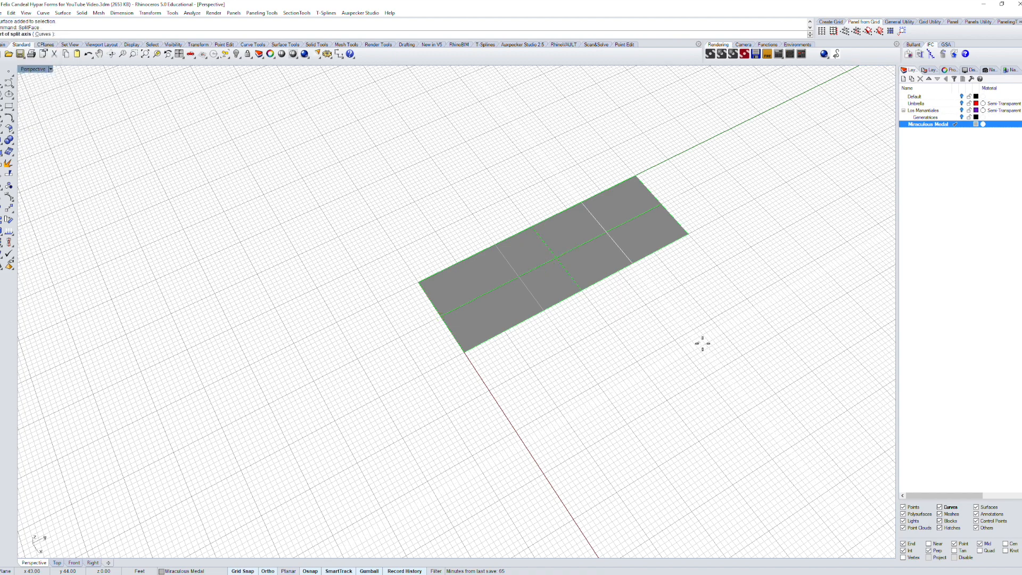
pyautogui.click(44, 34)
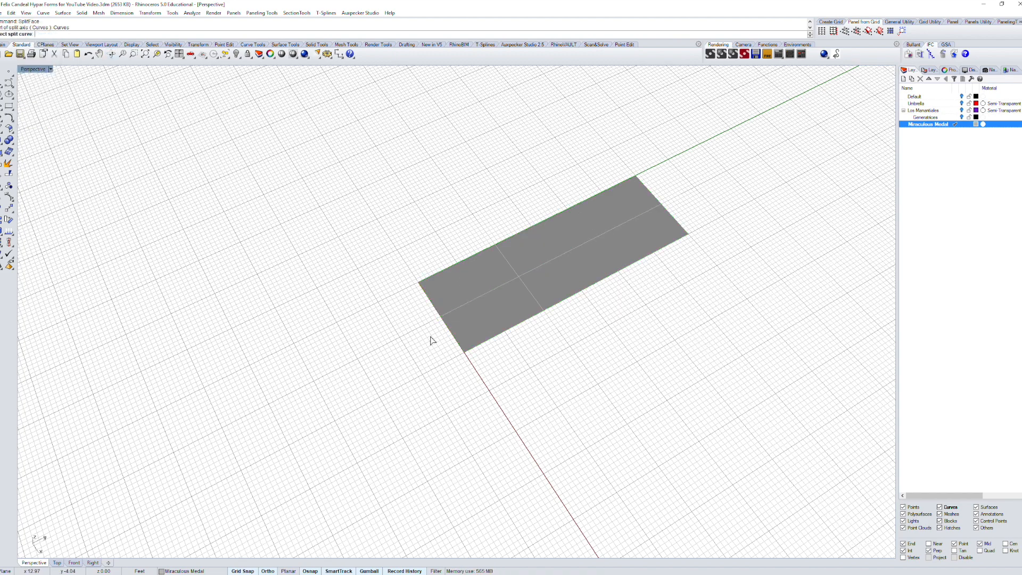
pyautogui.click(546, 314)
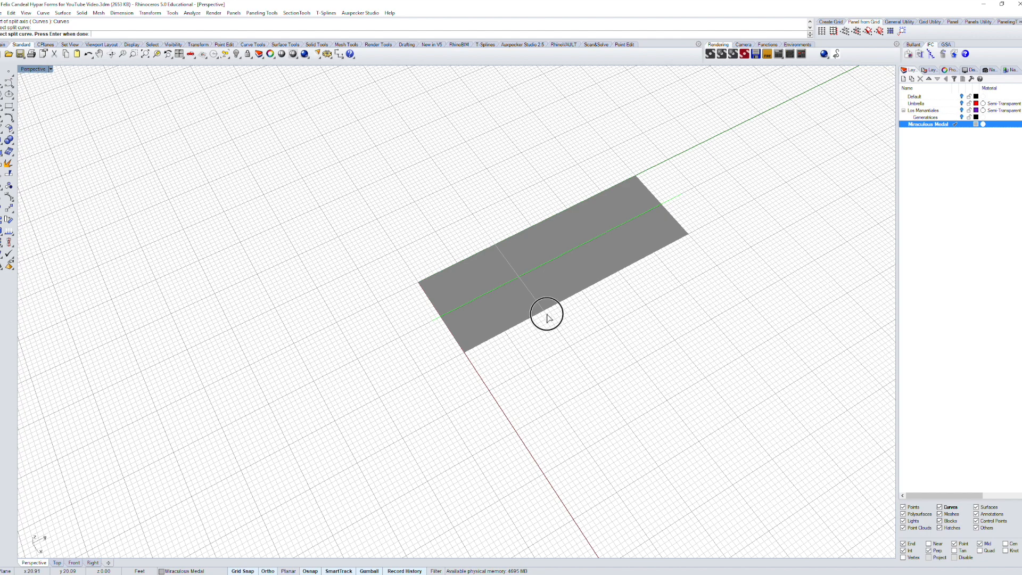
pyautogui.rightClick(567, 328)
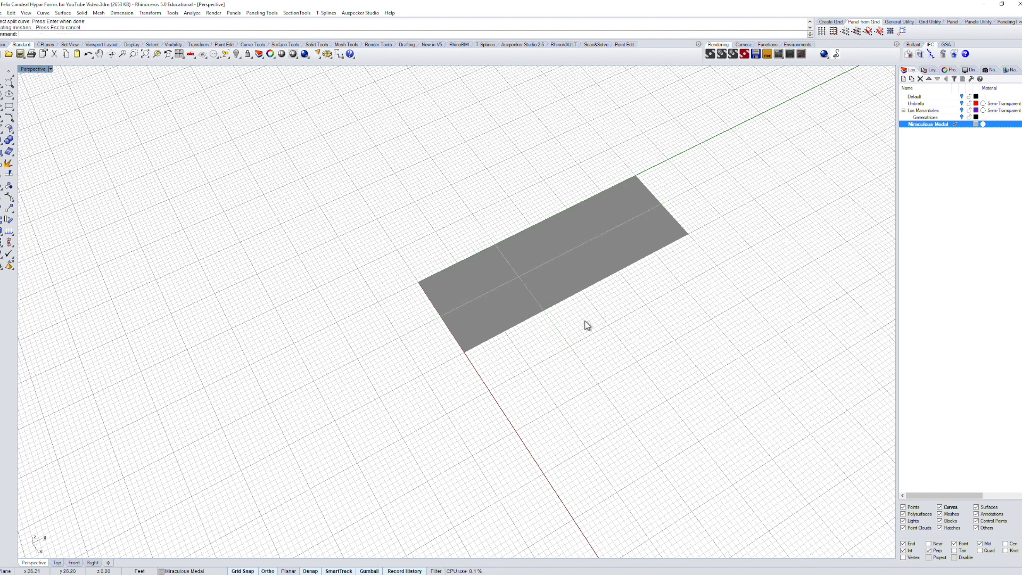
# Step: Delete the two splitting lines and bring up the display settings of the Perspective viewport
pyautogui.click(521, 277)
pyautogui.press('Delete')
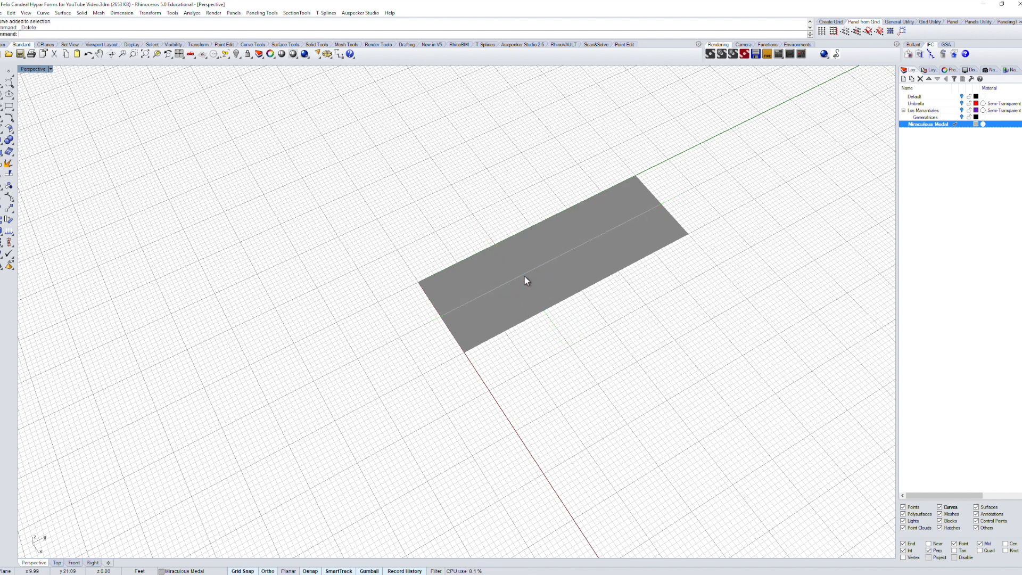
pyautogui.click(969, 70)
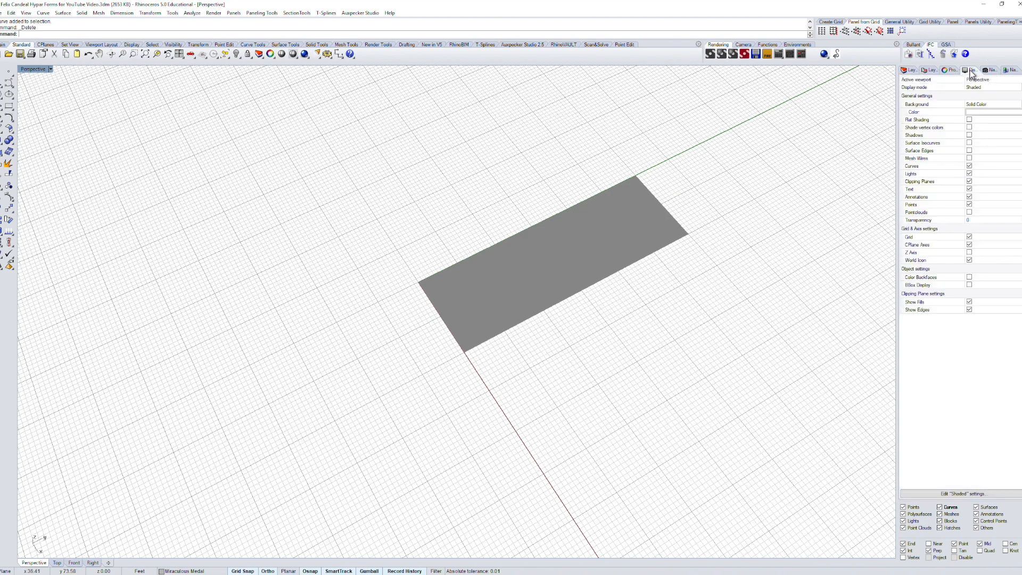
pyautogui.click(970, 143)
# Step: Relocate the split plane's gumball origin to the midpoint of the short edge on the X axis
pyautogui.click(588, 254)
pyautogui.moveTo(639, 340); pyautogui.dragTo(606, 306, button='right')
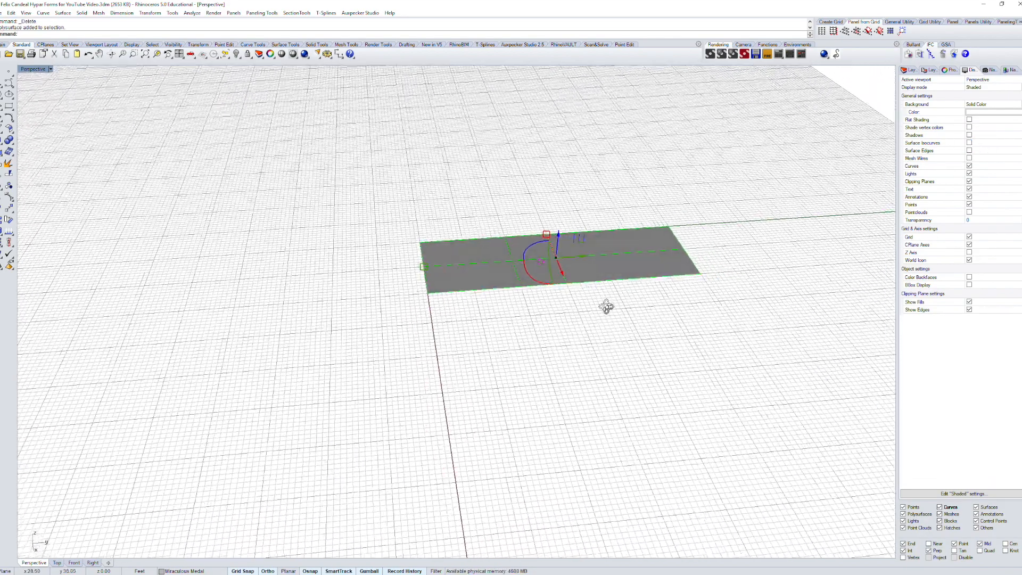
pyautogui.click(539, 261)
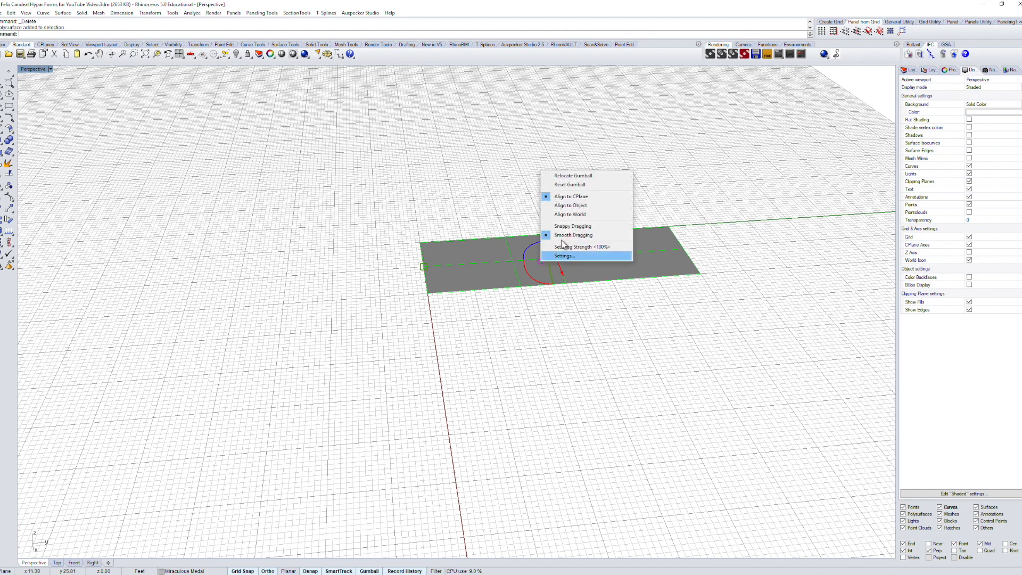
pyautogui.click(573, 176)
pyautogui.click(424, 266)
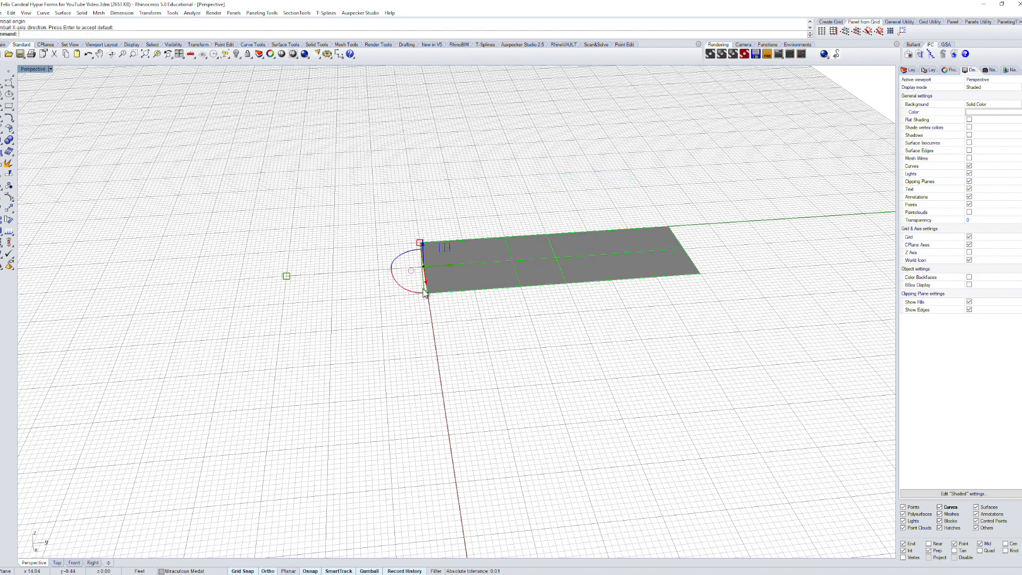
# Step: Rotate the split plane about the X axis at its short base edge, tilting it upward to a steep incline
pyautogui.moveTo(441, 343); pyautogui.dragTo(421, 301, button='right')
pyautogui.click(405, 293)
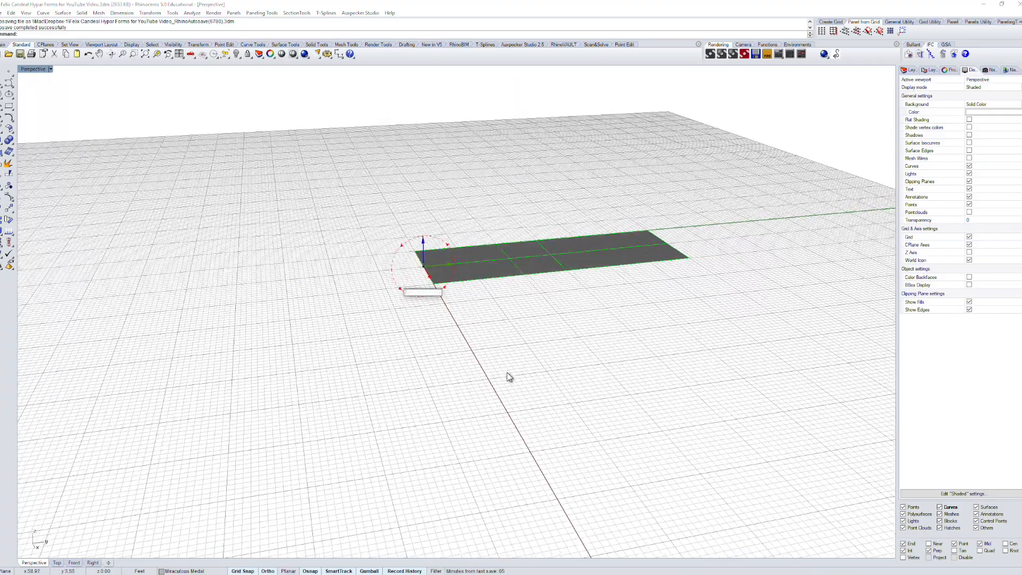
pyautogui.moveTo(507, 372); pyautogui.dragTo(430, 312, button='right')
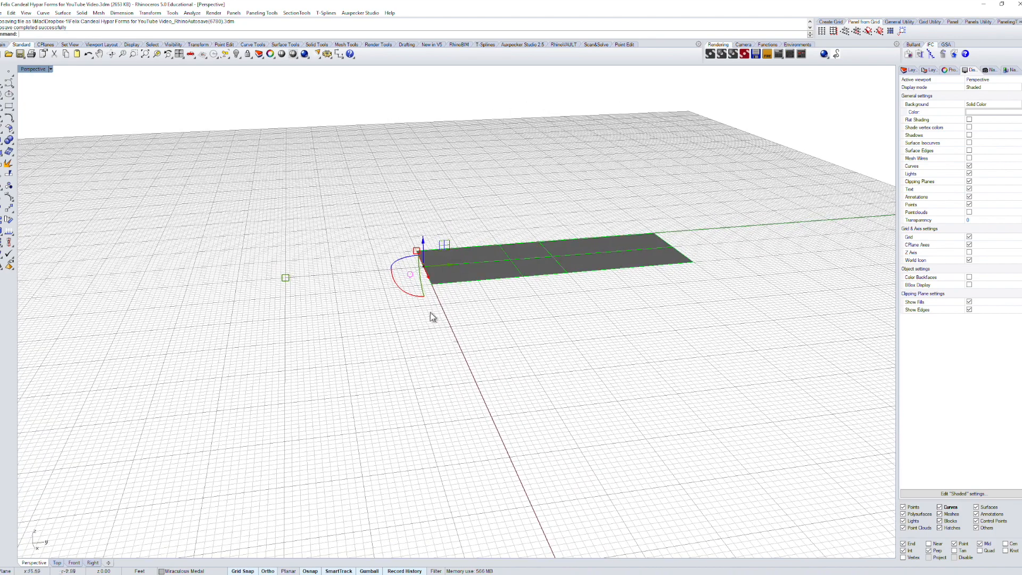
pyautogui.click(408, 295)
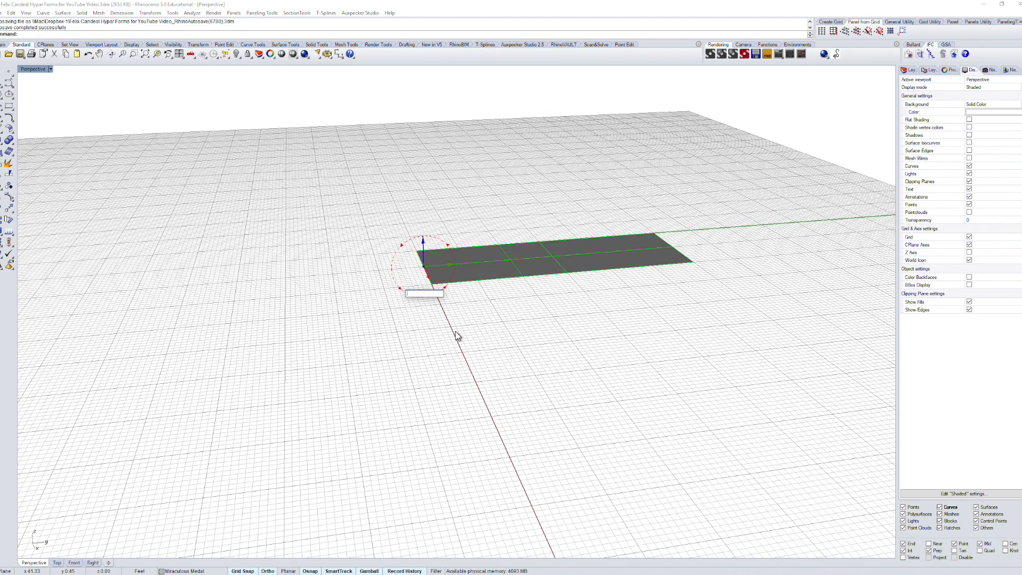
pyautogui.write('90')
pyautogui.press('Return')
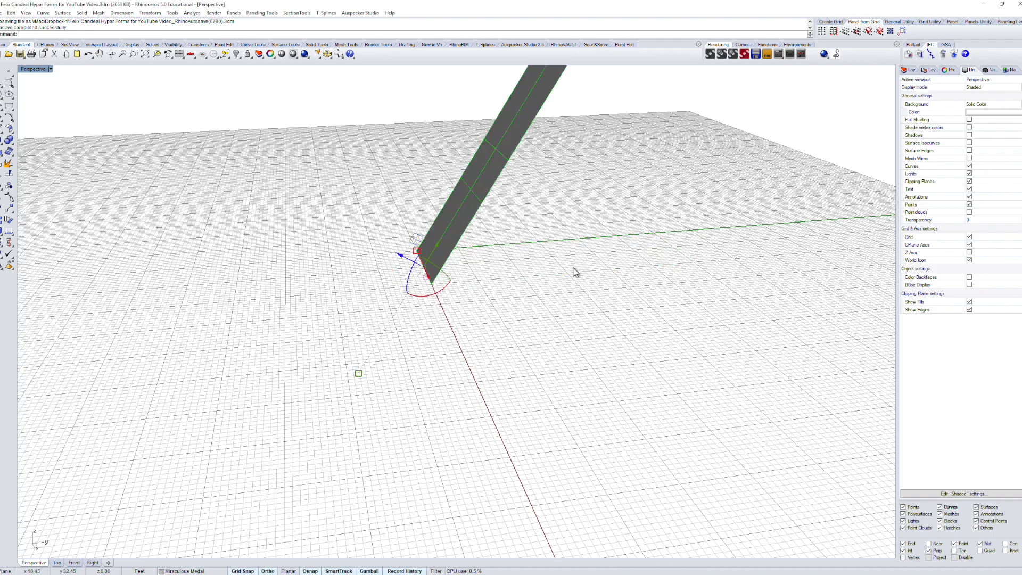
pyautogui.keyDown('shift'); pyautogui.moveTo(573, 268); pyautogui.dragTo(514, 392, button='right'); pyautogui.keyUp('shift')
pyautogui.click(513, 393)
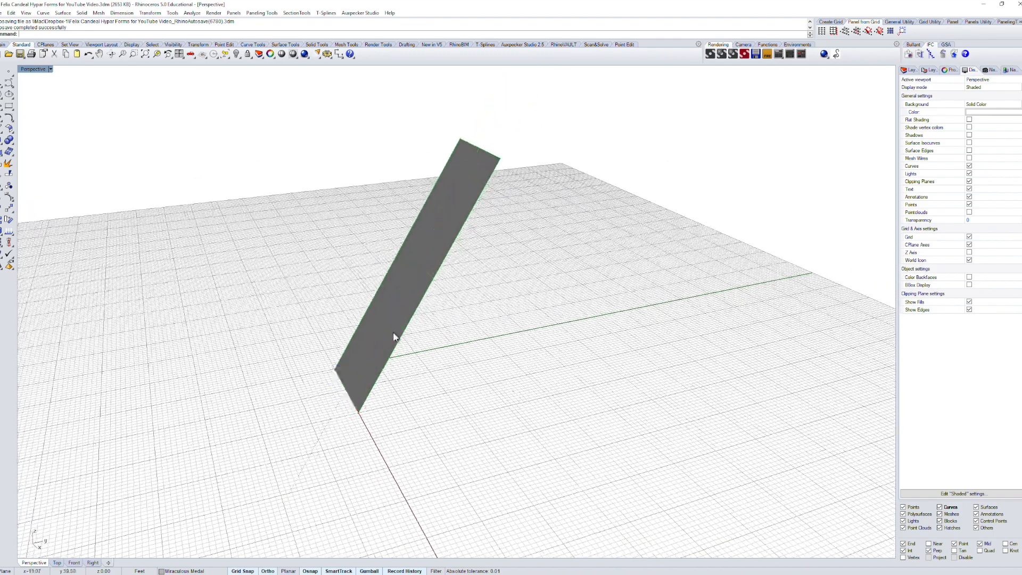
# Step: Turn on the solid edit points of the tilted polysurface
pyautogui.click(394, 337)
pyautogui.write('Sp')
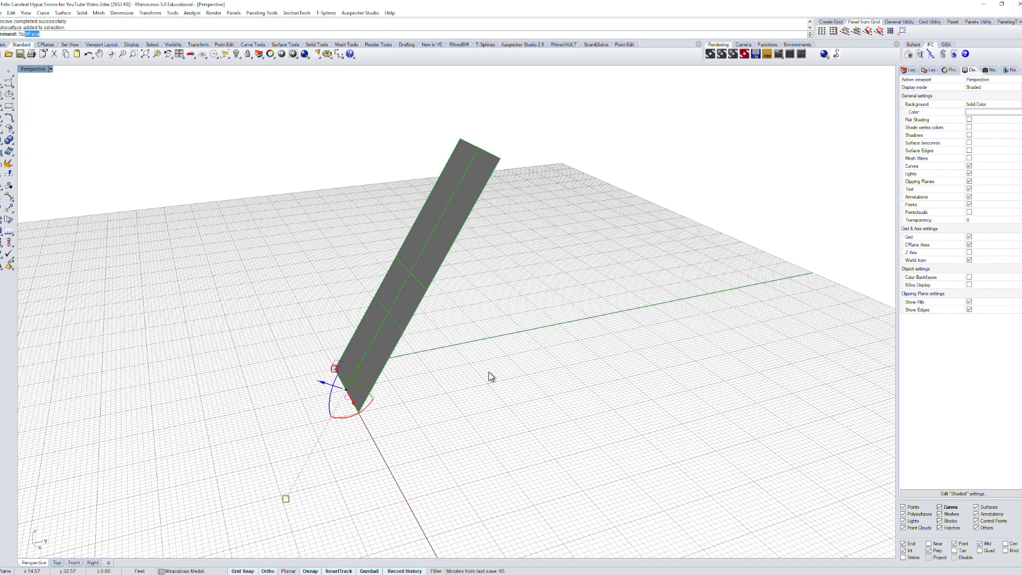
pyautogui.write('O')
pyautogui.press('BackSpace')
pyautogui.write('O')
pyautogui.press('Return')
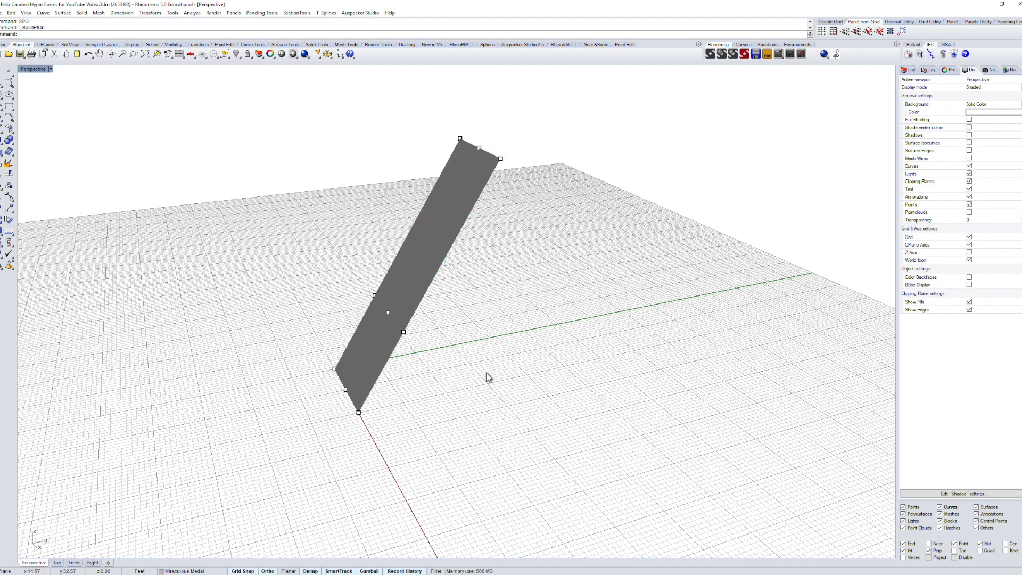
# Step: Move the middle point of the base edge vertically upward to about the height of the crosswise split
pyautogui.click(346, 389)
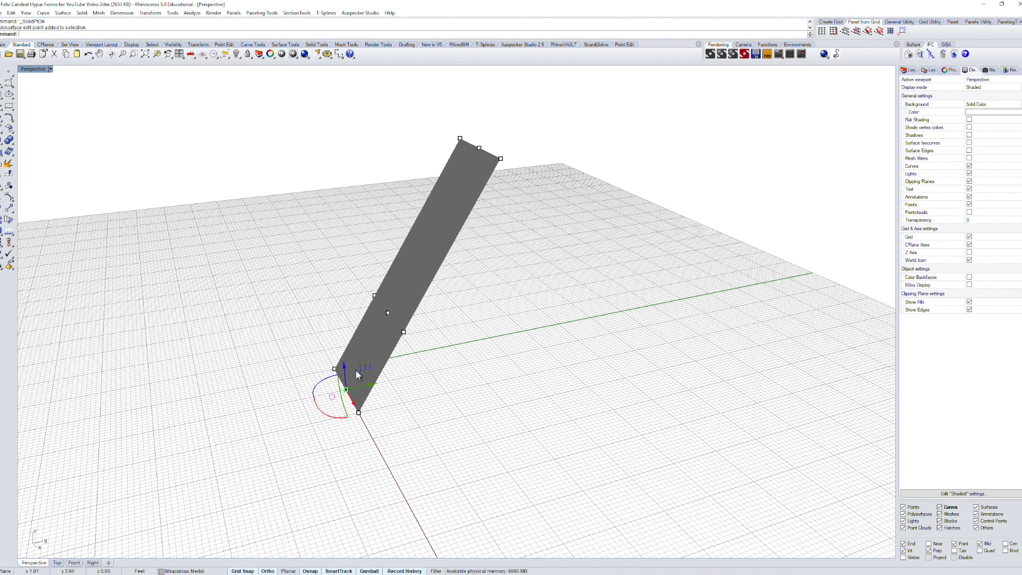
pyautogui.moveTo(452, 412); pyautogui.dragTo(373, 379, button='right')
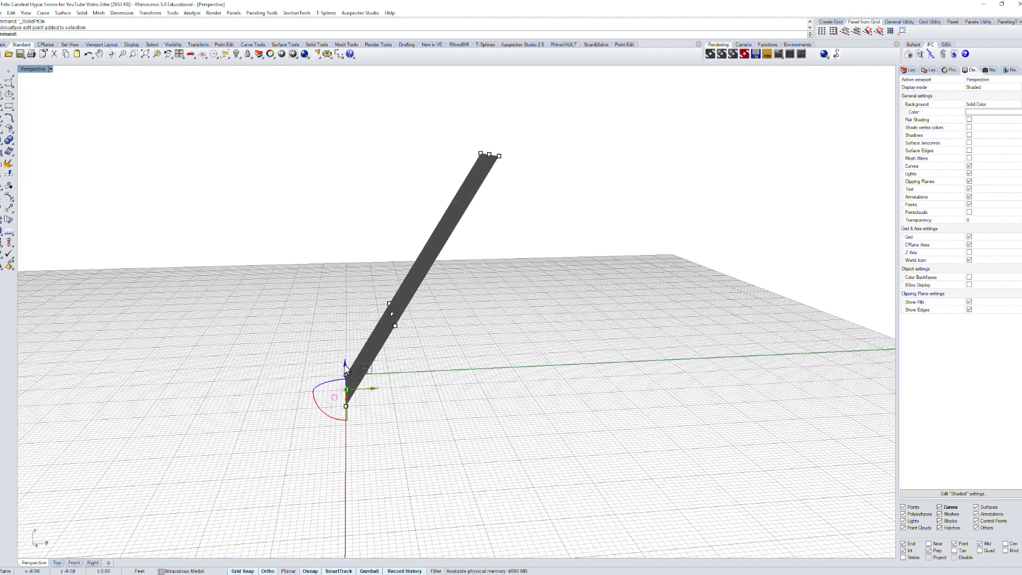
pyautogui.moveTo(345, 366); pyautogui.dragTo(342, 281)
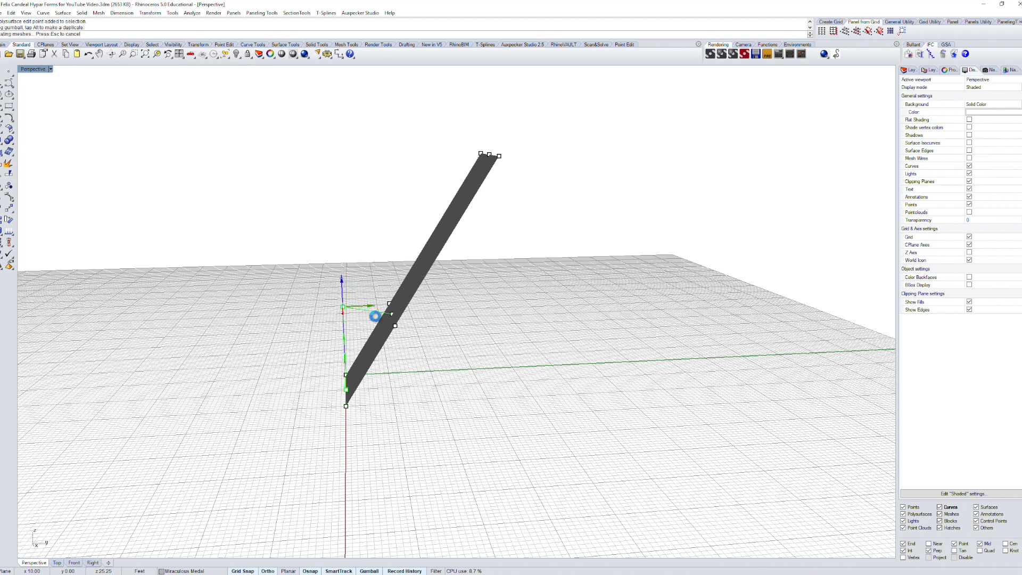
# Step: Lower the centre point where the four faces meet along the Z axis, leave point editing, and select the whole polysurface
pyautogui.click(392, 316)
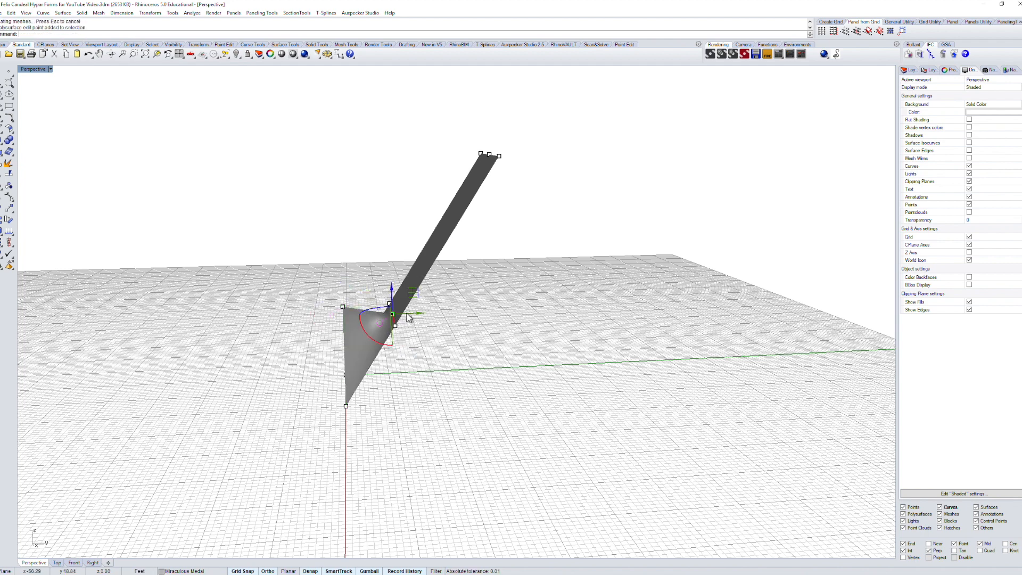
pyautogui.moveTo(391, 294); pyautogui.dragTo(482, 389)
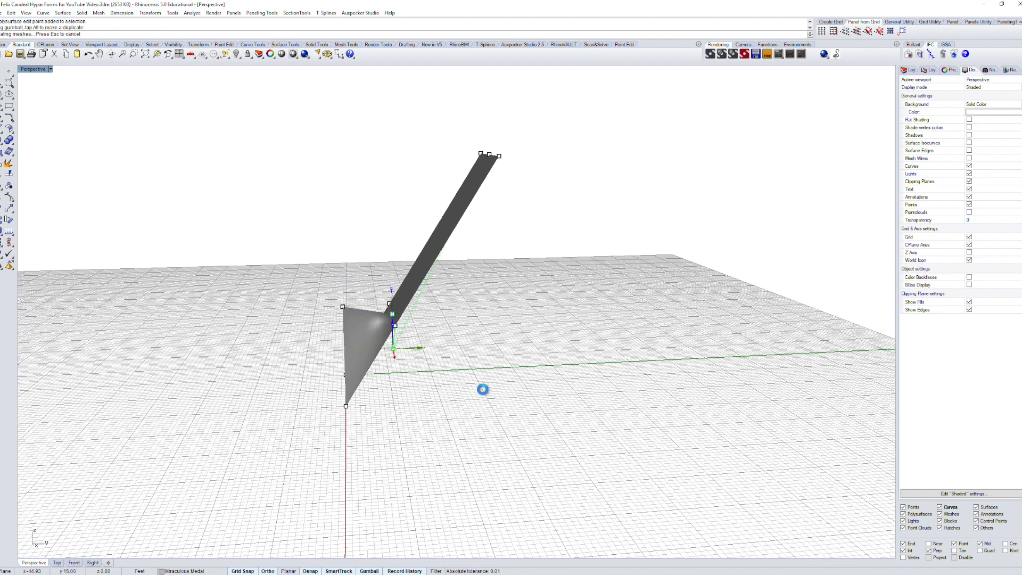
pyautogui.click(481, 388)
pyautogui.moveTo(439, 390); pyautogui.dragTo(520, 404, button='right')
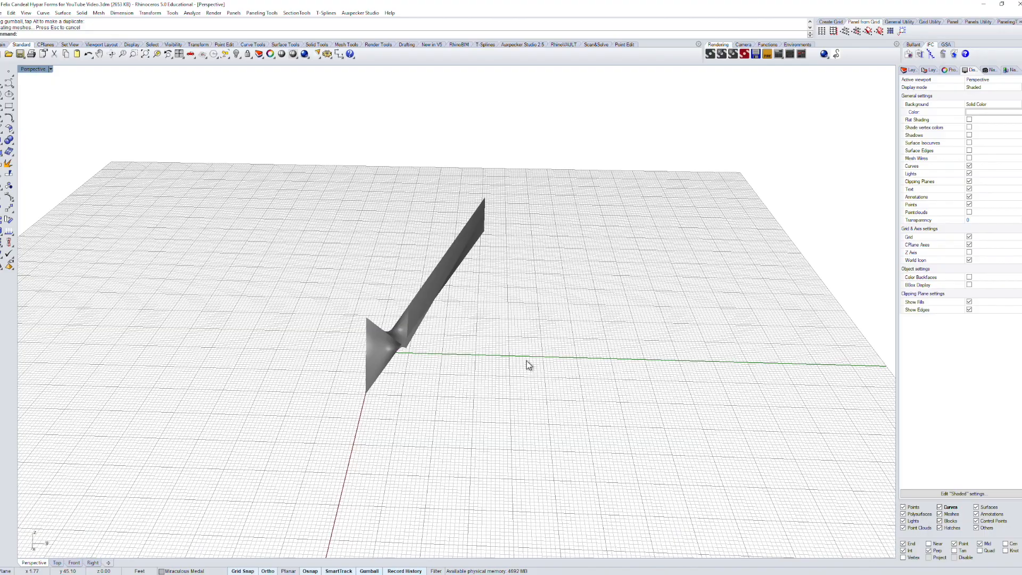
pyautogui.moveTo(528, 365); pyautogui.dragTo(485, 256, button='right')
pyautogui.click(478, 256)
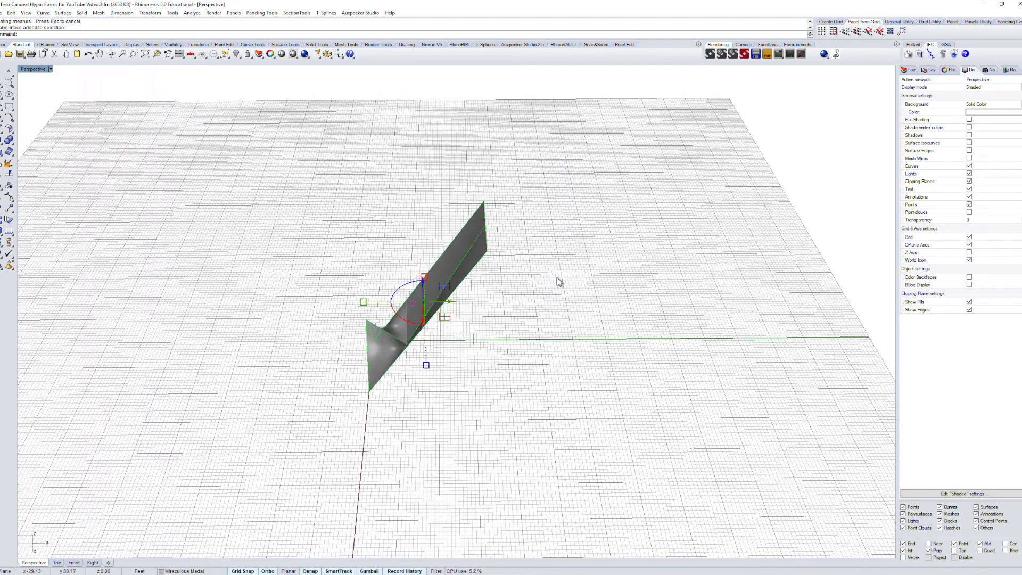
# Step: Mirror the folded polysurface across its upper ridge edge, keeping the original, to form the opposite slope
pyautogui.write('mirror')
pyautogui.press('Return')
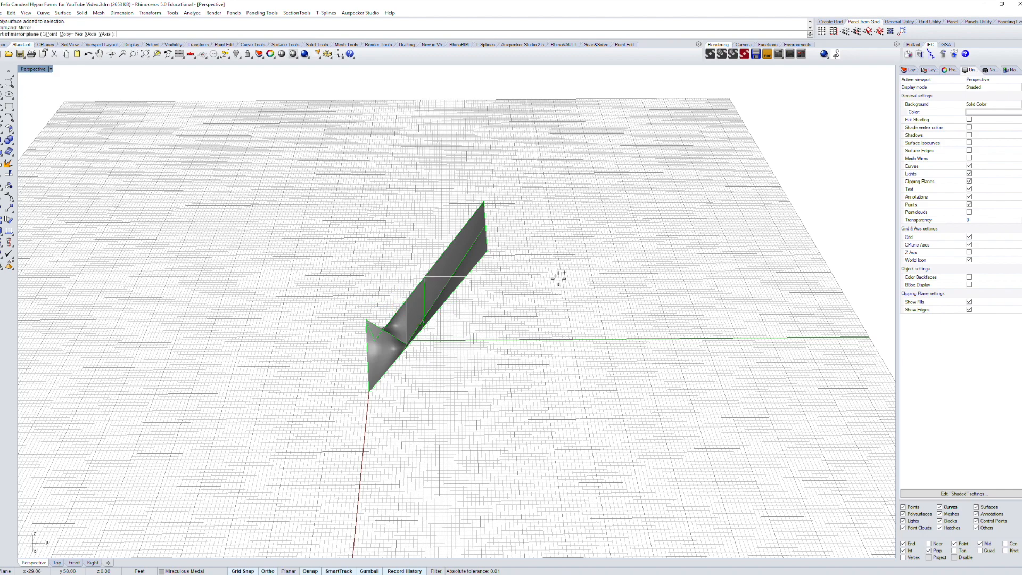
pyautogui.click(482, 208)
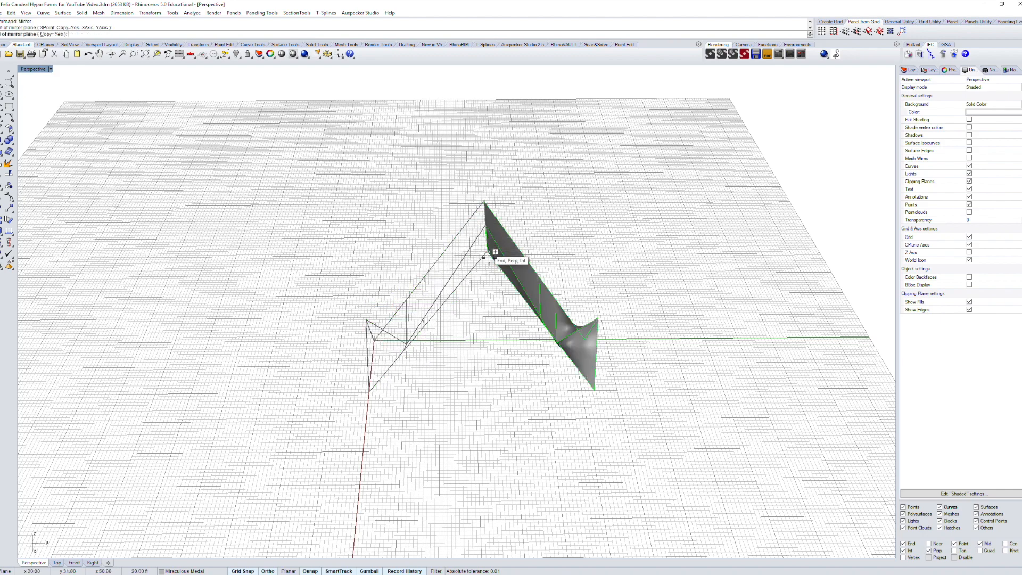
pyautogui.click(489, 260)
# Step: Array both slopes four times in the X direction, using the two outer base corners as the 20 ft spacing
pyautogui.moveTo(565, 239); pyautogui.dragTo(452, 347, button='right')
pyautogui.click(270, 255)
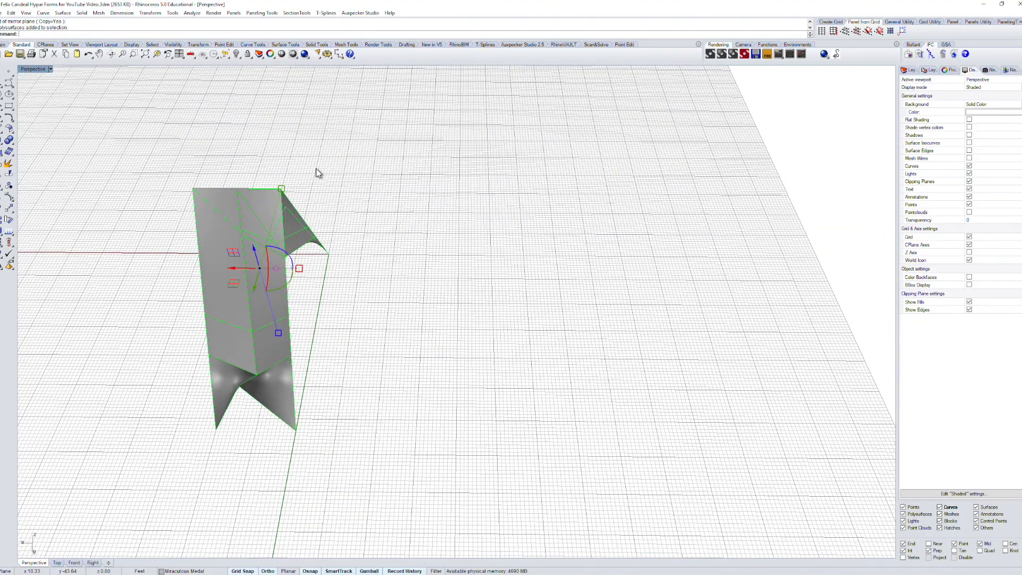
pyautogui.write('arry')
pyautogui.press('BackSpace')
pyautogui.write('ay')
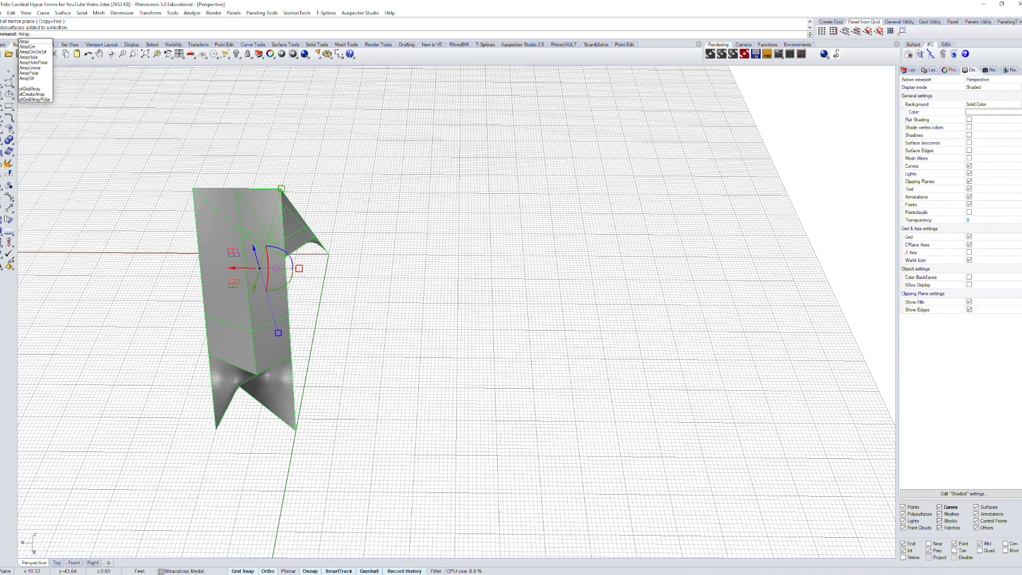
pyautogui.press('Return')
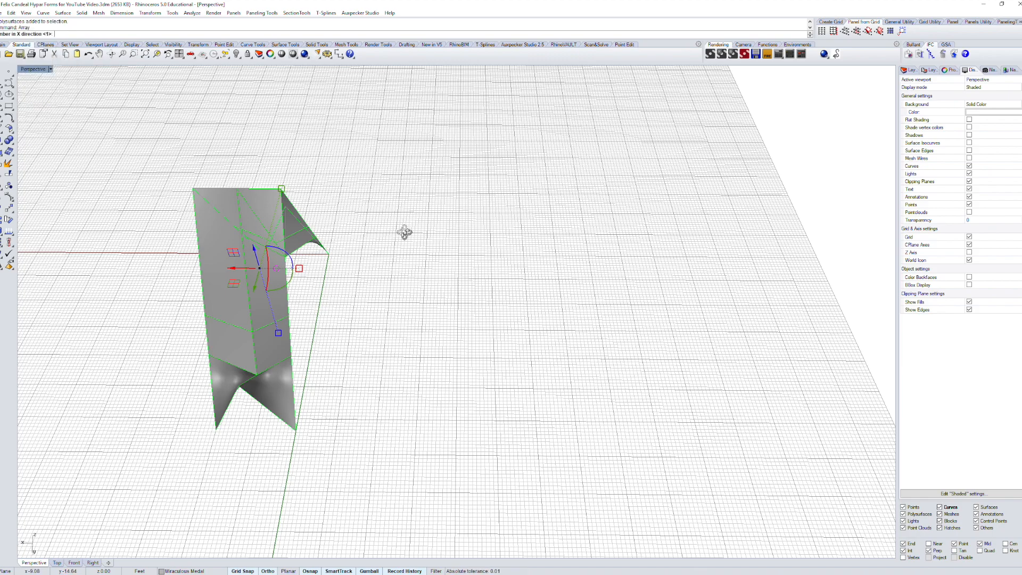
pyautogui.moveTo(406, 230); pyautogui.dragTo(500, 232, button='right')
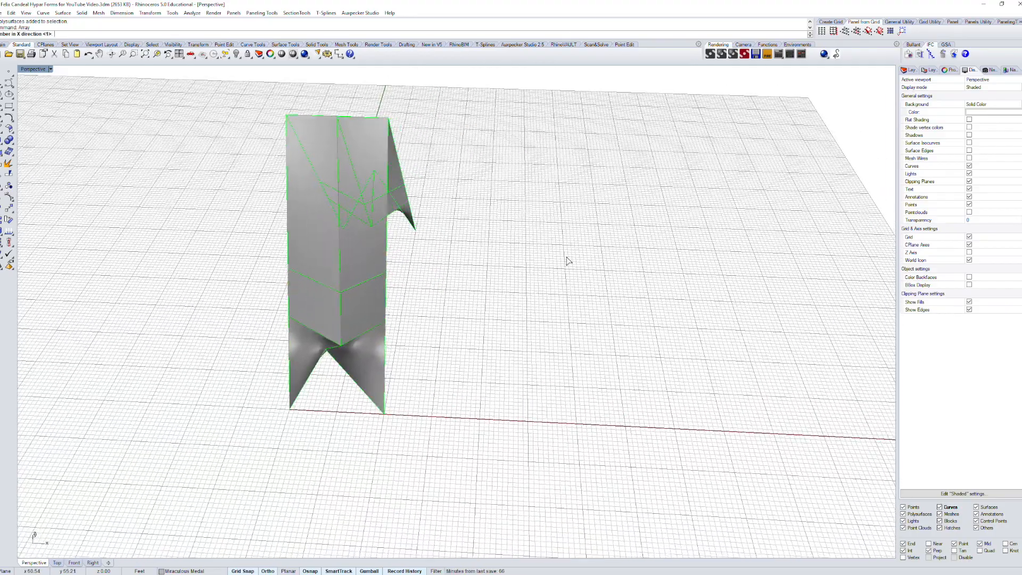
pyautogui.write('4')
pyautogui.press('Return')
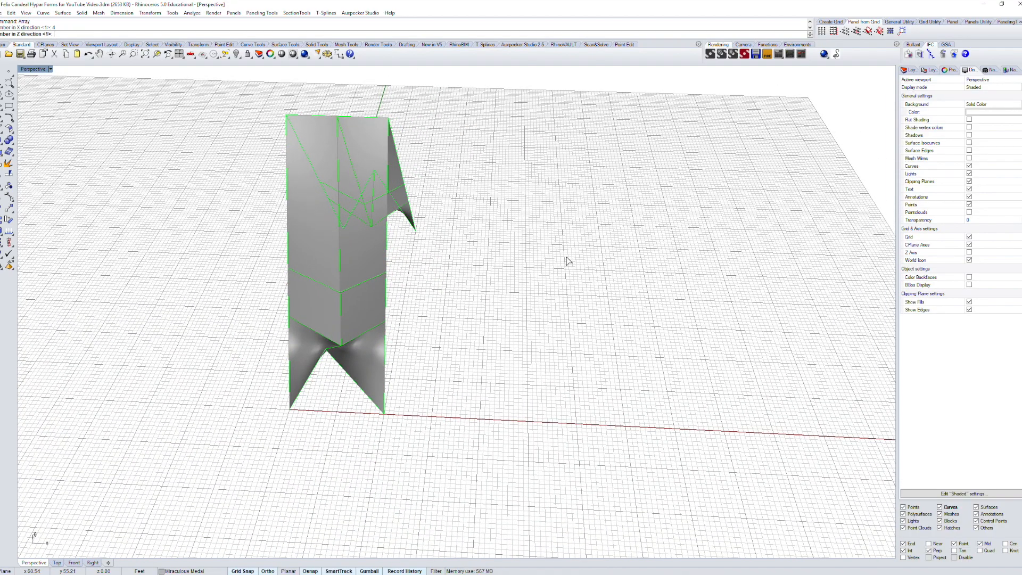
pyautogui.press('Return')
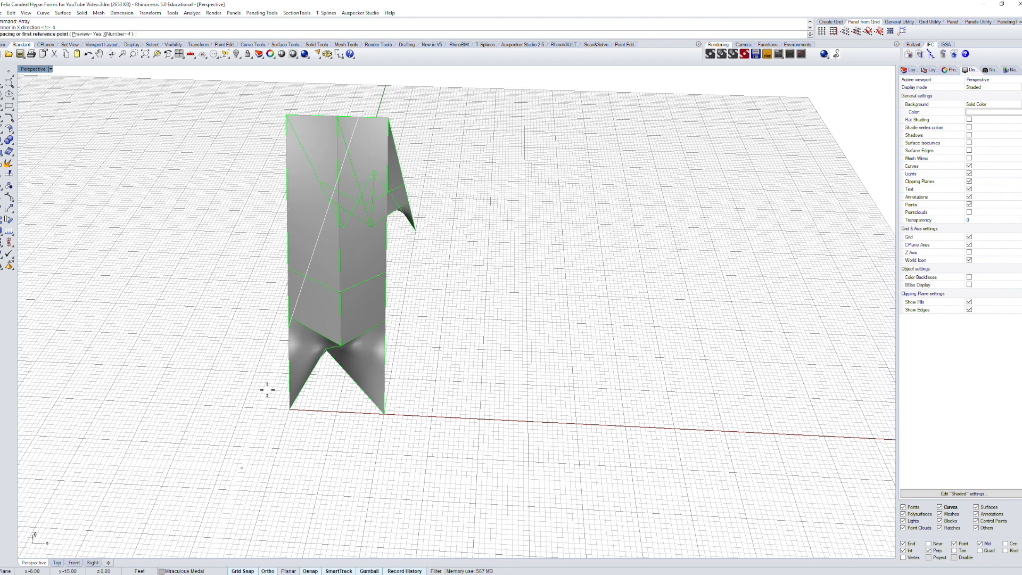
pyautogui.click(290, 411)
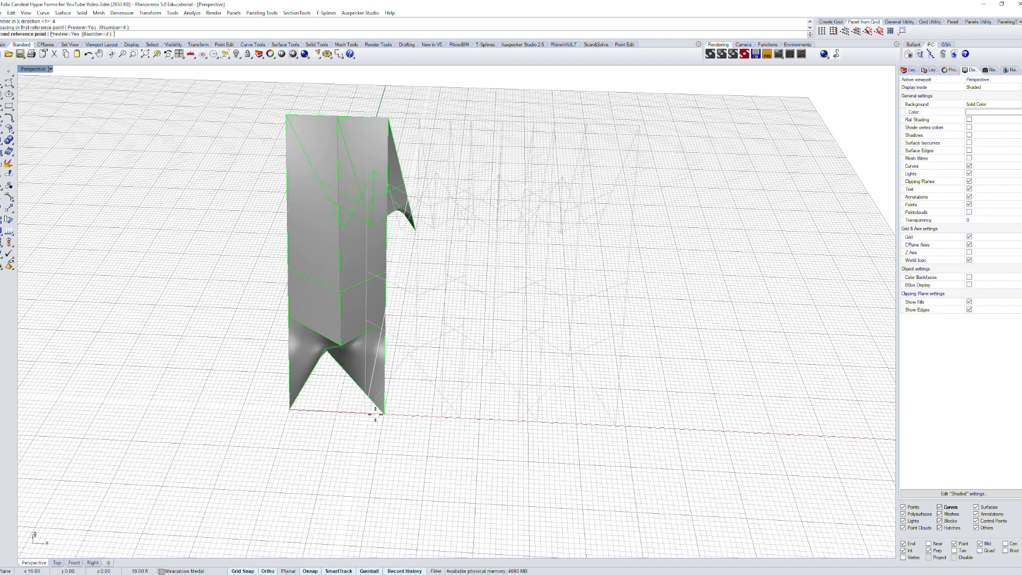
pyautogui.click(384, 413)
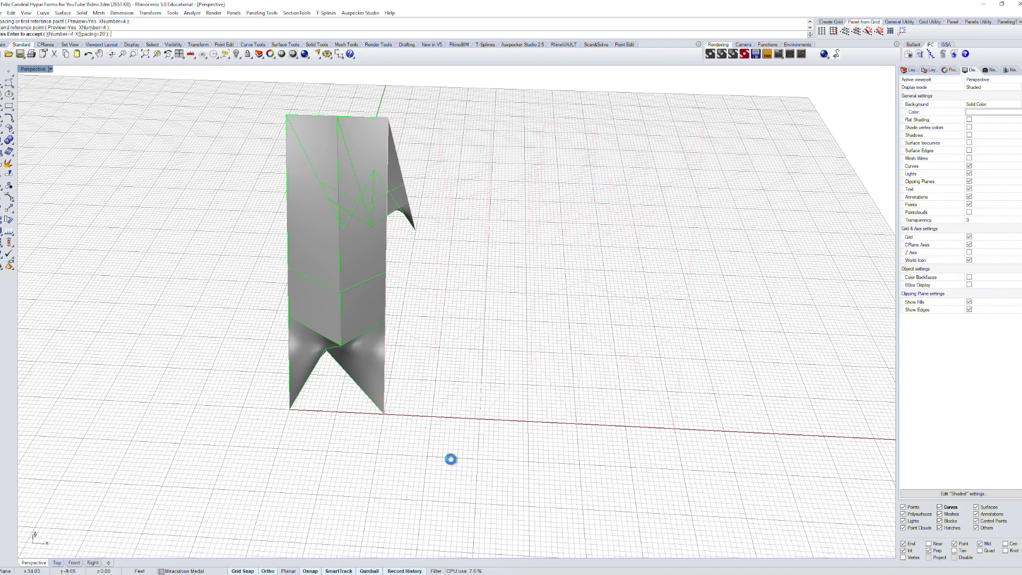
pyautogui.press('Return')
pyautogui.click(510, 482)
# Step: Delete the back-slope half of the end bay farthest along the X axis
pyautogui.moveTo(507, 467); pyautogui.dragTo(363, 453, button='right')
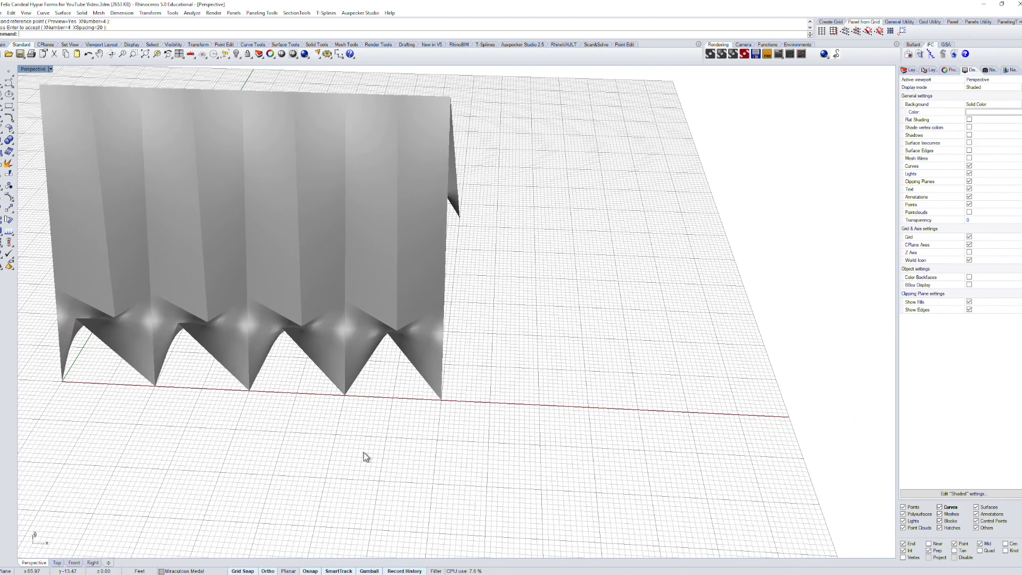
pyautogui.click(404, 302)
pyautogui.keyDown('shift'); pyautogui.click(457, 201); pyautogui.keyUp('shift')
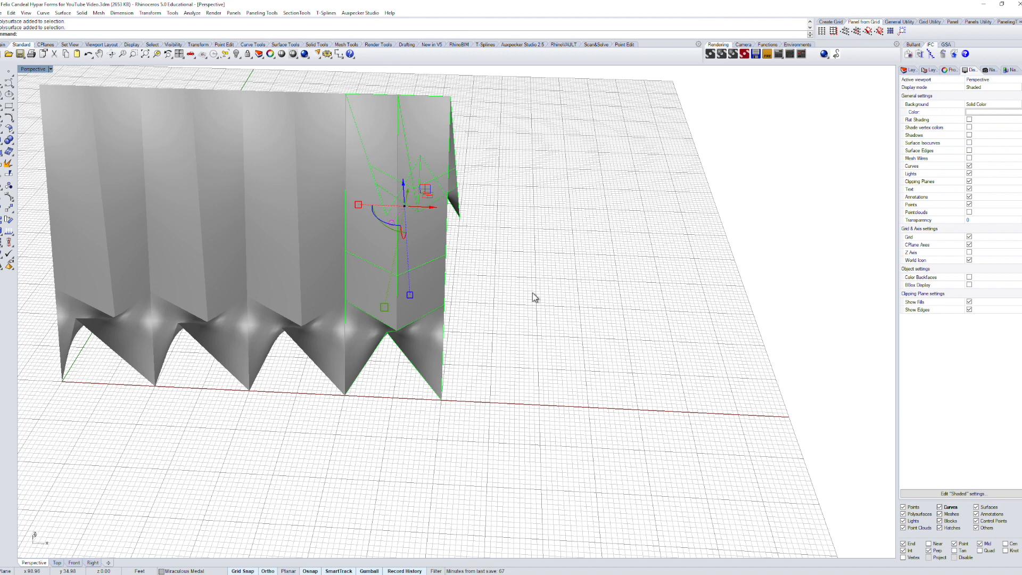
pyautogui.click(525, 244)
pyautogui.click(457, 205)
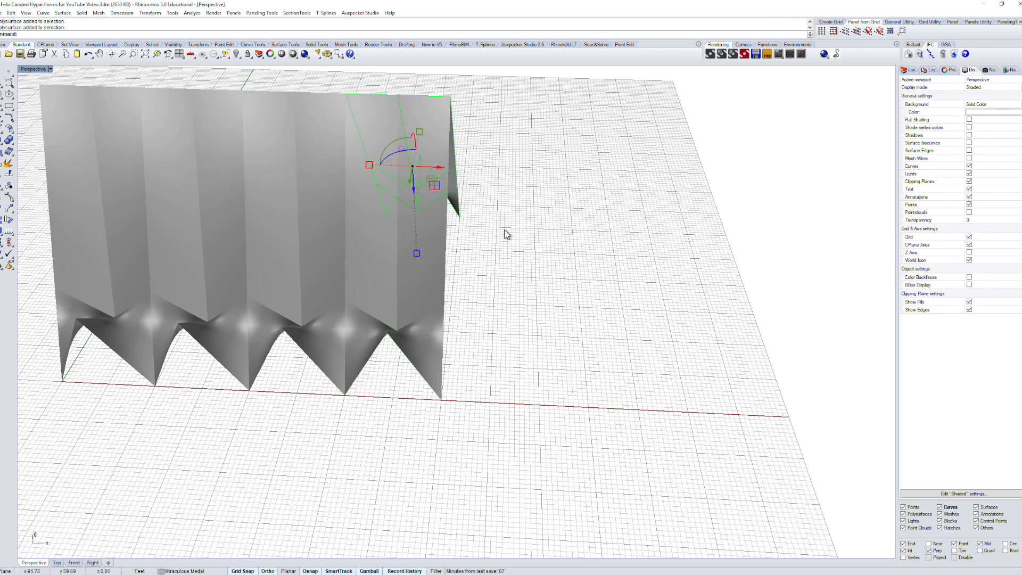
pyautogui.press('Delete')
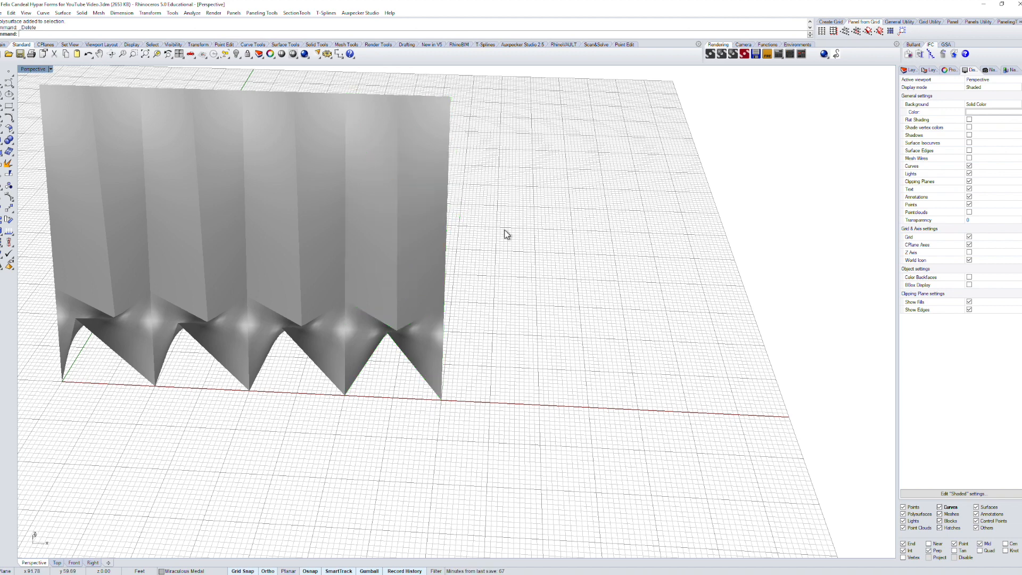
# Step: Copy the remaining front half of the end bay one bay width along X, from base corner to base corner
pyautogui.click(378, 308)
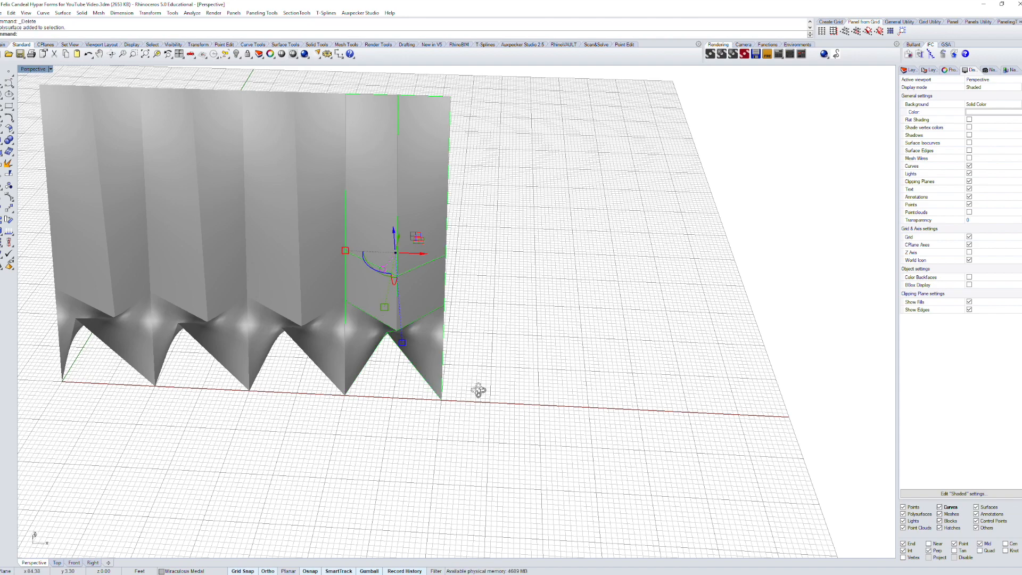
pyautogui.moveTo(479, 390); pyautogui.dragTo(548, 408, button='right')
pyautogui.keyDown('shift'); pyautogui.moveTo(422, 385); pyautogui.dragTo(495, 451, button='right'); pyautogui.keyUp('shift')
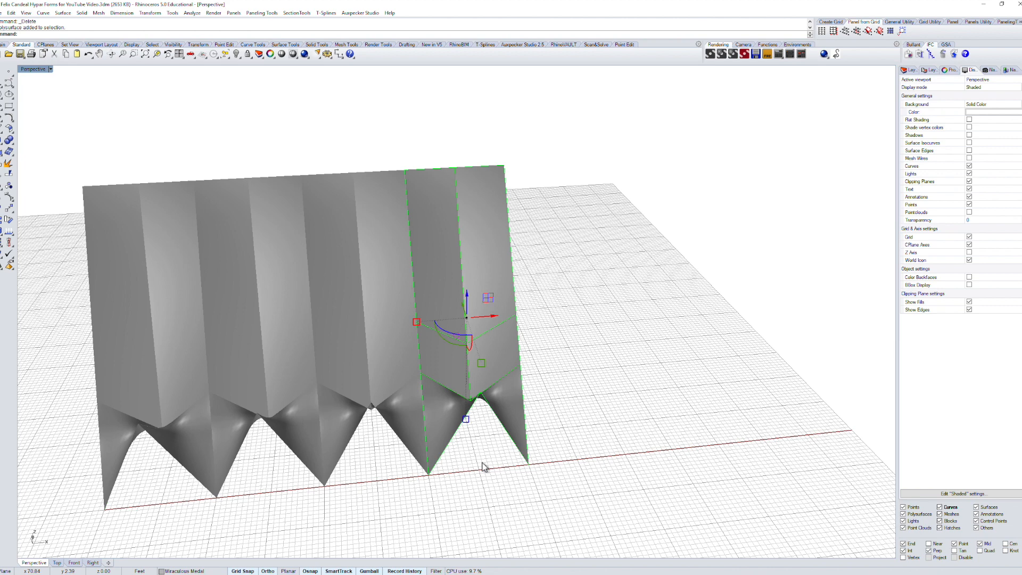
pyautogui.write('copy')
pyautogui.press('Return')
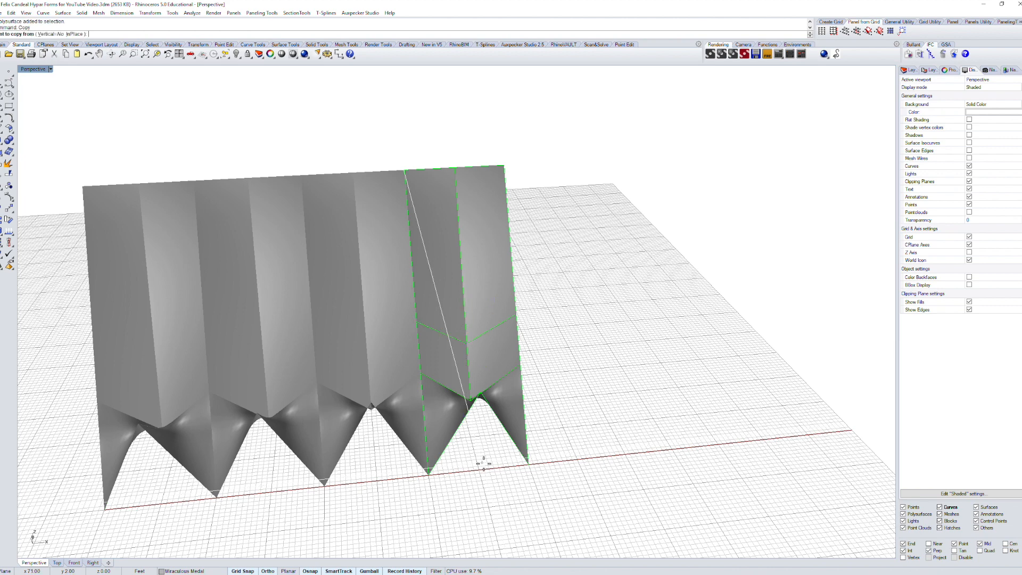
pyautogui.click(429, 473)
pyautogui.click(528, 462)
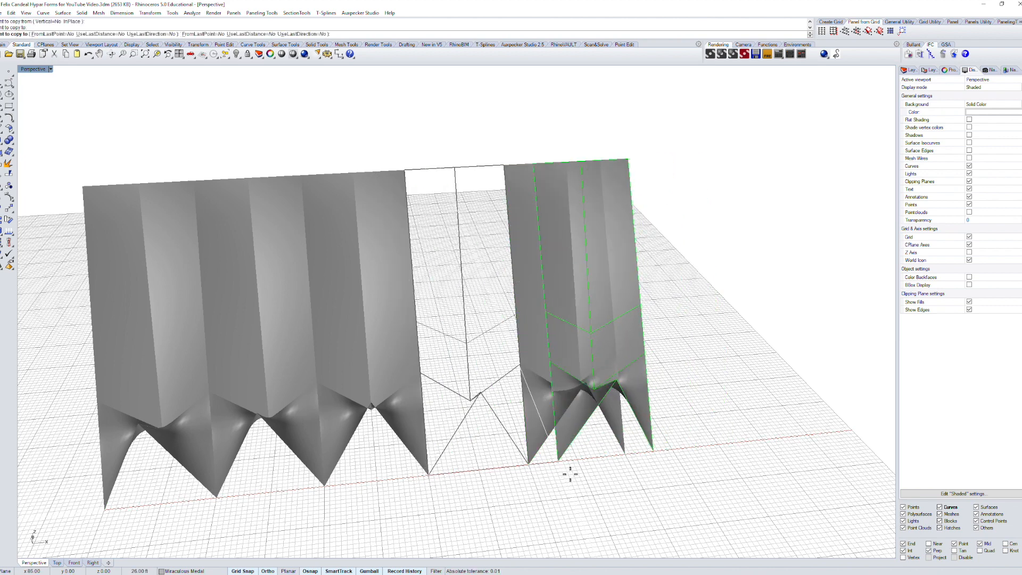
pyautogui.press('Return')
pyautogui.click(639, 469)
# Step: Turn on the solid edit points of the newly copied outermost bay
pyautogui.moveTo(666, 470); pyautogui.dragTo(486, 447, button='right')
pyautogui.click(325, 334)
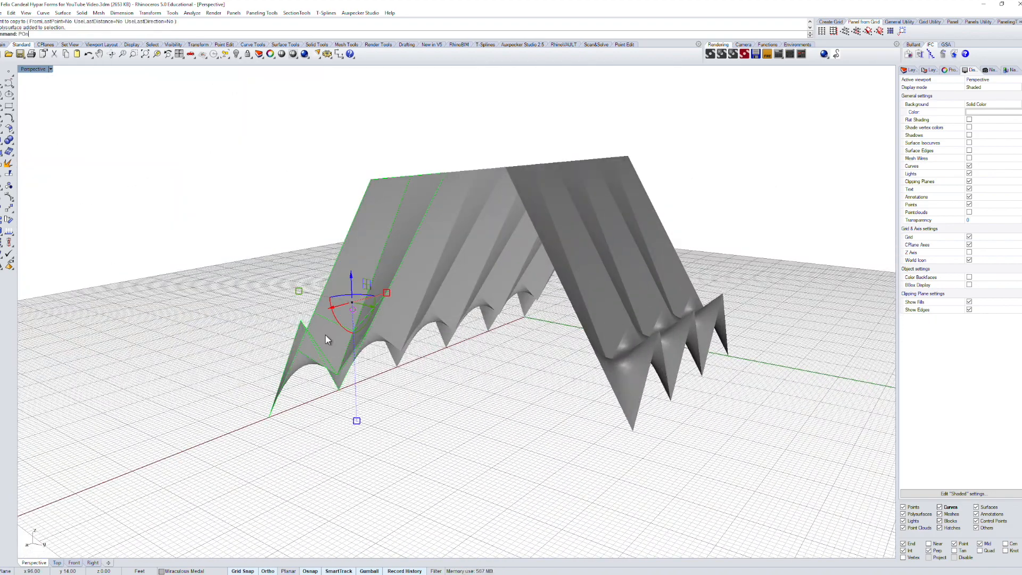
pyautogui.write('POn')
pyautogui.press('Return')
pyautogui.write('SPO')
pyautogui.press('Return')
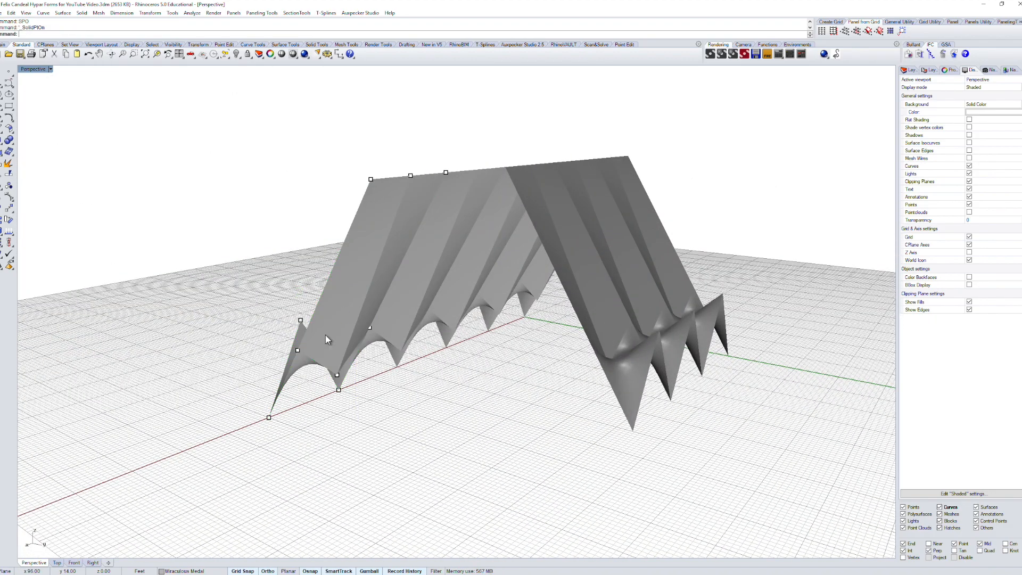
# Step: Raise the outermost bay's centre fold point and the middle point of its base edge vertically to near ridge height, and leave point editing
pyautogui.click(338, 376)
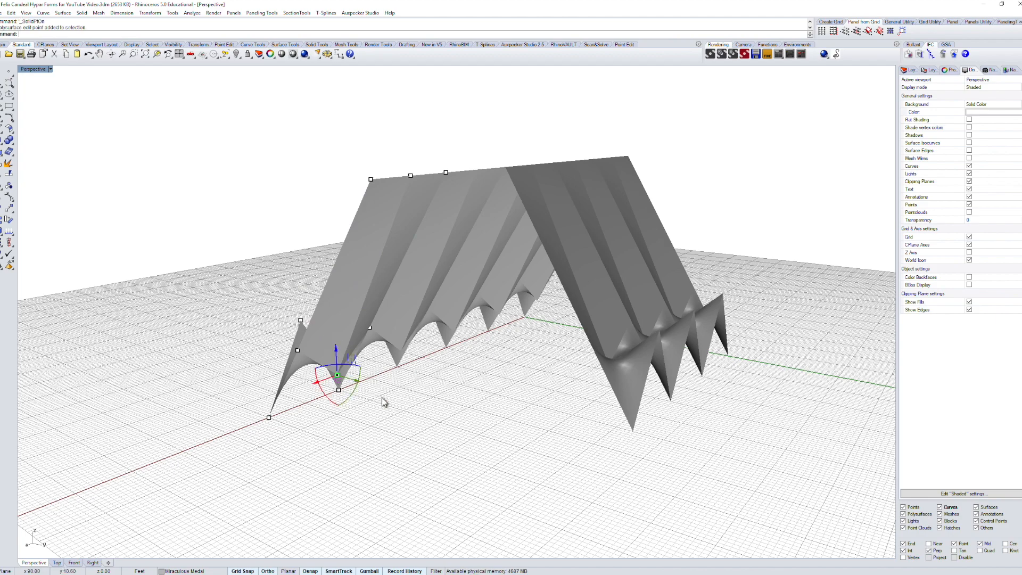
pyautogui.moveTo(511, 420); pyautogui.dragTo(497, 440, button='right')
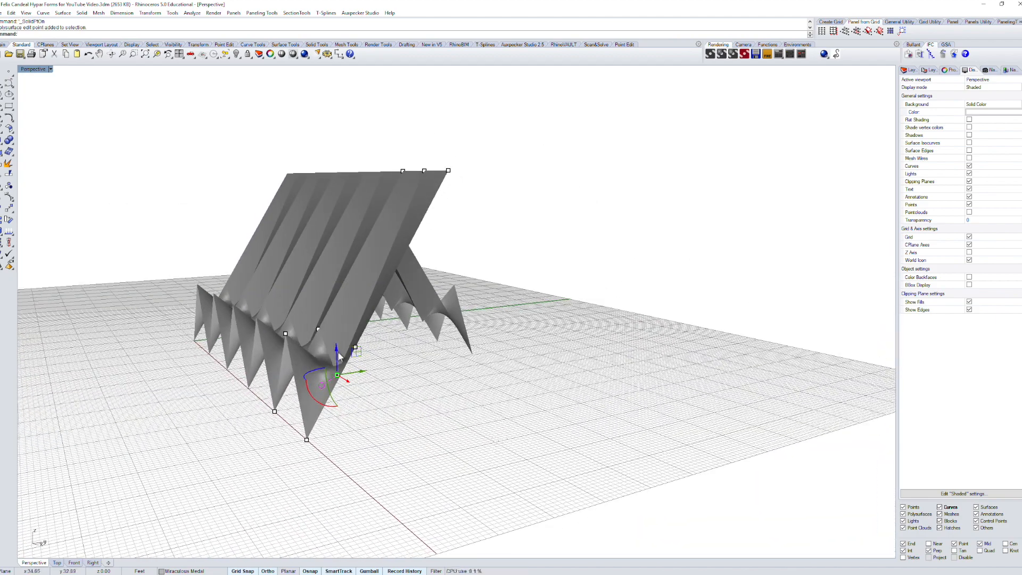
pyautogui.moveTo(338, 354); pyautogui.dragTo(353, 166)
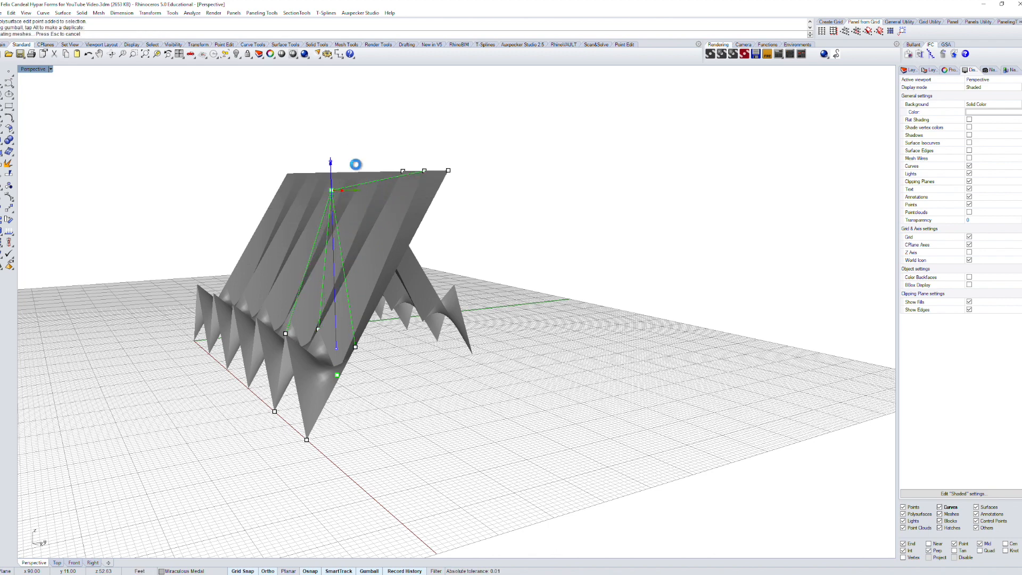
pyautogui.click(286, 335)
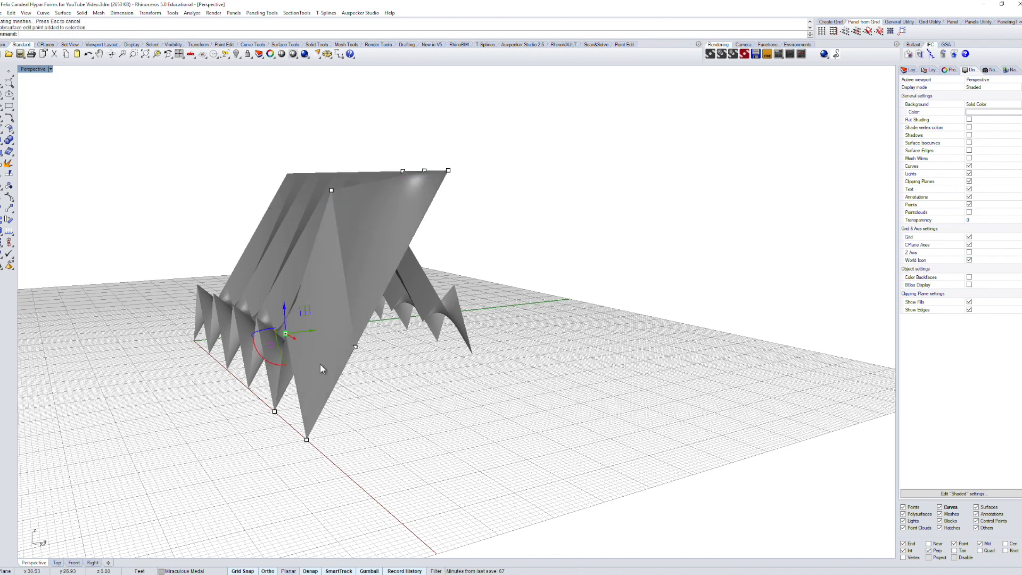
pyautogui.moveTo(286, 313); pyautogui.dragTo(248, 173)
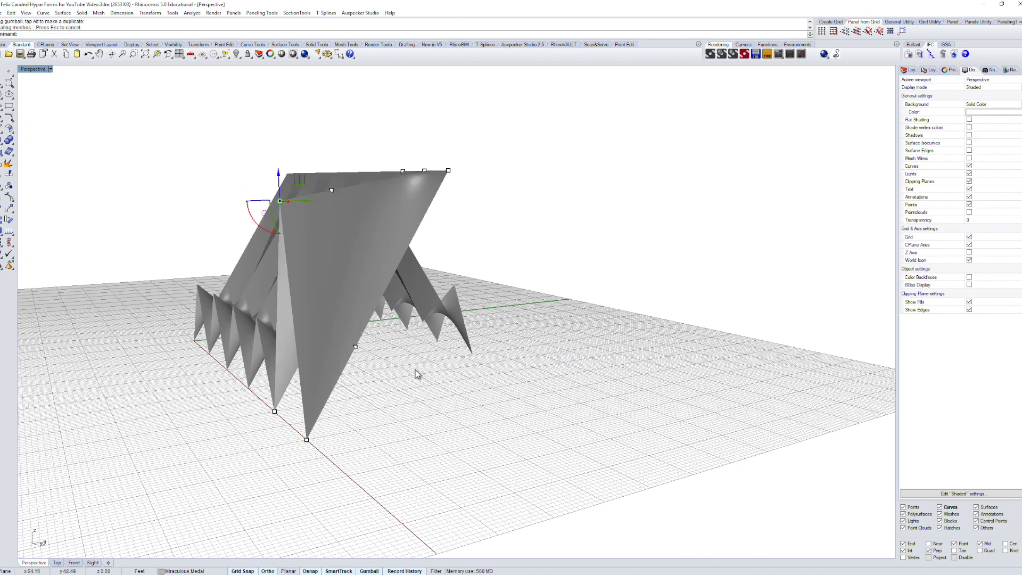
pyautogui.press('Escape')
# Step: Mirror the reshaped outermost bay across the ridge line to the opposite slope
pyautogui.moveTo(392, 397); pyautogui.dragTo(356, 308, button='right')
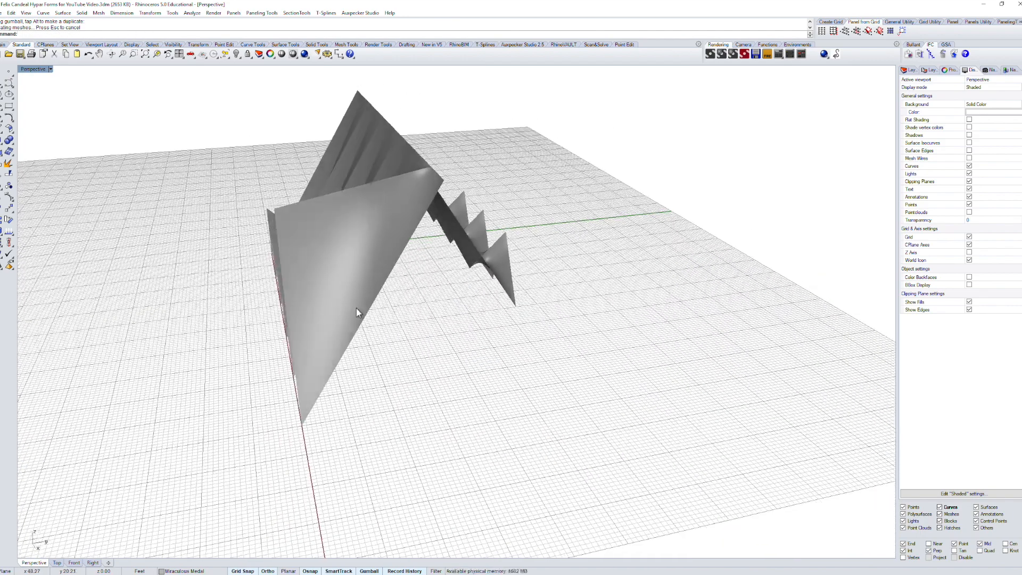
pyautogui.click(356, 307)
pyautogui.moveTo(463, 346); pyautogui.dragTo(464, 364, button='right')
pyautogui.write('mirror')
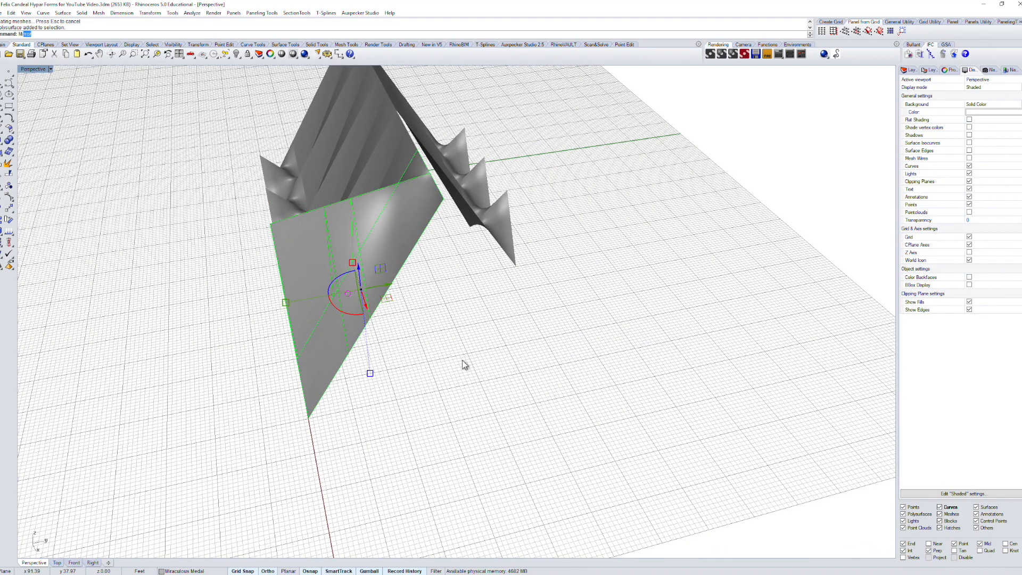
pyautogui.press('Return')
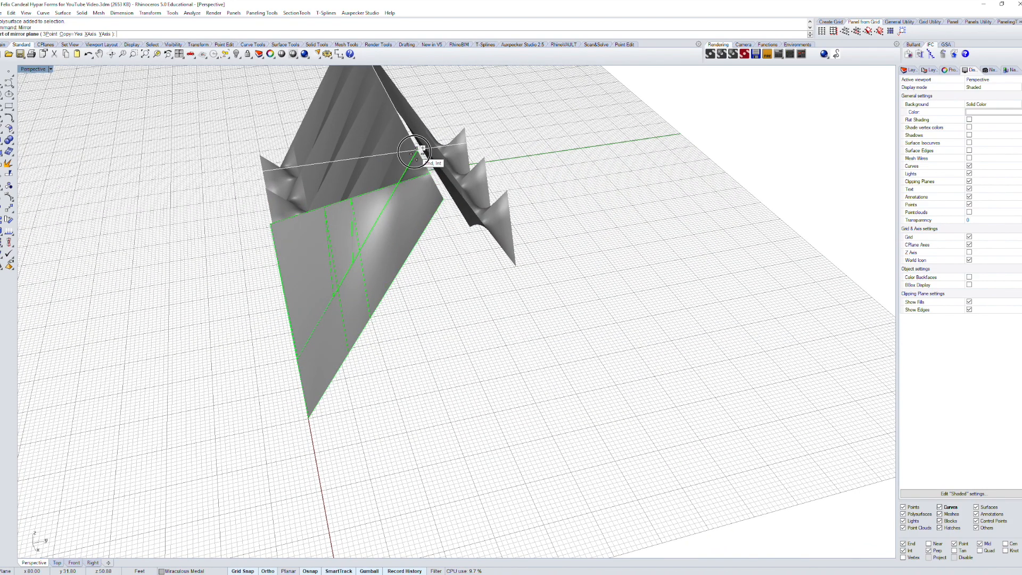
pyautogui.click(425, 152)
pyautogui.click(455, 197)
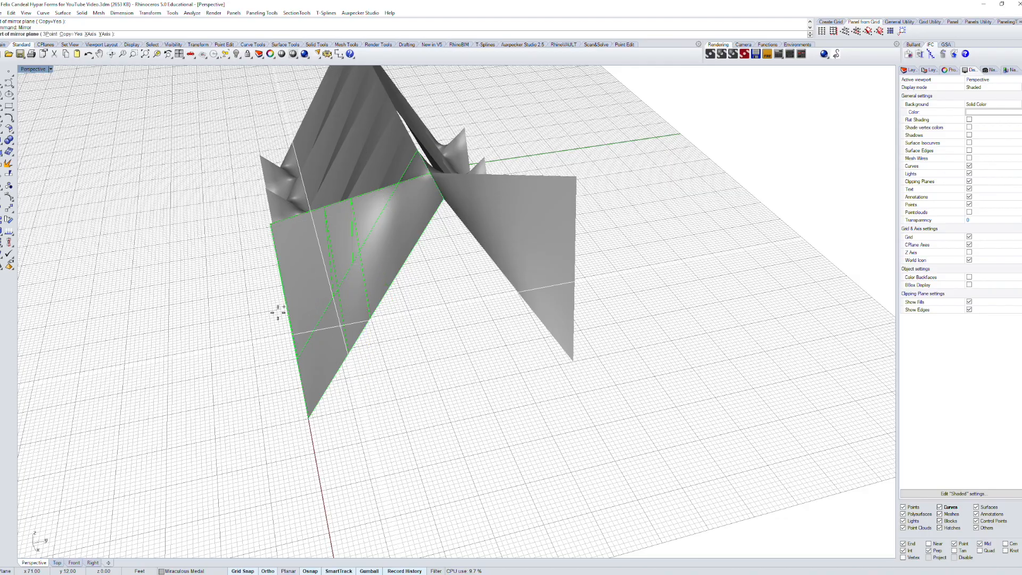
pyautogui.click(256, 306)
pyautogui.moveTo(376, 381); pyautogui.dragTo(371, 380, button='right')
pyautogui.press('Escape')
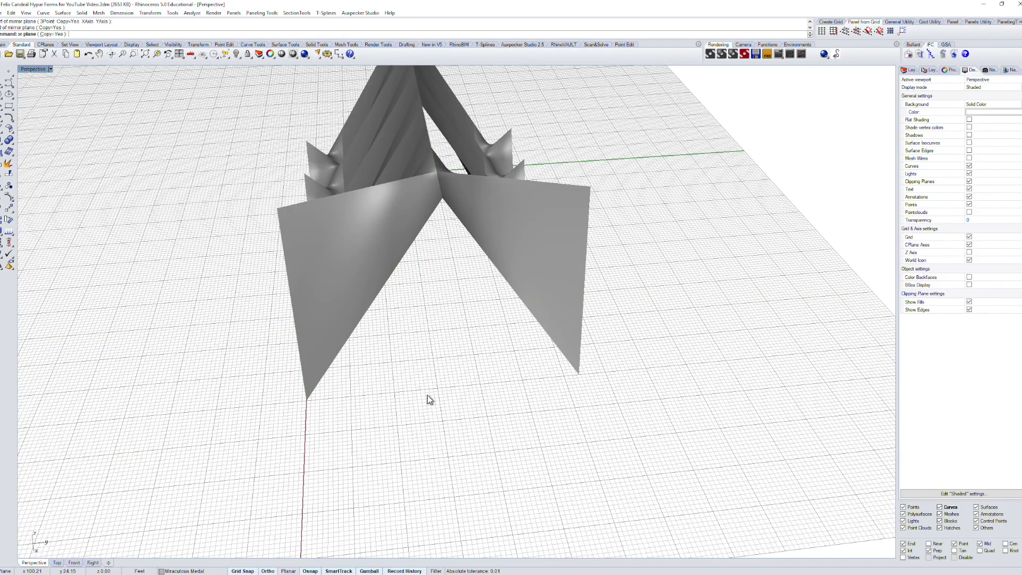
# Step: Copy the bay beside the gap on the opposite slope one bay width along X, from base corner to base corner, filling the gap
pyautogui.moveTo(509, 430); pyautogui.dragTo(391, 423, button='right')
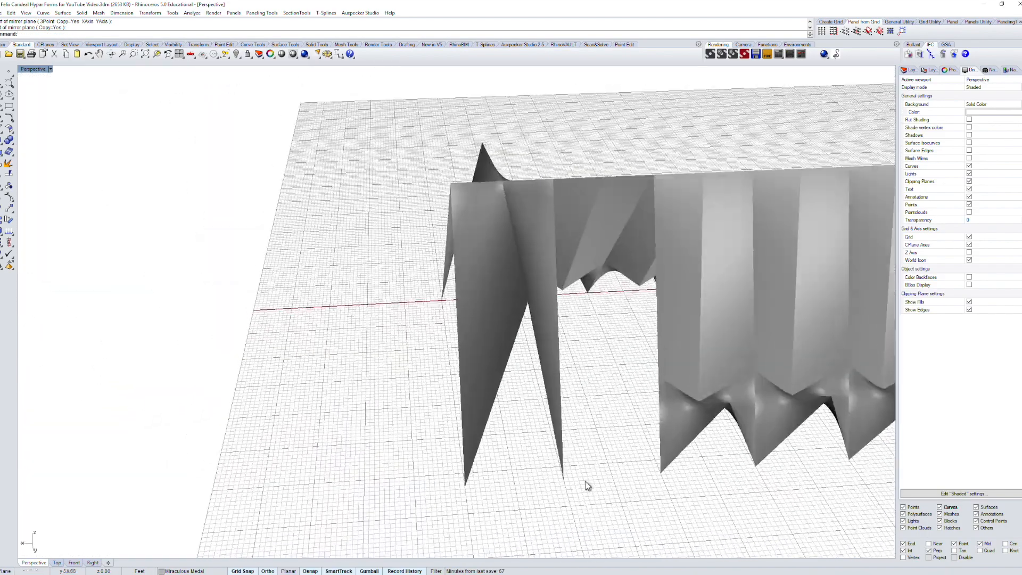
pyautogui.keyDown('shift'); pyautogui.moveTo(584, 480); pyautogui.dragTo(395, 416, button='right'); pyautogui.keyUp('shift')
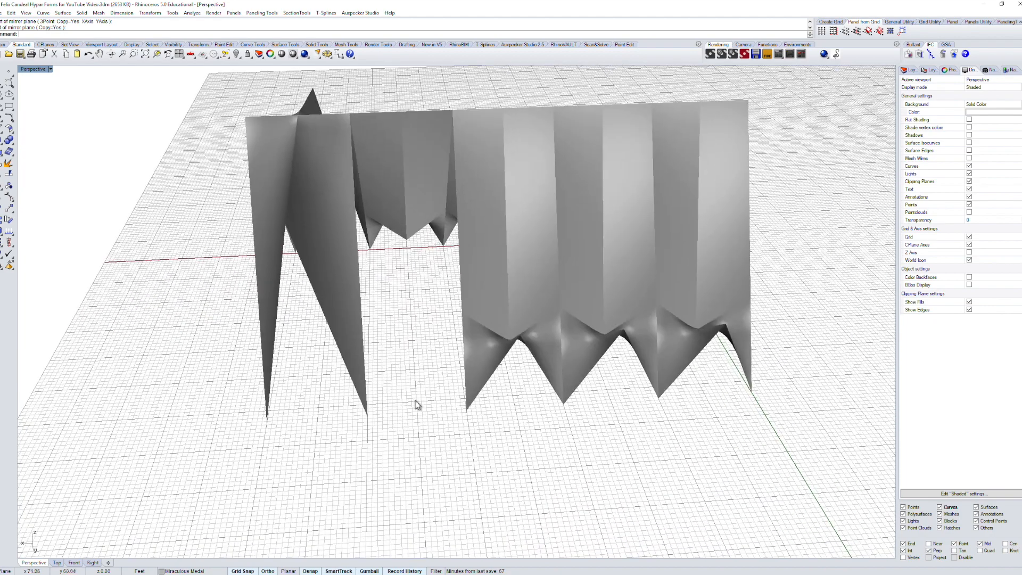
pyautogui.click(503, 302)
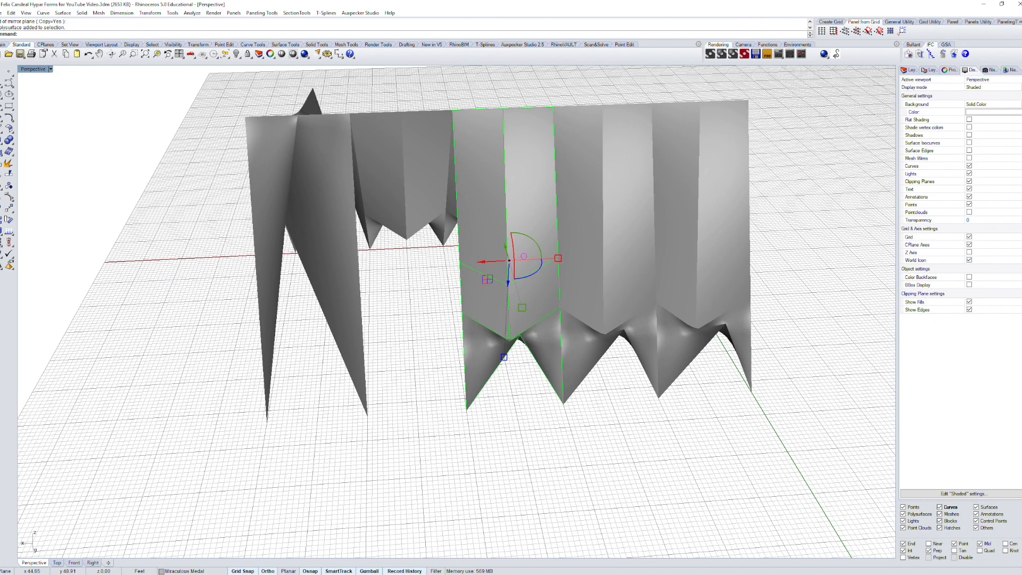
pyautogui.write('copy')
pyautogui.press('Return')
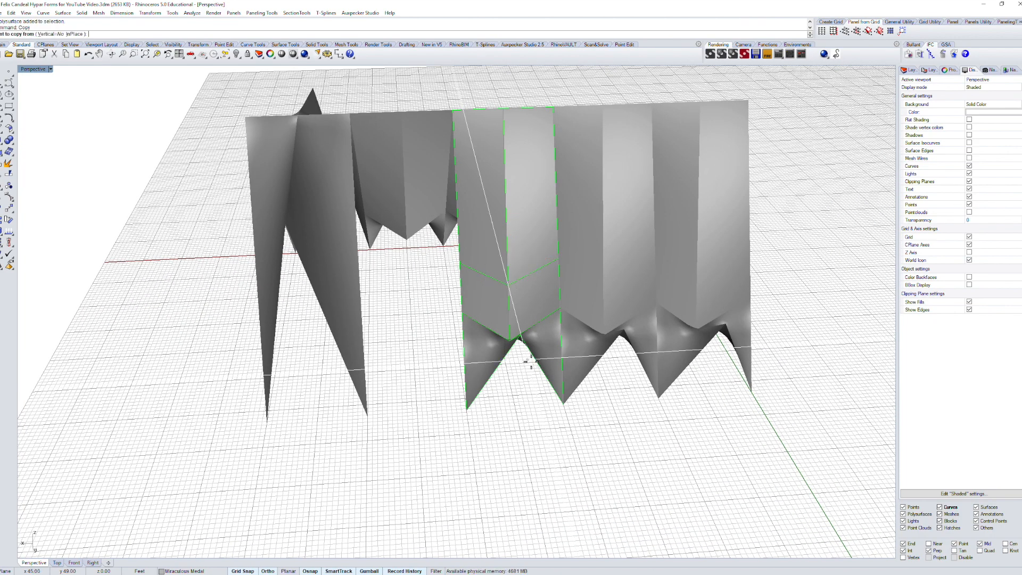
pyautogui.click(560, 403)
pyautogui.click(468, 409)
pyautogui.press('Return')
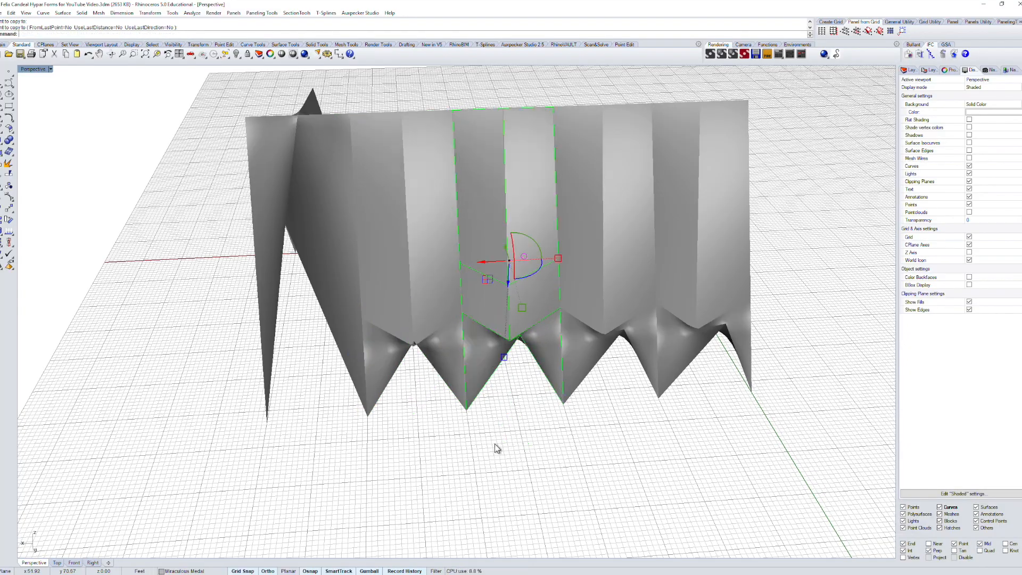
# Step: Select all the bays on both slopes and turn on their solid edit points
pyautogui.press('Escape')
pyautogui.moveTo(511, 429); pyautogui.dragTo(456, 429, button='right')
pyautogui.moveTo(392, 405); pyautogui.dragTo(488, 475, button='right')
pyautogui.keyDown('shift'); pyautogui.moveTo(738, 206); pyautogui.dragTo(751, 253, button='right'); pyautogui.keyUp('shift')
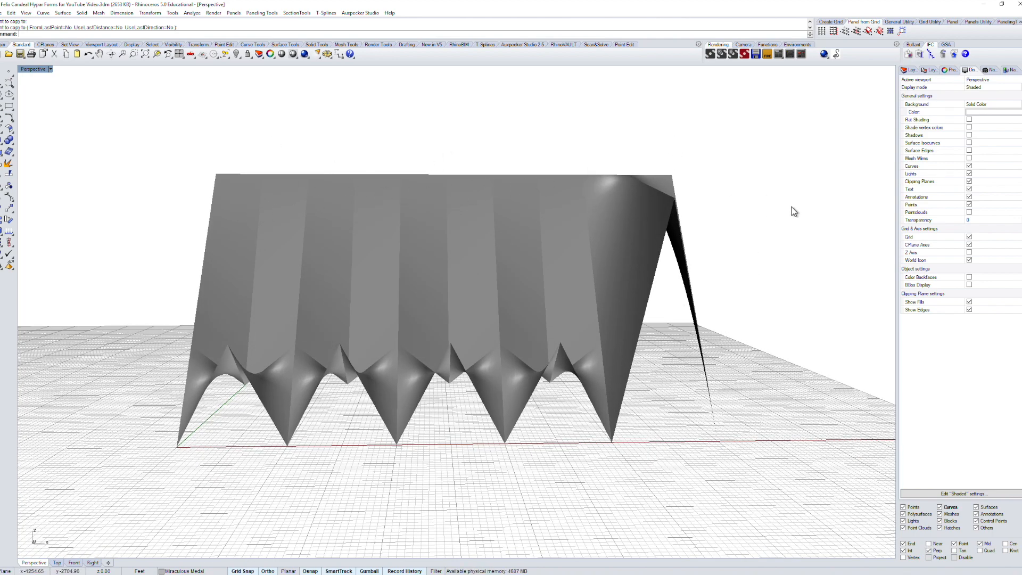
pyautogui.moveTo(793, 211); pyautogui.dragTo(69, 147)
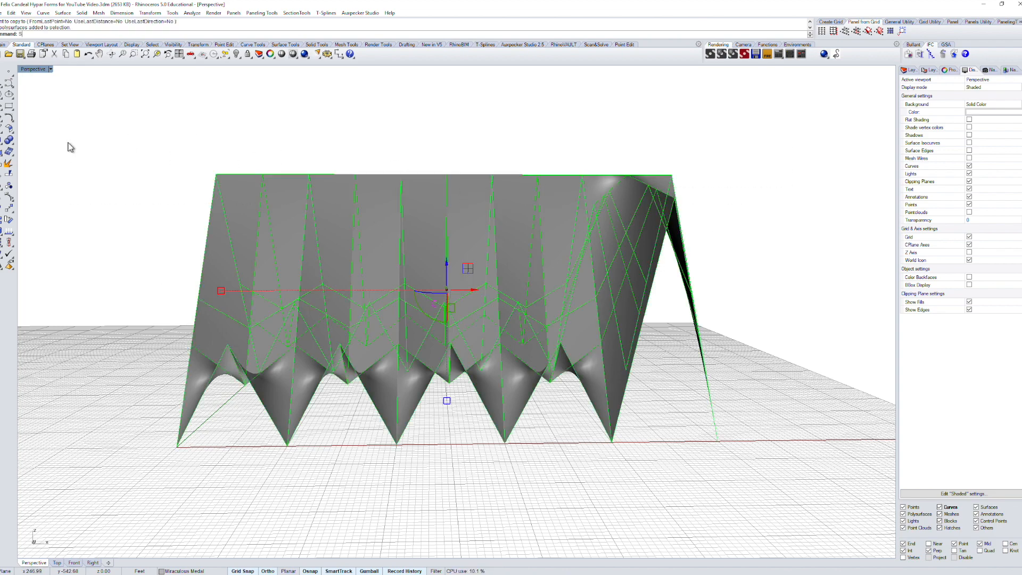
pyautogui.press('Return')
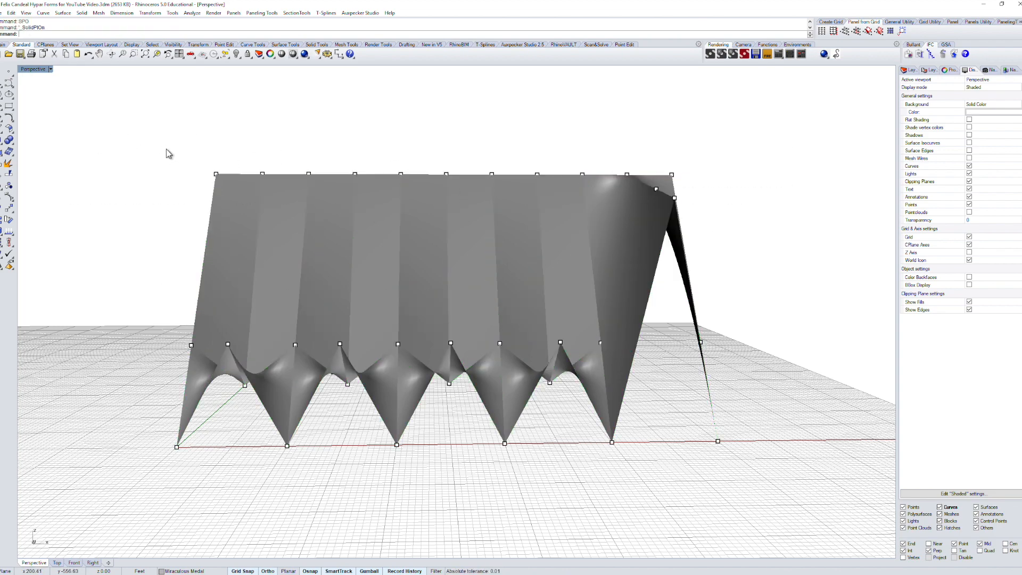
# Step: Select all edit points along the ridge and relocate the gumball origin to the ridge endpoint farthest from the raised bays
pyautogui.moveTo(168, 141); pyautogui.dragTo(711, 187)
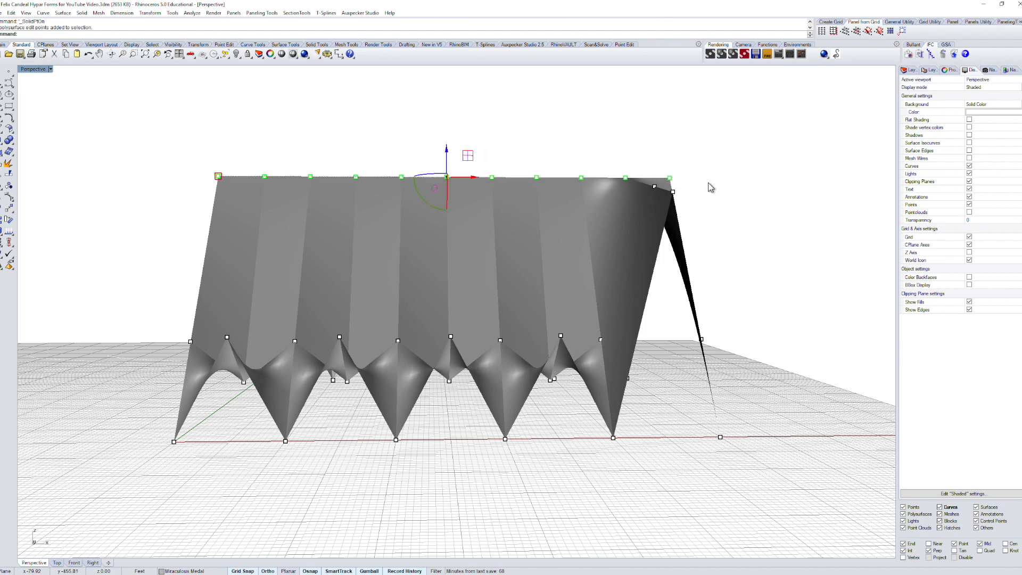
pyautogui.click(435, 192)
pyautogui.click(478, 103)
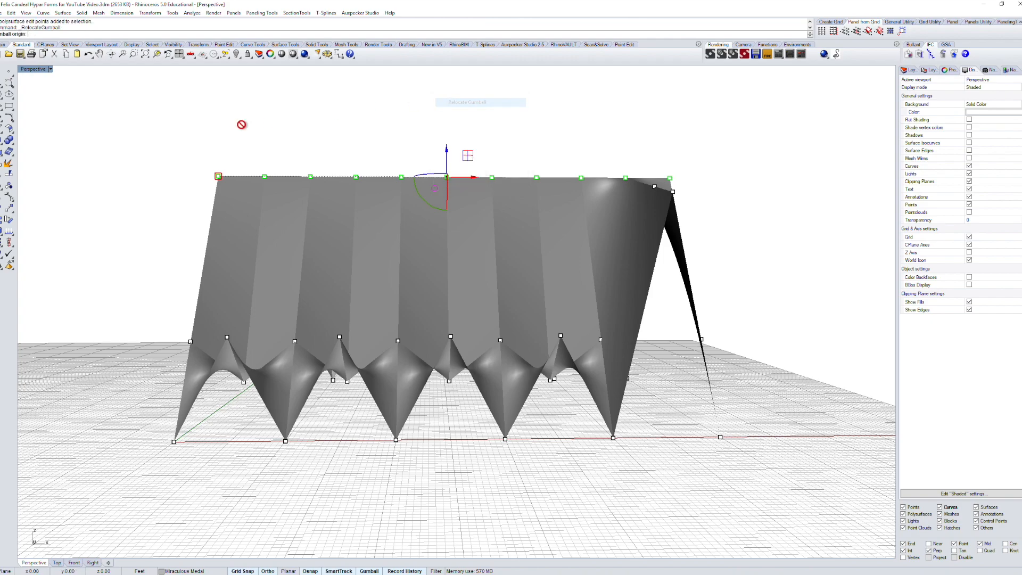
pyautogui.click(219, 176)
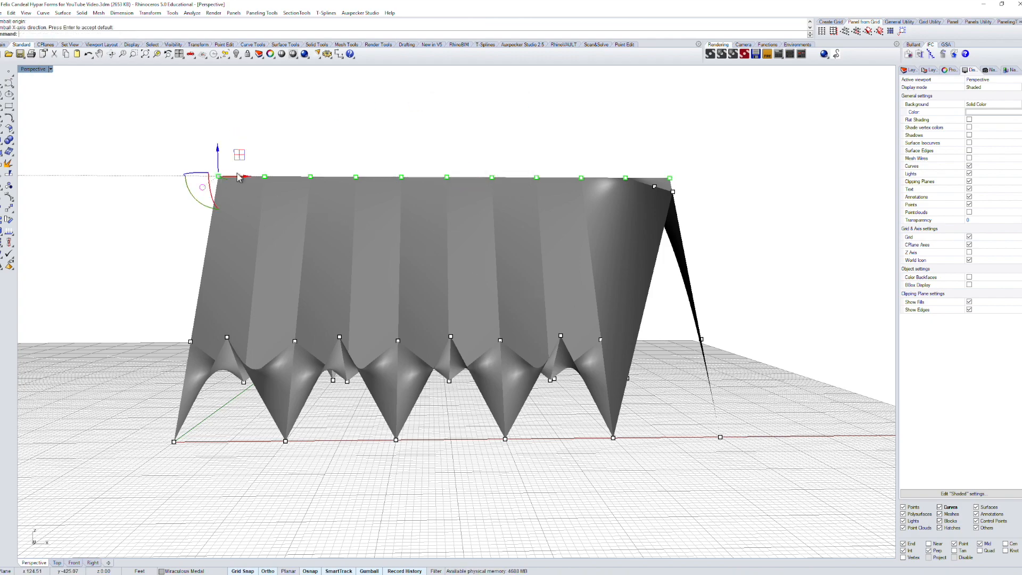
# Step: Rotate the ridge points by -8 degrees about the relocated origin so the ridge rises toward the raised end bays
pyautogui.moveTo(226, 184); pyautogui.dragTo(210, 203, button='right')
pyautogui.click(201, 207)
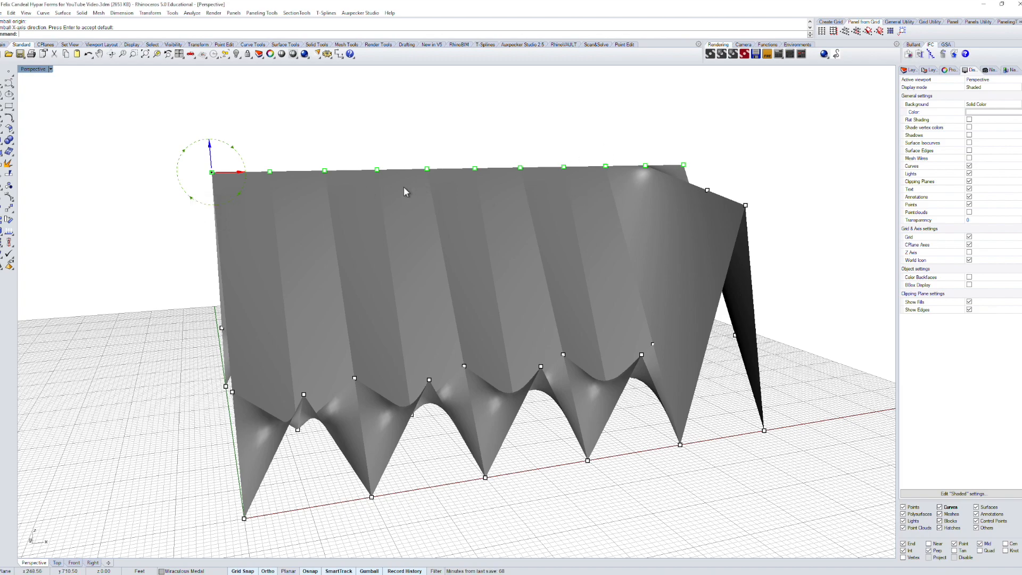
pyautogui.moveTo(404, 187)
pyautogui.mouseDown(button='right')
pyautogui.moveTo(424, 176)
pyautogui.moveTo(399, 189)
pyautogui.mouseUp(button='right')
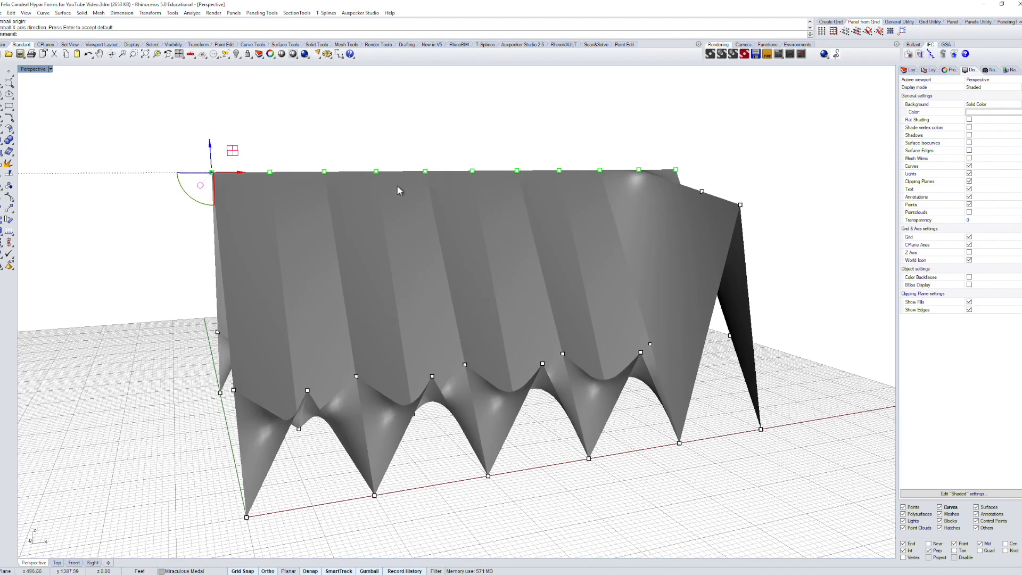
pyautogui.click(192, 197)
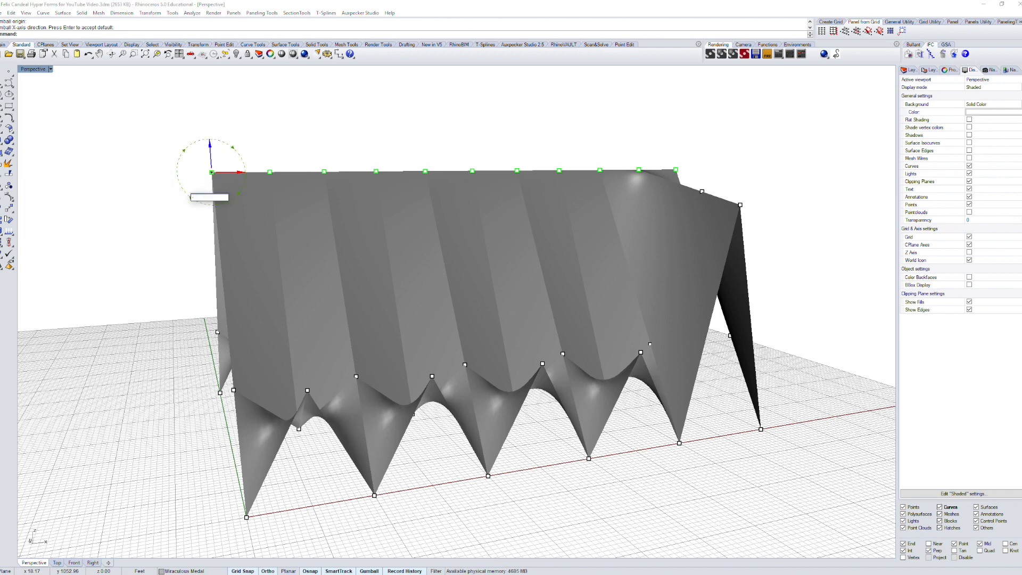
pyautogui.write('-8')
pyautogui.press('Return')
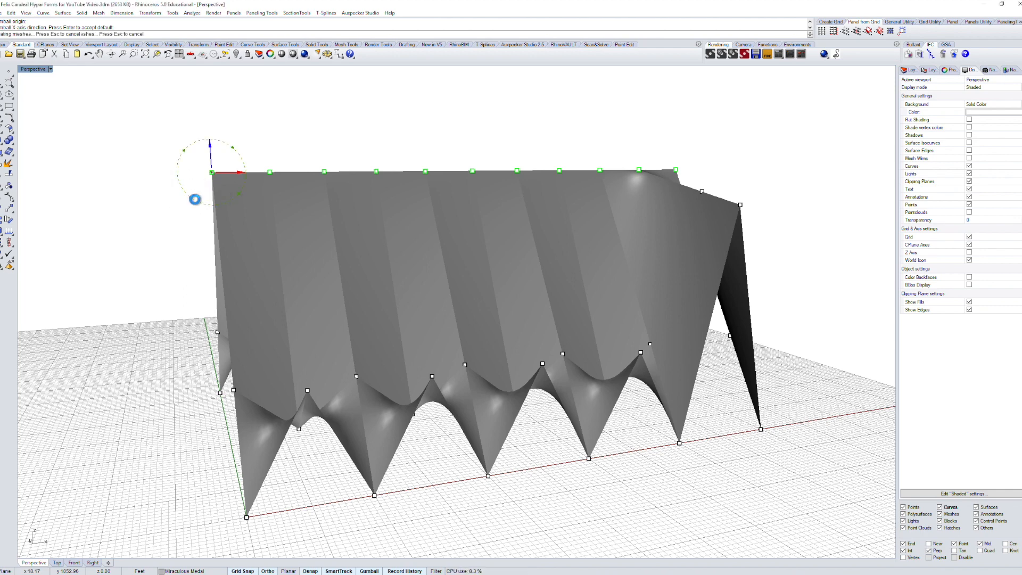
pyautogui.click(763, 116)
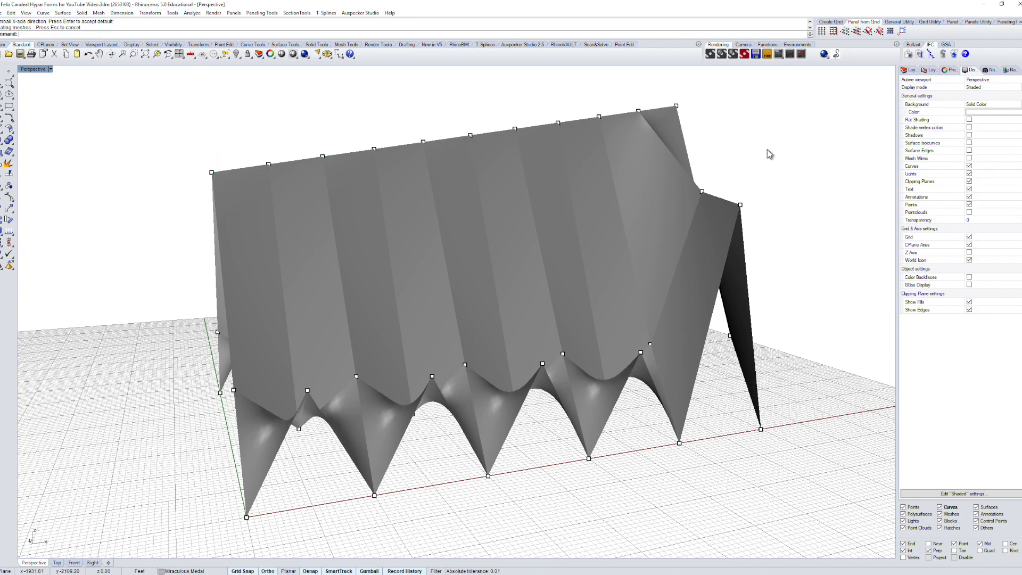
# Step: Raise the pair of middle fold points on the open end bays vertically, one on each slope
pyautogui.moveTo(768, 152); pyautogui.dragTo(472, 164, button='right')
pyautogui.moveTo(512, 197); pyautogui.dragTo(455, 201, button='right')
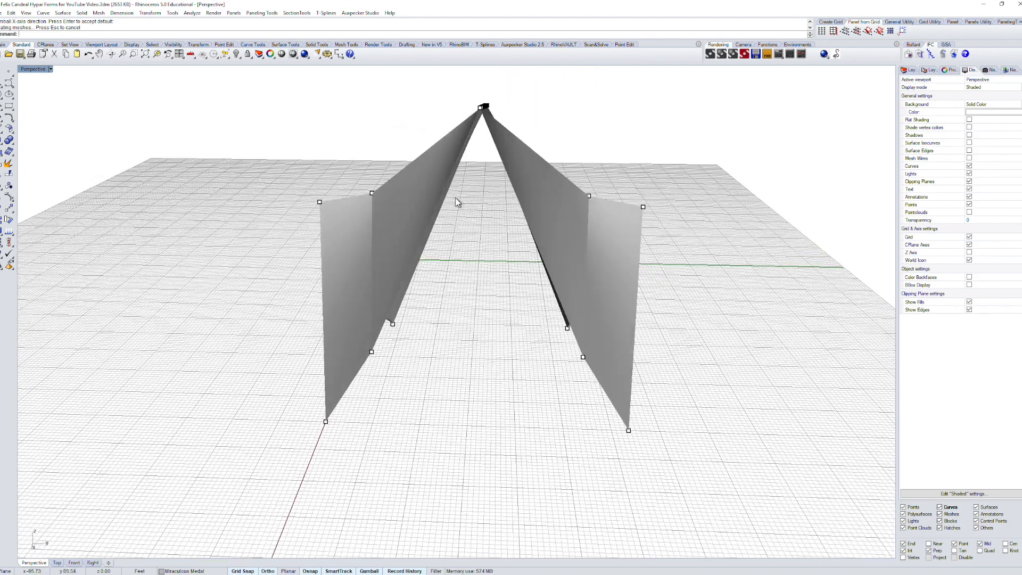
pyautogui.click(373, 194)
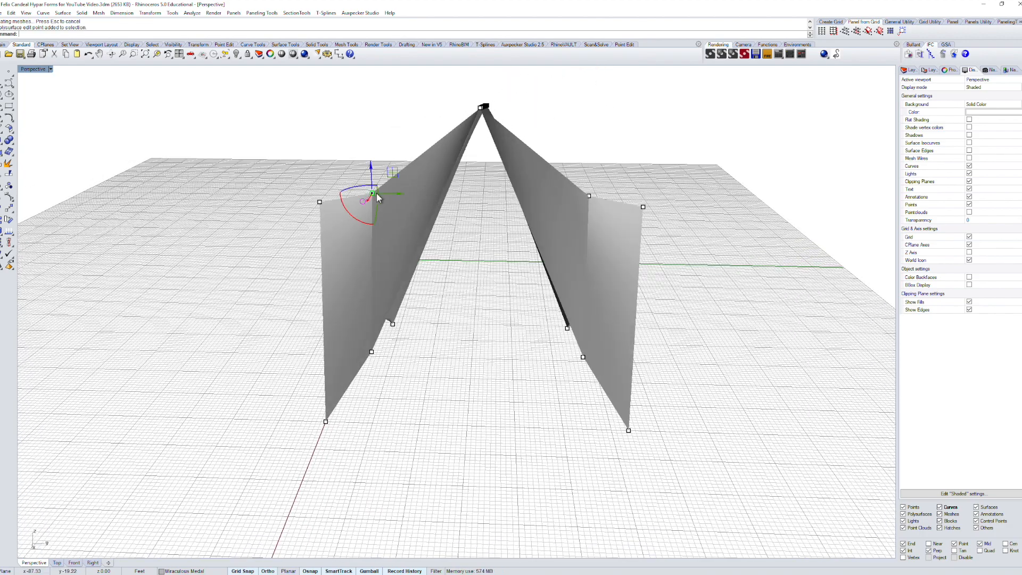
pyautogui.keyDown('shift'); pyautogui.click(588, 195); pyautogui.keyUp('shift')
pyautogui.moveTo(481, 174); pyautogui.dragTo(334, 209)
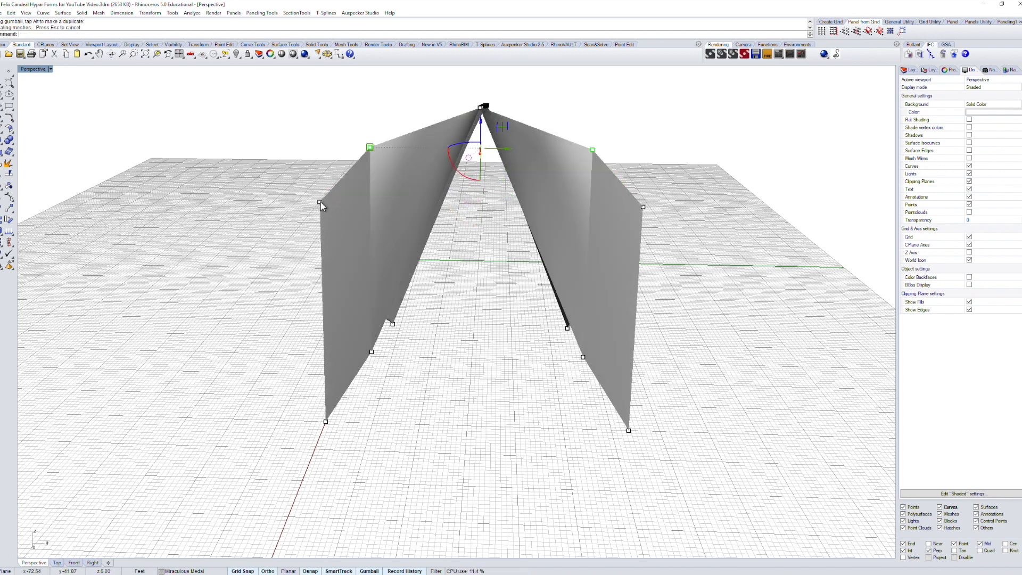
# Step: Raise the two outermost upper corners of the end bays vertically to slightly below the fold points, and leave point editing
pyautogui.click(319, 202)
pyautogui.keyDown('shift'); pyautogui.click(642, 207); pyautogui.keyUp('shift')
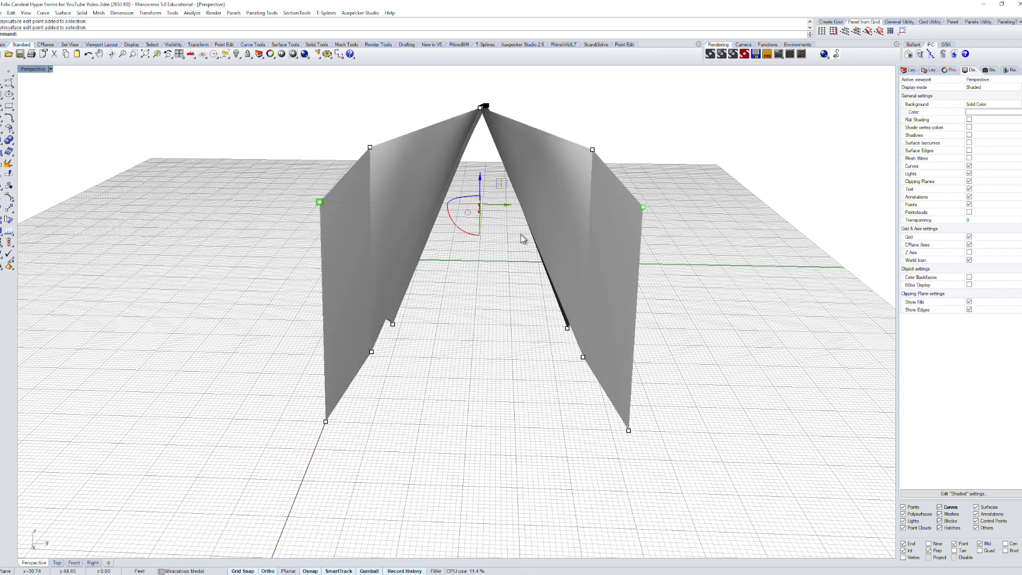
pyautogui.moveTo(482, 186); pyautogui.dragTo(488, 144)
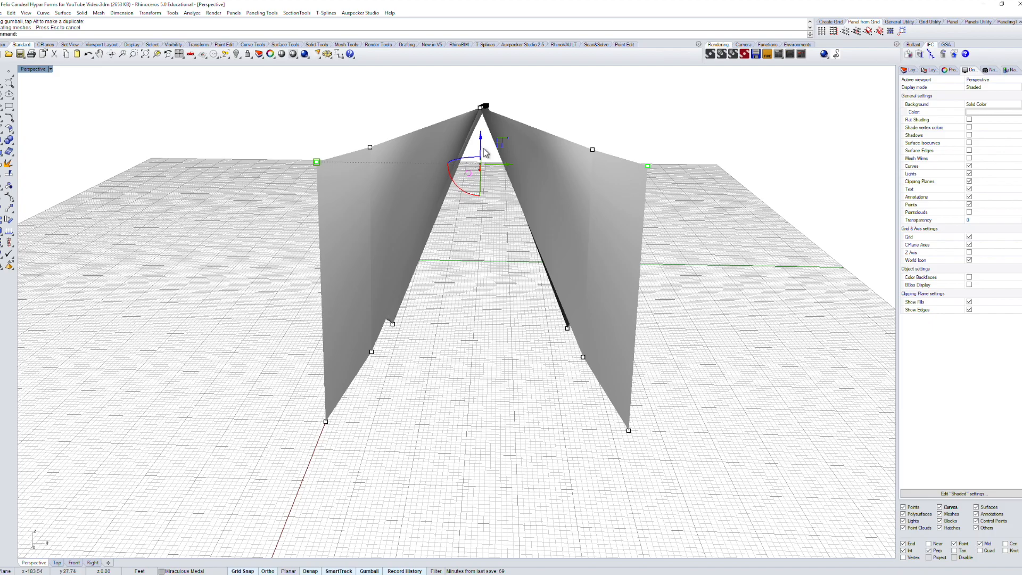
pyautogui.moveTo(481, 141); pyautogui.dragTo(482, 145)
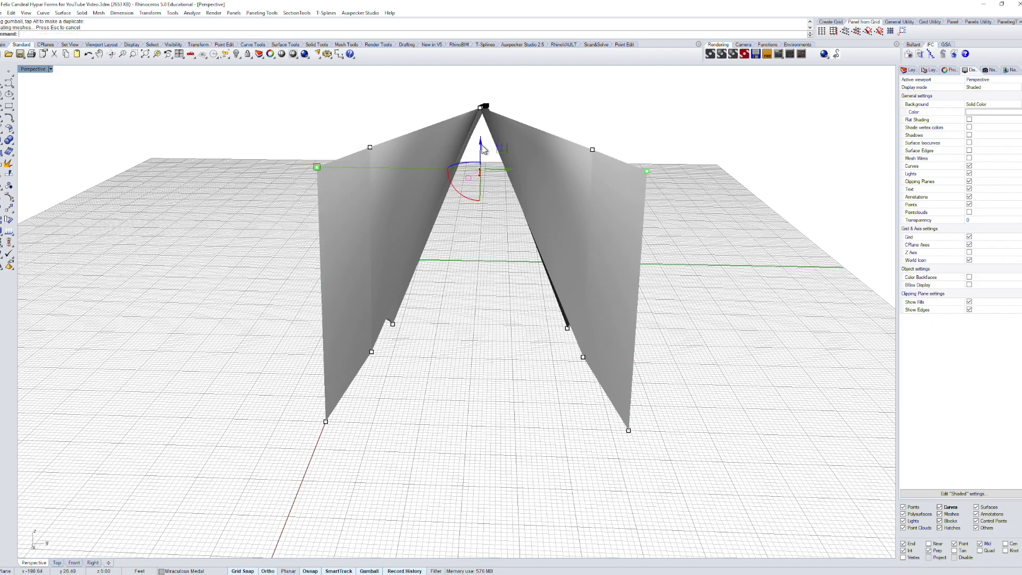
pyautogui.press('Escape')
pyautogui.press('Escape')
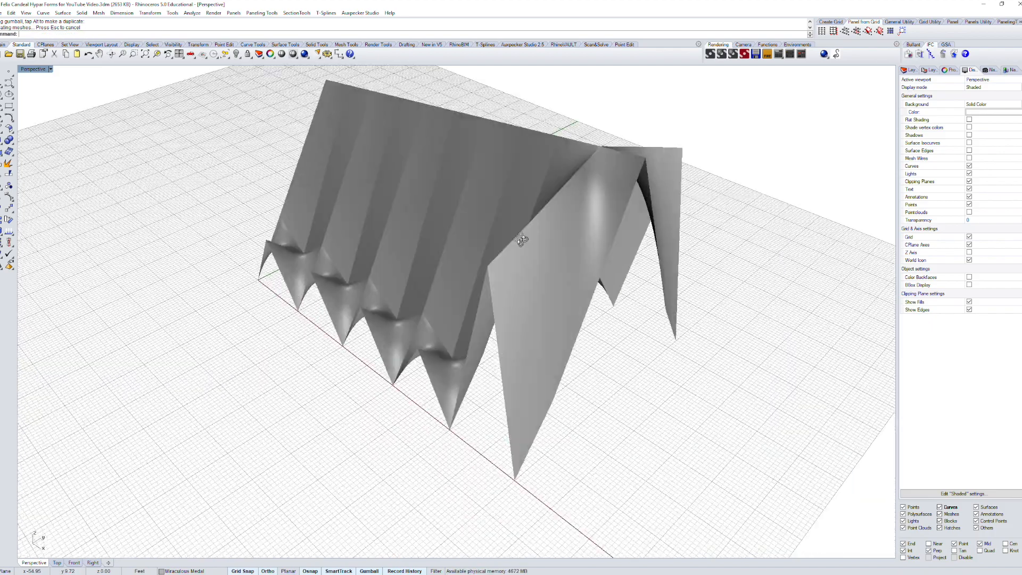
# Step: Join all the bays into a single polysurface
pyautogui.moveTo(621, 231); pyautogui.dragTo(631, 208, button='right')
pyautogui.scroll(5, 630, 257)
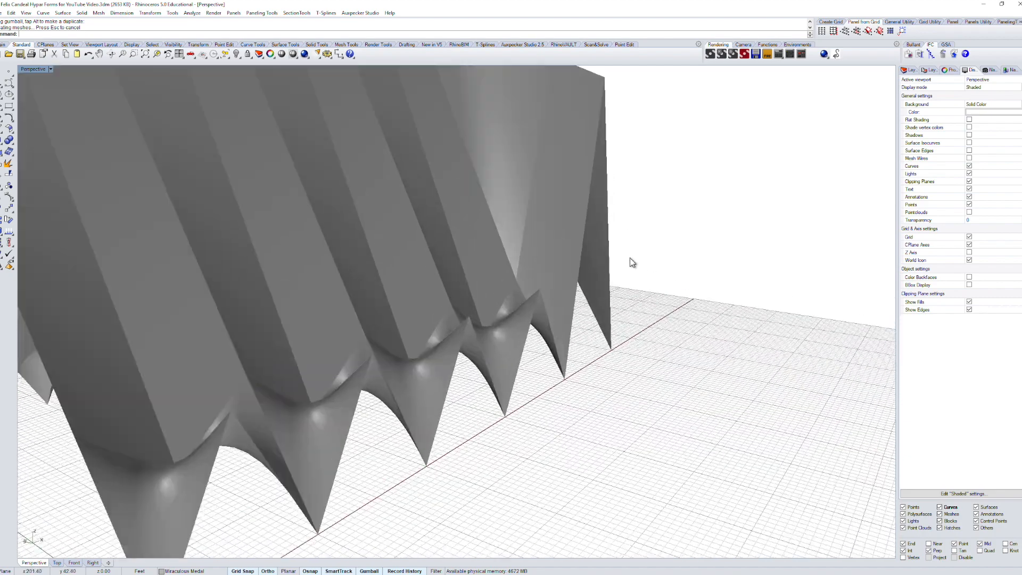
pyautogui.scroll(-8, 630, 257)
pyautogui.moveTo(630, 258); pyautogui.dragTo(738, 383, button='right')
pyautogui.hotkey('ctrl', 'a')
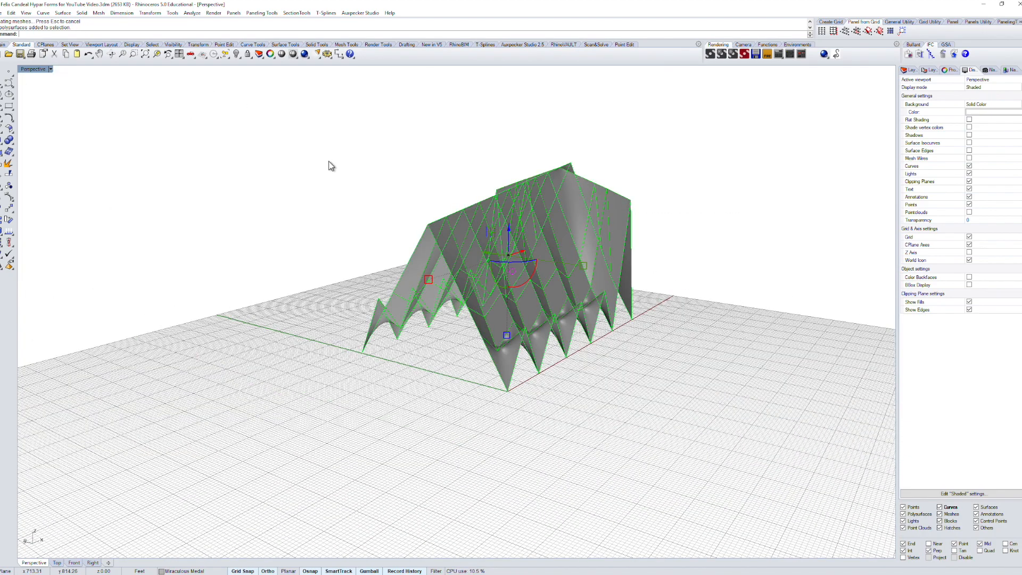
pyautogui.hotkey('ctrl', 'j')
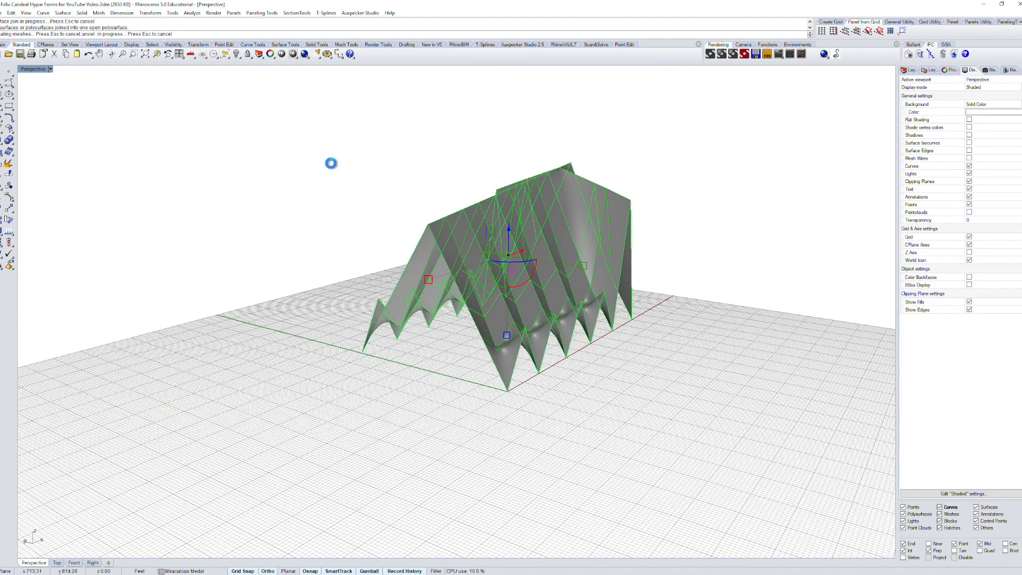
# Step: Offset the joined roof by 0.3 with the direction flipped, sharp corners and the solid option on
pyautogui.scroll(-5, 371, 184)
pyautogui.scroll(10, 375, 186)
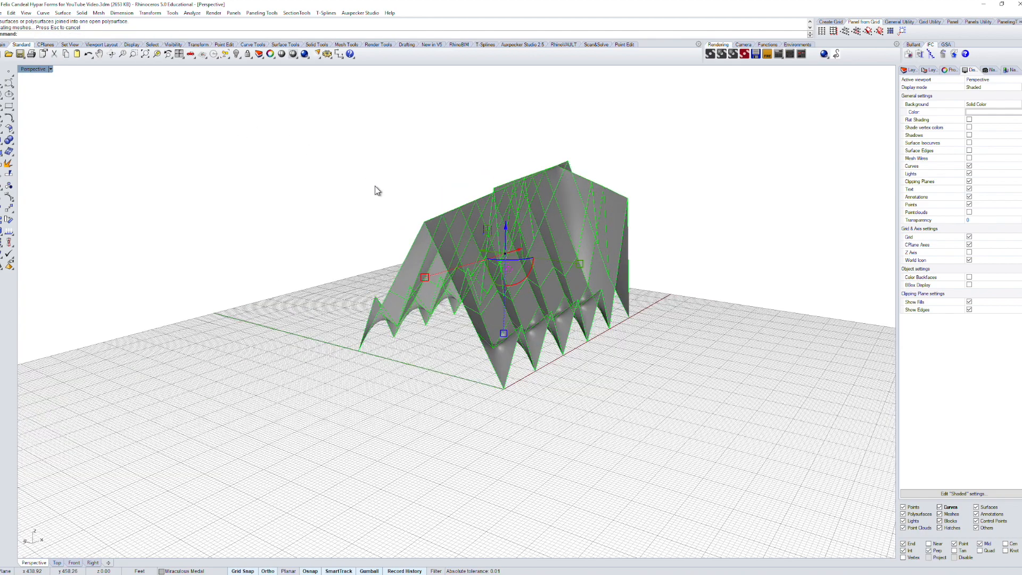
pyautogui.keyDown('shift'); pyautogui.moveTo(430, 194); pyautogui.dragTo(351, 159, button='right'); pyautogui.keyUp('shift')
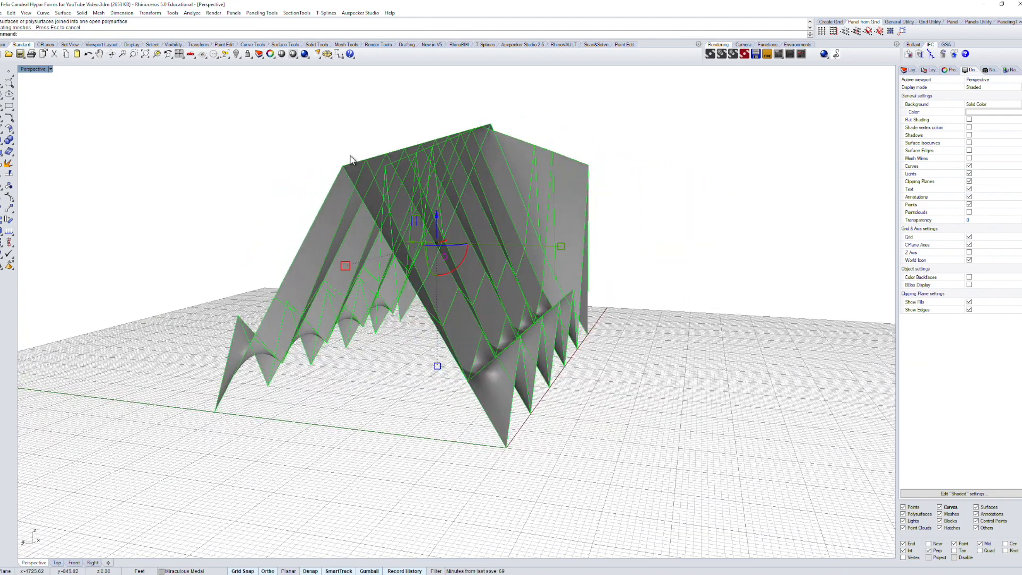
pyautogui.press('Return')
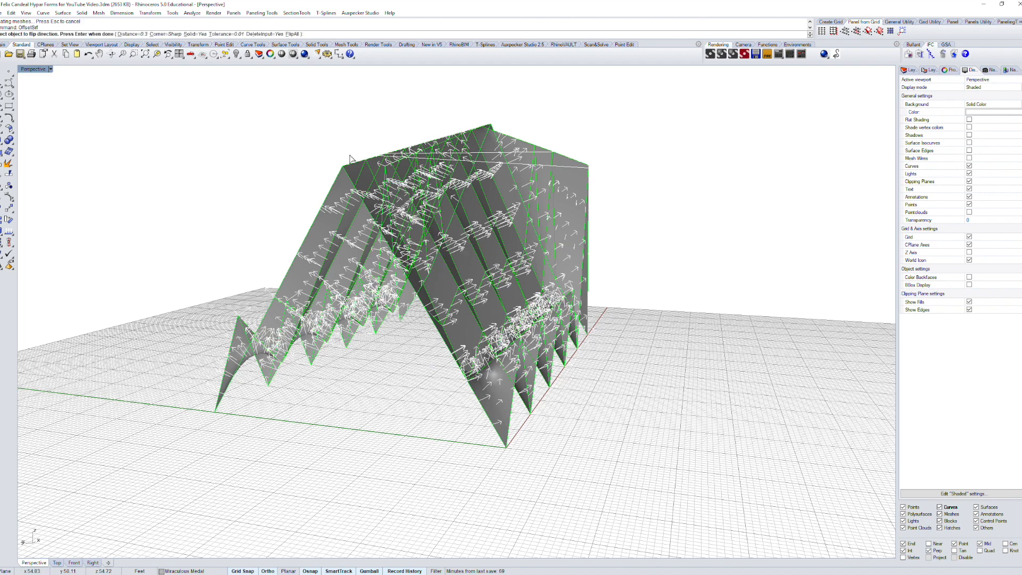
pyautogui.click(333, 230)
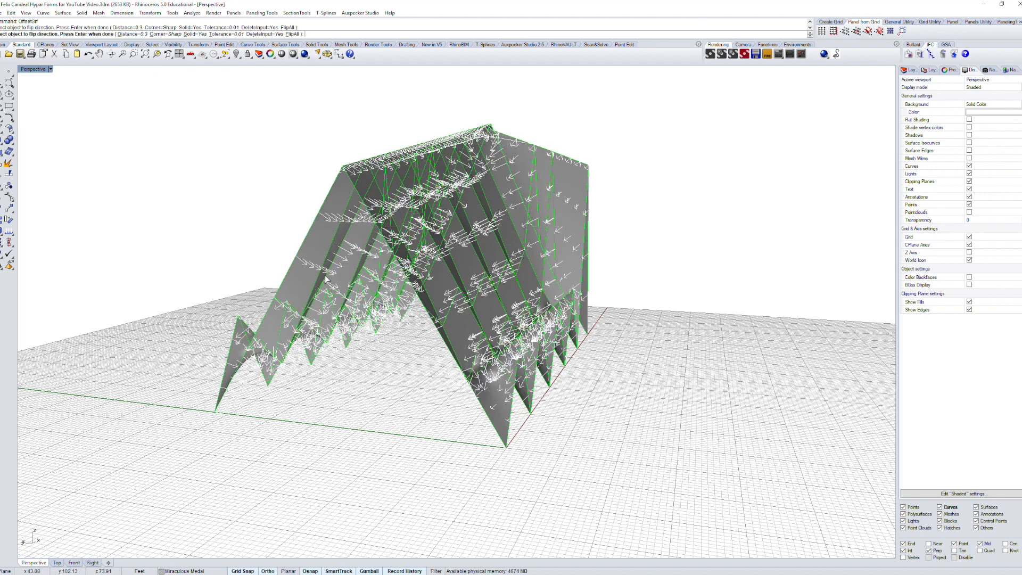
pyautogui.press('Return')
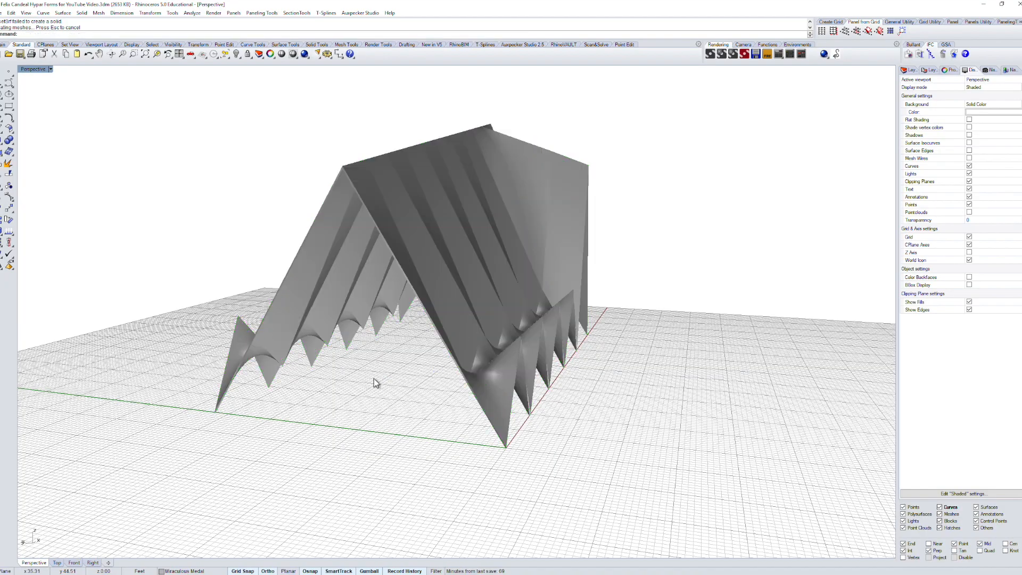
# Step: Draw a vertical line from the inner fold tip of the first bay along the Y axis side down to ground level
pyautogui.moveTo(375, 383); pyautogui.dragTo(442, 358, button='right')
pyautogui.scroll(5, 389, 371)
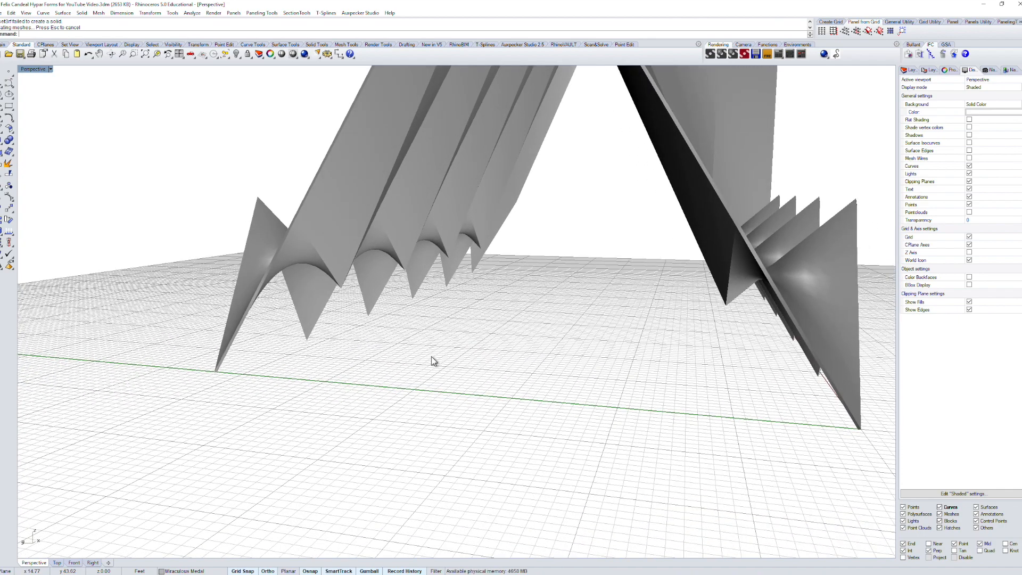
pyautogui.press('Return')
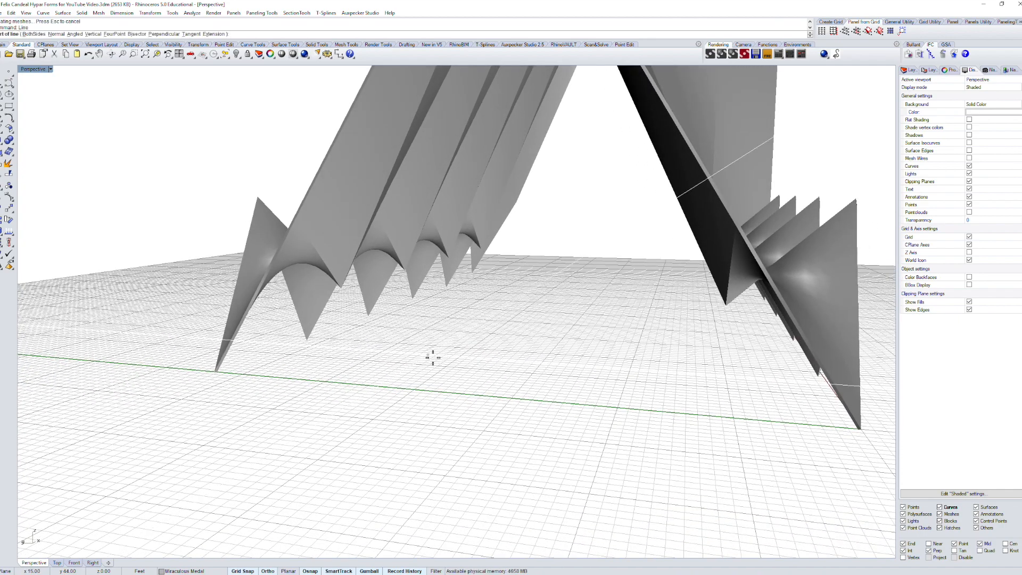
pyautogui.click(95, 35)
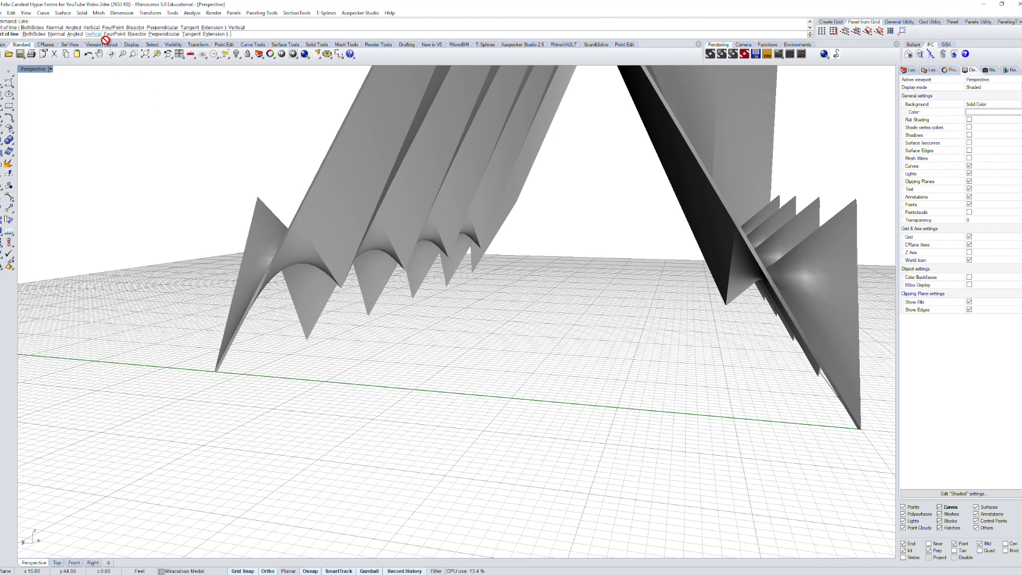
pyautogui.click(361, 303)
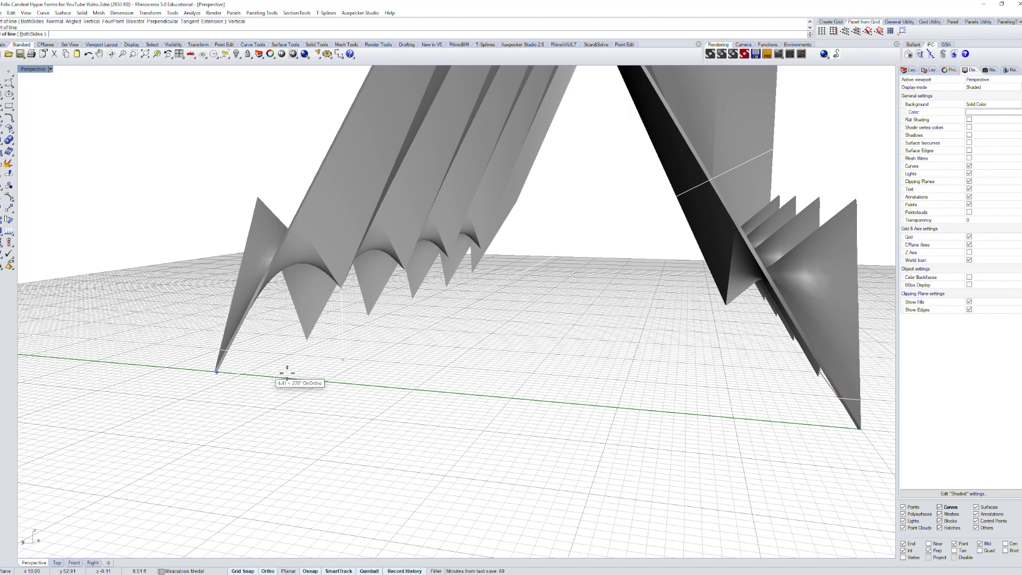
pyautogui.click(346, 363)
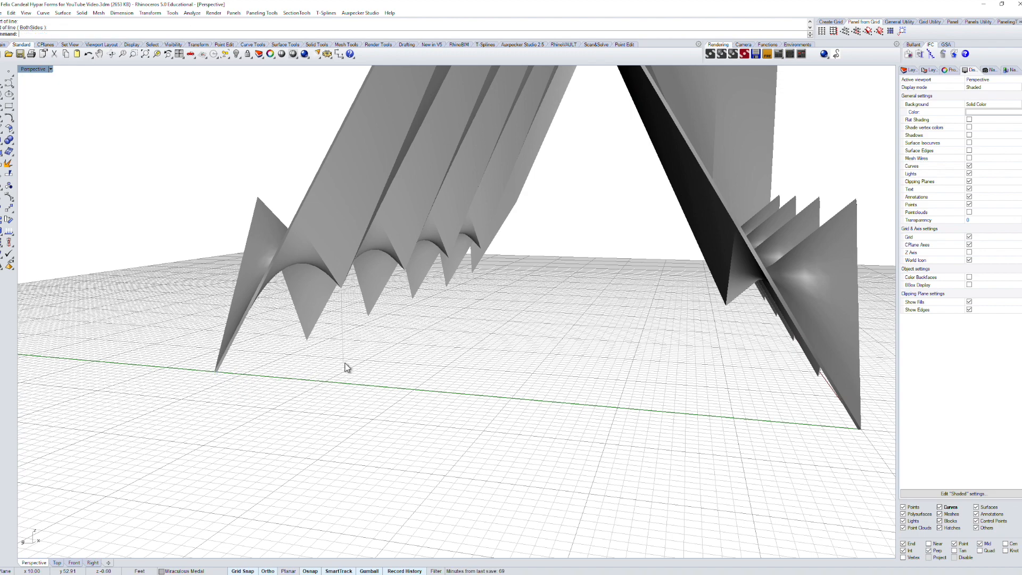
# Step: Draw a 1 by 1 ft rectangle centered on the ground end of the vertical line
pyautogui.scroll(10, 350, 363)
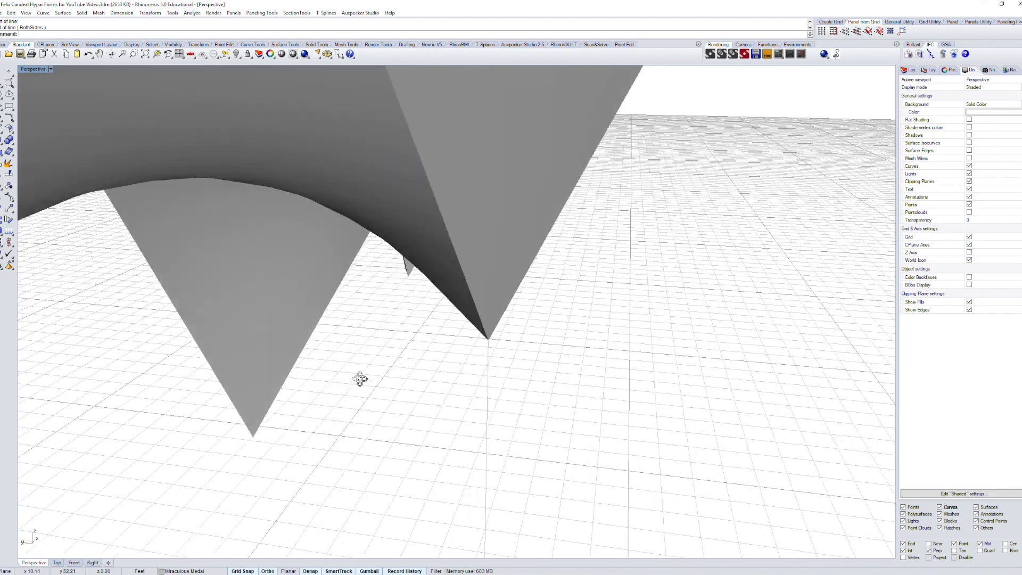
pyautogui.scroll(2, 292, 306)
pyautogui.scroll(-10, 292, 308)
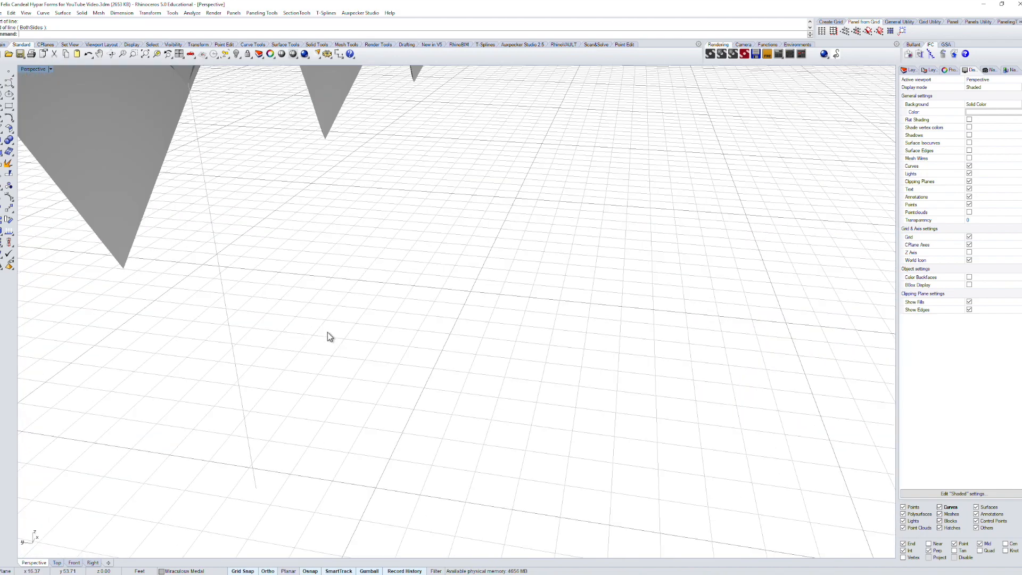
pyautogui.scroll(4, 346, 337)
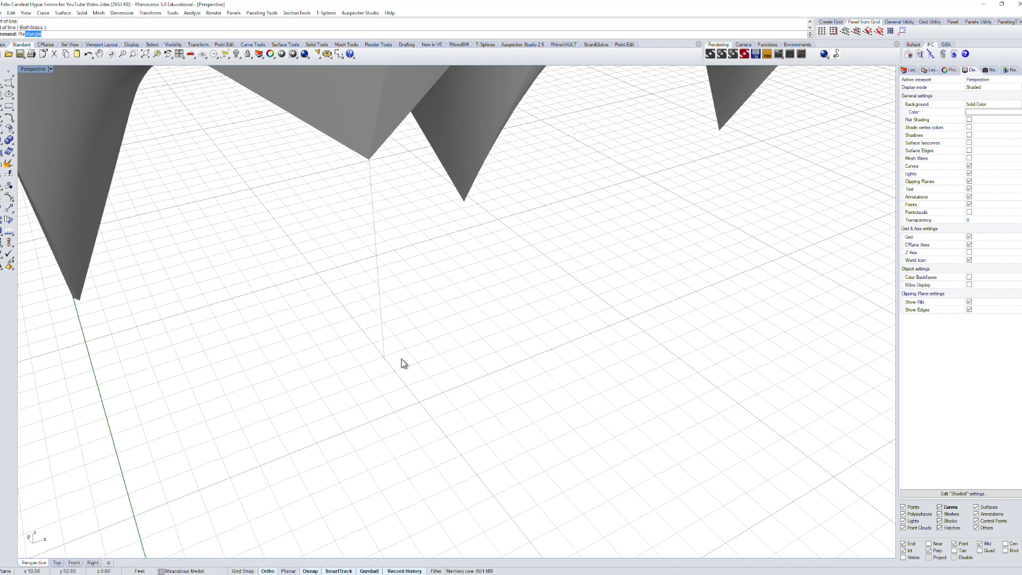
pyautogui.press('Return')
pyautogui.write('corner')
pyautogui.press('Return')
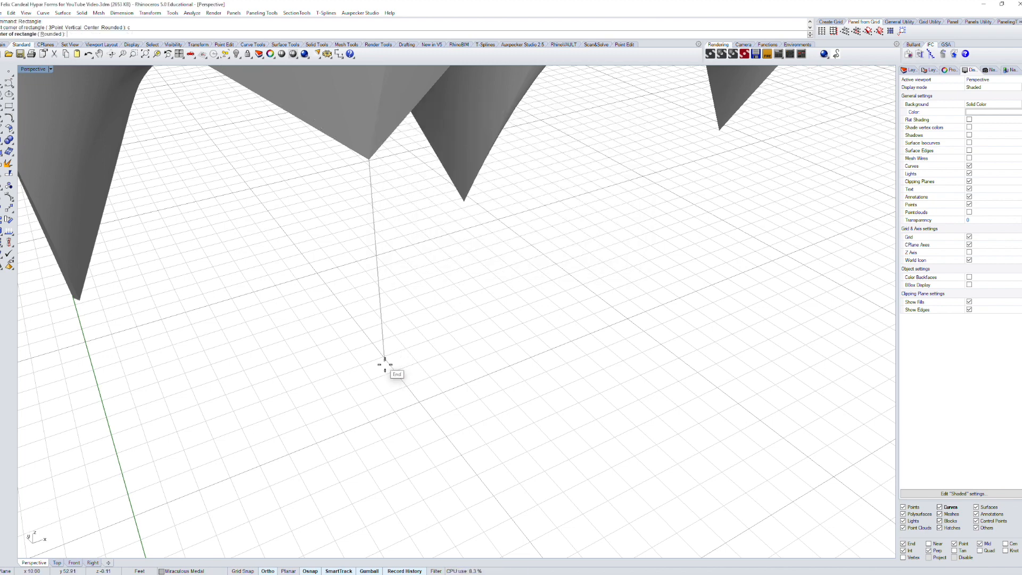
pyautogui.click(400, 368)
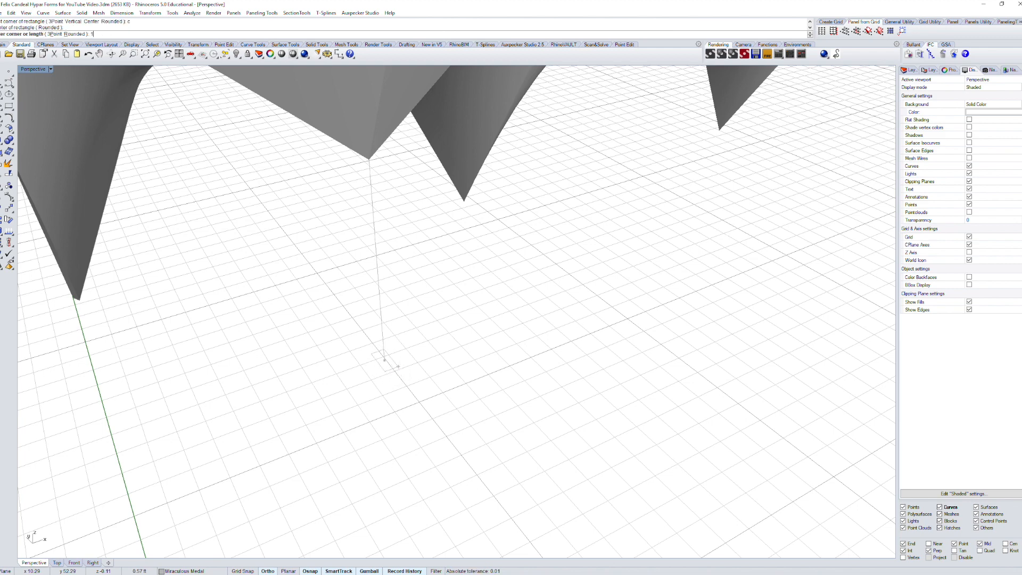
pyautogui.write('1')
pyautogui.press('Return')
pyautogui.write('1')
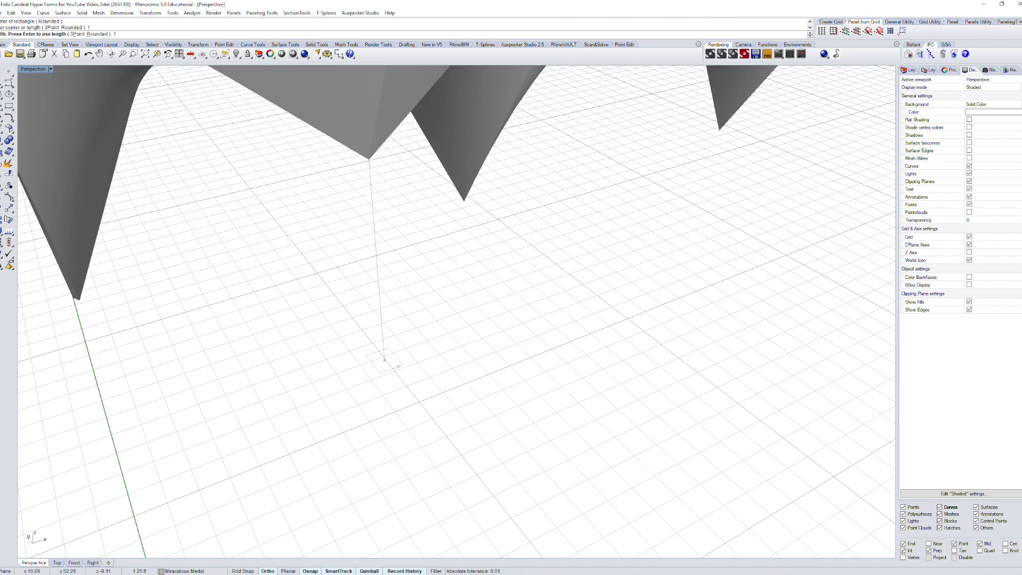
pyautogui.press('Return')
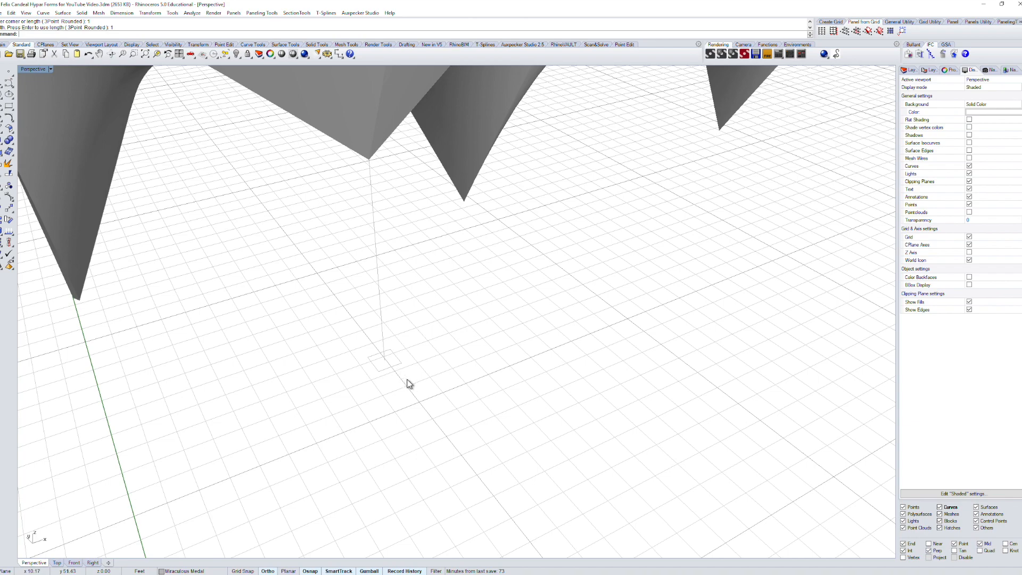
# Step: Project the ground rectangle onto the thickened roof shell
pyautogui.moveTo(407, 383); pyautogui.dragTo(449, 395, button='right')
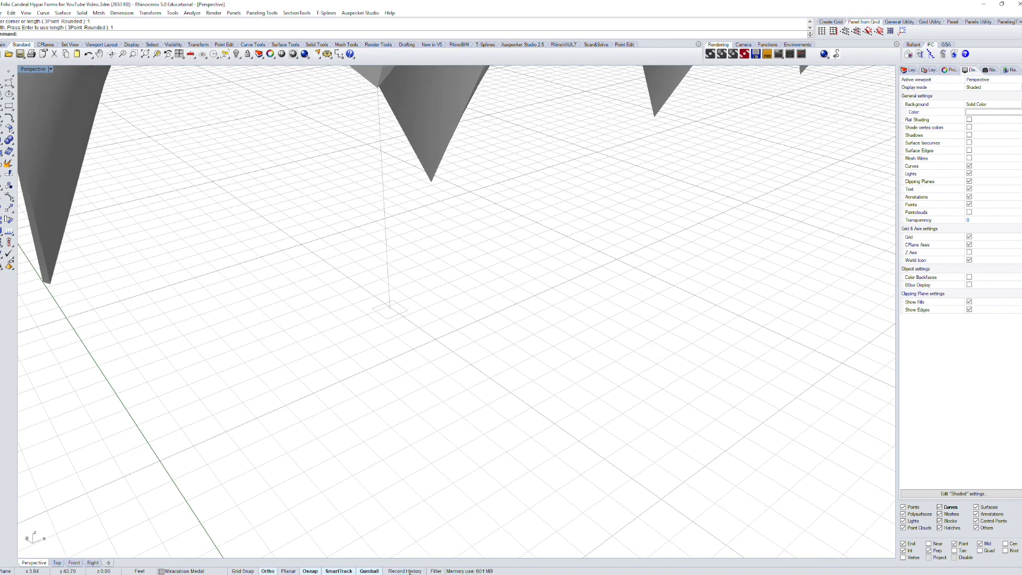
pyautogui.keyDown('shift'); pyautogui.moveTo(420, 338); pyautogui.dragTo(434, 398, button='right'); pyautogui.keyUp('shift')
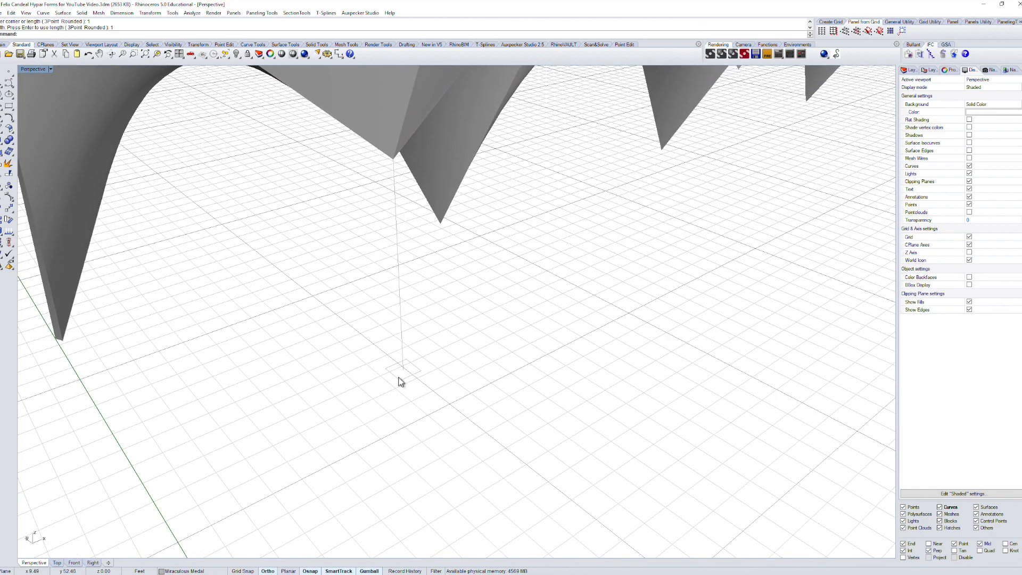
pyautogui.click(404, 381)
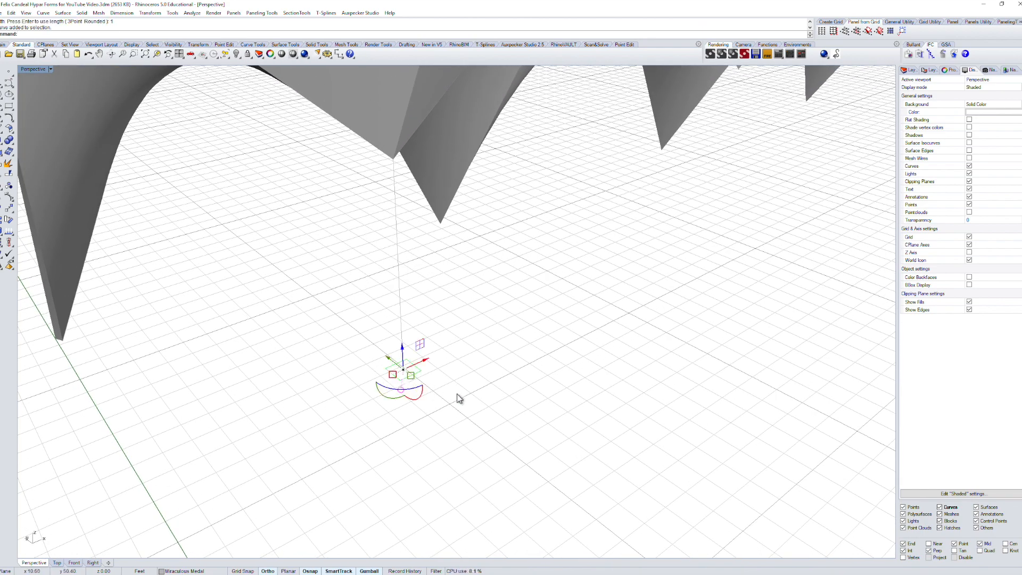
pyautogui.write('PERo')
pyautogui.press('BackSpace')
pyautogui.press('BackSpace')
pyautogui.press('BackSpace')
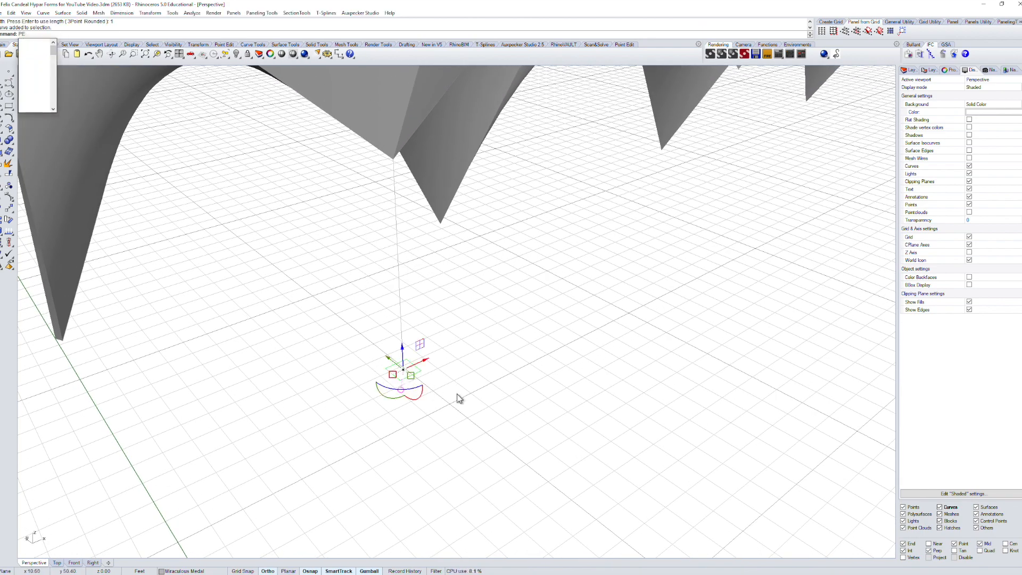
pyautogui.write('roject')
pyautogui.press('Return')
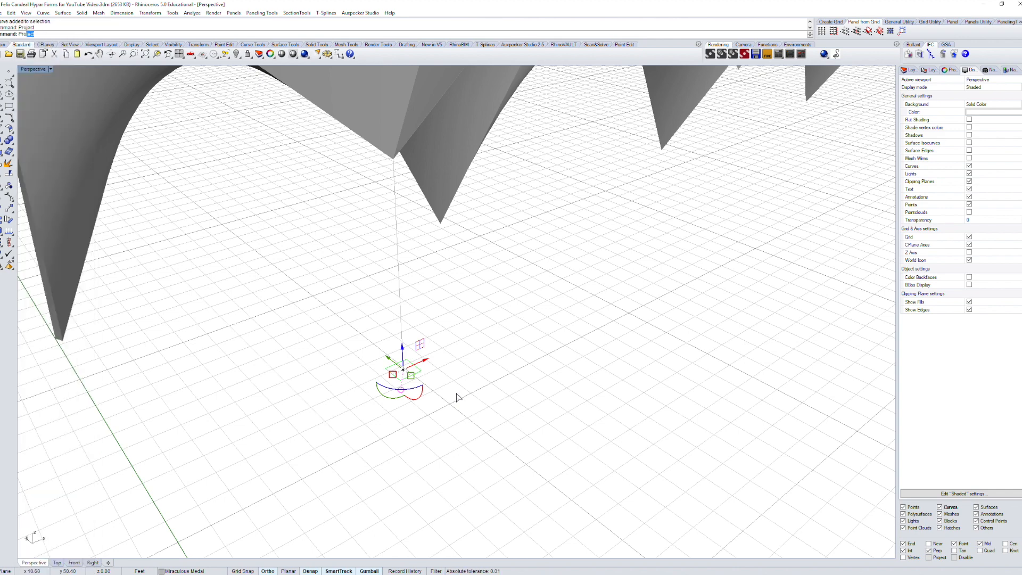
pyautogui.click(382, 130)
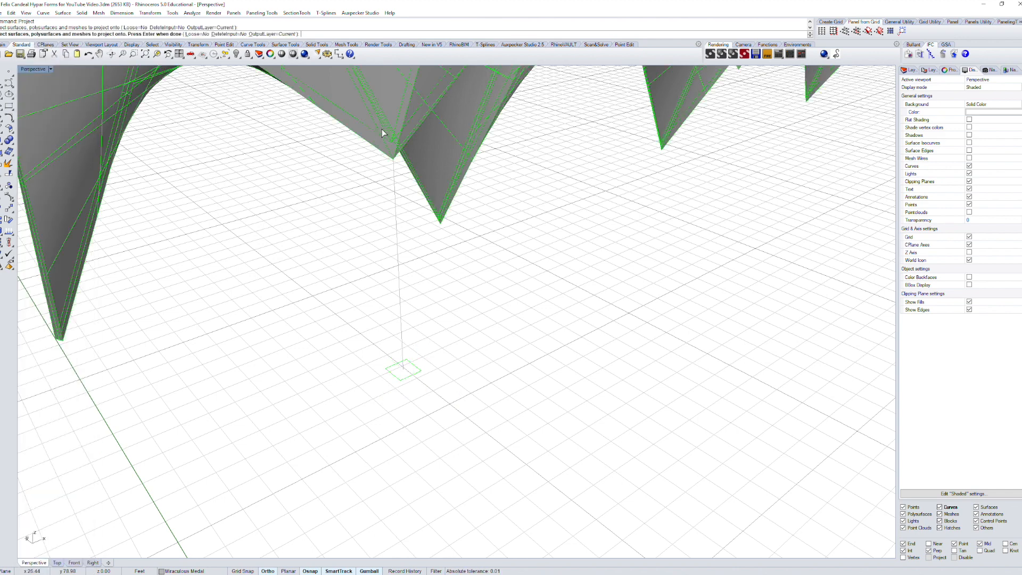
pyautogui.press('Return')
# Step: Delete the extra projected curve on the upper face of the shell, keeping the one on the underside
pyautogui.moveTo(304, 201); pyautogui.dragTo(326, 216, button='right')
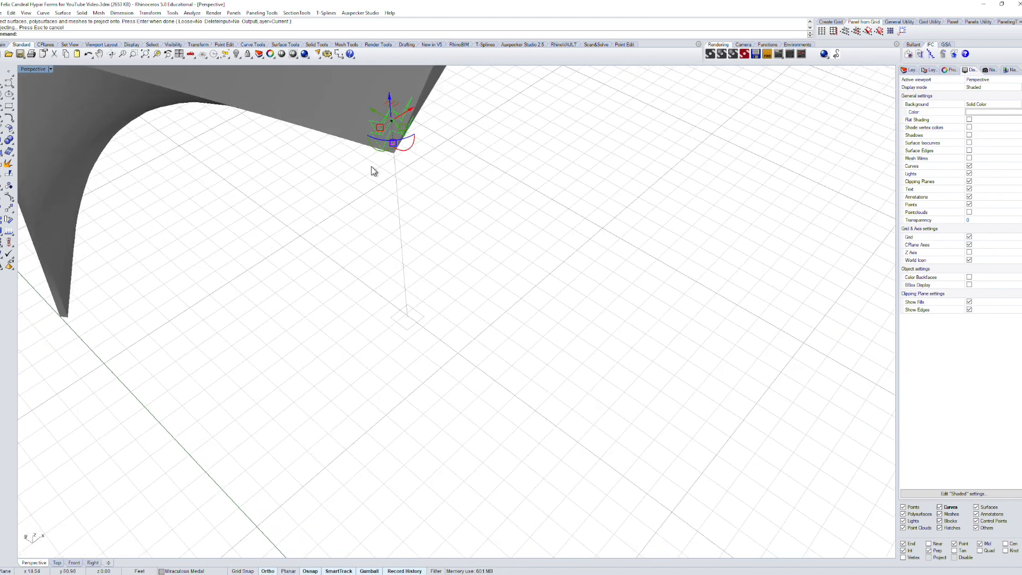
pyautogui.click(398, 139)
pyautogui.click(445, 172)
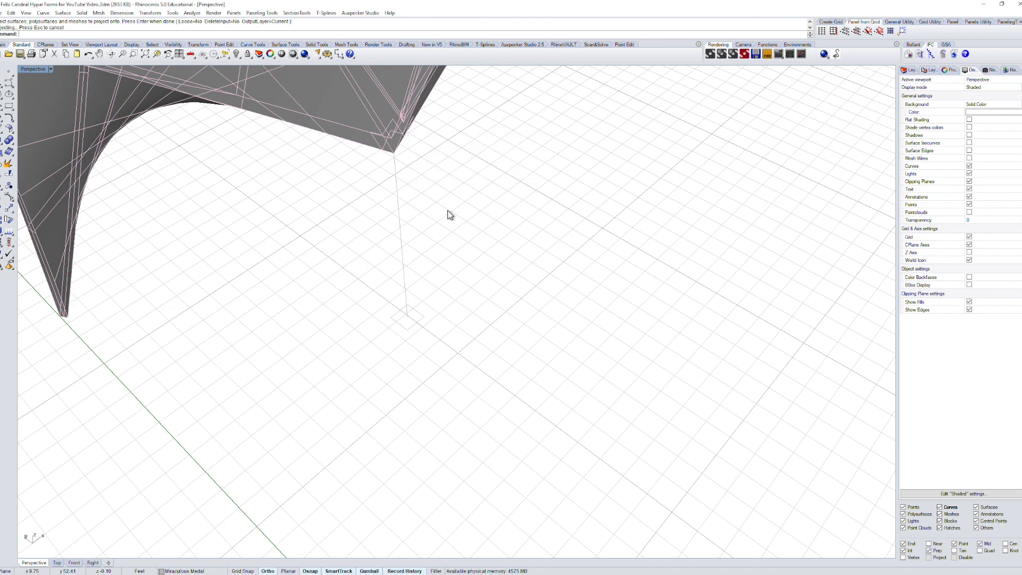
pyautogui.moveTo(337, 242); pyautogui.dragTo(371, 190, button='right')
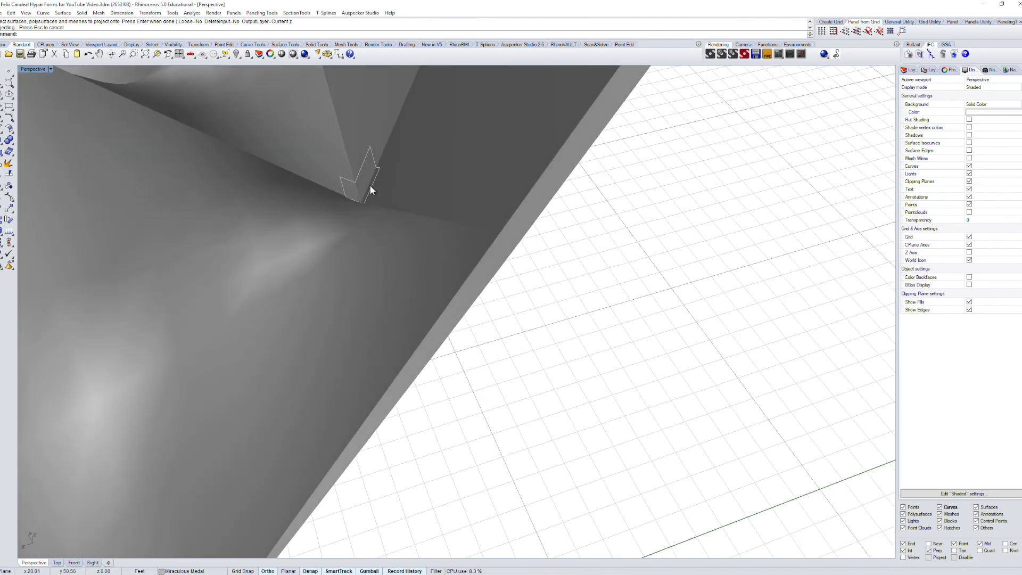
pyautogui.click(375, 186)
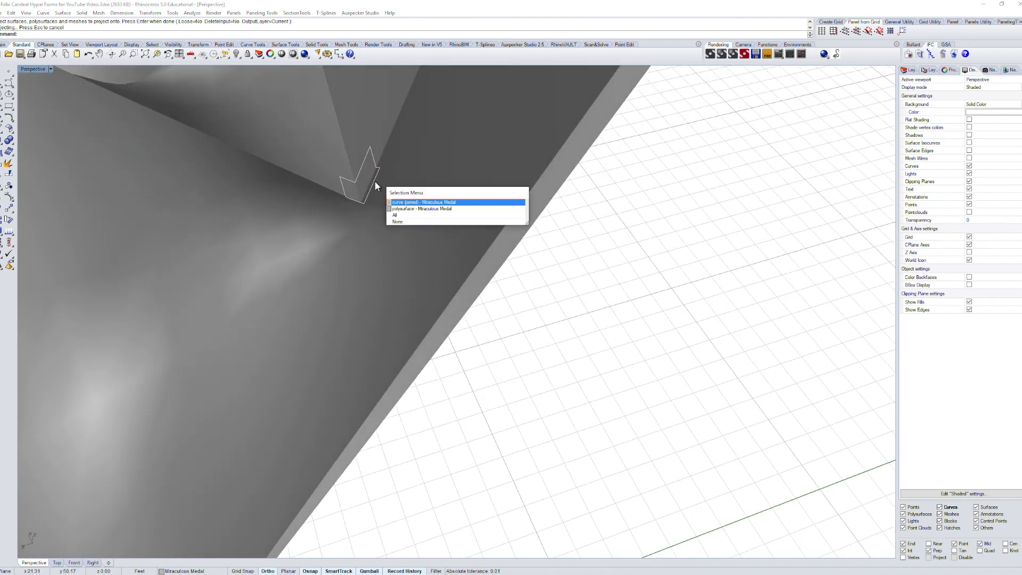
pyautogui.rightClick(375, 185)
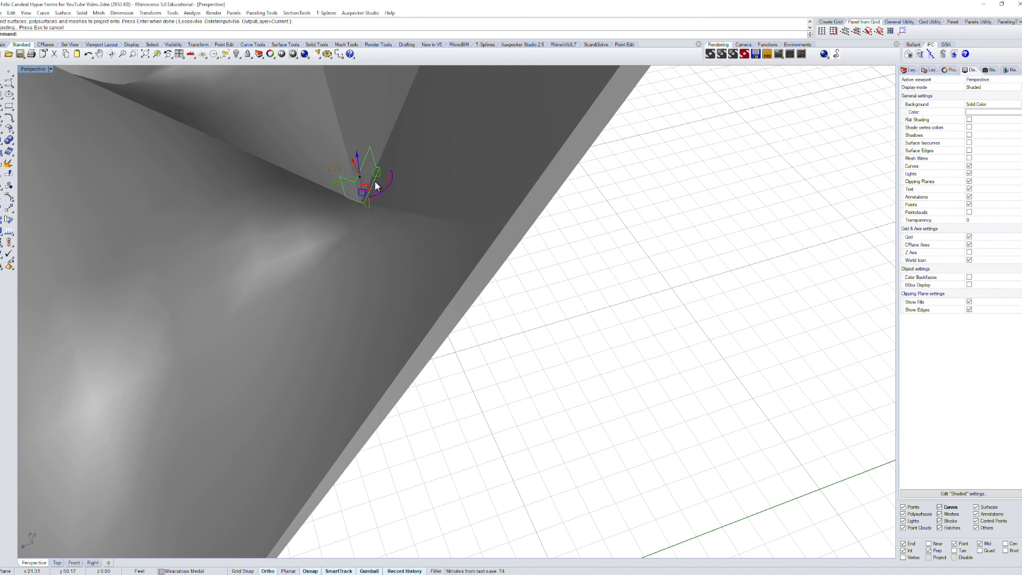
pyautogui.press('Delete')
# Step: Reshape the ground rectangle into a tapered wedge by pinching one pair of control points together and moving the opposite pair outward
pyautogui.moveTo(376, 255); pyautogui.dragTo(381, 400, button='right')
pyautogui.moveTo(355, 425); pyautogui.dragTo(295, 418)
pyautogui.moveTo(365, 434)
pyautogui.mouseDown(button='right')
pyautogui.moveTo(349, 440)
pyautogui.moveTo(386, 446)
pyautogui.moveTo(372, 434)
pyautogui.mouseUp(button='right')
pyautogui.moveTo(346, 410)
pyautogui.mouseDown()
pyautogui.moveTo(324, 410)
pyautogui.moveTo(359, 418)
pyautogui.mouseUp()
pyautogui.write('POn')
pyautogui.press('Return')
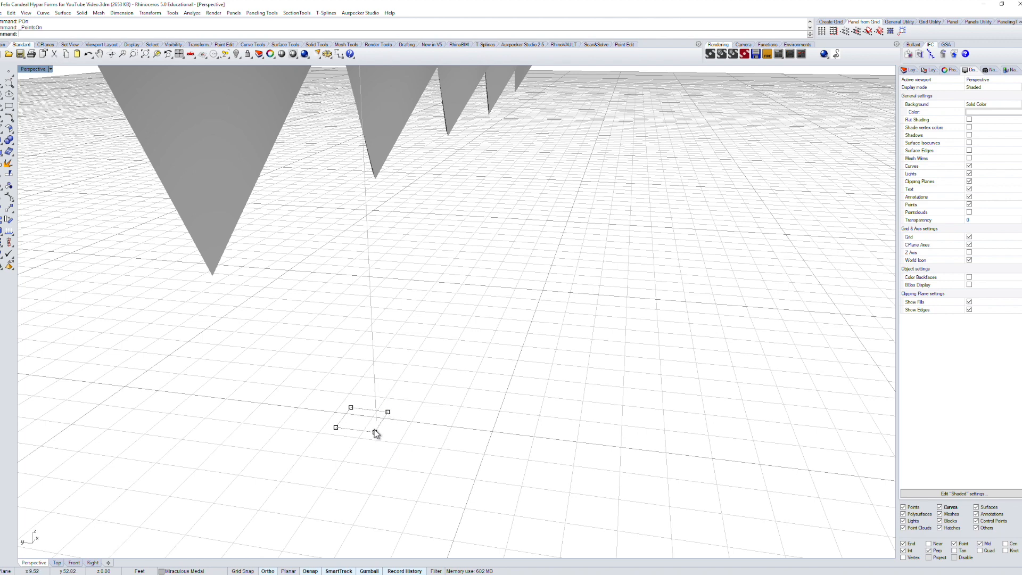
pyautogui.click(374, 430)
pyautogui.keyDown('shift'); pyautogui.click(387, 412); pyautogui.keyUp('shift')
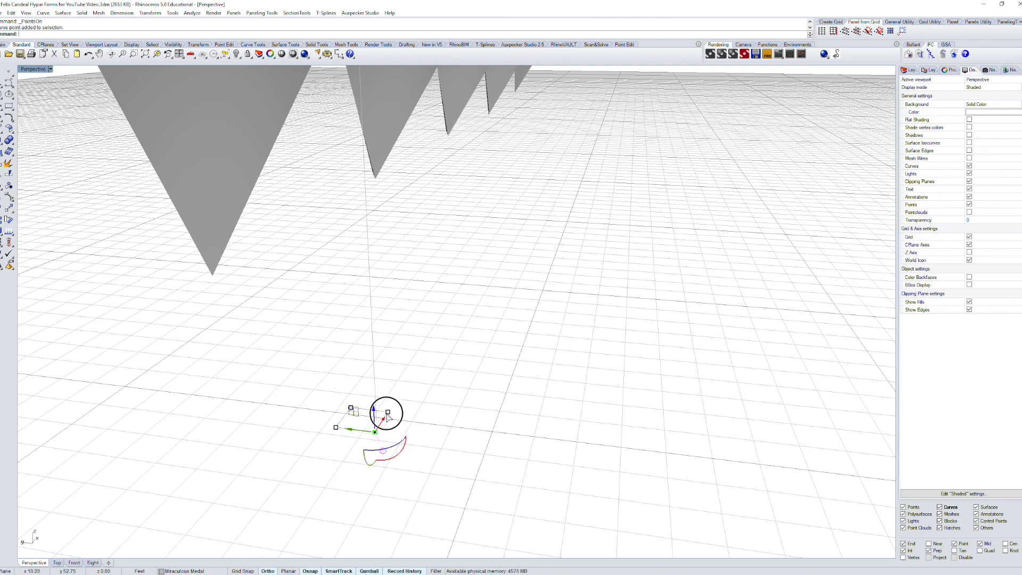
pyautogui.moveTo(376, 434); pyautogui.dragTo(379, 425)
pyautogui.moveTo(314, 396)
pyautogui.mouseDown()
pyautogui.moveTo(357, 448)
pyautogui.moveTo(332, 433)
pyautogui.moveTo(331, 416)
pyautogui.moveTo(308, 416)
pyautogui.mouseUp()
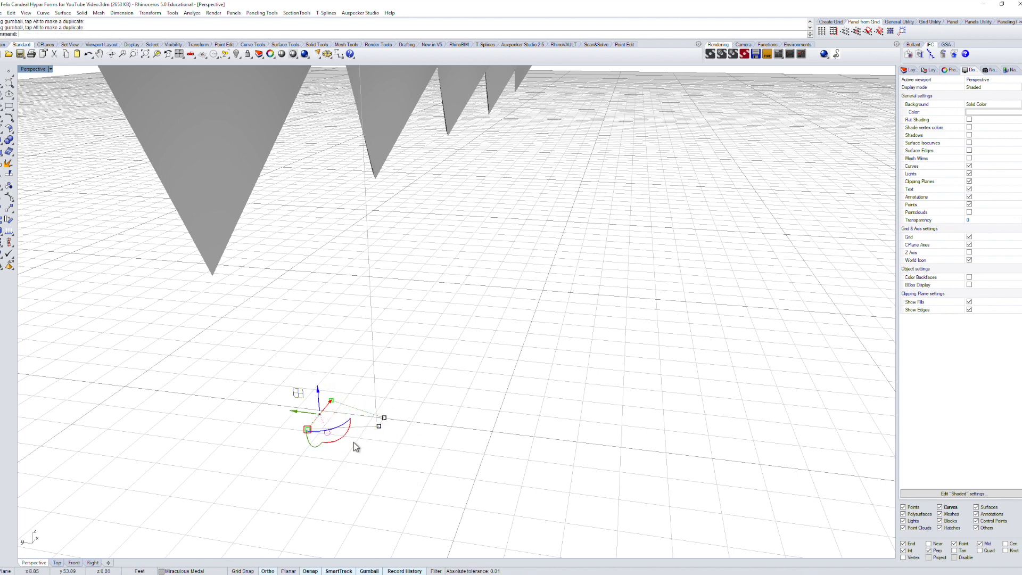
pyautogui.press('Escape')
pyautogui.press('Escape')
# Step: Delete the vertical guide line between the fold tip and the ground profile
pyautogui.moveTo(441, 337); pyautogui.dragTo(350, 313)
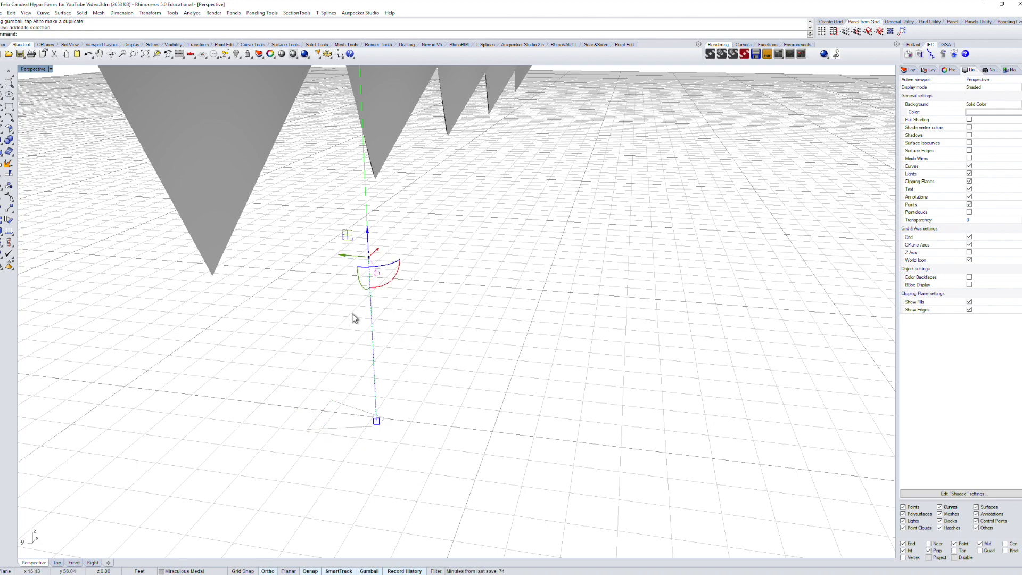
pyautogui.press('Delete')
pyautogui.scroll(3, 406, 358)
pyautogui.scroll(-6, 405, 356)
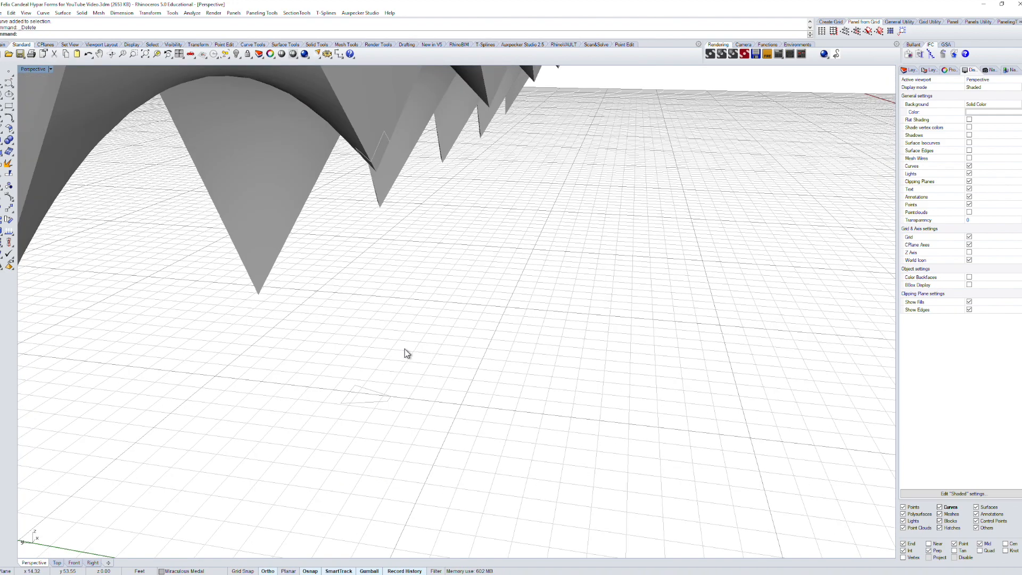
pyautogui.scroll(1, 389, 365)
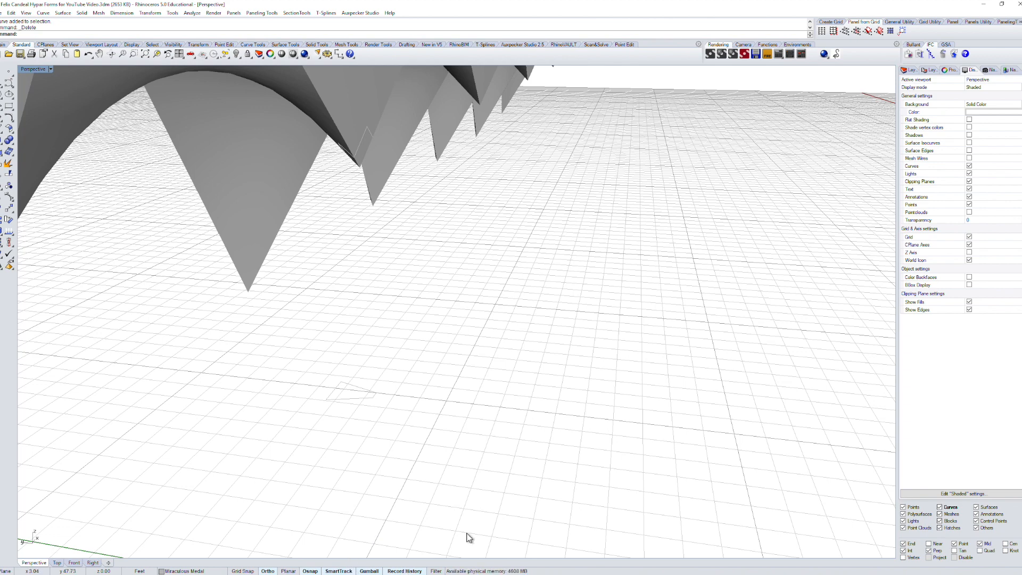
# Step: Loft the tapered ground profile to the projected curve with straight sections, refit within 0.01 feet, moving both seam points to matching corners
pyautogui.click(357, 400)
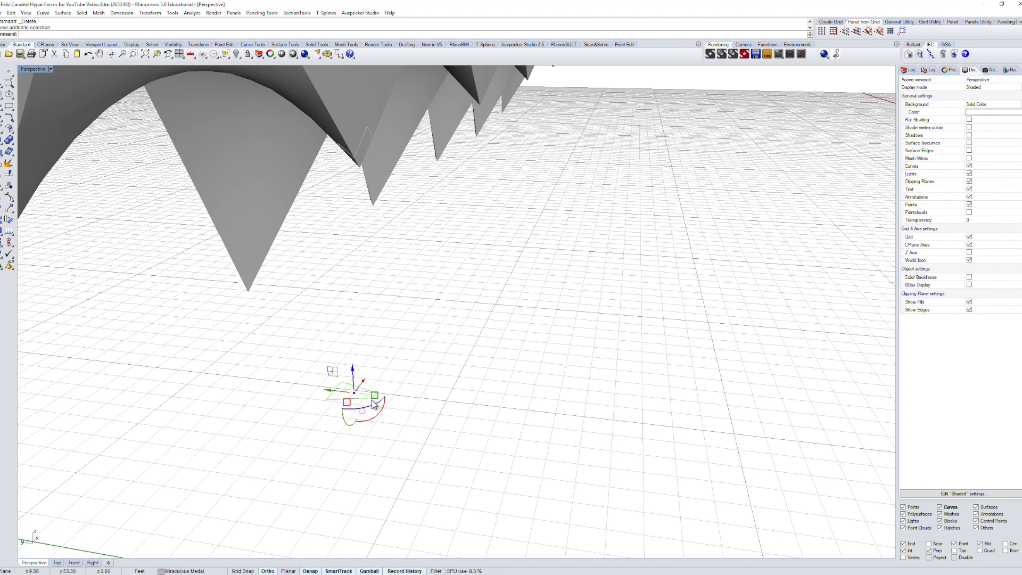
pyautogui.keyDown('shift'); pyautogui.click(362, 146); pyautogui.keyUp('shift')
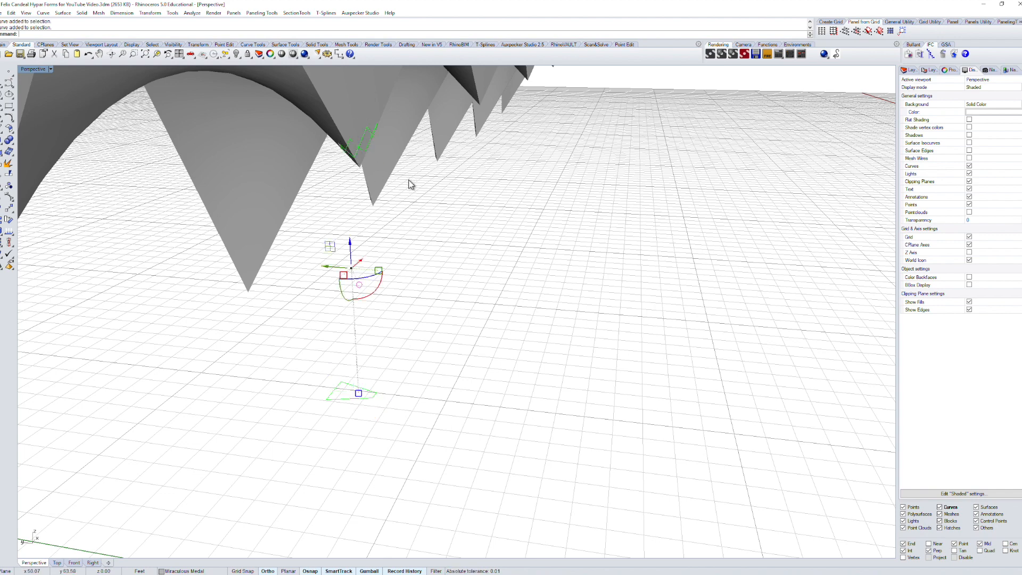
pyautogui.write('Loft')
pyautogui.press('Return')
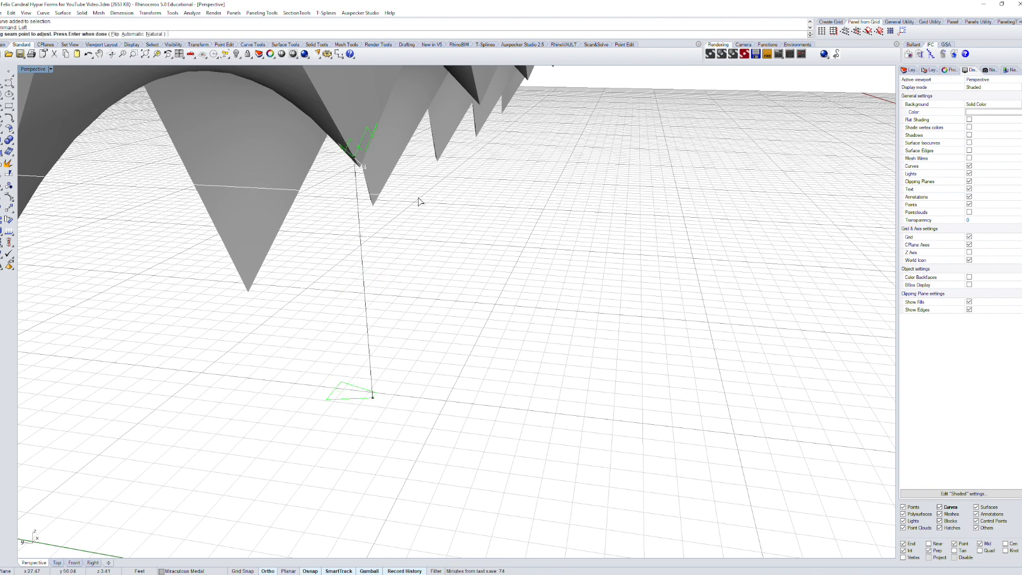
pyautogui.moveTo(417, 243); pyautogui.dragTo(349, 267, button='right')
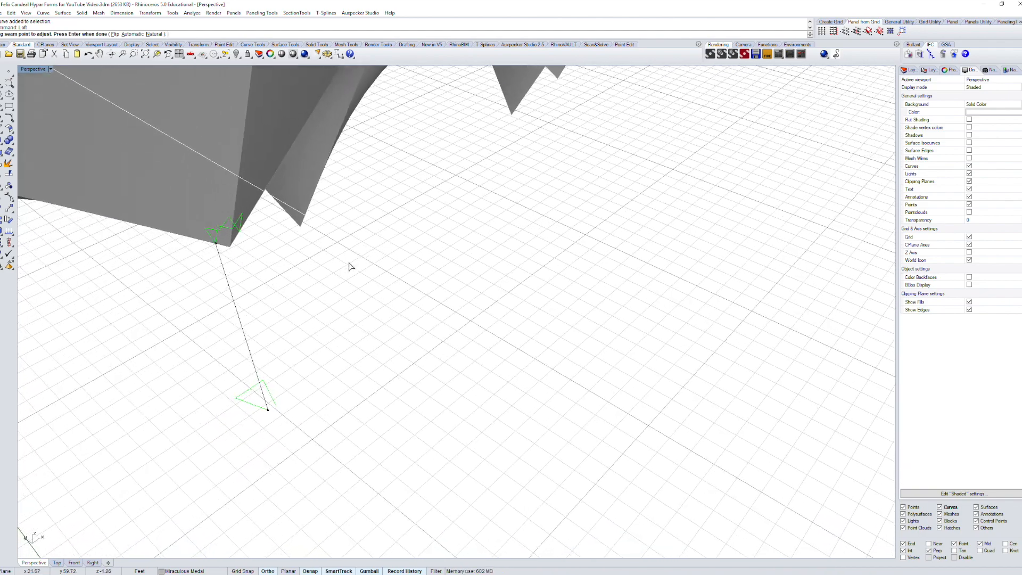
pyautogui.click(269, 413)
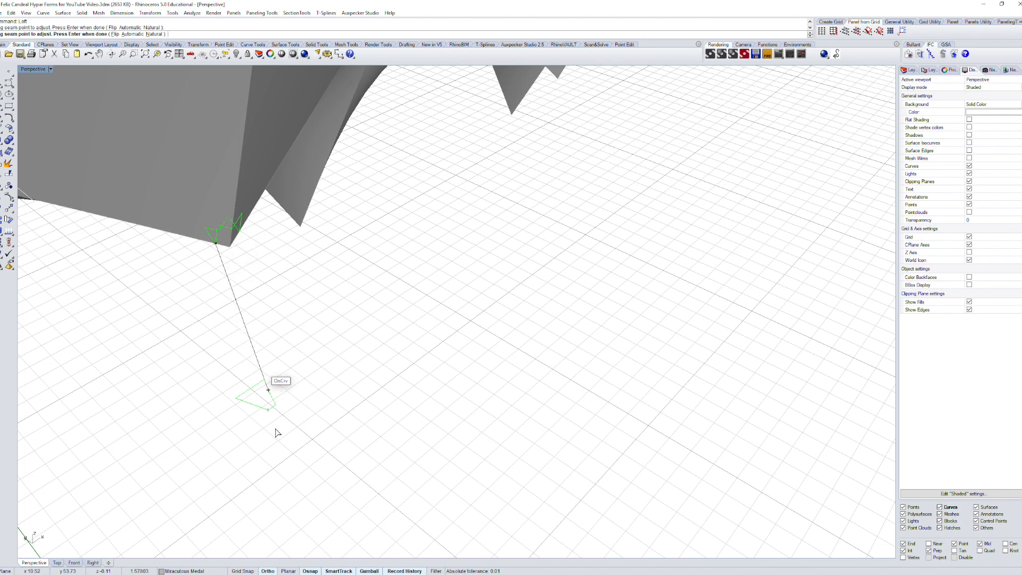
pyautogui.click(272, 411)
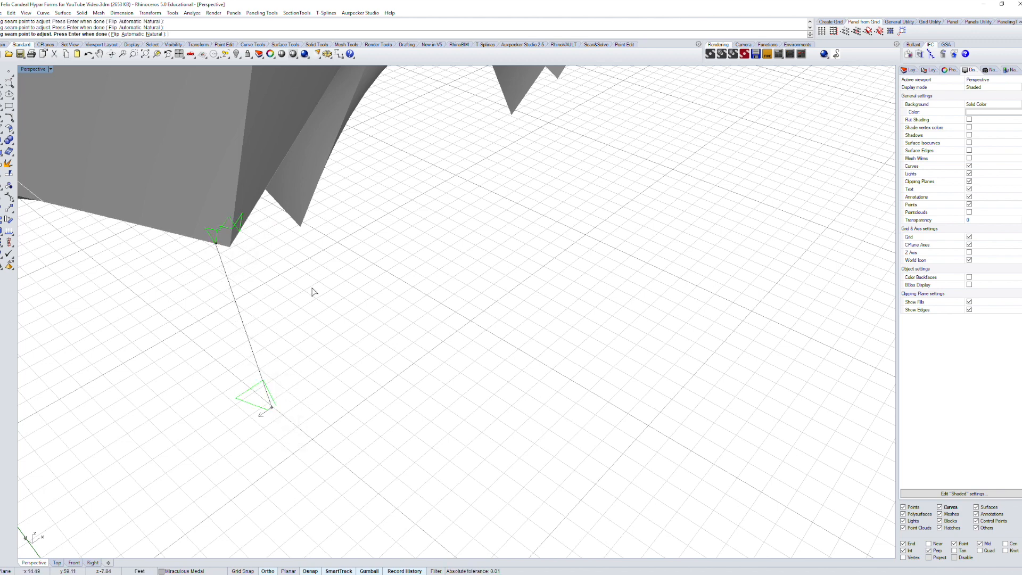
pyautogui.click(219, 245)
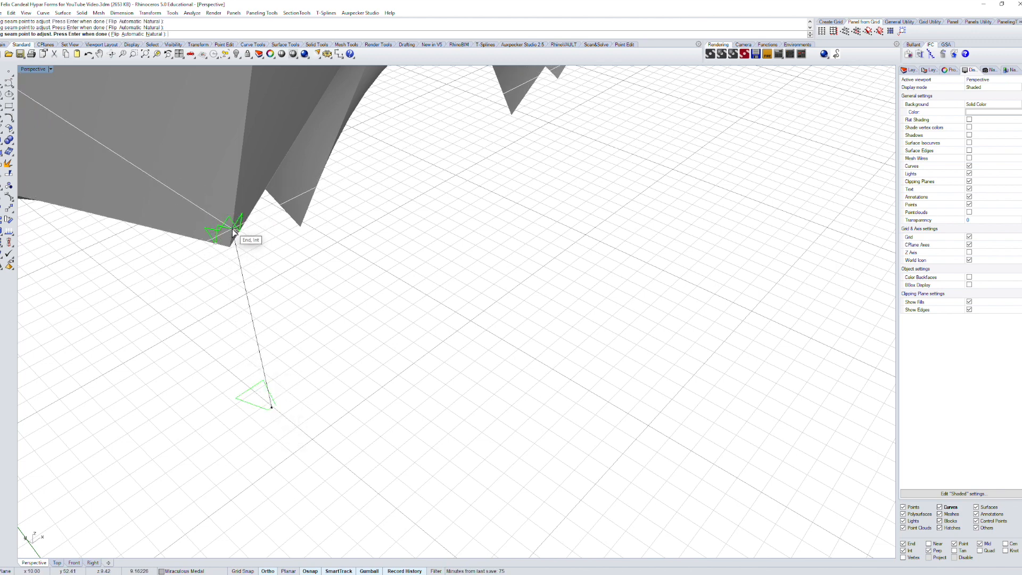
pyautogui.click(243, 230)
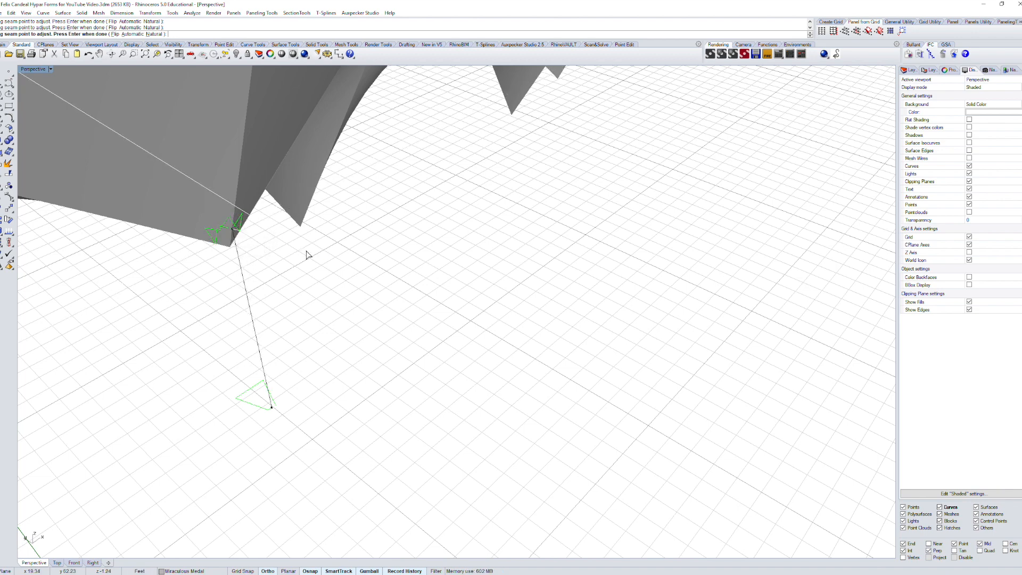
pyautogui.press('Return')
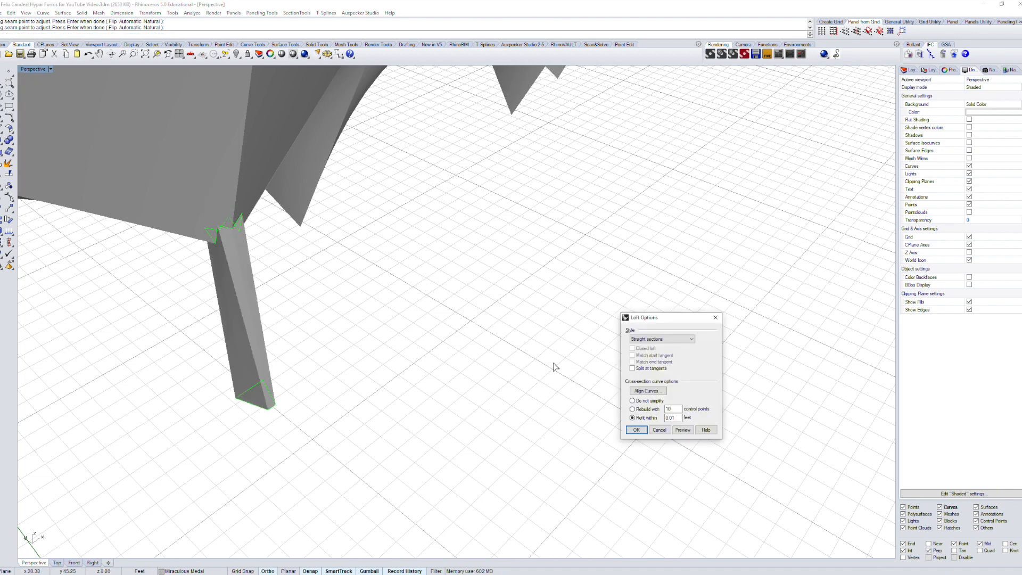
pyautogui.click(638, 430)
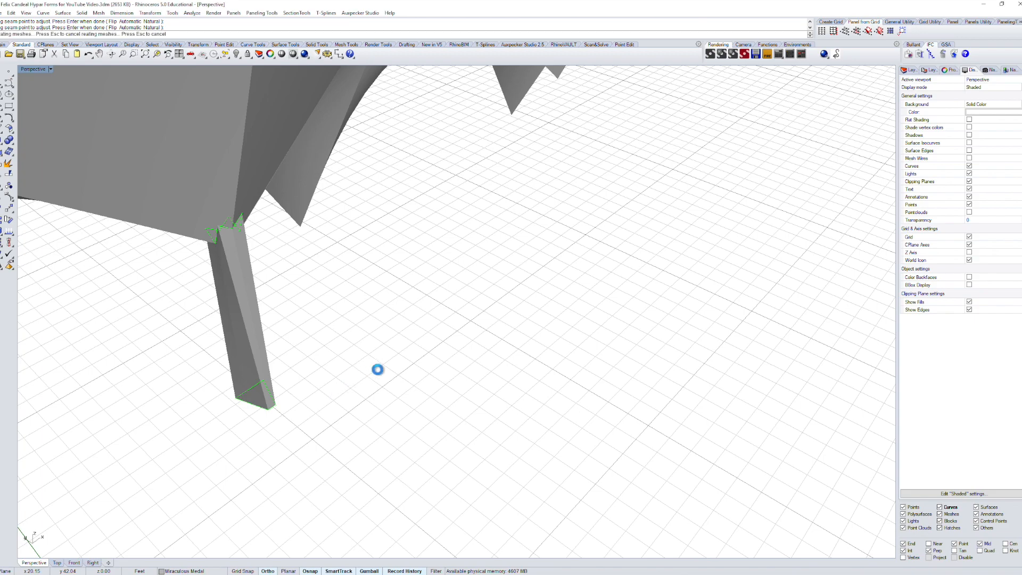
pyautogui.moveTo(413, 352)
pyautogui.mouseDown(button='right')
pyautogui.moveTo(423, 337)
pyautogui.moveTo(417, 343)
pyautogui.mouseUp(button='right')
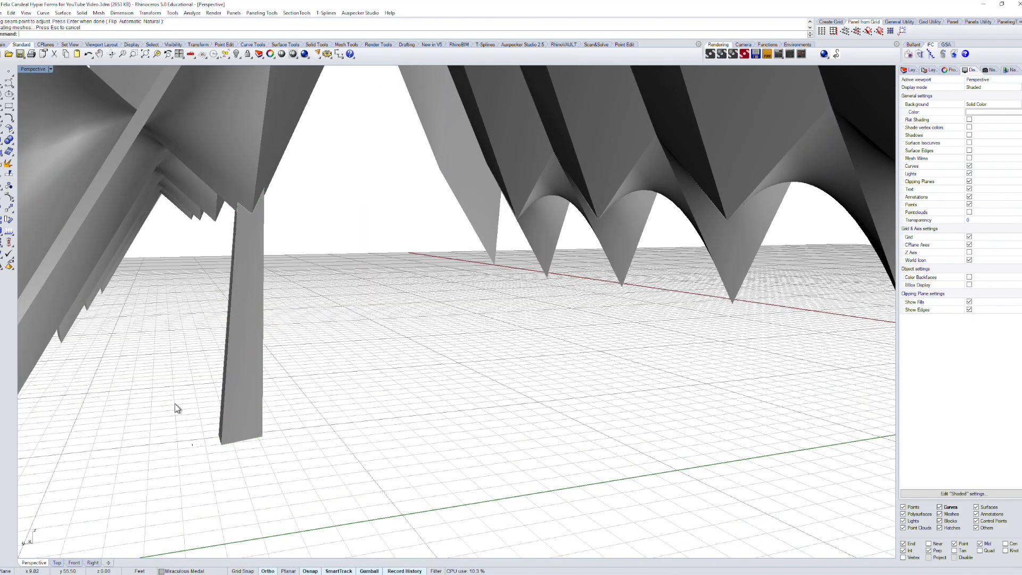
# Step: Widen the lofted column's base by moving one pair of ground profile control points outward and scaling them farther apart
pyautogui.moveTo(178, 408); pyautogui.dragTo(278, 471)
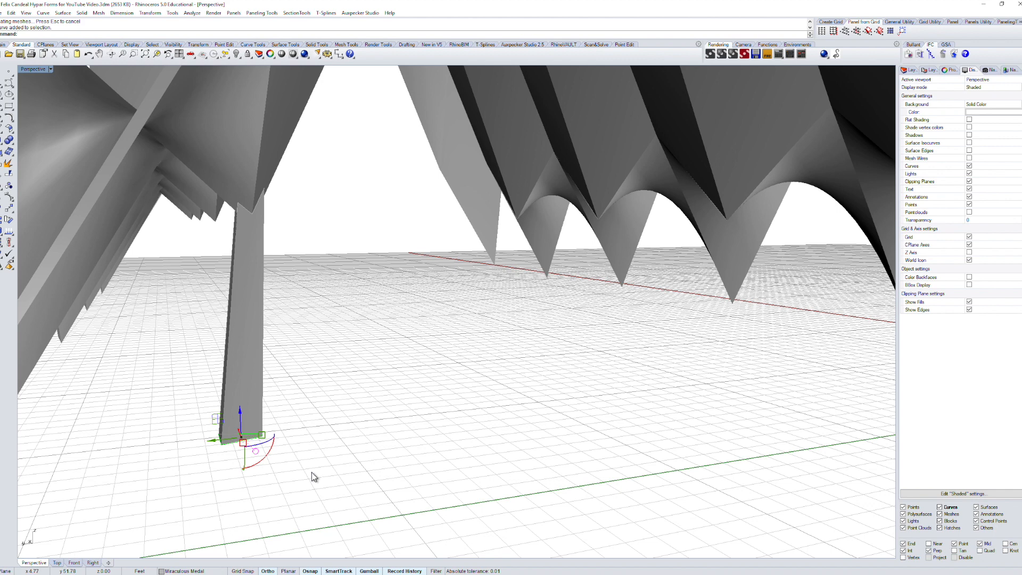
pyautogui.write('POn')
pyautogui.press('Return')
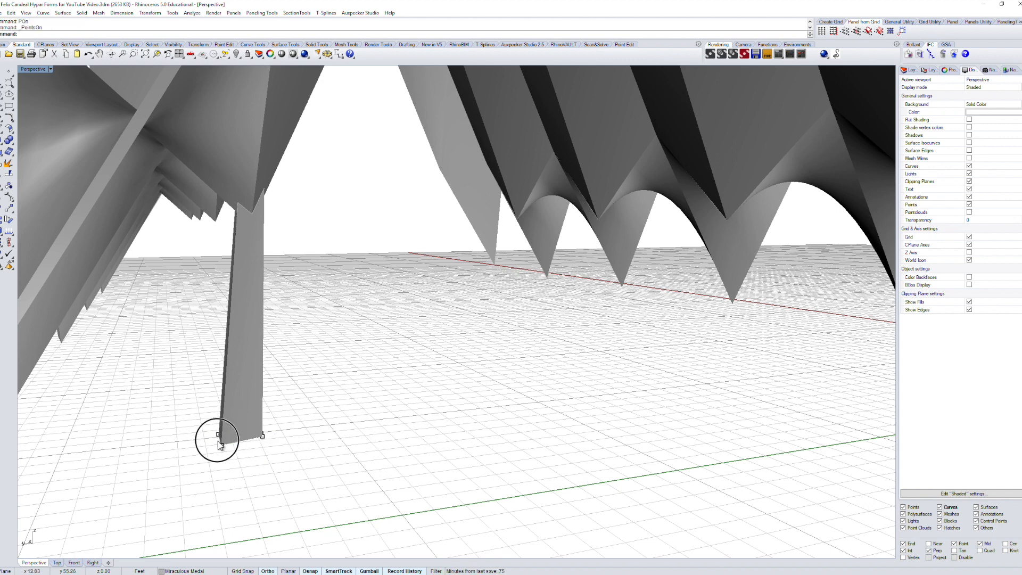
pyautogui.moveTo(218, 441); pyautogui.dragTo(229, 459)
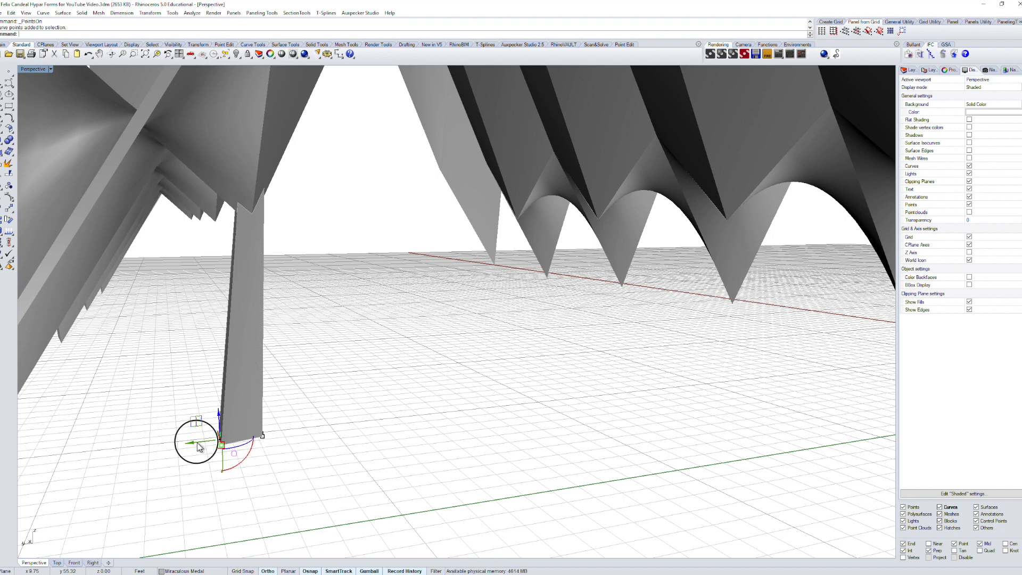
pyautogui.moveTo(198, 446); pyautogui.dragTo(185, 440)
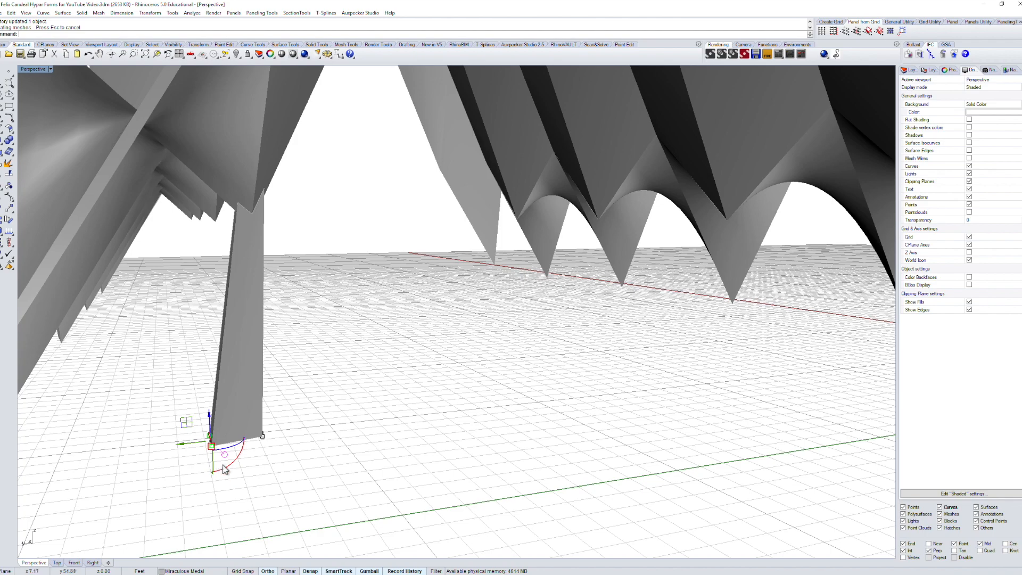
pyautogui.moveTo(212, 464); pyautogui.dragTo(253, 478, button='right')
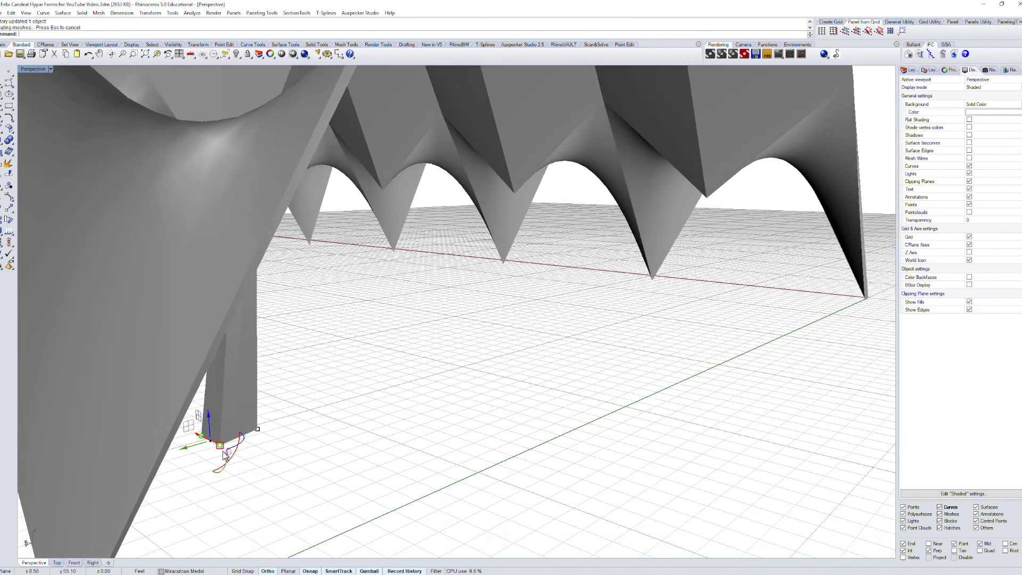
pyautogui.moveTo(221, 445); pyautogui.dragTo(226, 449)
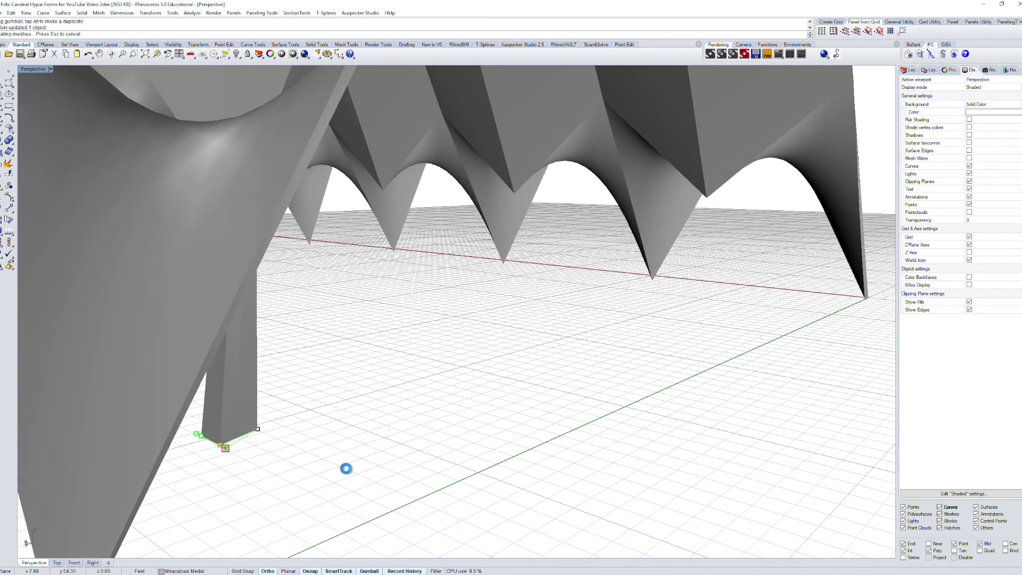
pyautogui.moveTo(354, 449); pyautogui.dragTo(287, 471, button='right')
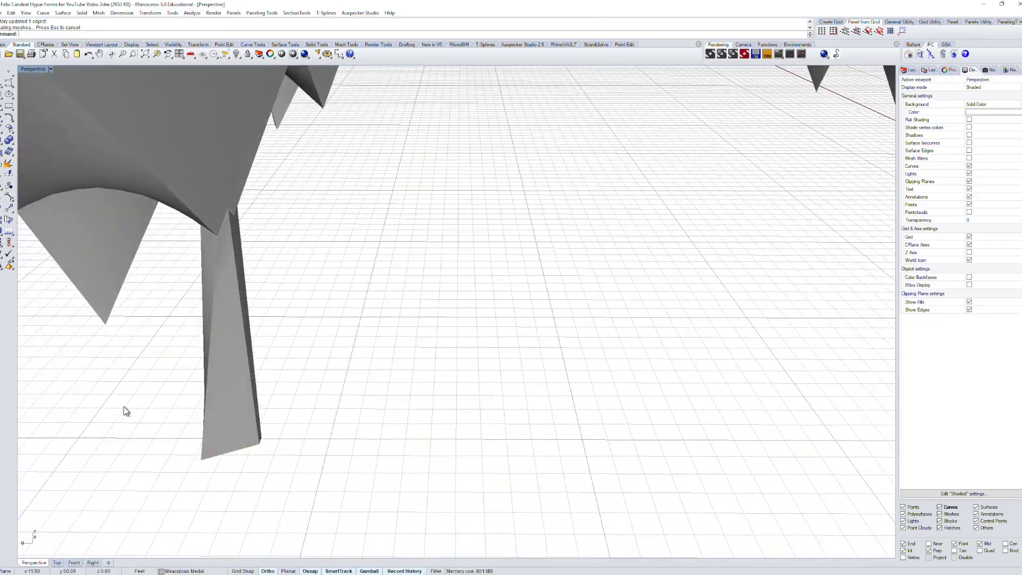
# Step: Delete the column's two loft source curves, the ground profile and the projected curve at the top
pyautogui.moveTo(126, 411); pyautogui.dragTo(333, 511)
pyautogui.press('Delete')
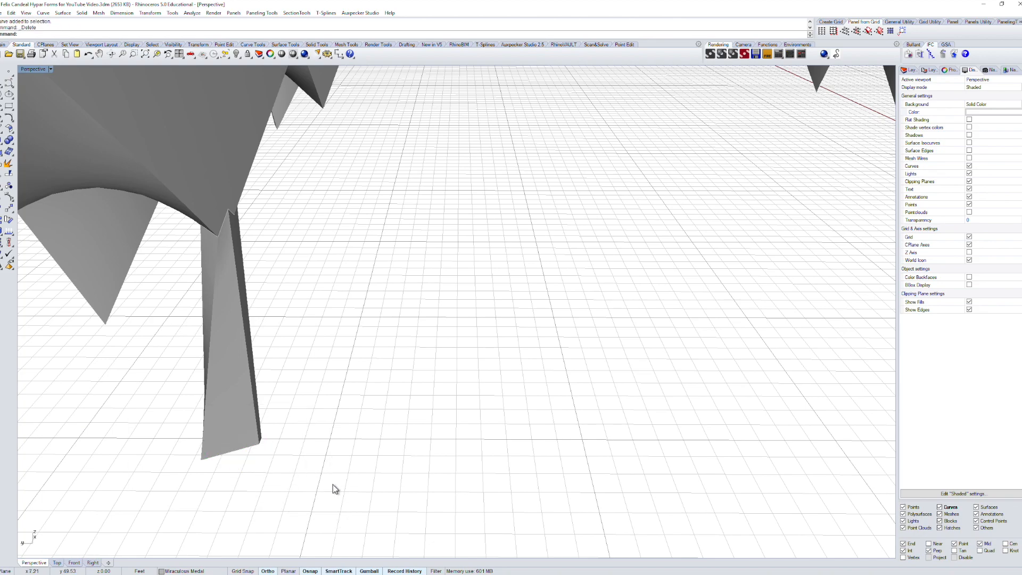
pyautogui.moveTo(334, 488); pyautogui.dragTo(83, 175, button='right')
pyautogui.moveTo(58, 95); pyautogui.dragTo(159, 150)
pyautogui.write('pon')
pyautogui.press('Return')
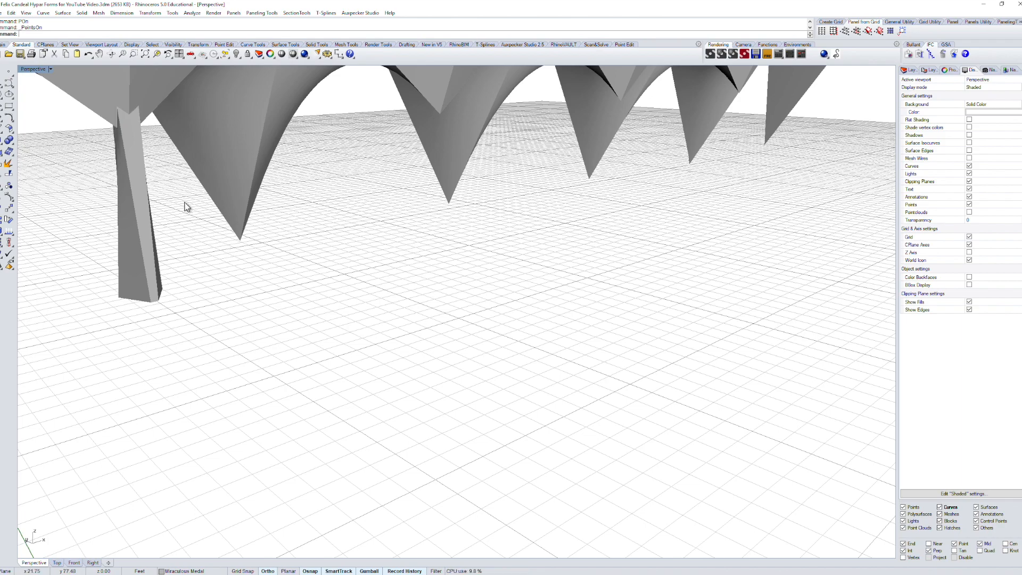
pyautogui.moveTo(53, 85); pyautogui.dragTo(164, 157)
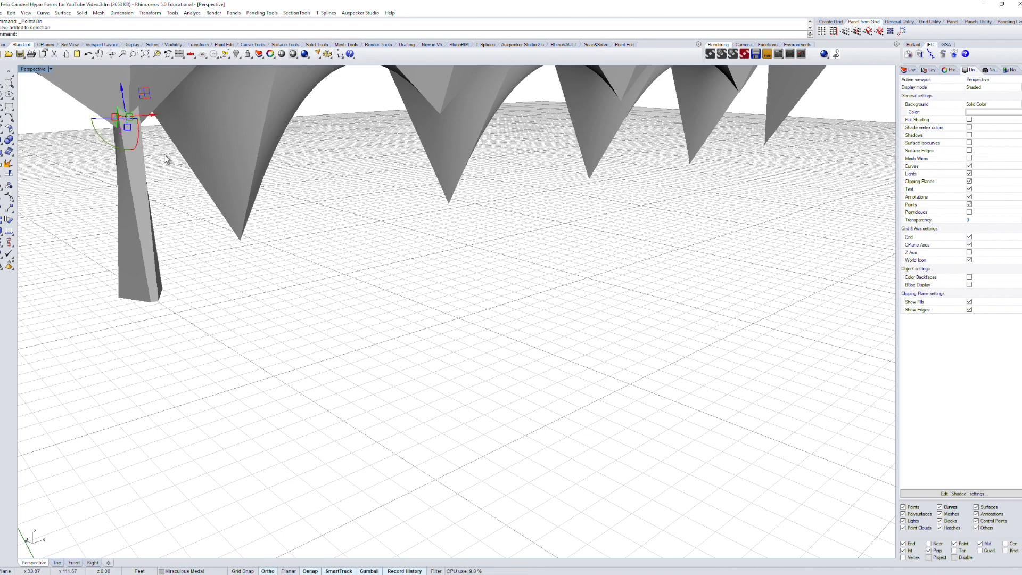
pyautogui.press('Delete')
# Step: Mirror a copy of the column to the opposite side of the church, with the mirror plane along the roof's ridge line
pyautogui.moveTo(170, 171); pyautogui.dragTo(264, 345, button='right')
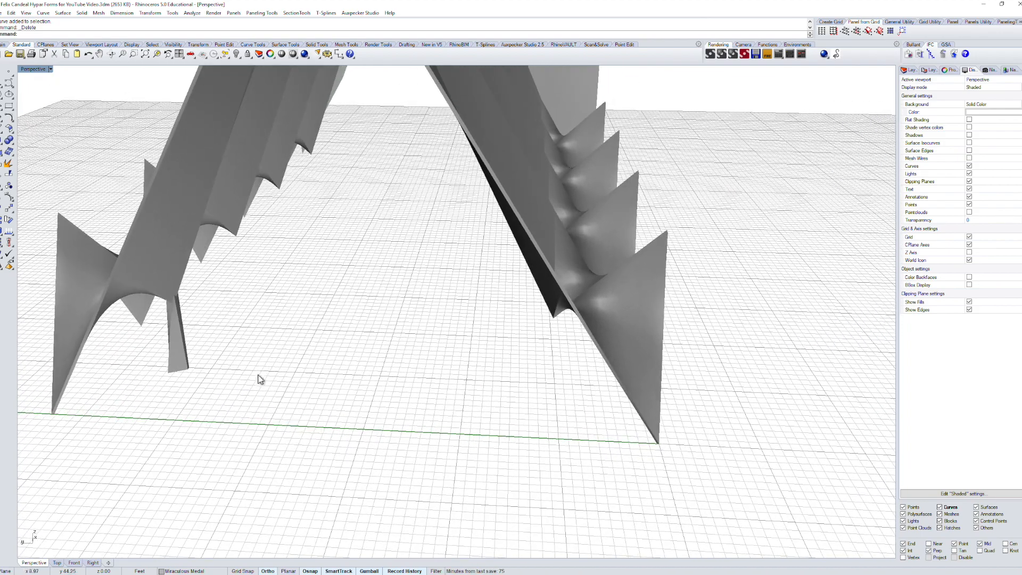
pyautogui.click(170, 361)
pyautogui.scroll(3, 230, 375)
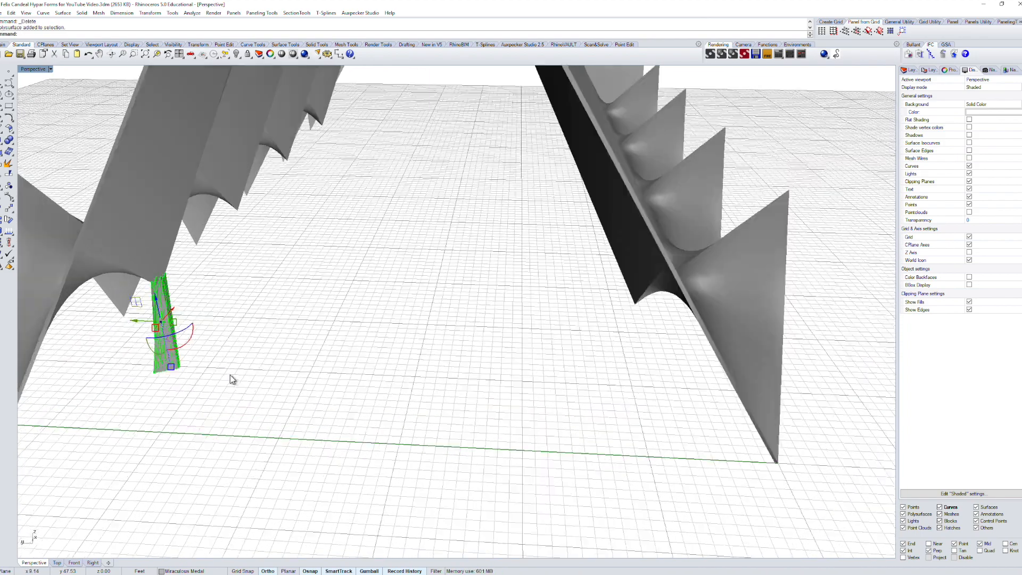
pyautogui.scroll(-12, 230, 375)
pyautogui.keyDown('shift'); pyautogui.moveTo(255, 393); pyautogui.dragTo(281, 396, button='right'); pyautogui.keyUp('shift')
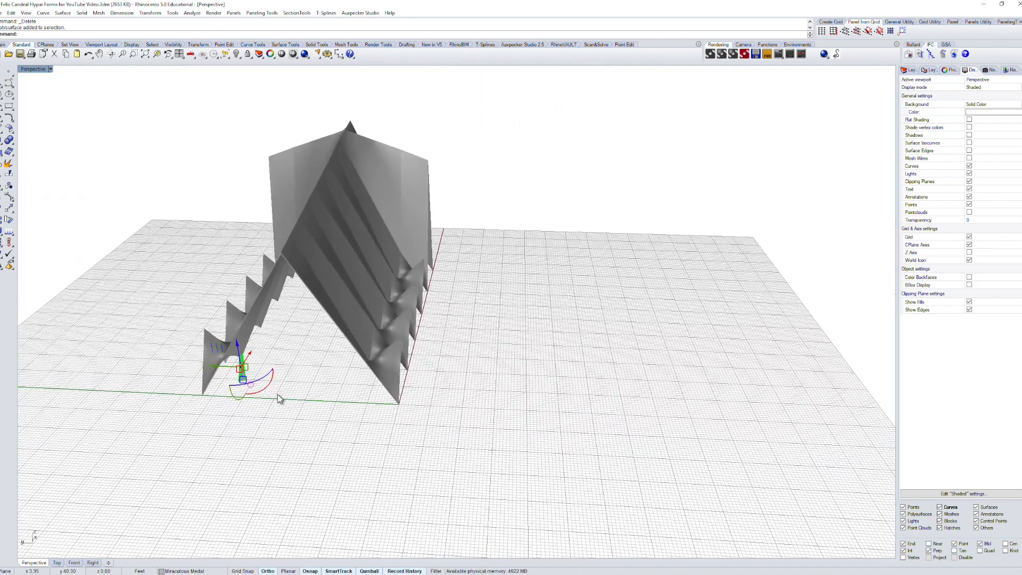
pyautogui.write('mirror')
pyautogui.press('Return')
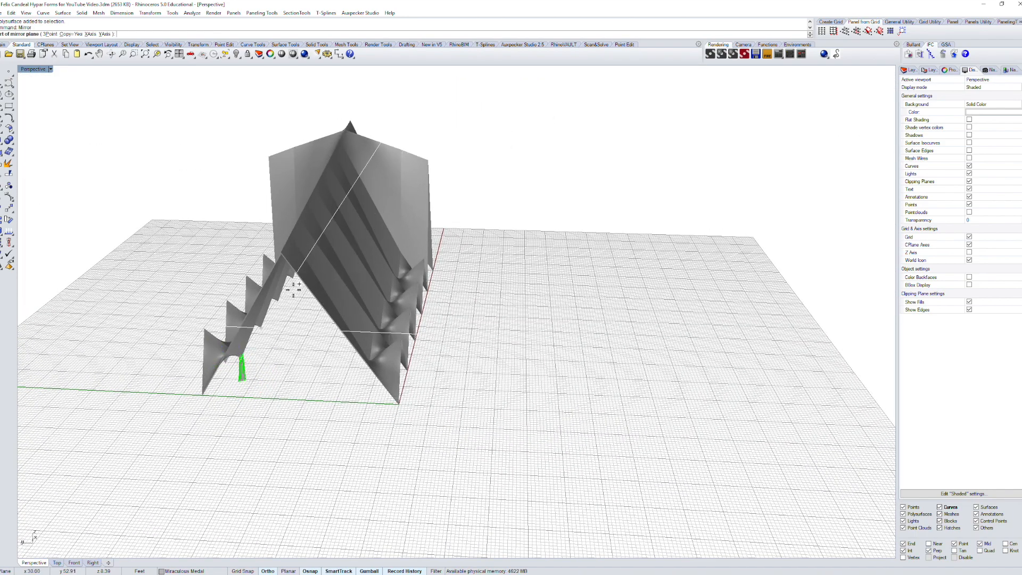
pyautogui.scroll(8, 293, 288)
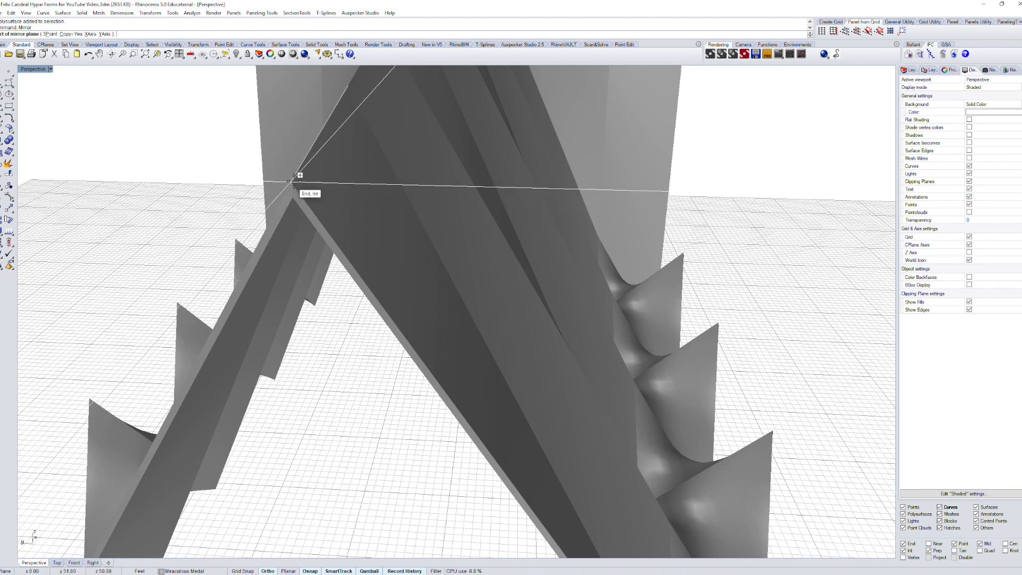
pyautogui.click(293, 179)
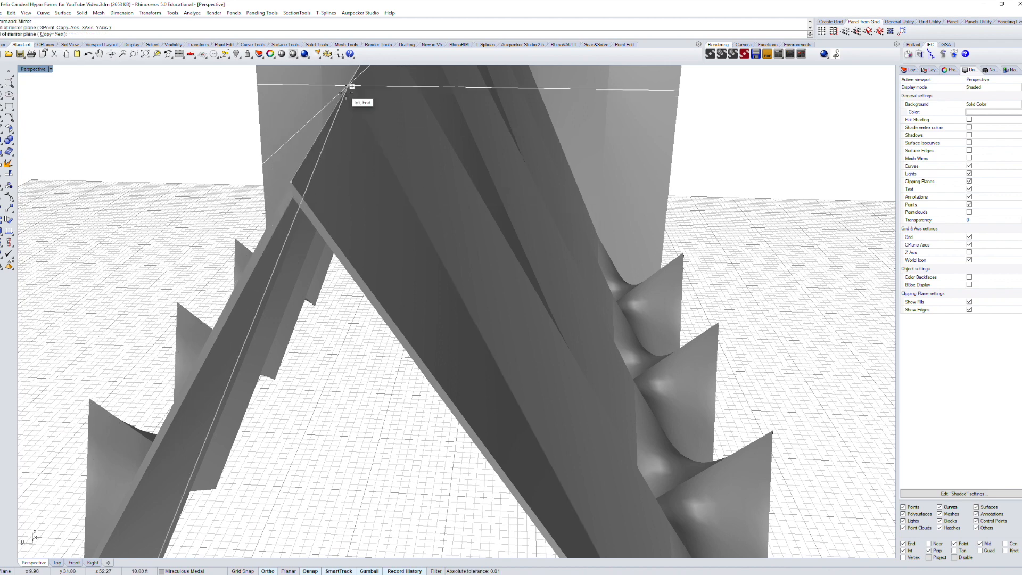
pyautogui.click(345, 91)
pyautogui.rightClick(344, 91)
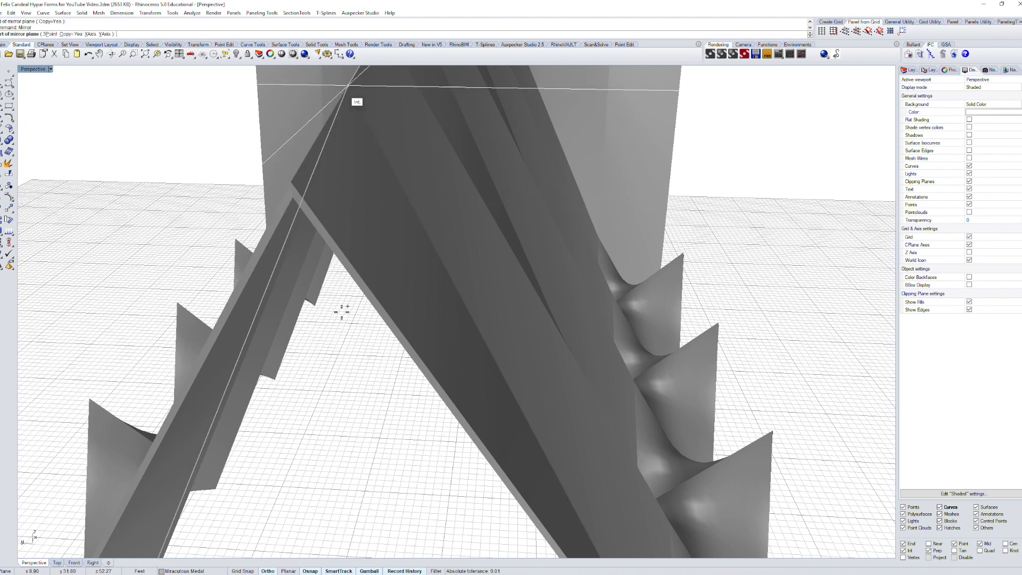
pyautogui.scroll(5, 342, 500)
pyautogui.scroll(-4, 341, 503)
pyautogui.keyDown('shift'); pyautogui.moveTo(358, 520); pyautogui.dragTo(367, 327, button='right'); pyautogui.keyUp('shift')
pyautogui.press('Escape')
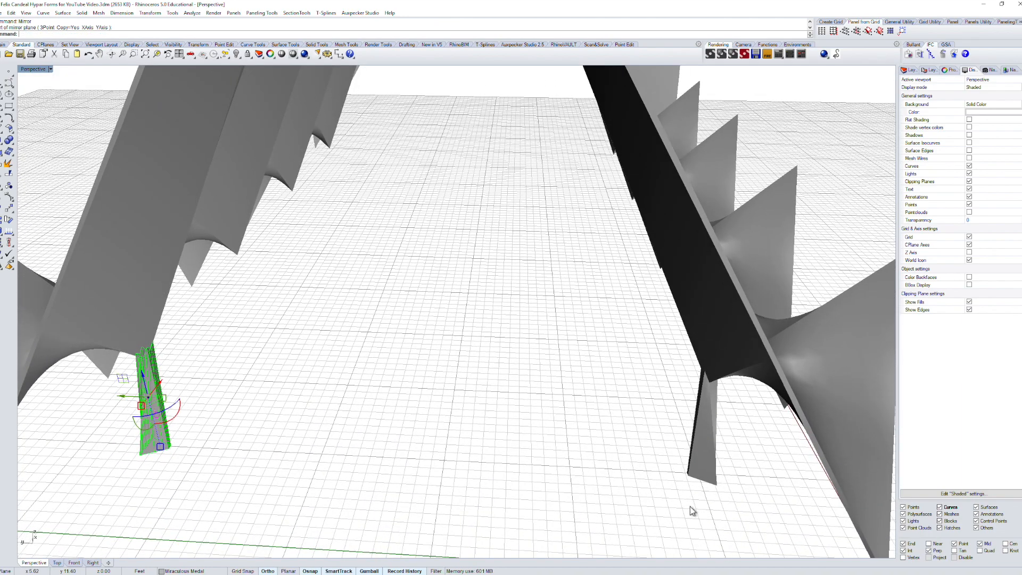
# Step: Array both columns four times along the X direction, spaced one bay apart from the first fold tip to the next
pyautogui.keyDown('shift'); pyautogui.click(707, 473); pyautogui.keyUp('shift')
pyautogui.scroll(8, 353, 490)
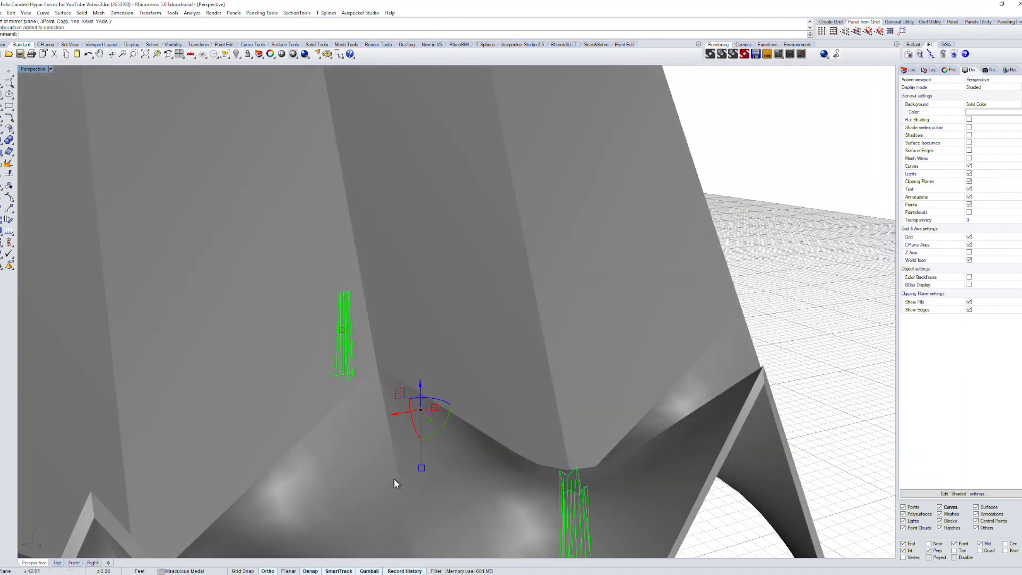
pyautogui.scroll(-10, 397, 485)
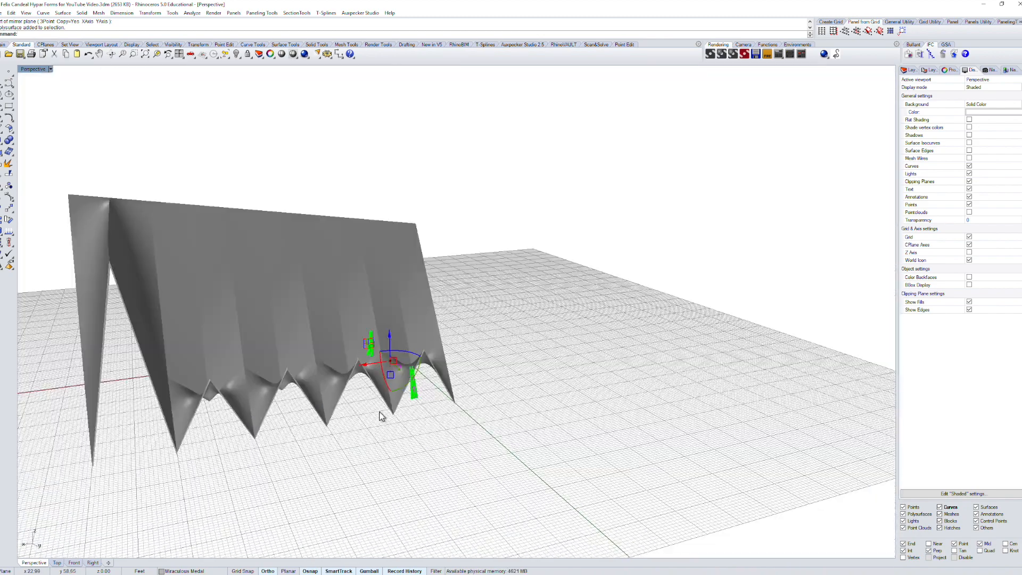
pyautogui.moveTo(381, 416); pyautogui.dragTo(200, 461, button='right')
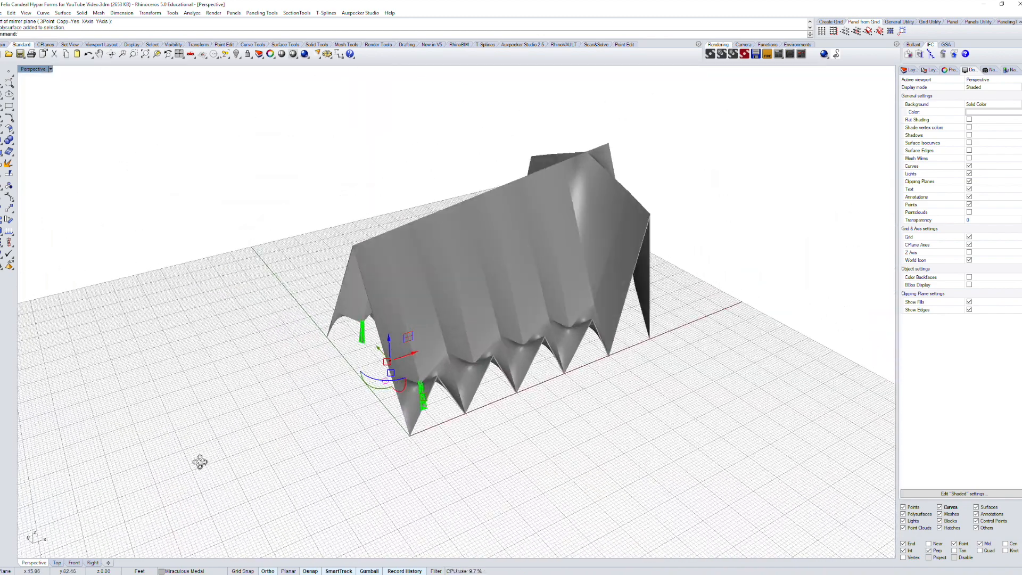
pyautogui.scroll(-2, 472, 436)
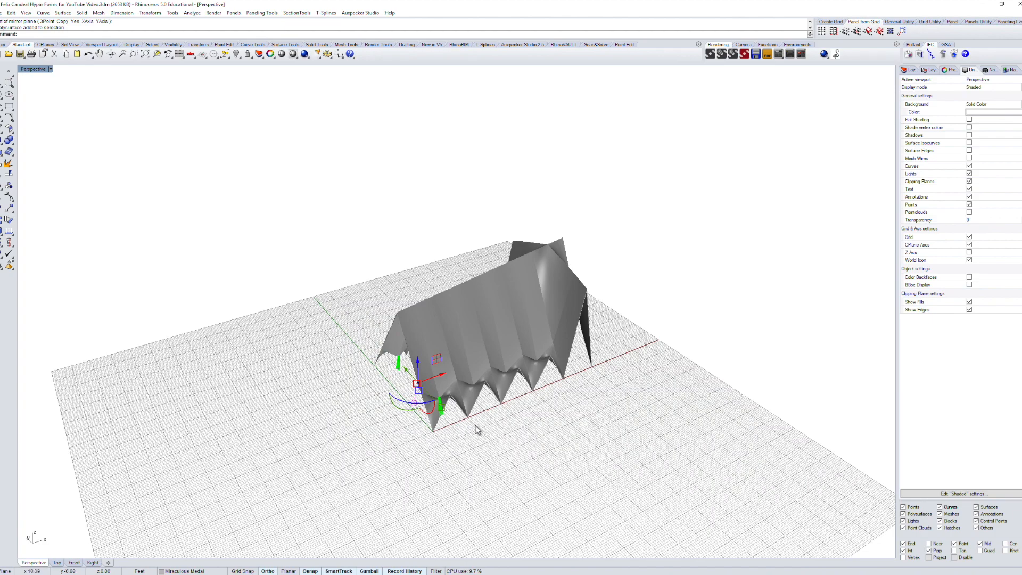
pyautogui.moveTo(477, 430); pyautogui.dragTo(353, 475, button='right')
pyautogui.scroll(6, 341, 482)
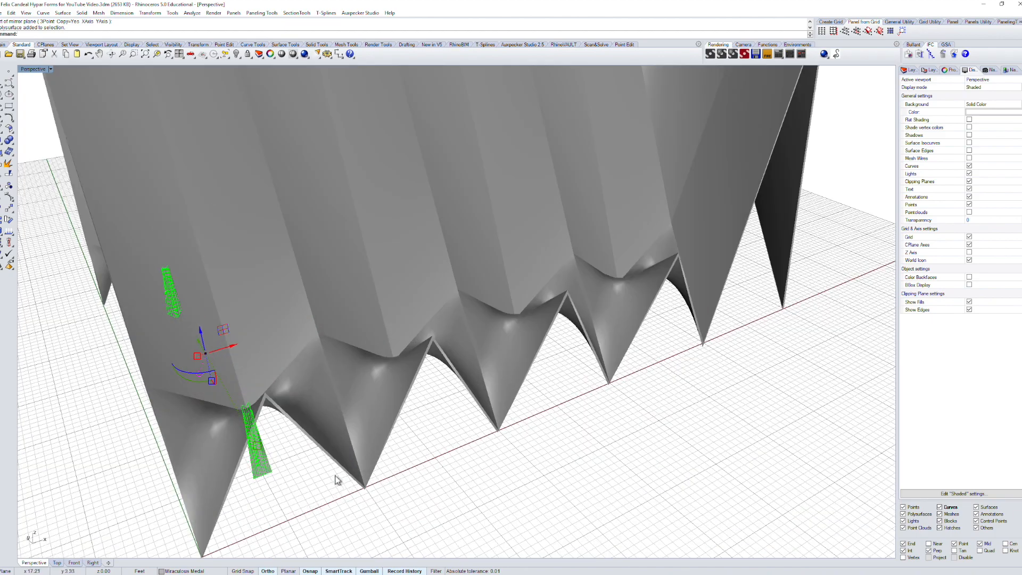
pyautogui.scroll(-2, 340, 416)
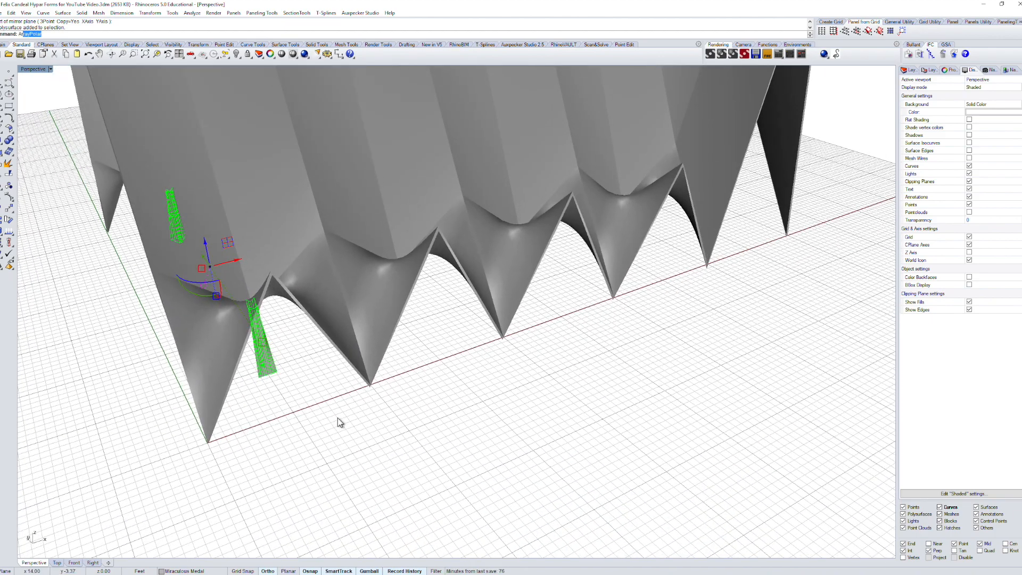
pyautogui.write('ray')
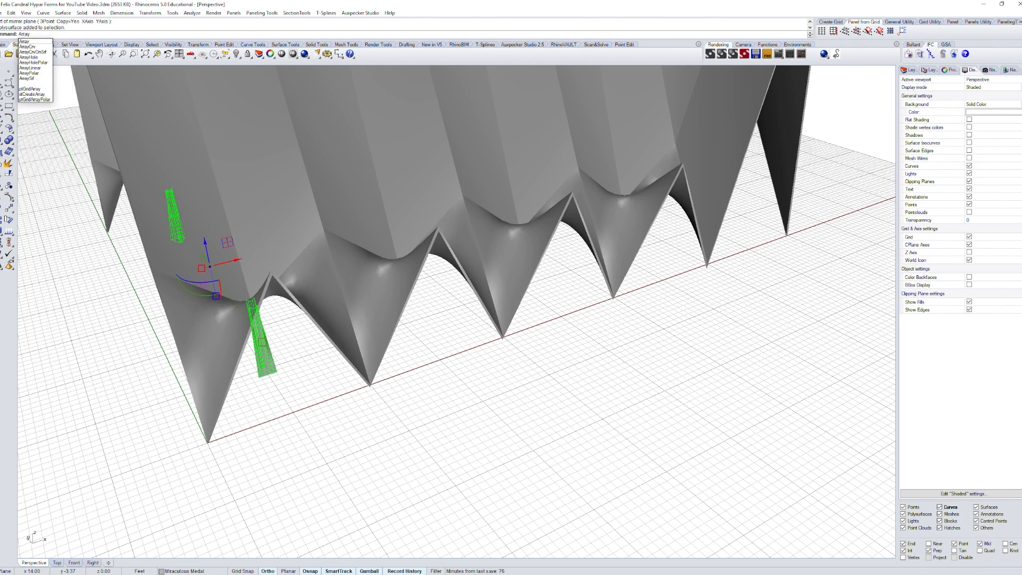
pyautogui.press('Return')
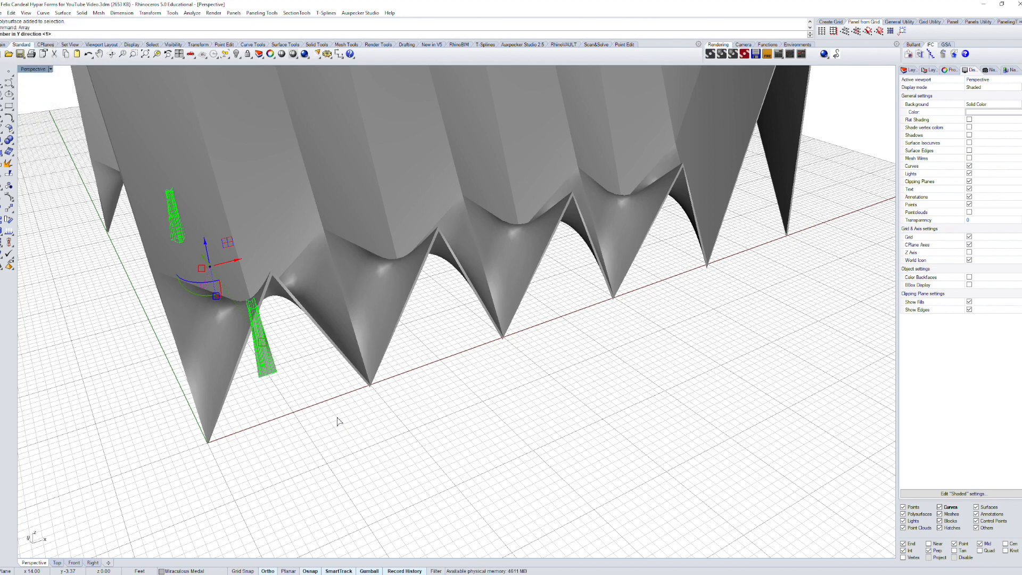
pyautogui.press('Return')
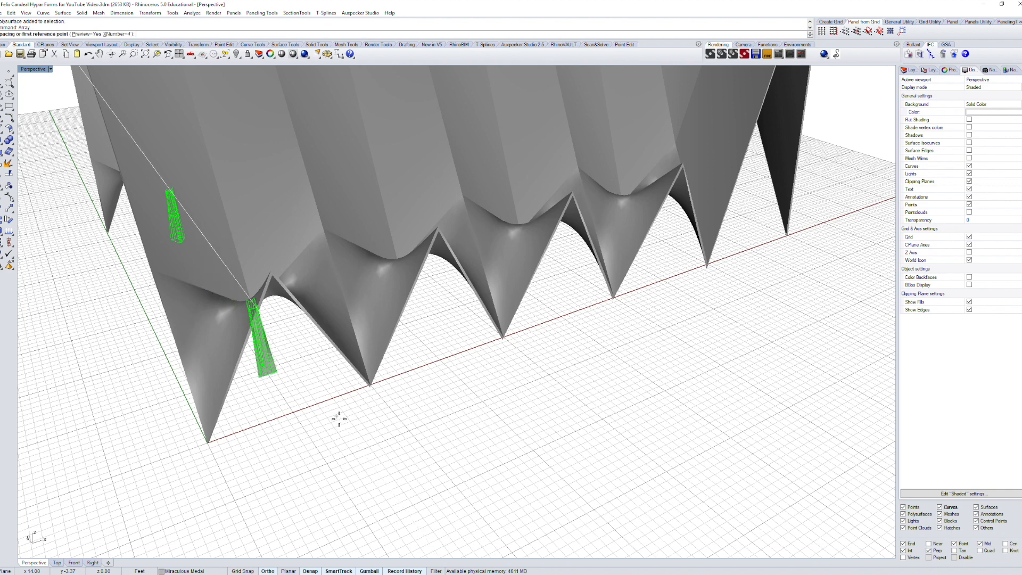
pyautogui.click(208, 445)
pyautogui.click(372, 391)
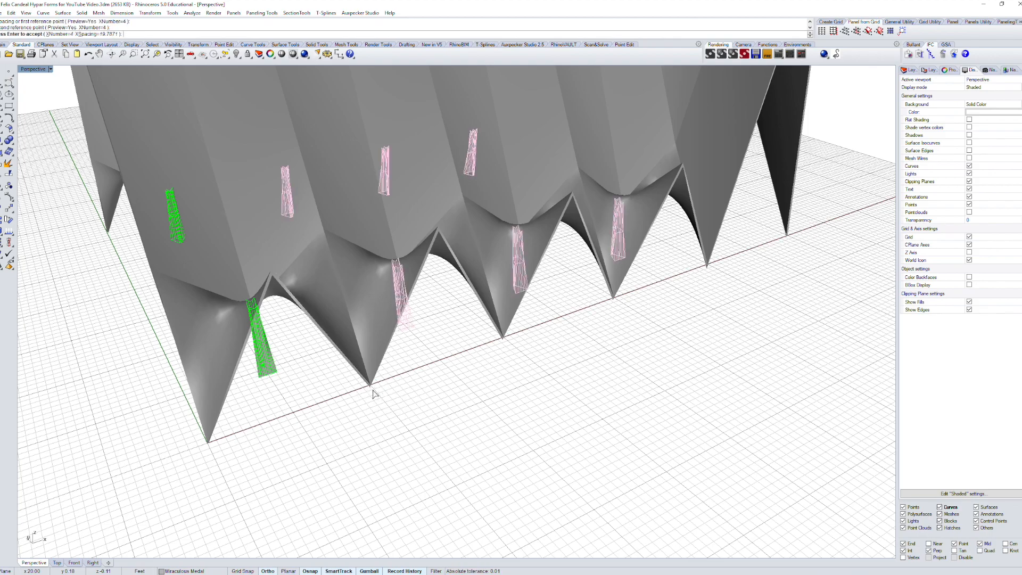
pyautogui.press('Return')
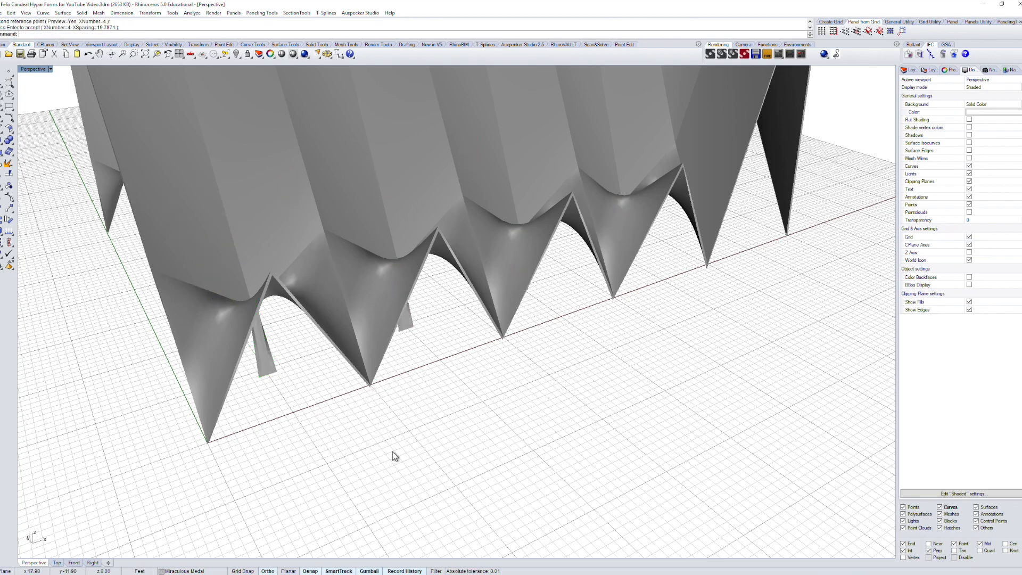
# Step: Examine the completed shell and its columns from all sides, running the Turntable to rotate the view
pyautogui.moveTo(196, 475); pyautogui.dragTo(511, 485, button='right')
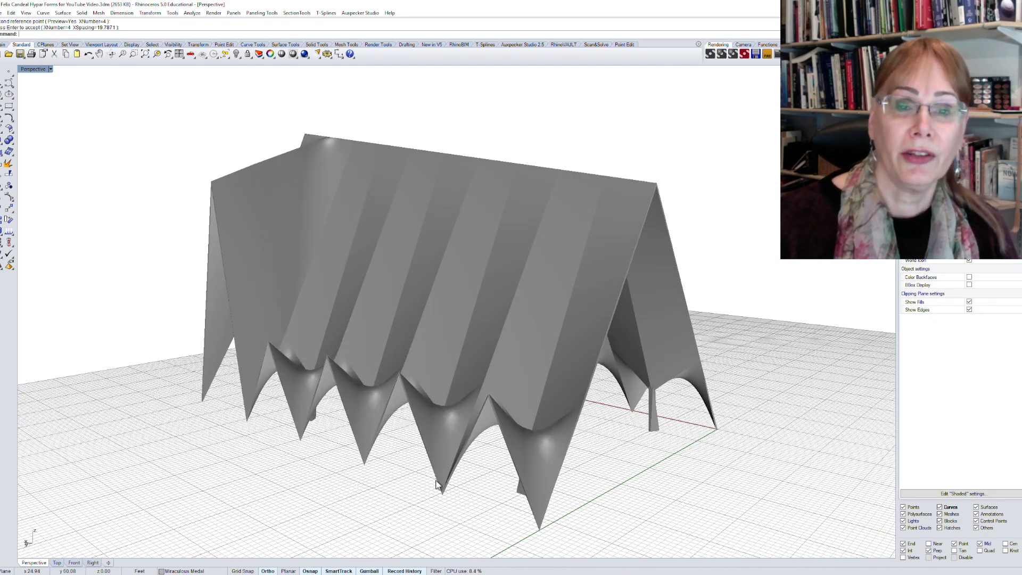
pyautogui.moveTo(432, 478); pyautogui.dragTo(365, 471, button='right')
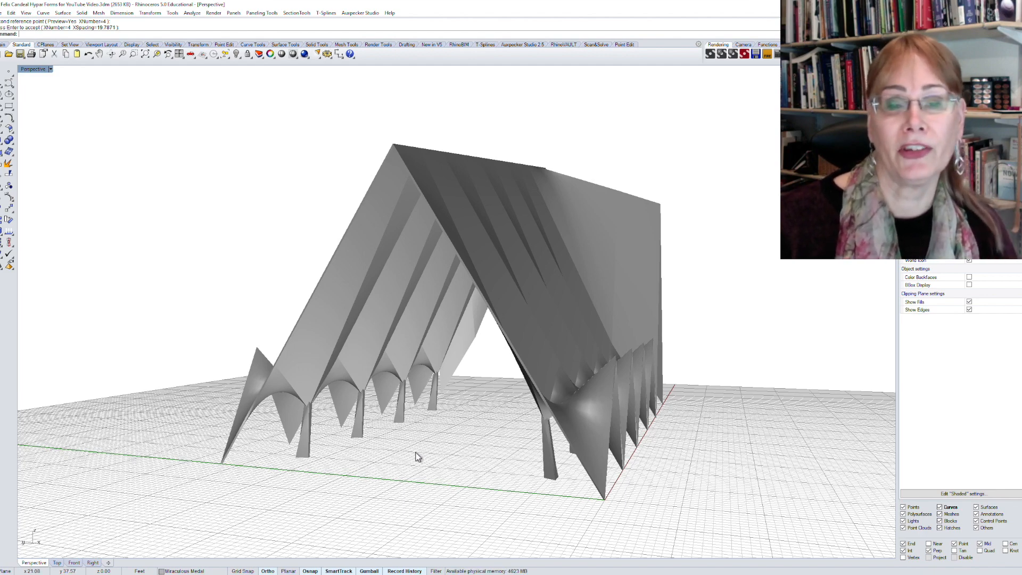
pyautogui.moveTo(434, 447); pyautogui.dragTo(439, 452, button='right')
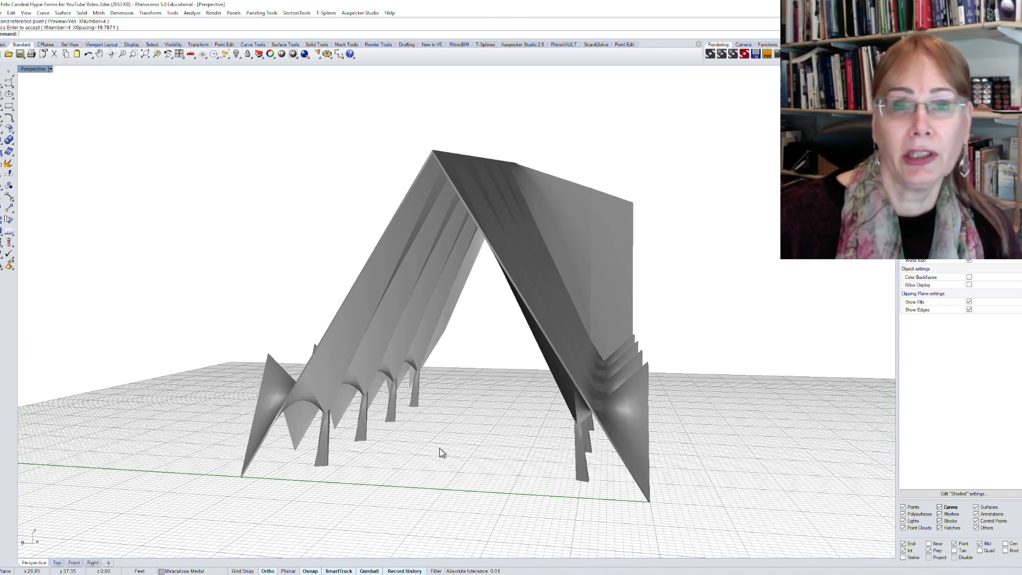
pyautogui.moveTo(502, 452); pyautogui.dragTo(426, 470, button='right')
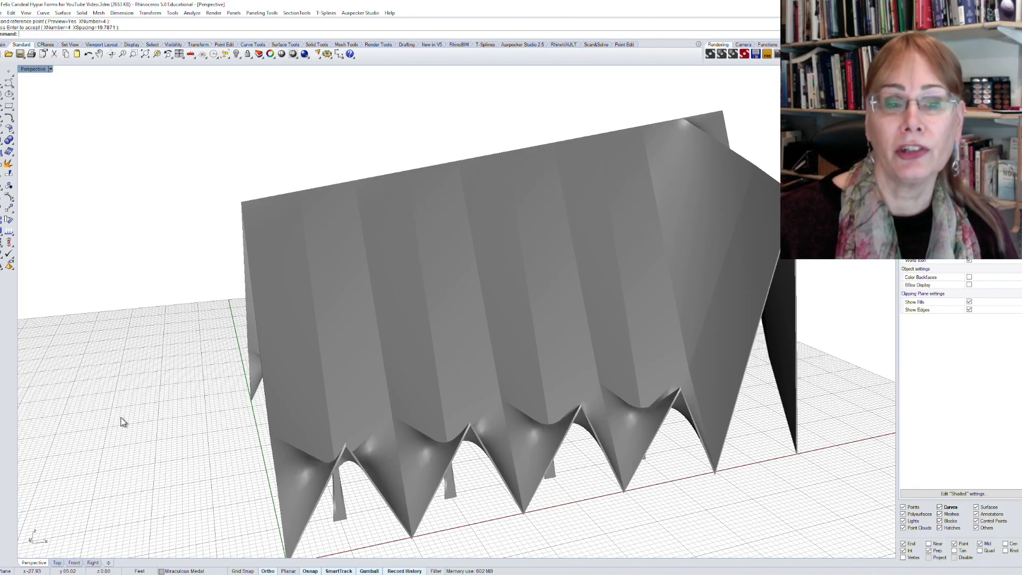
pyautogui.moveTo(121, 418); pyautogui.dragTo(311, 404, button='right')
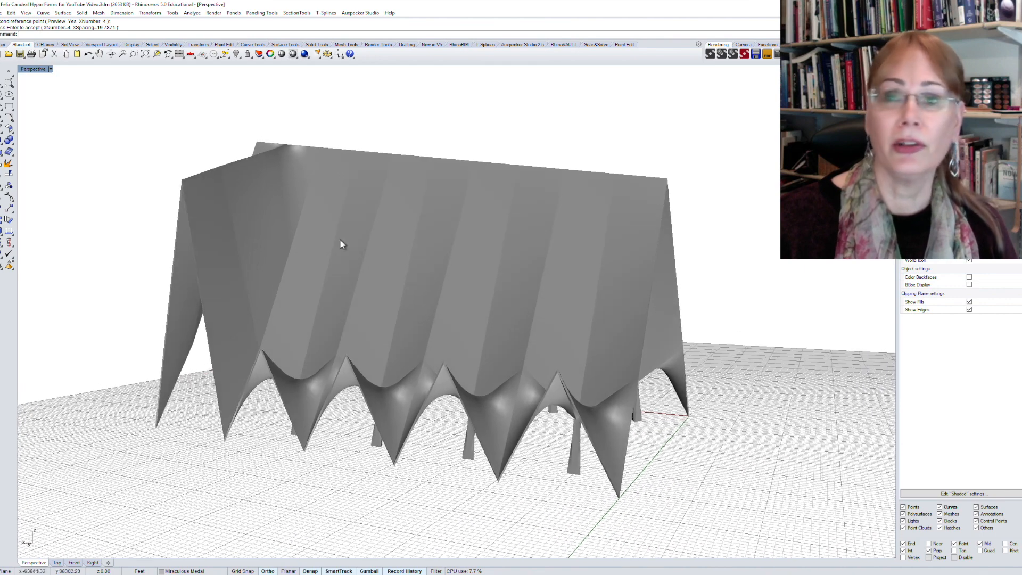
pyautogui.click(52, 44)
pyautogui.click(70, 45)
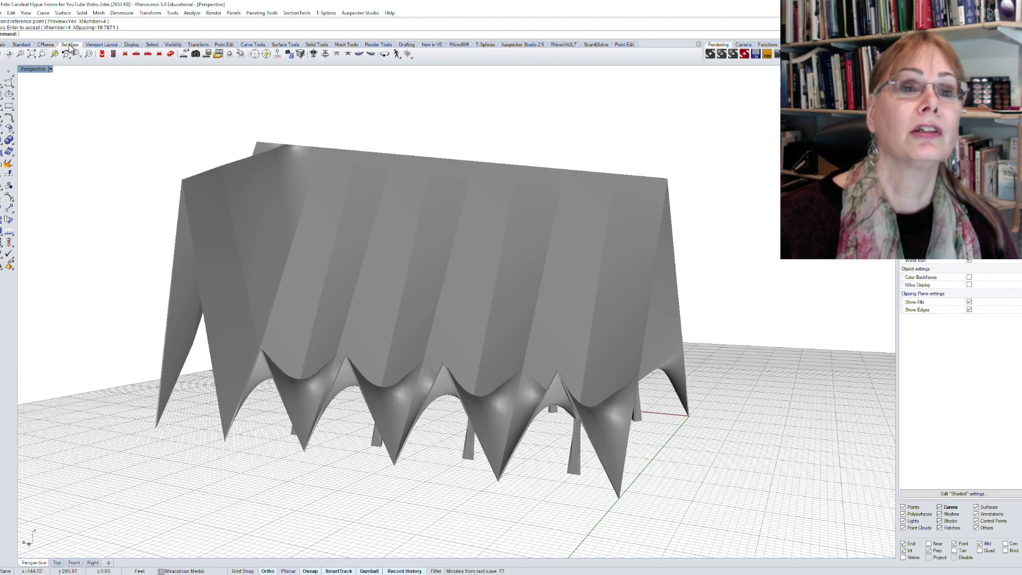
pyautogui.click(384, 53)
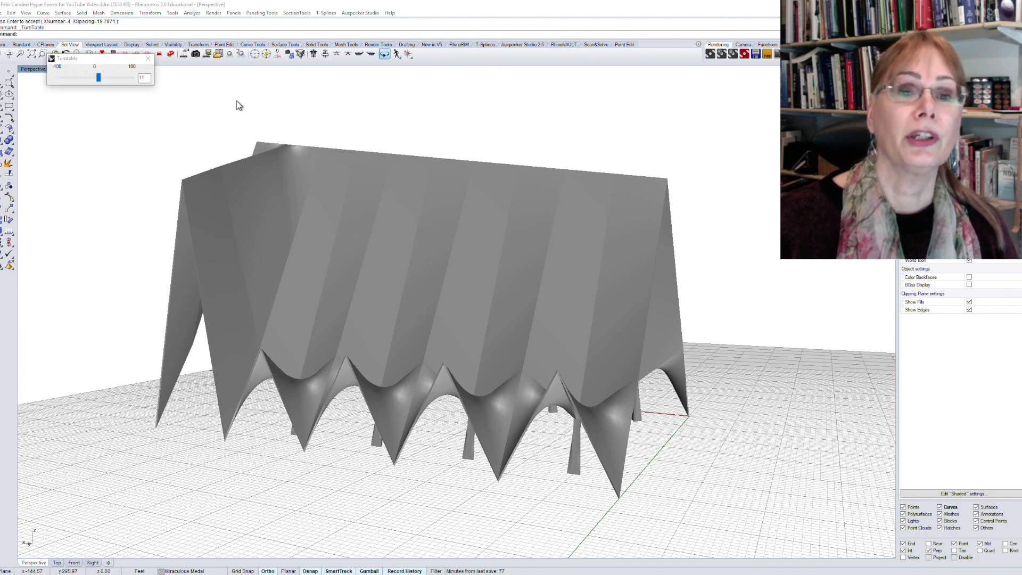
pyautogui.moveTo(96, 76); pyautogui.dragTo(98, 78)
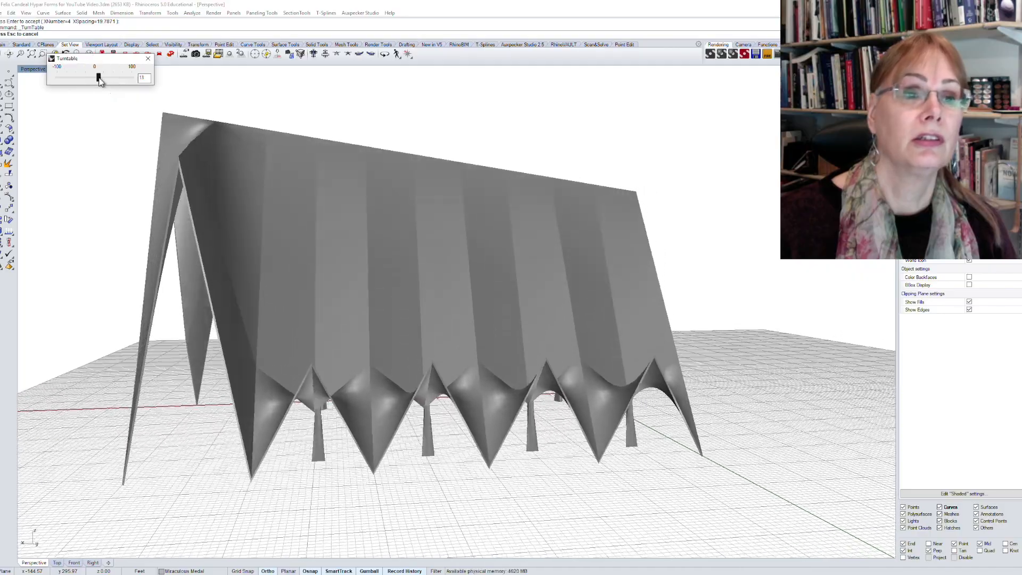